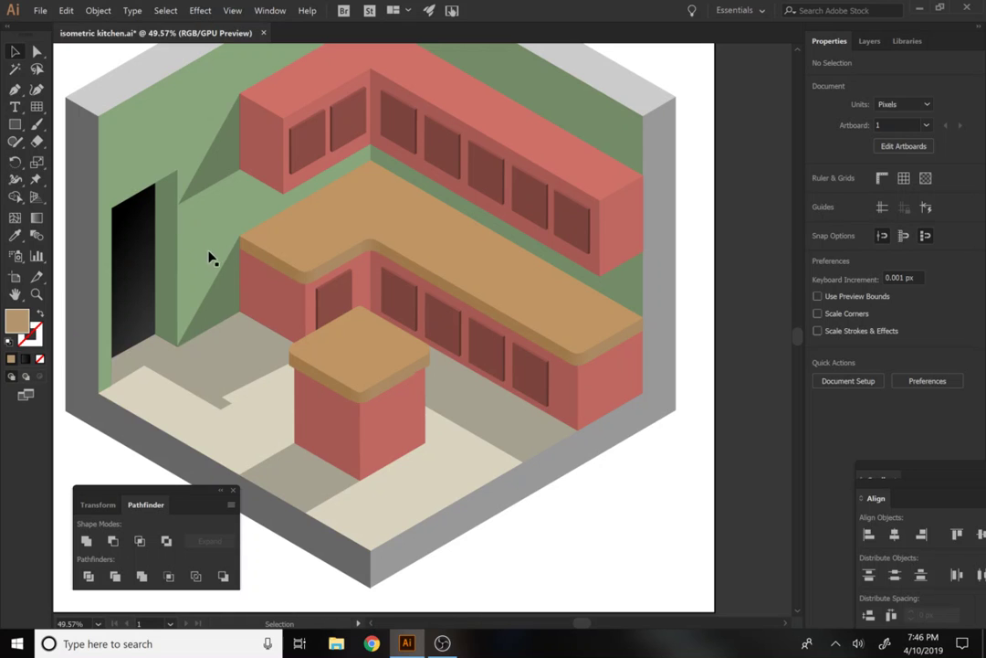
Show the isometric guides over the kitchen drawing and hide them again
key("ctrl+semicolon")
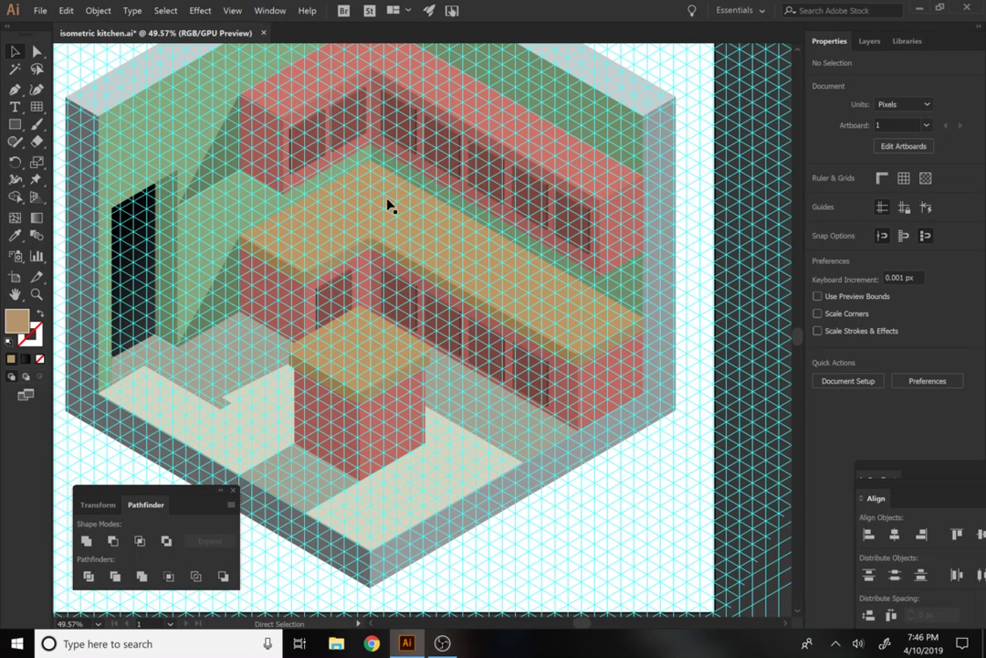
key("ctrl+semicolon")
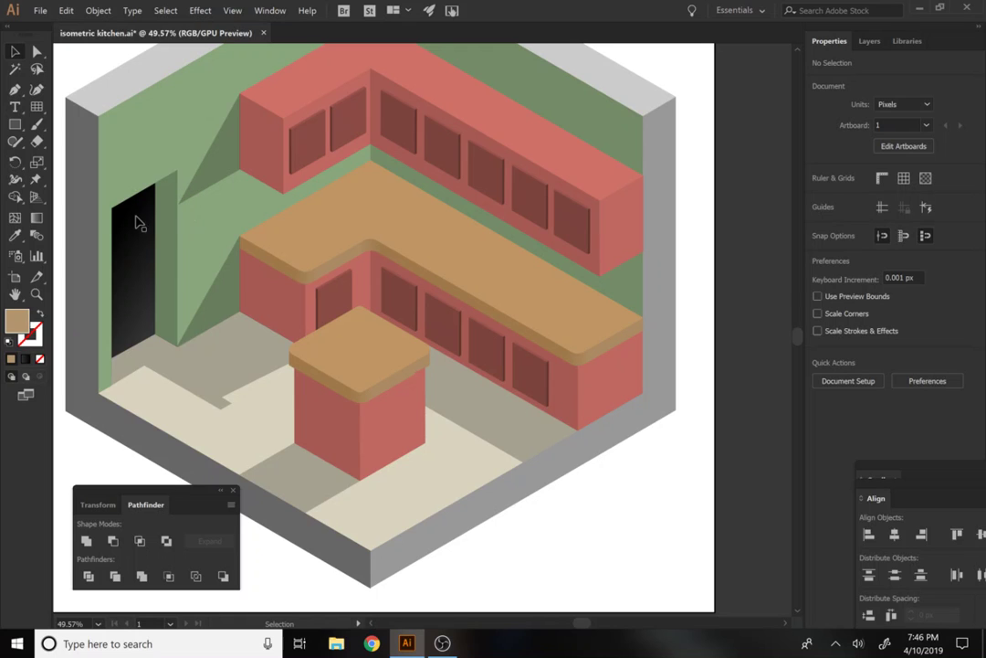
Draw a tan rectangle of about 382 by 195 px on the green wall over the doorway's upper part
key("z")
left_click(202, 203)
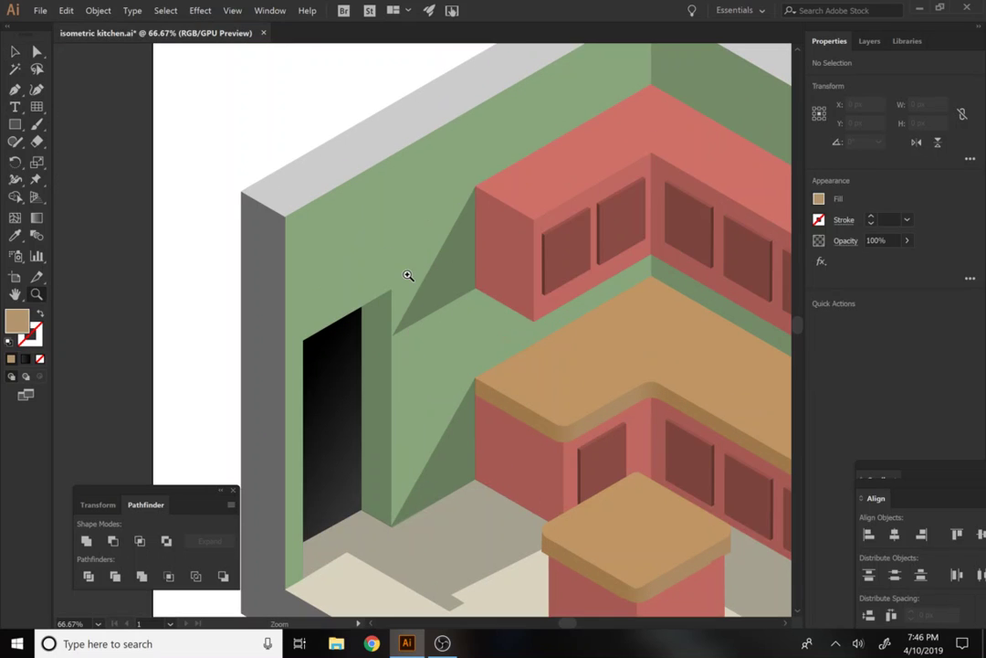
left_click_drag(407, 273, 337, 215)
left_click(348, 229)
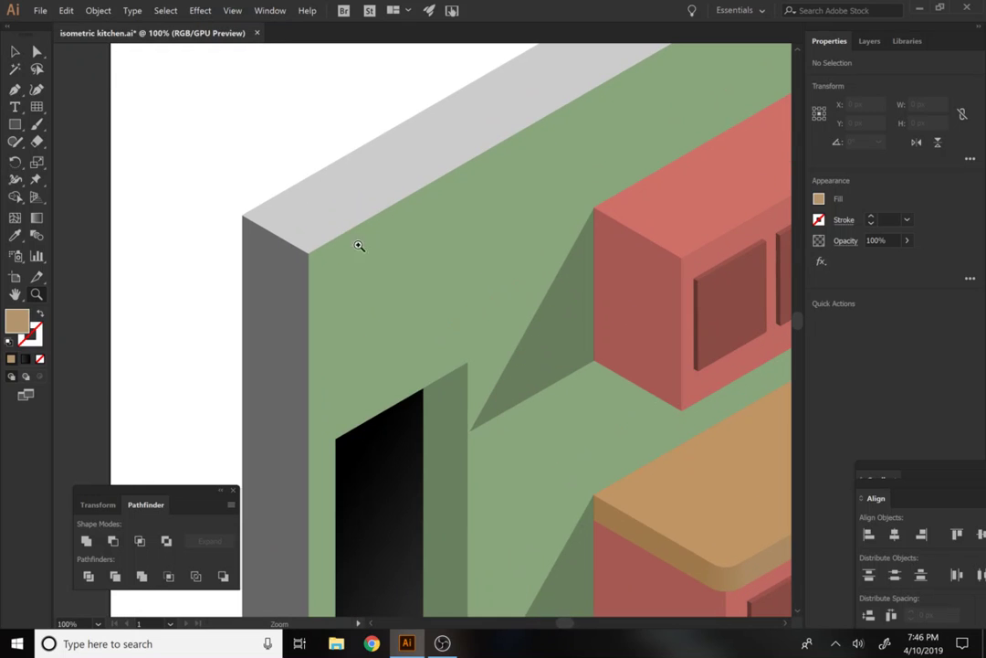
left_click_drag(425, 328, 348, 273)
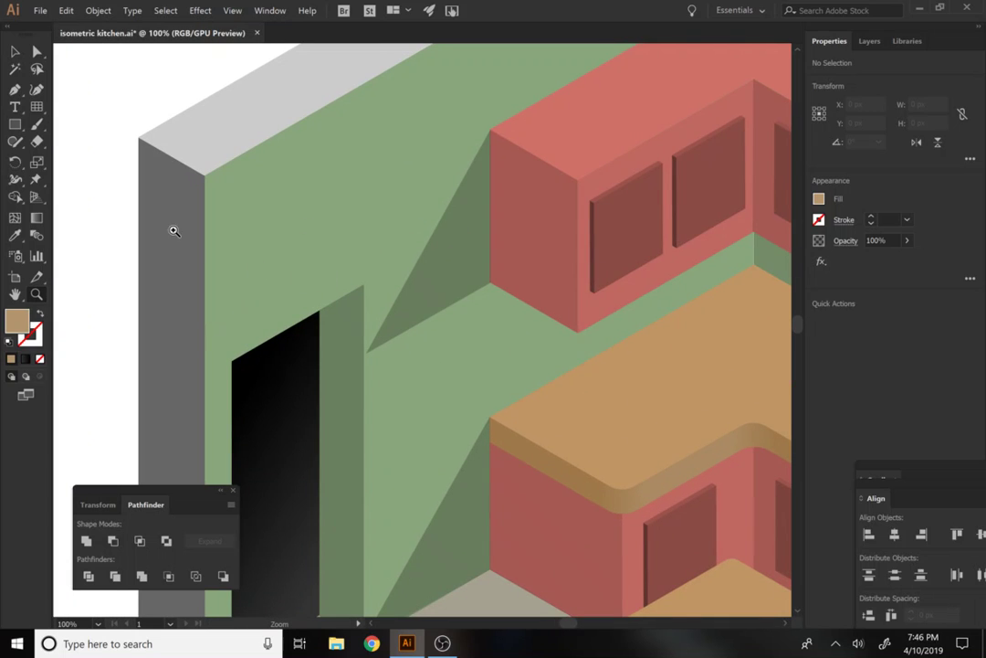
left_click(18, 127)
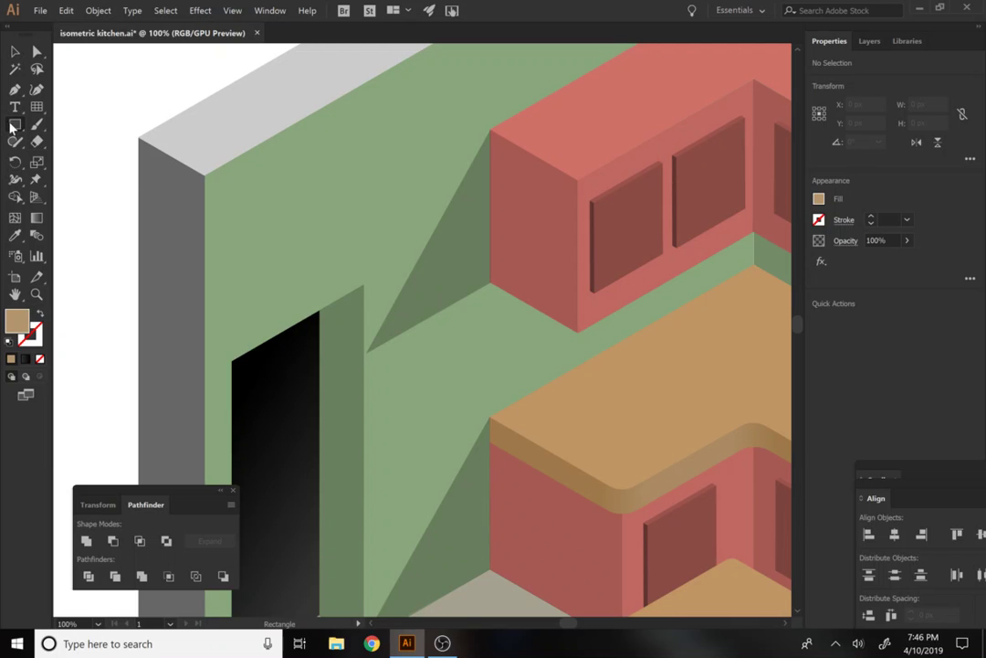
left_click_drag(236, 241, 511, 380)
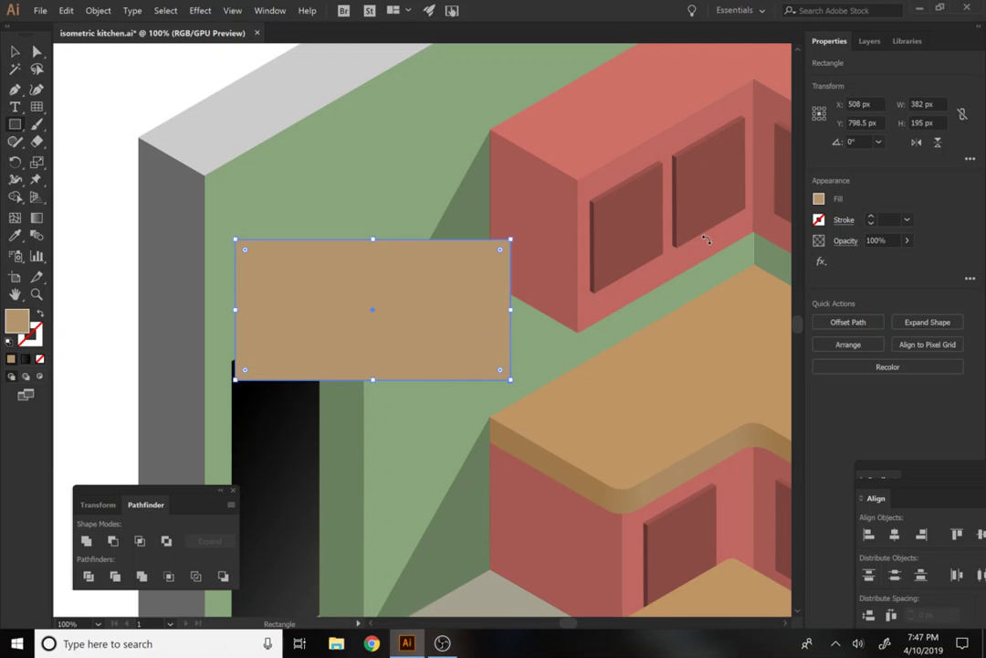
Add the text "Home Sweet Home" on the tan rectangle and enlarge it to about 318 px wide
left_click(15, 107)
left_click(282, 305)
type("Home Sweet Home")
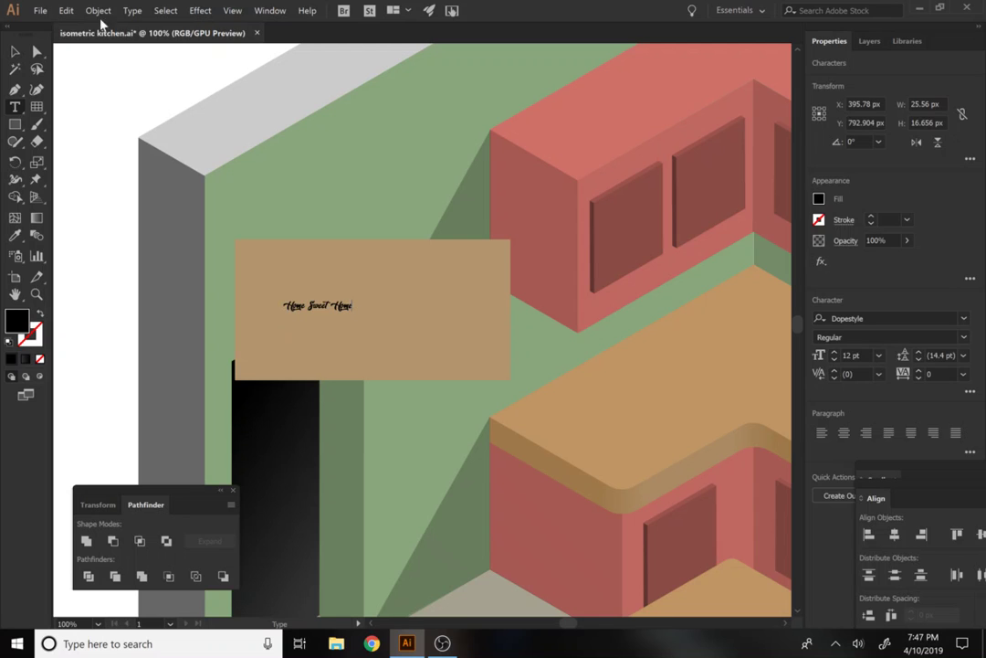
left_click(17, 53)
left_click_drag(353, 311, 512, 404)
left_click_drag(436, 334, 399, 309)
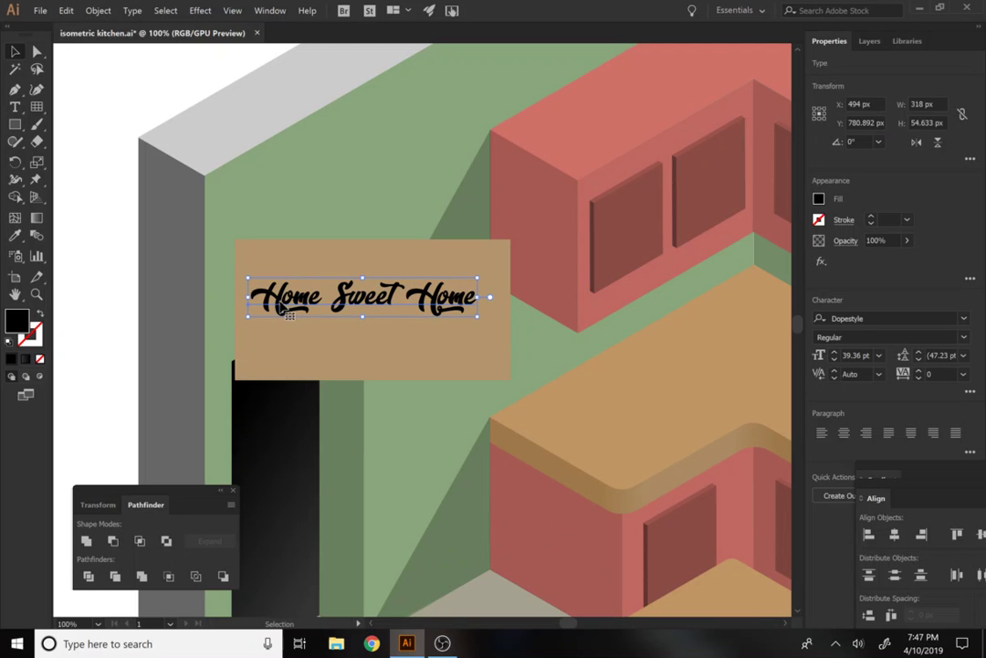
Delete both "Home" words from the sign text, leaving only "Sweet"
double_click(279, 309)
double_click(283, 308)
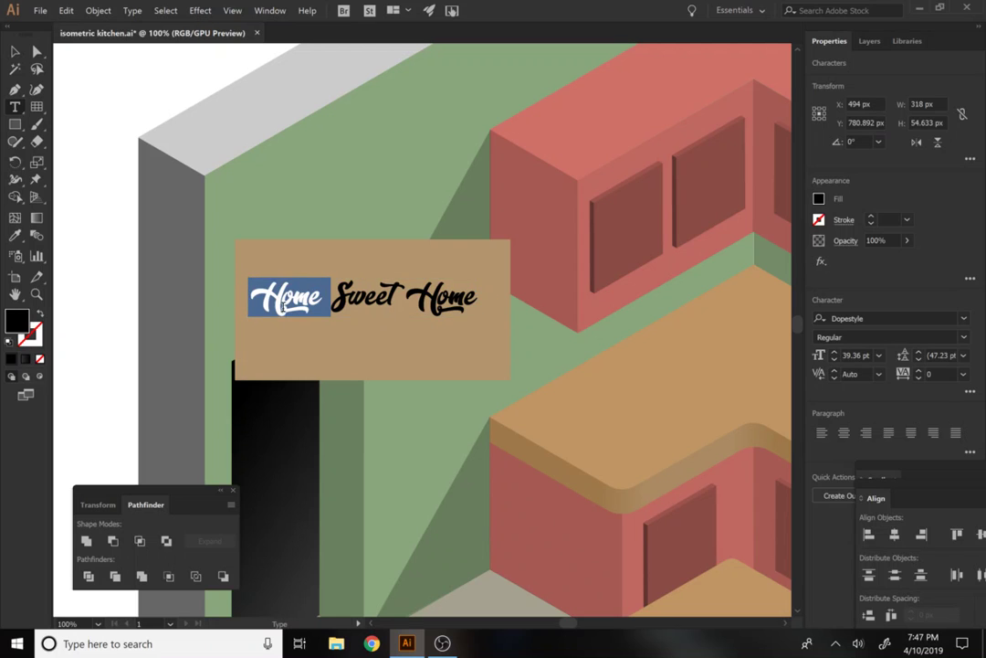
key("BackSpace")
double_click(345, 307)
key("BackSpace")
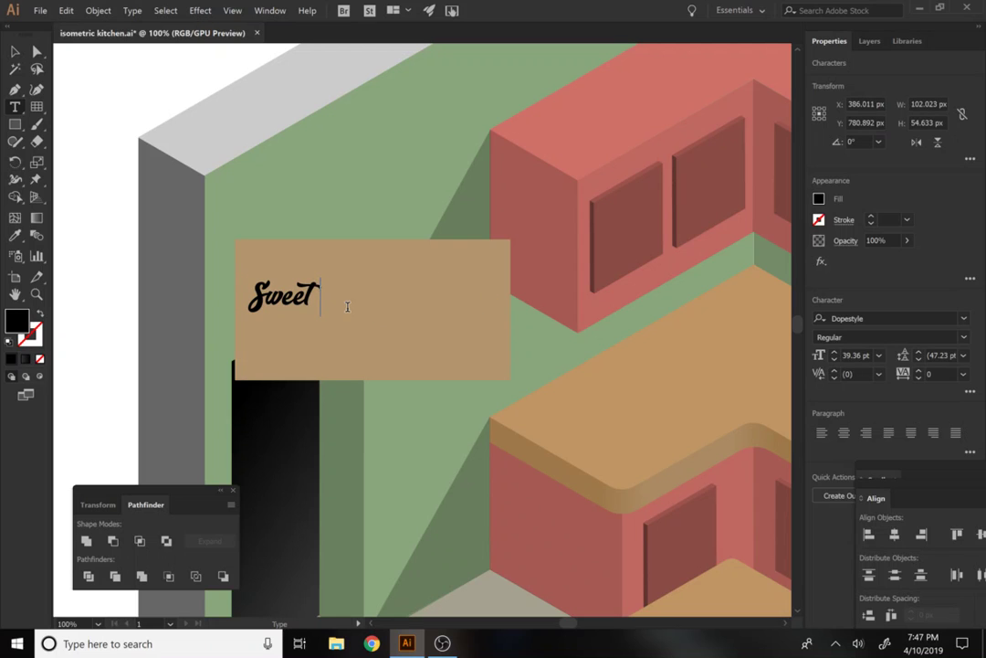
Place two copies of "Sweet" diagonally below the original and change the original text to "Home"
left_click(16, 53)
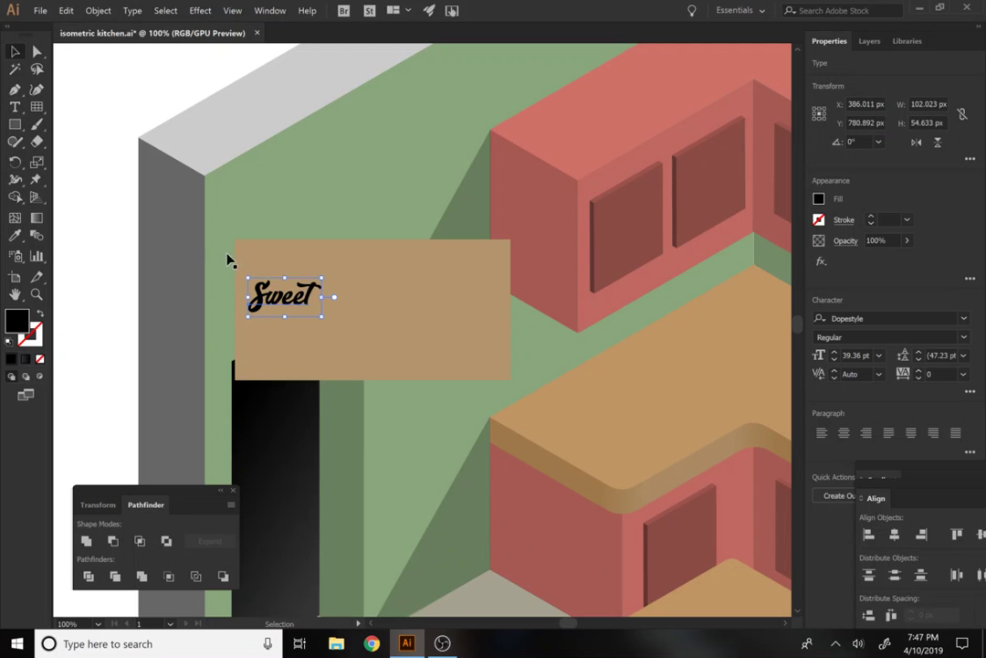
left_click_drag(307, 288, 423, 365)
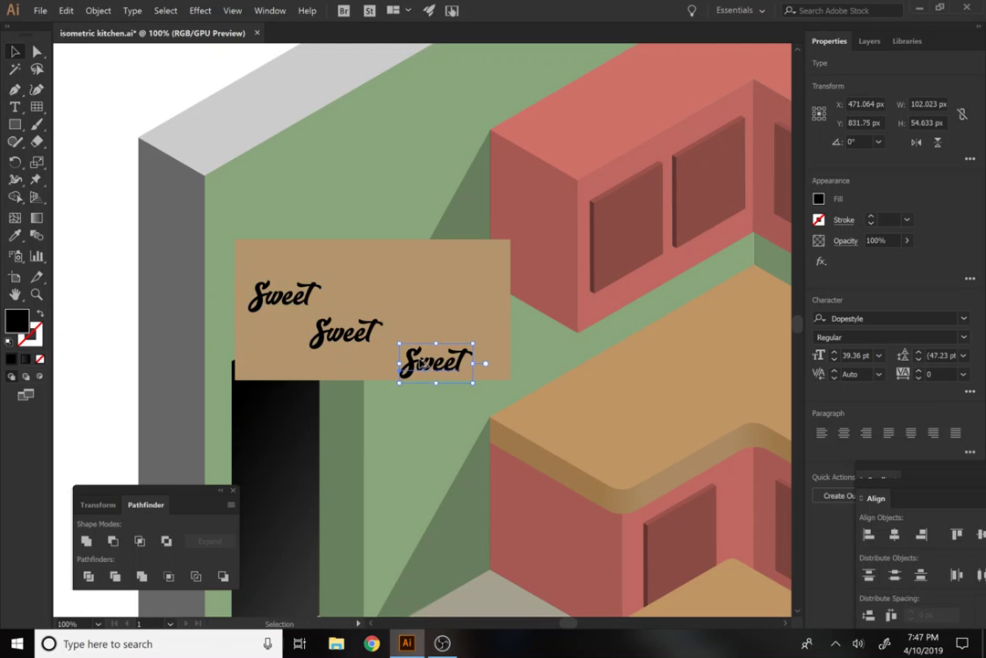
key("ctrl+shift+a")
key("t")
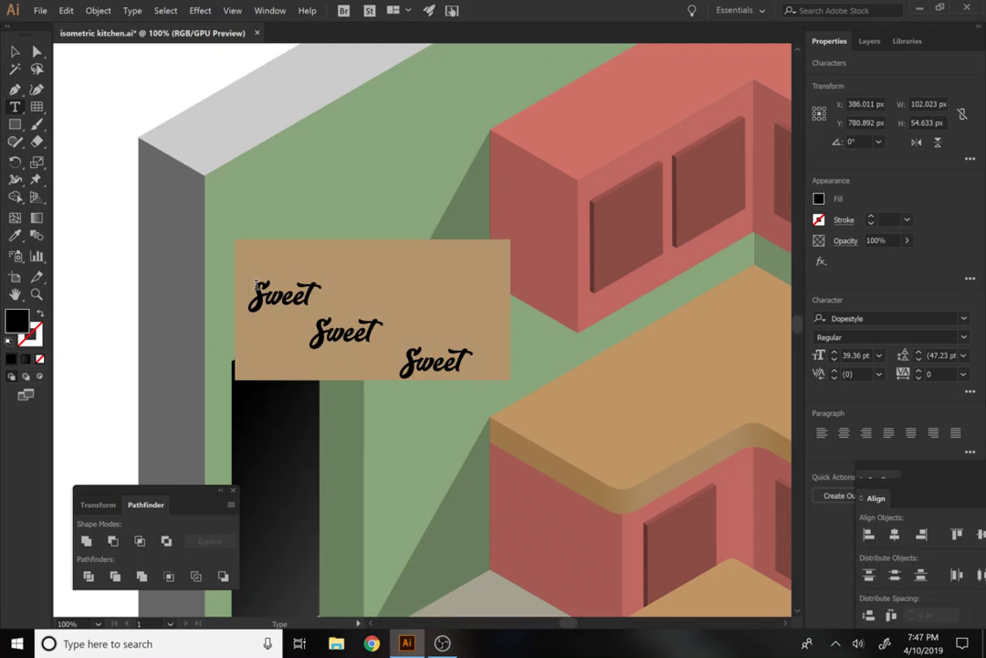
double_click(283, 297)
type("Home")
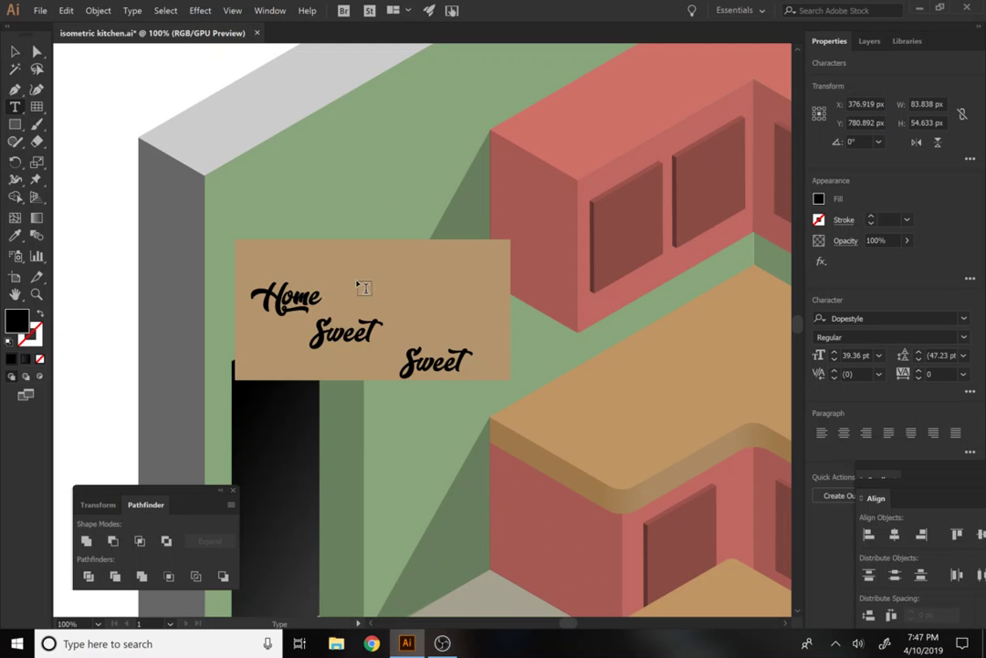
Try Caviar Dreams on the word "Home" and set its font to Bison Bold
double_click(295, 309)
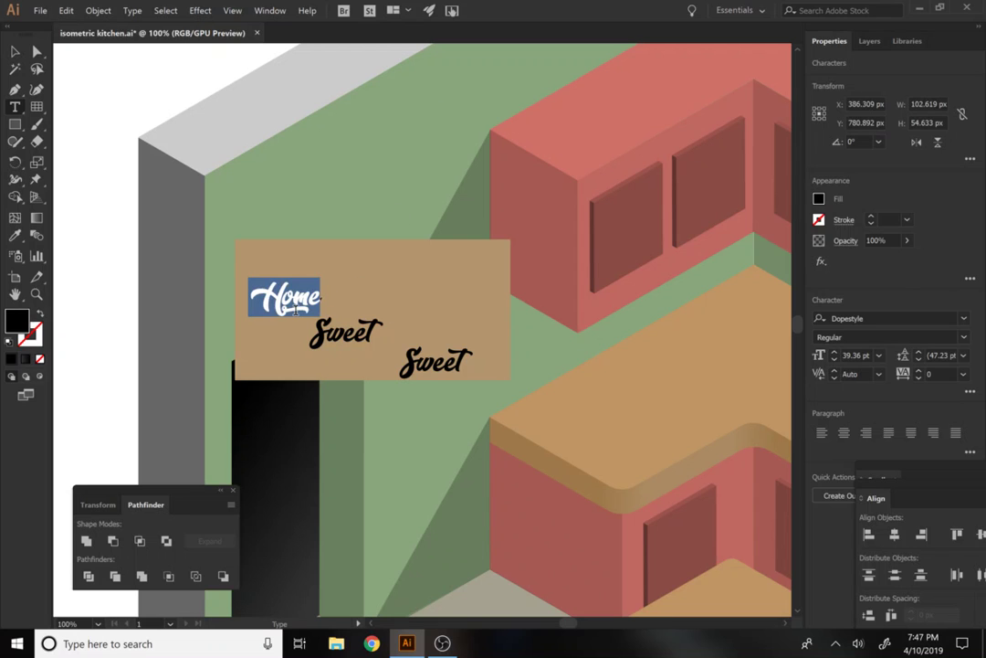
left_click(963, 319)
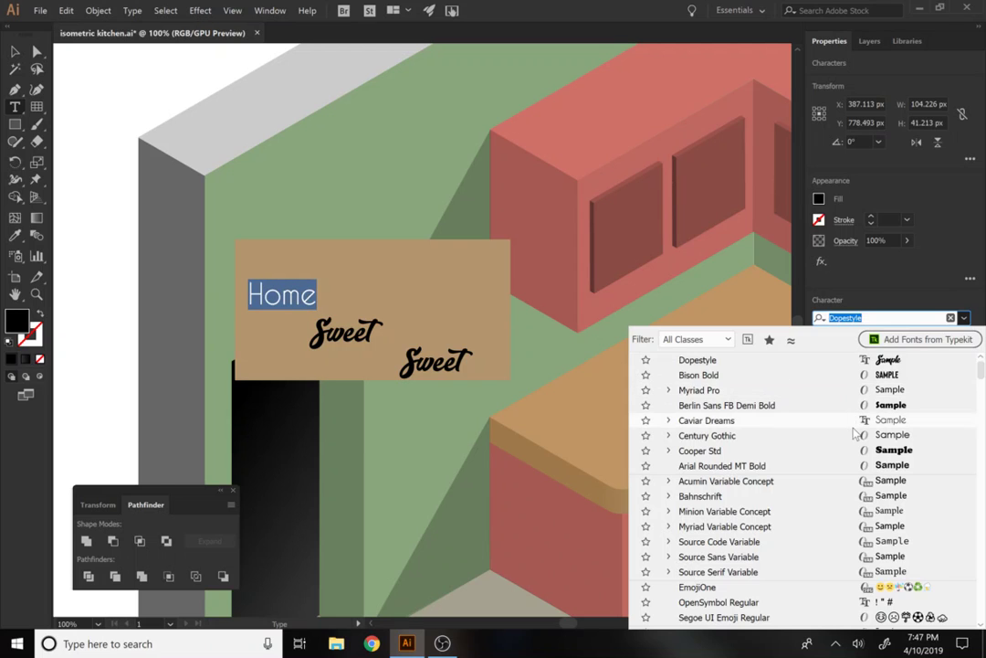
left_click(853, 423)
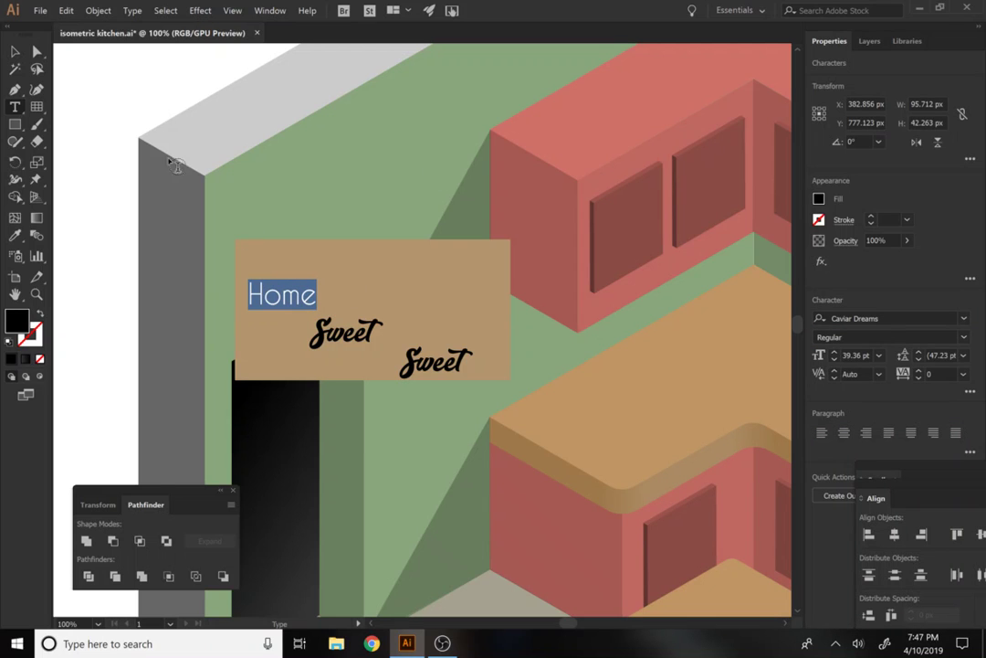
left_click(963, 337)
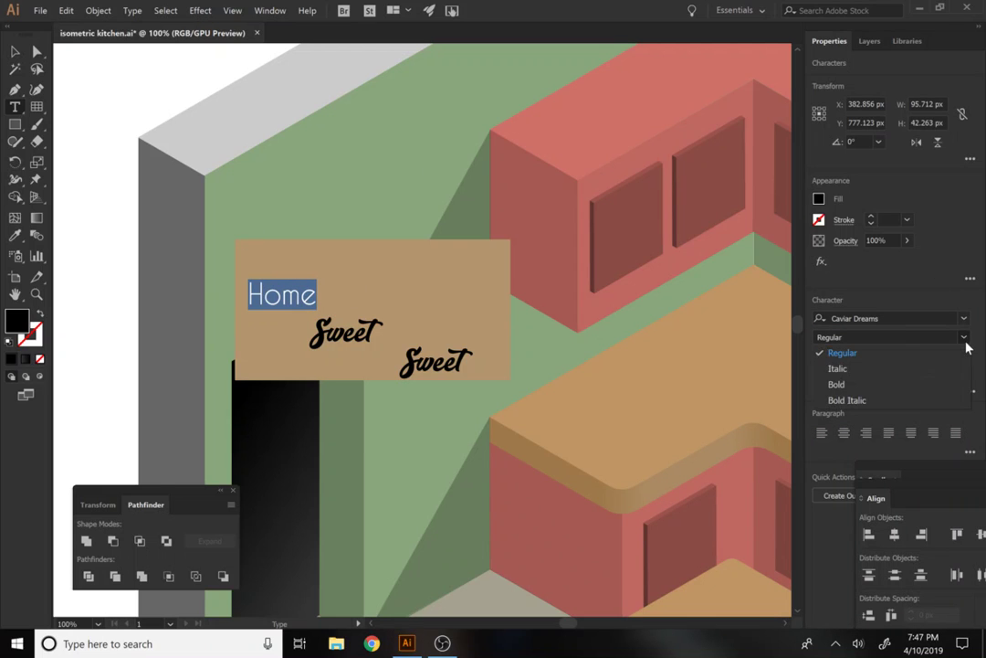
key("Escape")
left_click(964, 318)
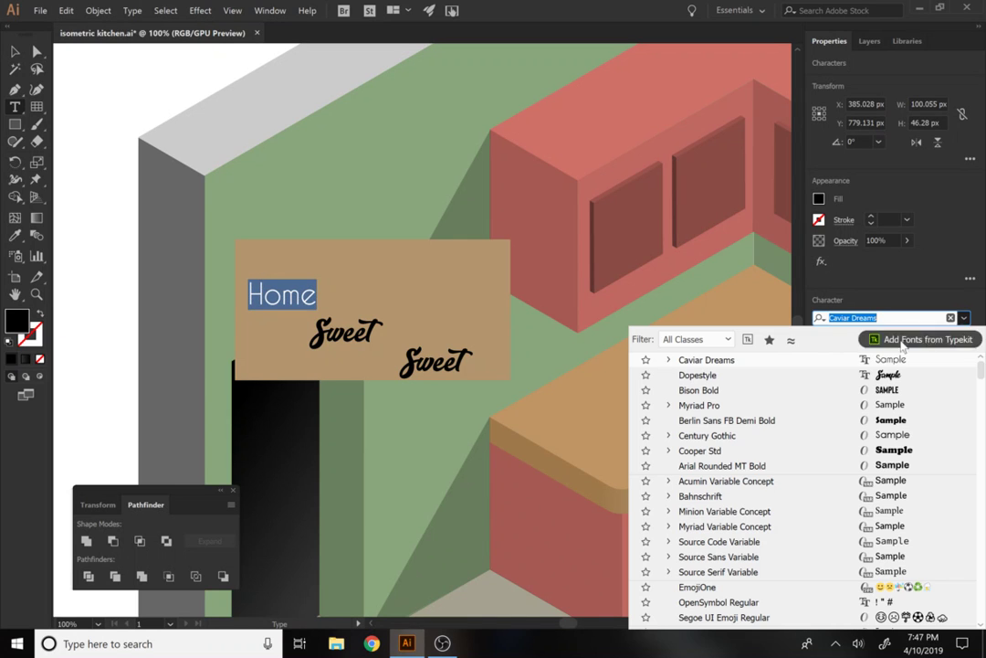
left_click(835, 393)
key("Escape")
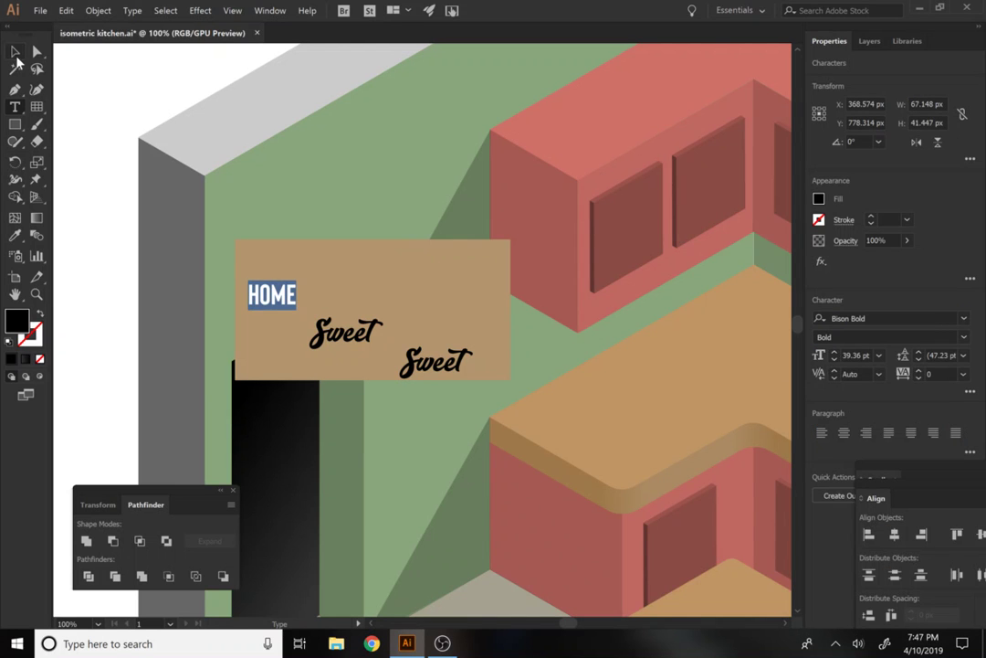
Move "HOME" up in the sign, and enlarge the middle "Sweet" to about 80 pt with an upward tilt of about 20°
left_click_drag(281, 301, 299, 286)
left_click(345, 331)
left_click_drag(385, 314, 352, 312)
left_click_drag(381, 268, 406, 250)
Delete the spare small "Sweet" and place a copy of "HOME" below the end of the large "Sweet"
left_click(403, 364)
left_click(406, 363)
key("Delete")
left_click(283, 280)
left_click_drag(283, 279, 398, 349)
Shift the tilted "Sweet" and the upper "HOME" inward so the three words sit closer together
left_click(359, 321)
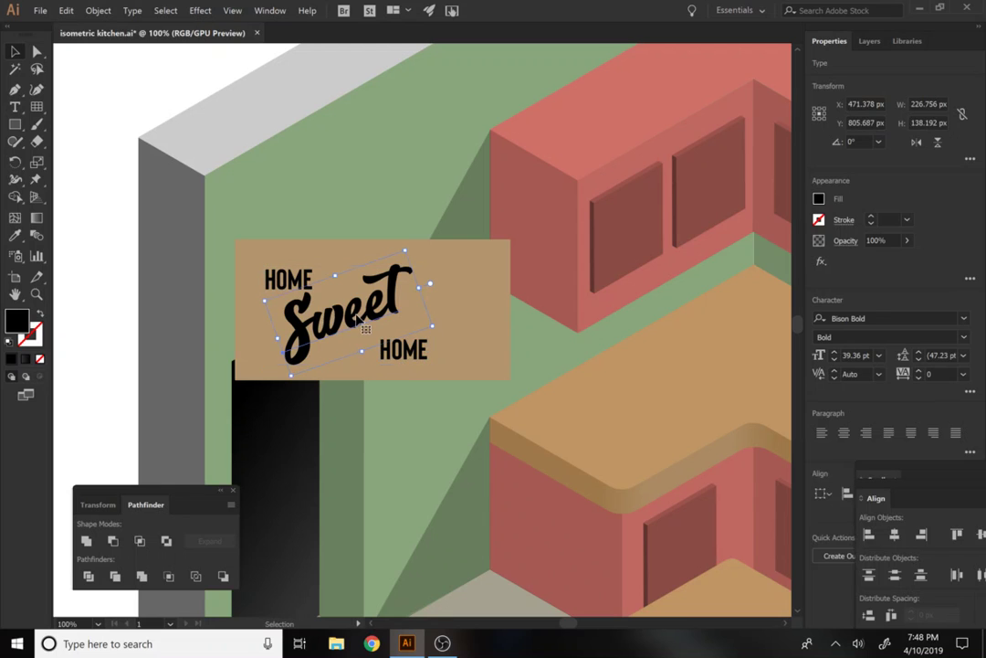
left_click_drag(358, 320, 380, 328)
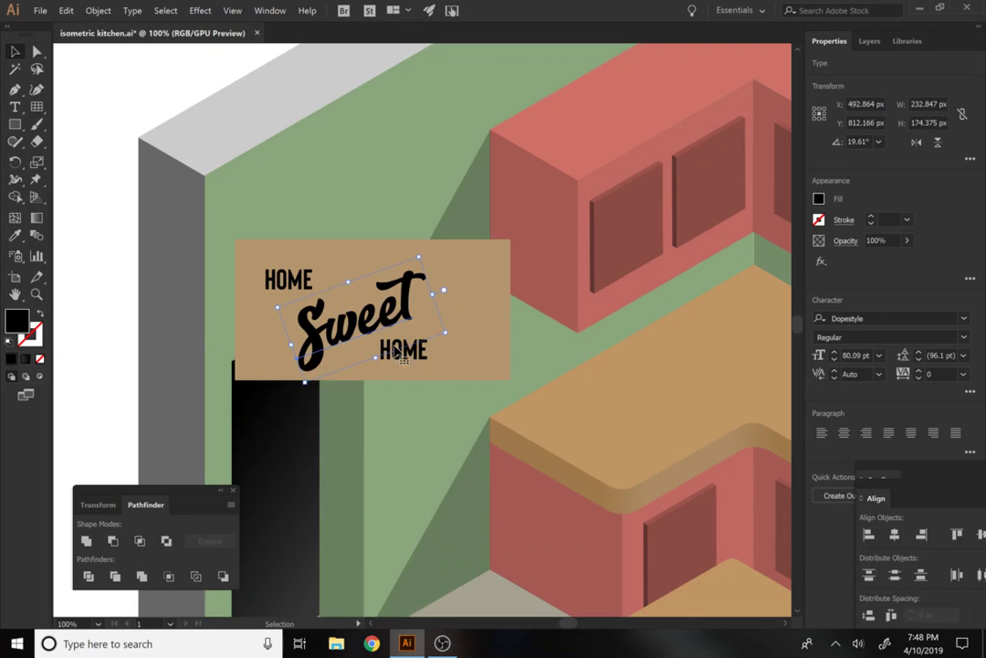
left_click(423, 360)
left_click(268, 274)
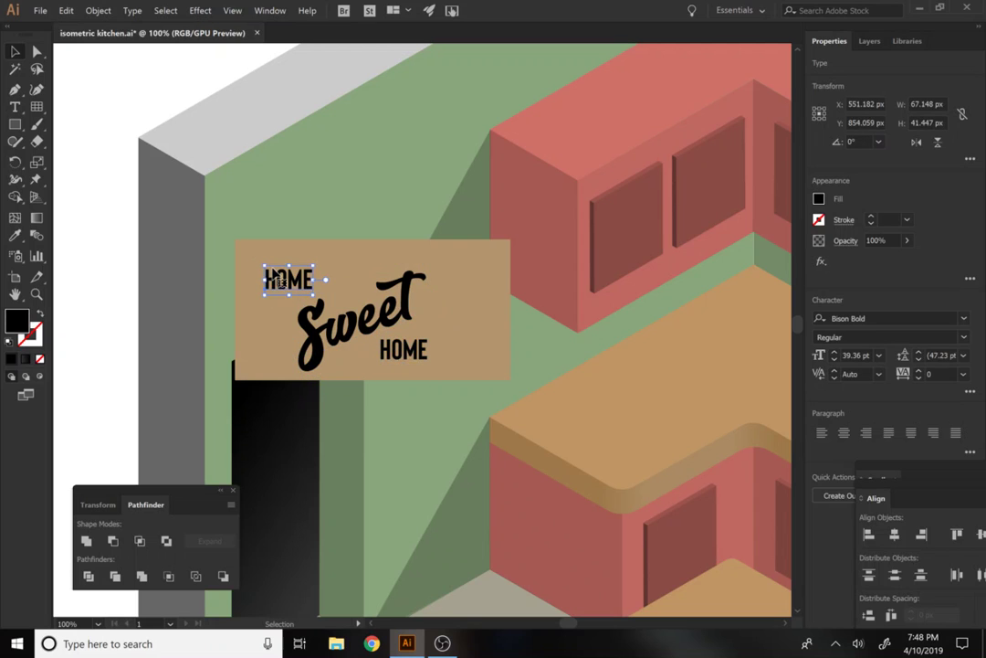
left_click_drag(274, 277, 324, 286)
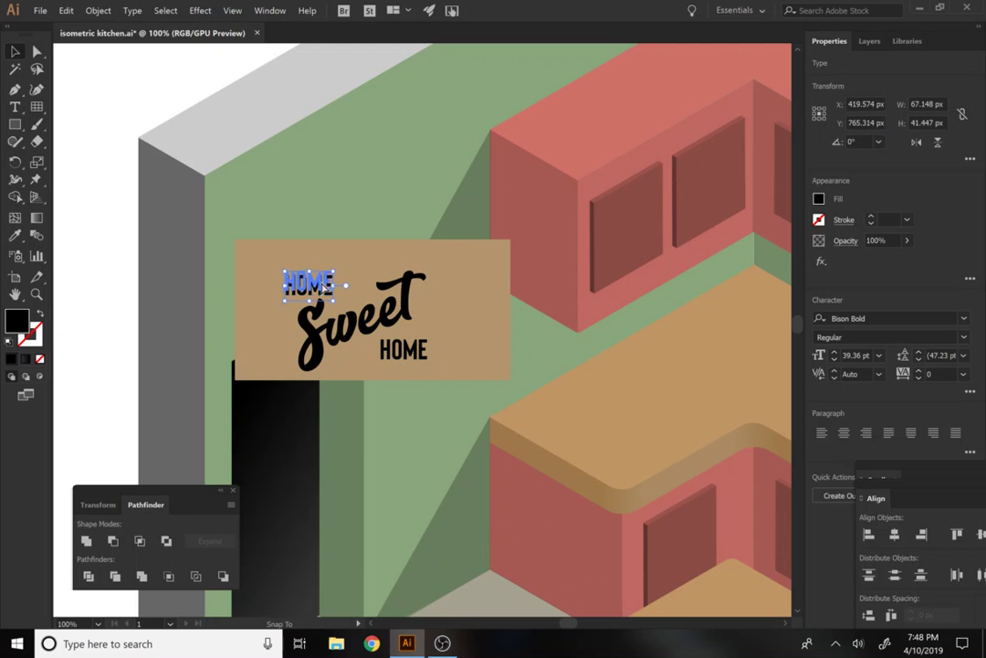
Group the three words and centre the group horizontally and vertically with the tan rectangle
left_click(340, 301)
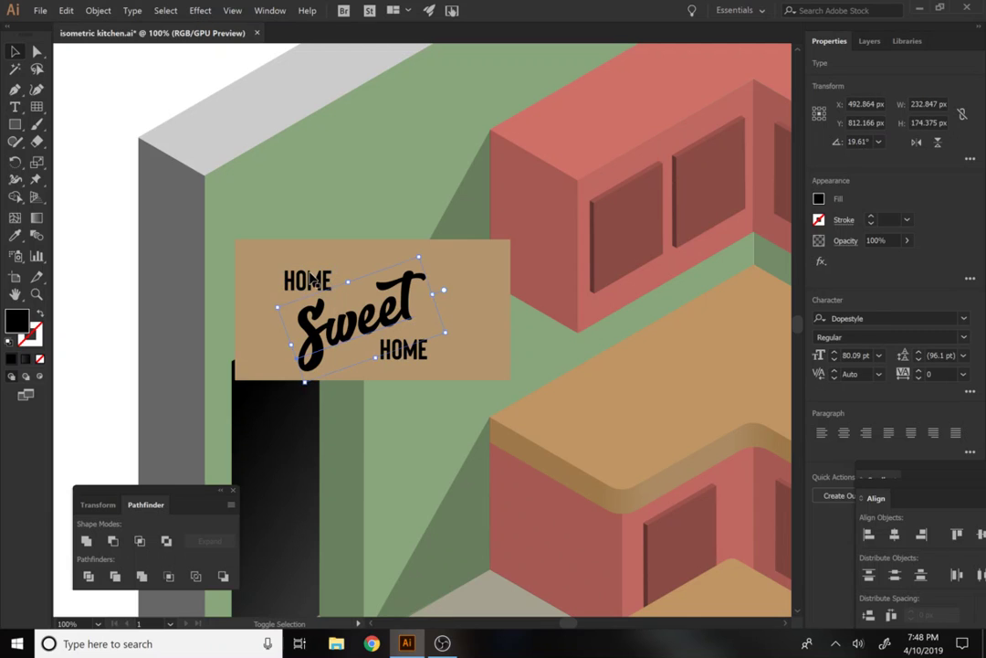
left_click(337, 298, "shift")
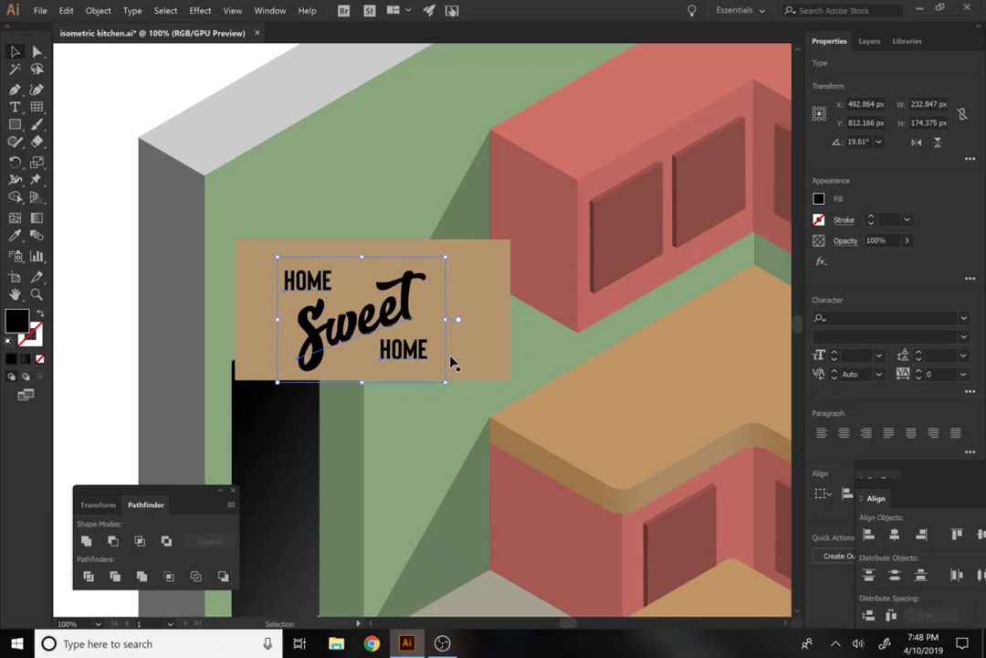
key("ctrl+g")
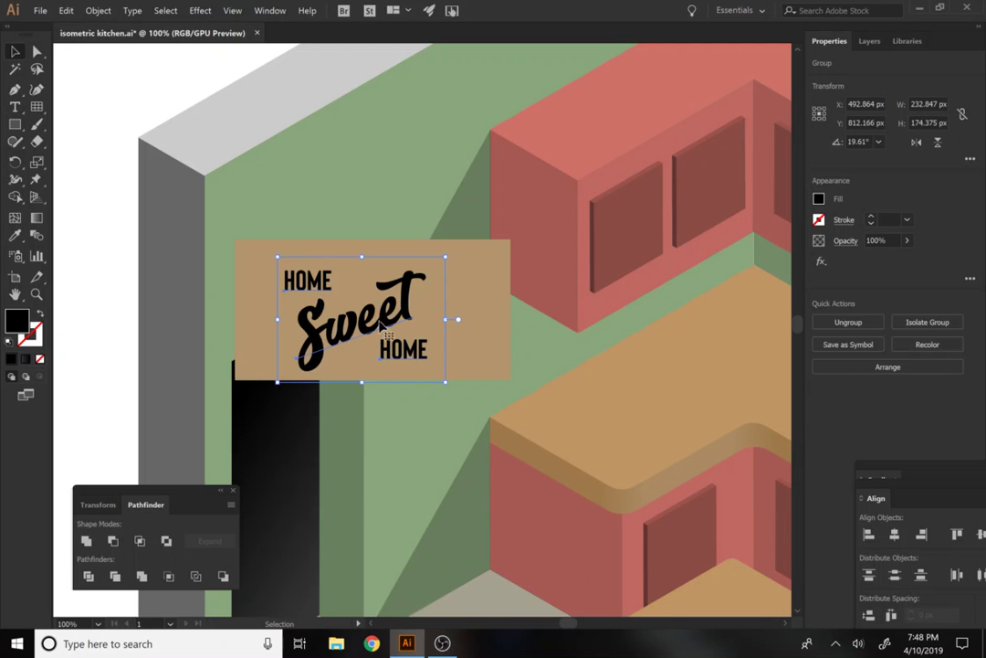
left_click(477, 345, "shift")
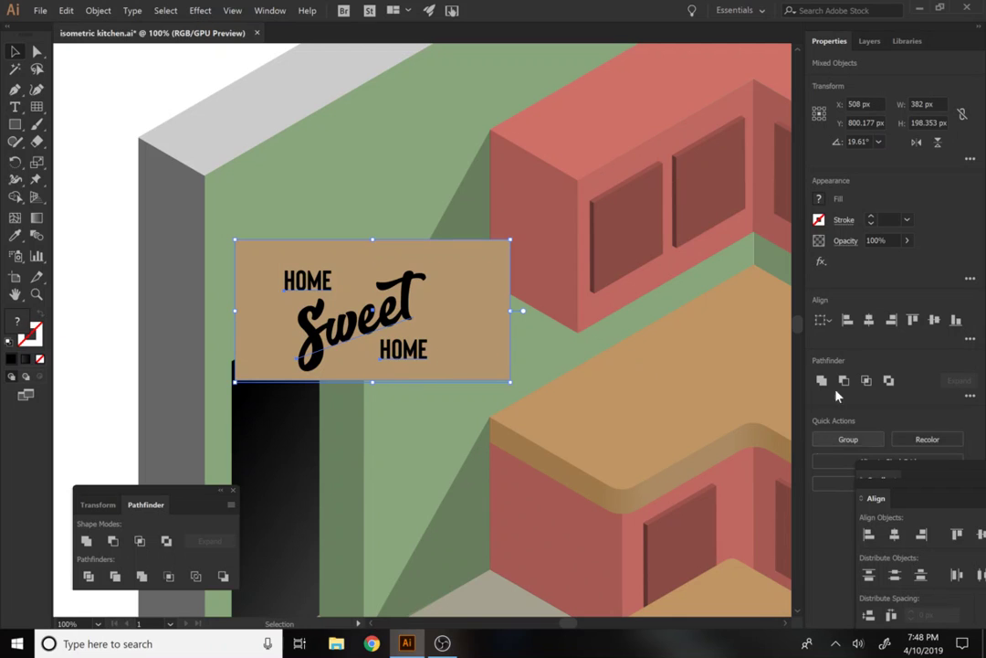
left_click(868, 320)
left_click(935, 322)
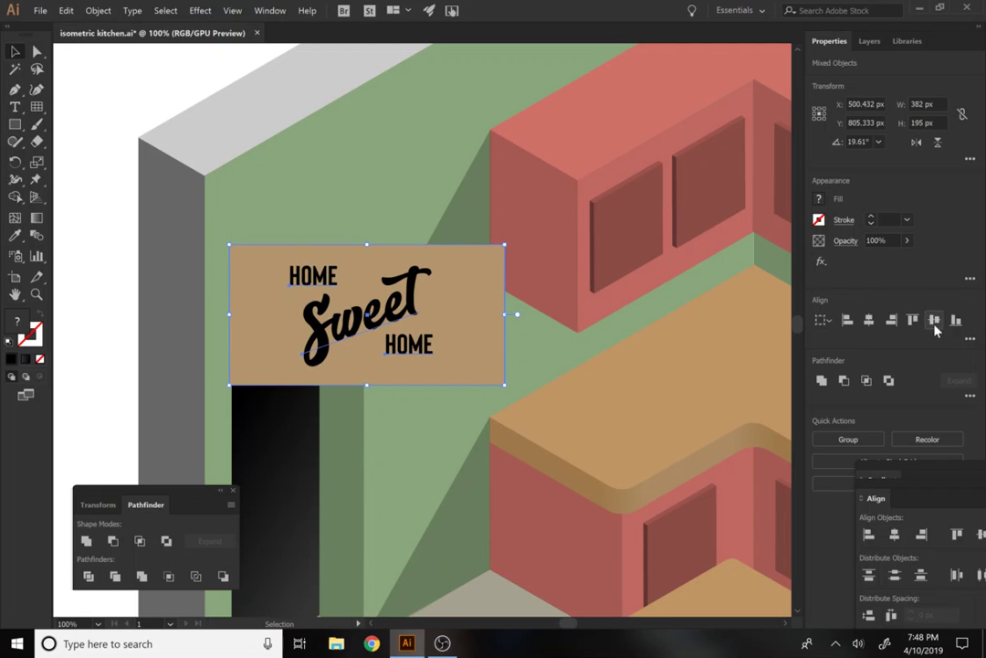
Round all corners of the tan rectangle and narrow it from both sides to about 357 px wide
left_click(466, 370)
left_click(36, 52)
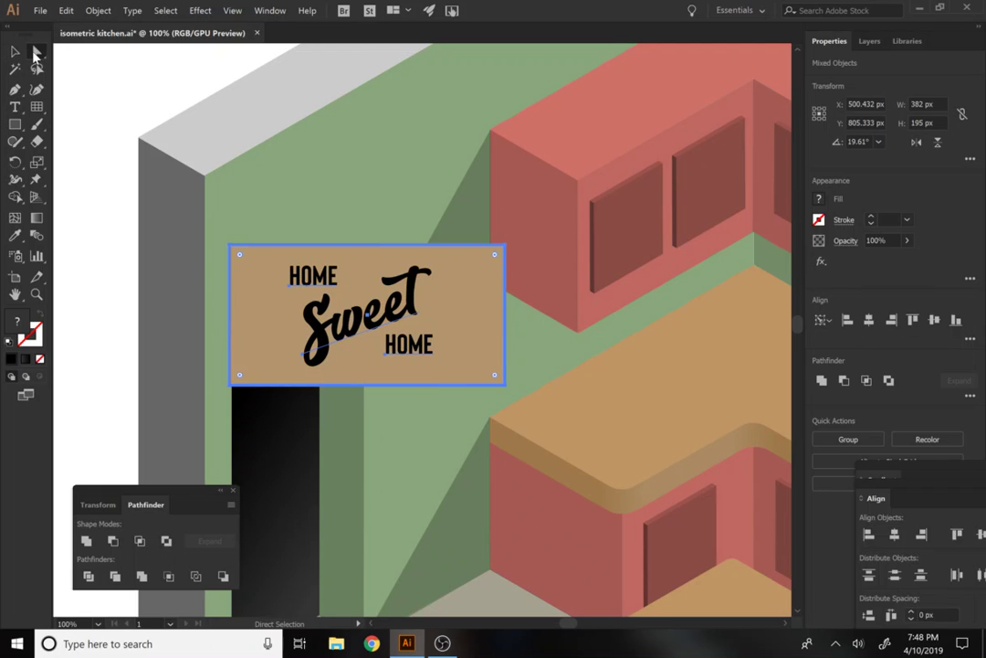
left_click(106, 226)
left_click(245, 261)
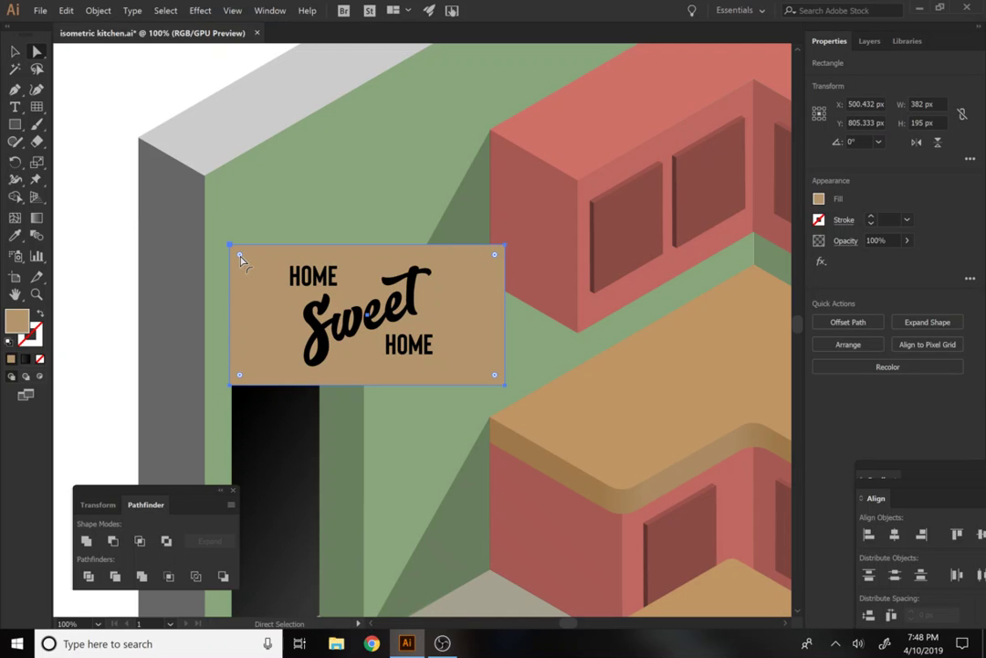
left_click(16, 52)
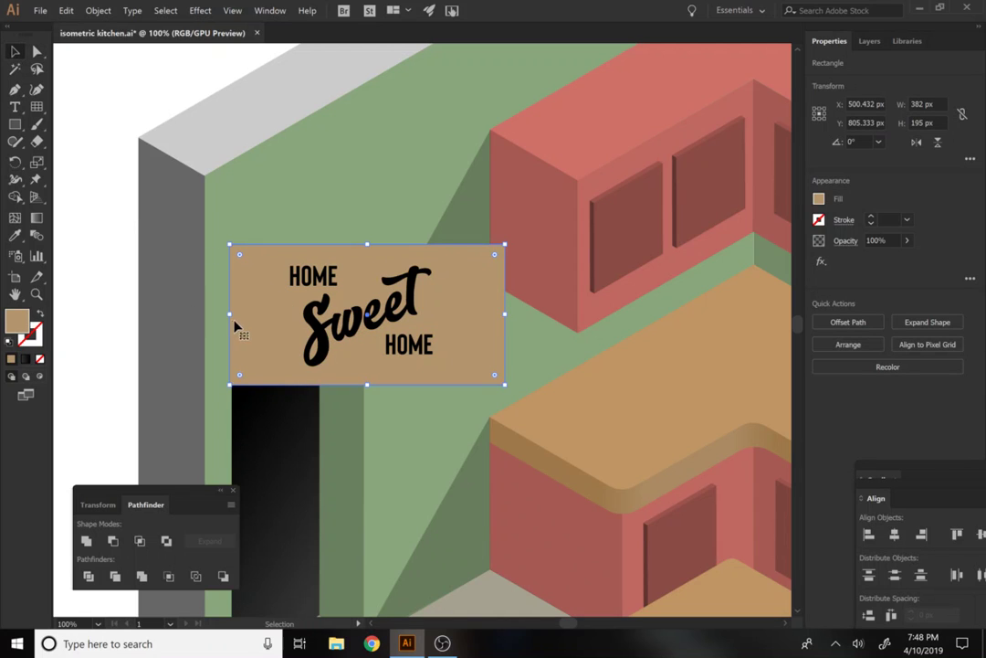
left_click_drag(227, 314, 239, 314)
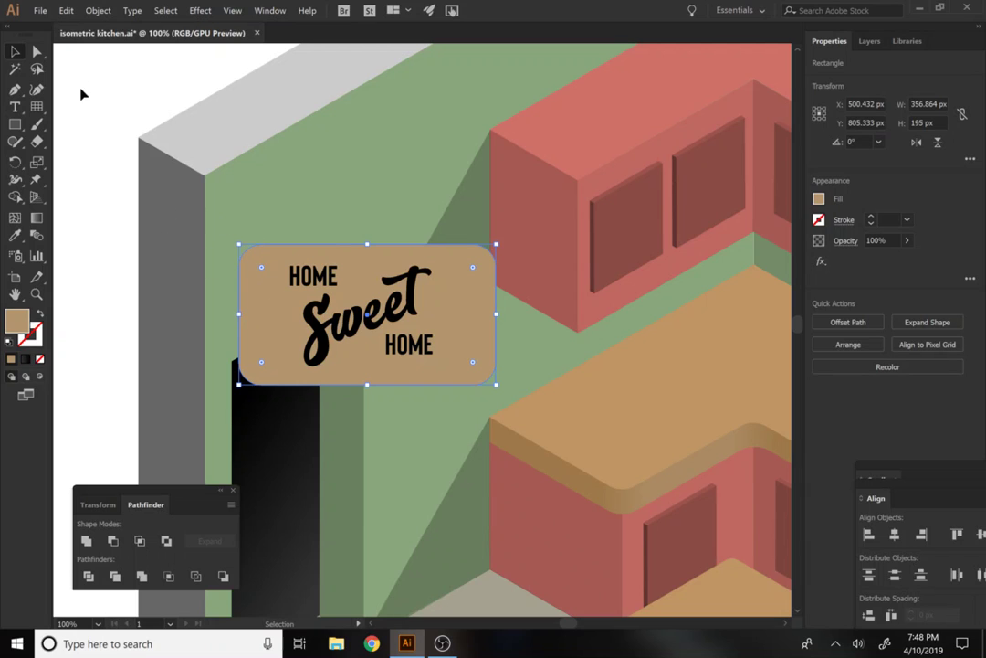
Scale the sign and its lettering down to about 188 by 103 px, place it above the doorway and select its tan plate
left_click(348, 301)
left_click(477, 367)
left_click(354, 297)
left_click(261, 285, "shift")
left_click_drag(245, 251, 374, 320)
left_click_drag(429, 351, 286, 287)
left_click_drag(352, 249, 364, 244)
left_click(309, 407)
left_click(348, 289)
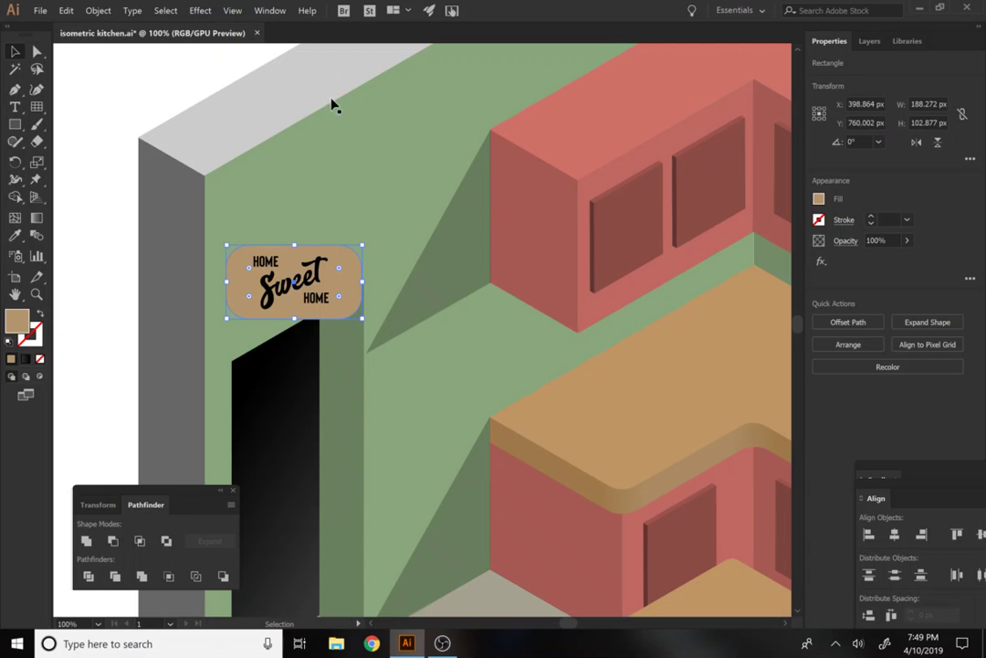
Apply a 3D Extrude & Bevel effect in the Isometric Right position to the tan sign plate
left_click(198, 11)
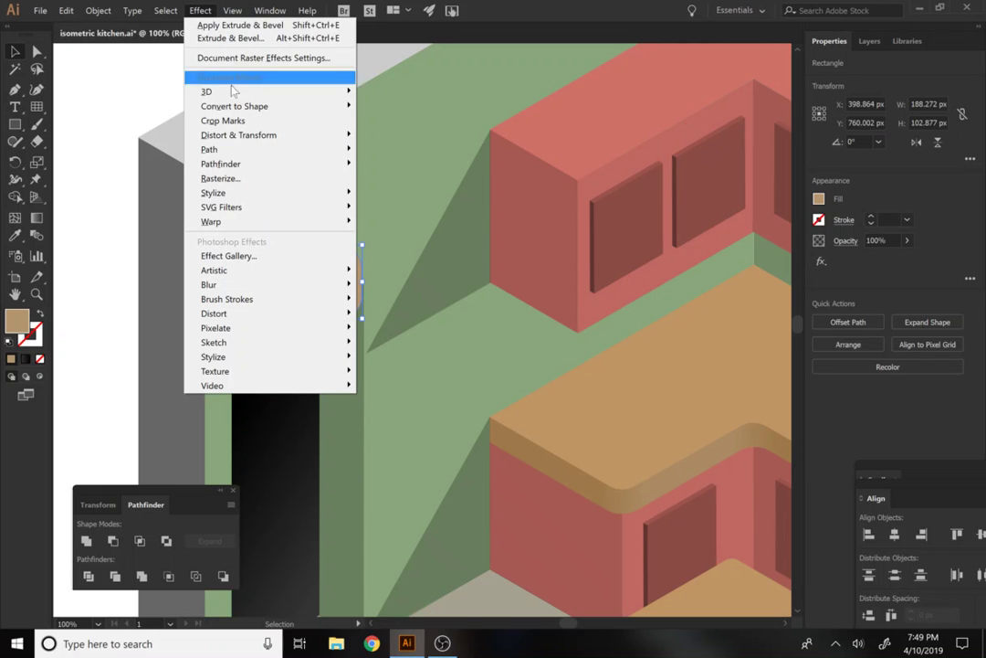
mouse_move(227, 97)
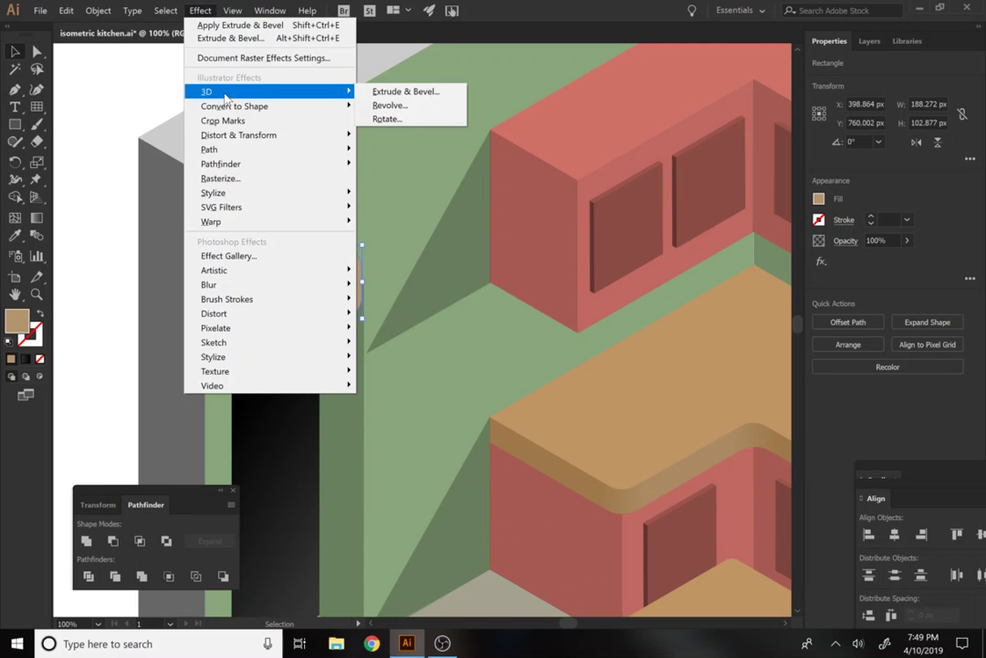
left_click(402, 91)
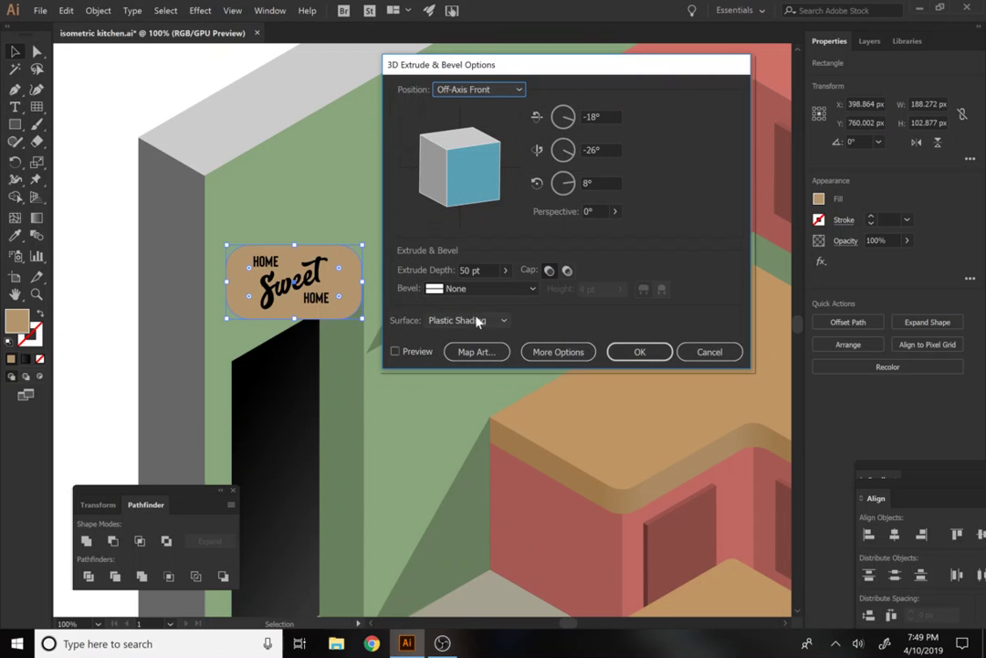
left_click(471, 89)
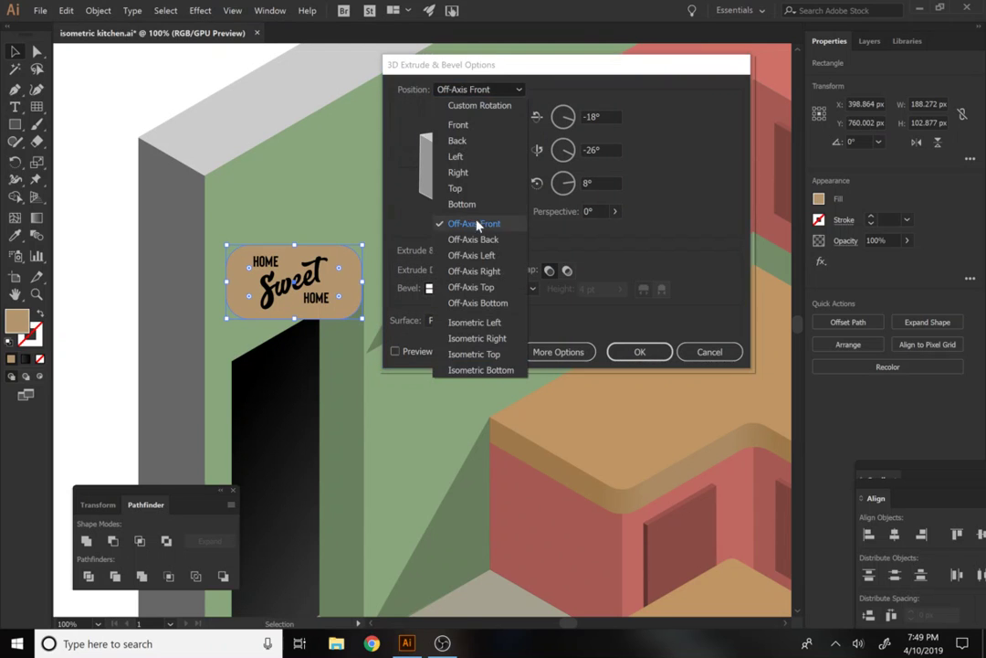
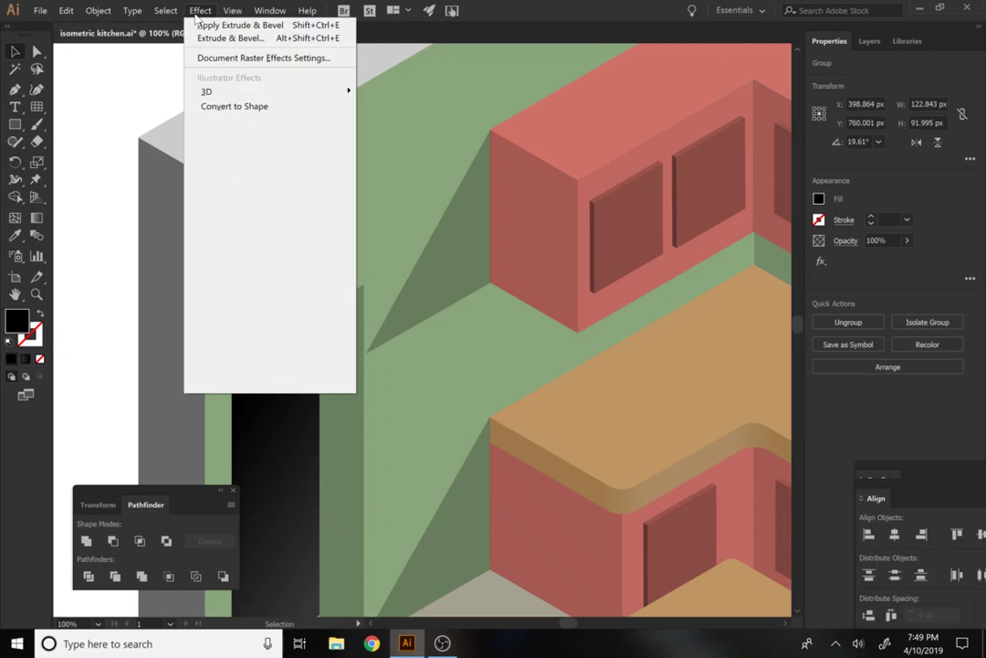
Apply a 3D Rotate effect in the Isometric Right position to the "Home Sweet Home" lettering group
mouse_move(207, 91)
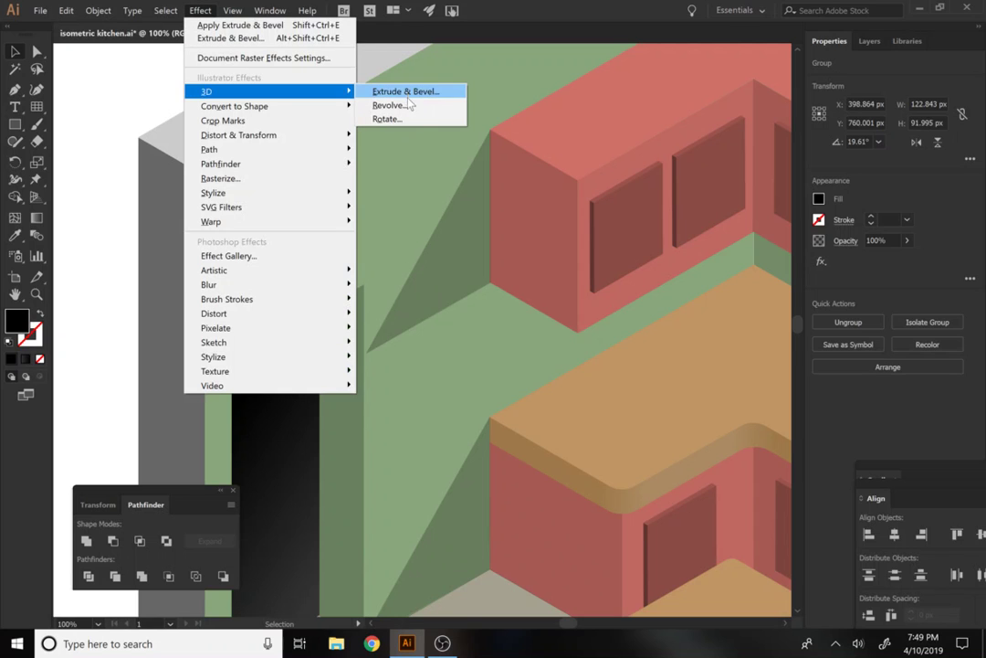
left_click(389, 119)
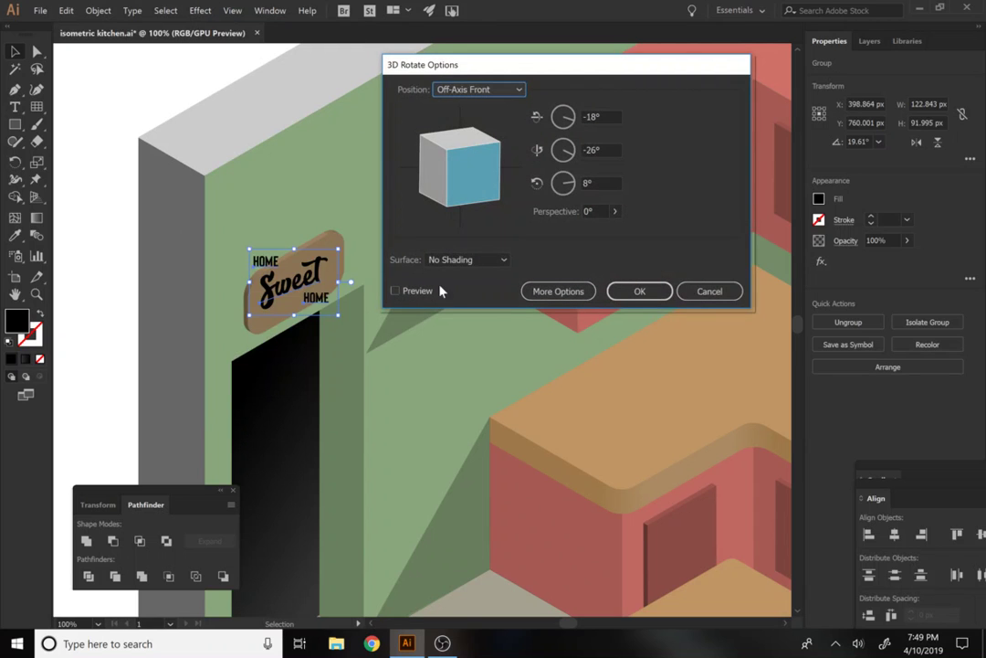
left_click(486, 91)
left_click(489, 92)
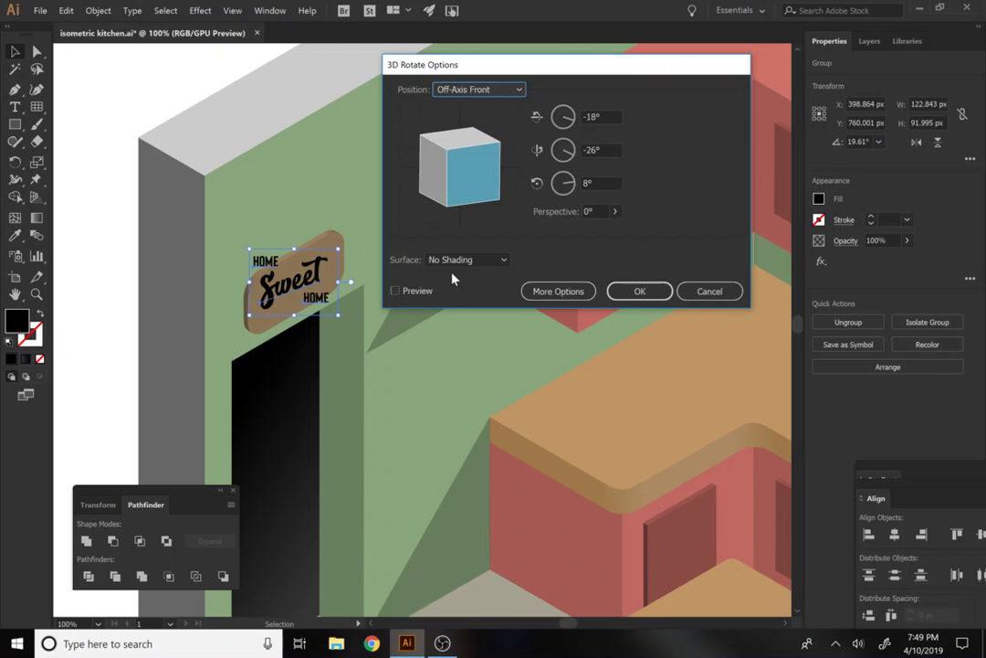
left_click(500, 91)
left_click(473, 337)
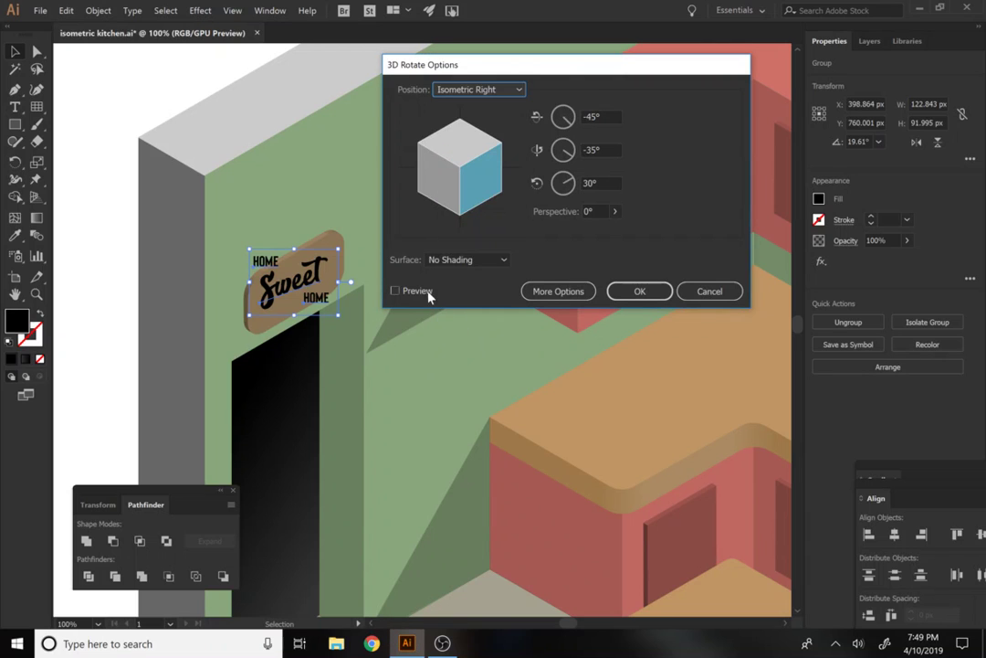
left_click(396, 291)
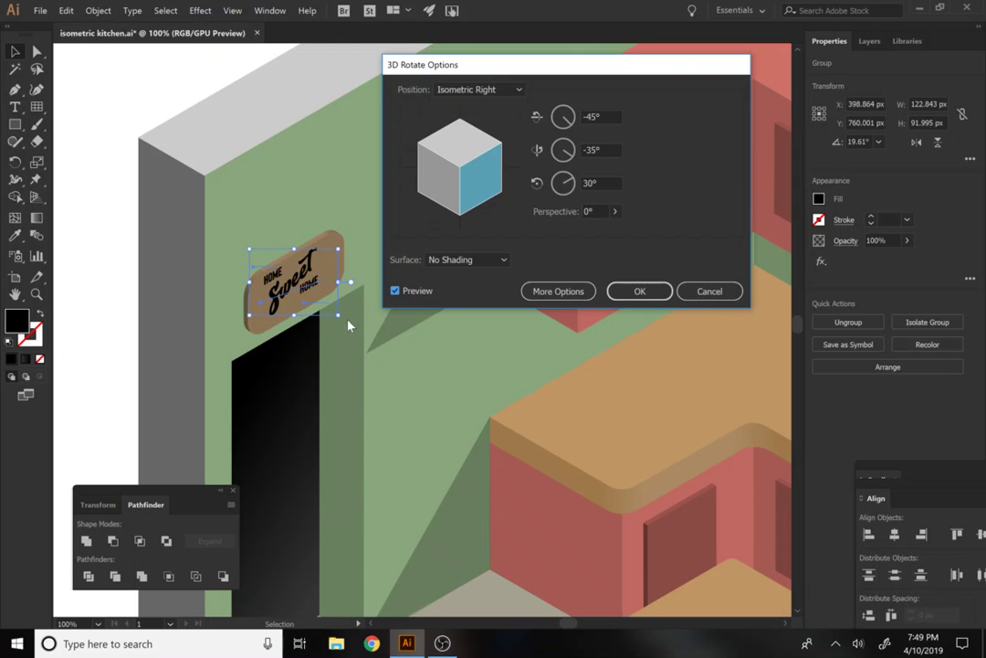
left_click(663, 290)
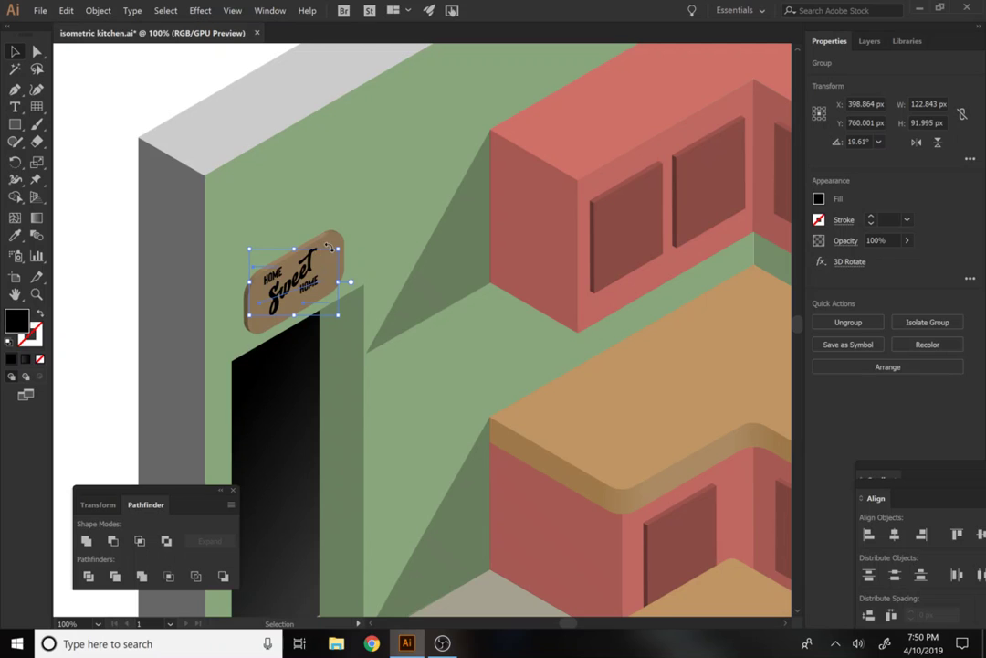
Change the fill of the sign's lettering to white and deselect it
left_click(820, 198)
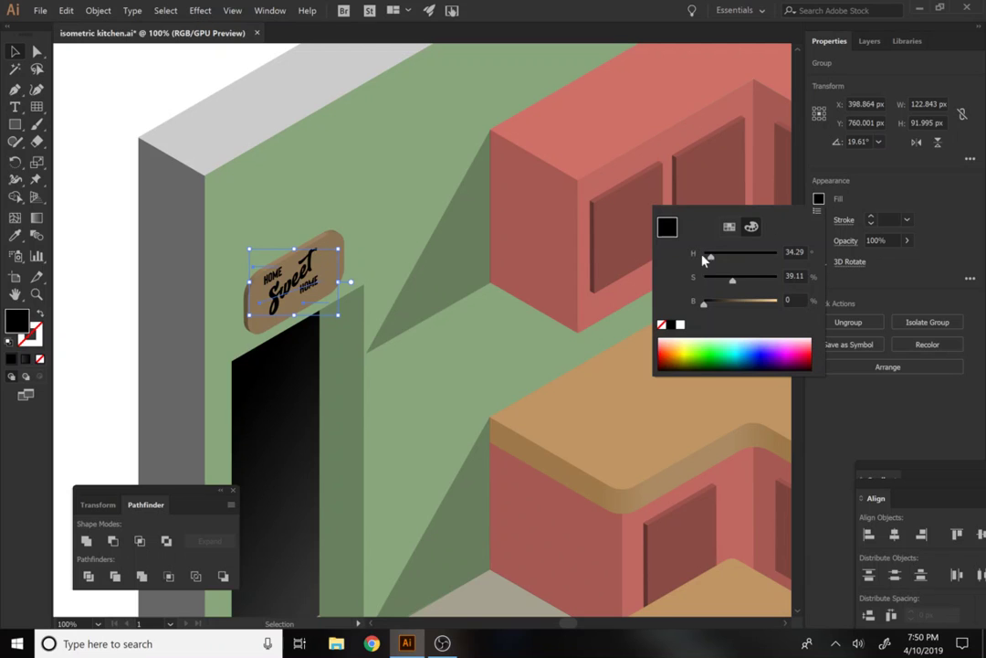
left_click(680, 325)
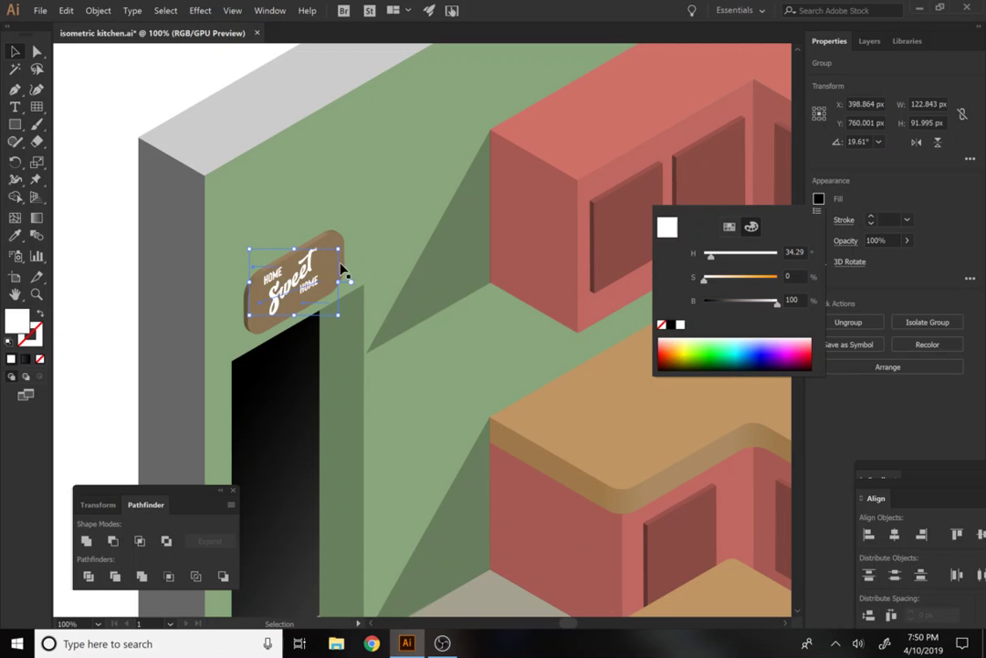
key("Escape")
left_click_drag(338, 249, 337, 242)
key("ctrl+shift+a")
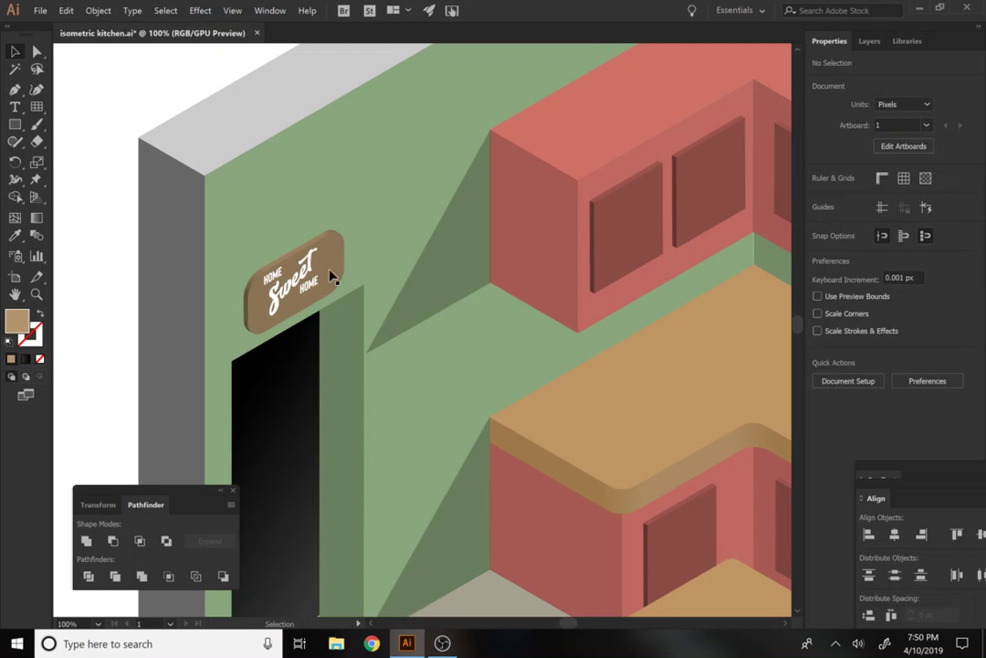
Move the lettering and plate together slightly up and left above the doorway, to about X 395 px, Y 749 px
left_click(310, 282)
left_click(334, 238, "shift")
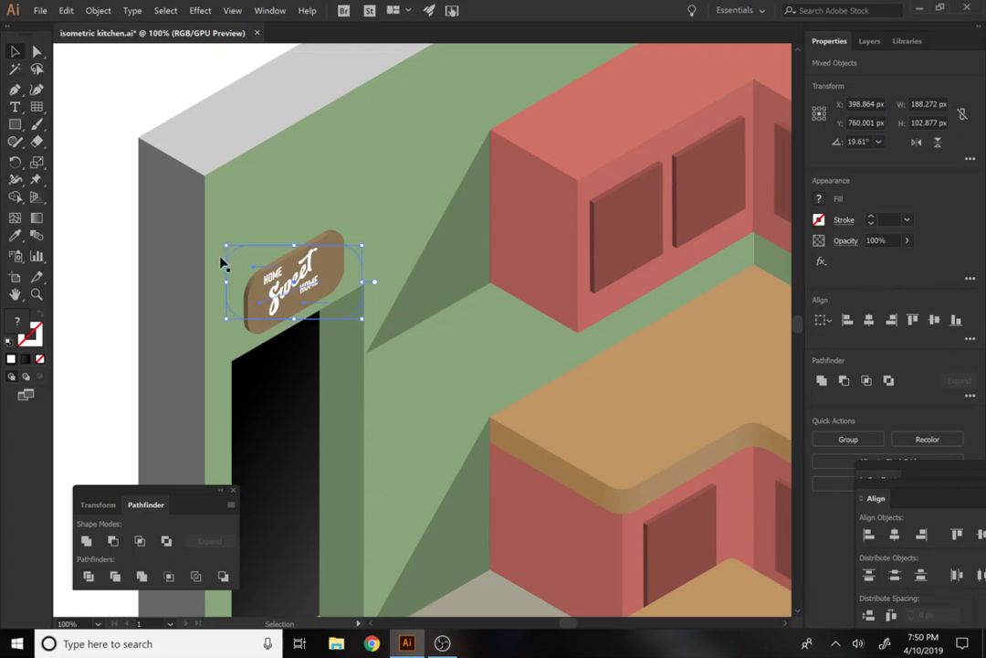
left_click_drag(242, 245, 234, 227)
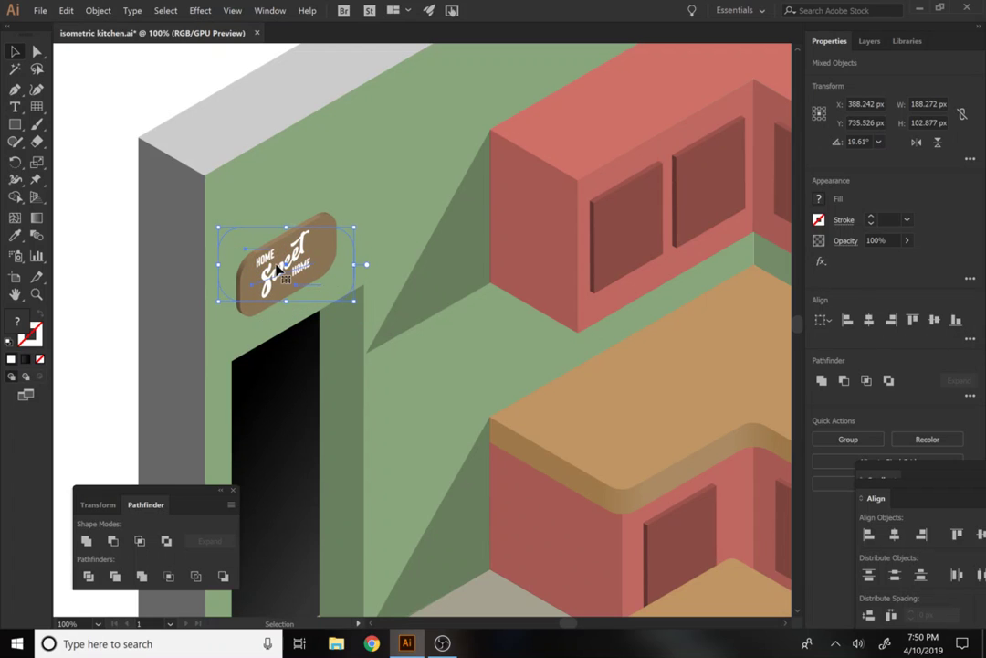
mouse_move(279, 269)
left_mouse_down()
mouse_move(274, 277)
mouse_move(286, 282)
left_mouse_up()
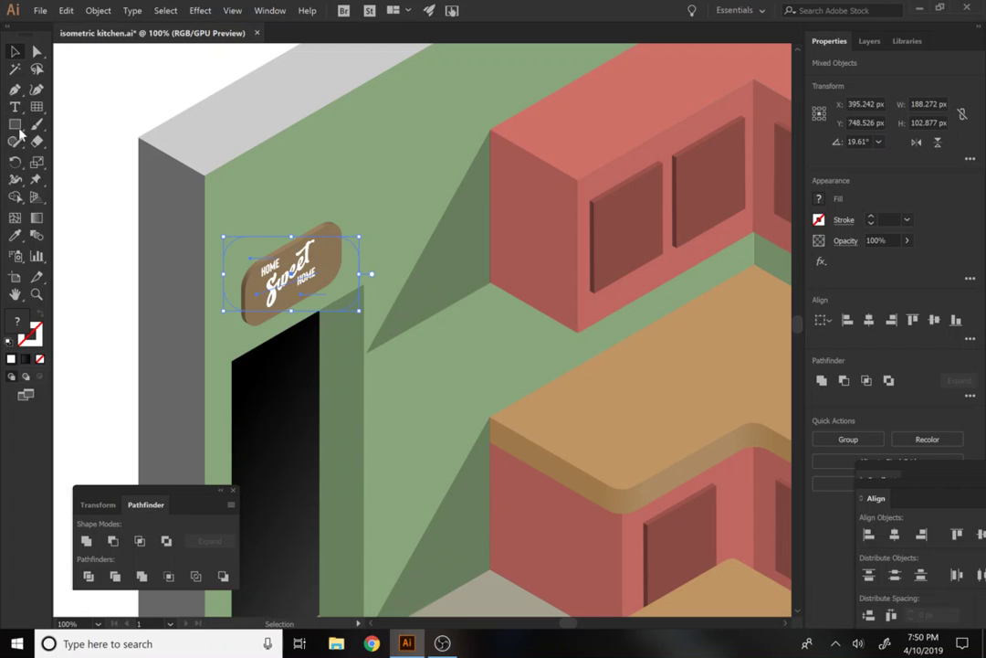
left_click(89, 190)
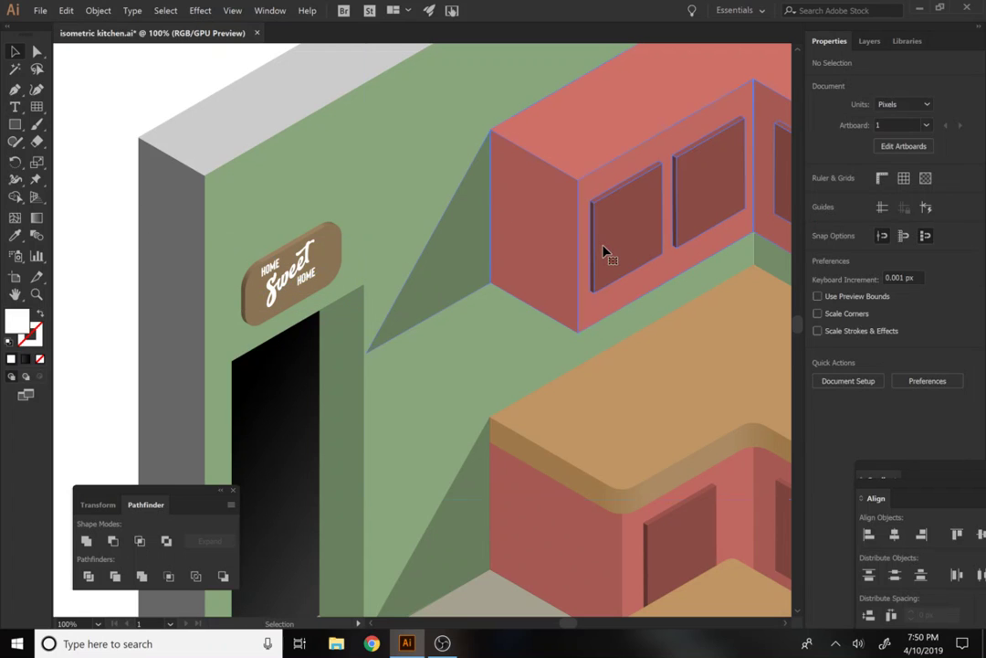
left_click(508, 205)
left_click(102, 246)
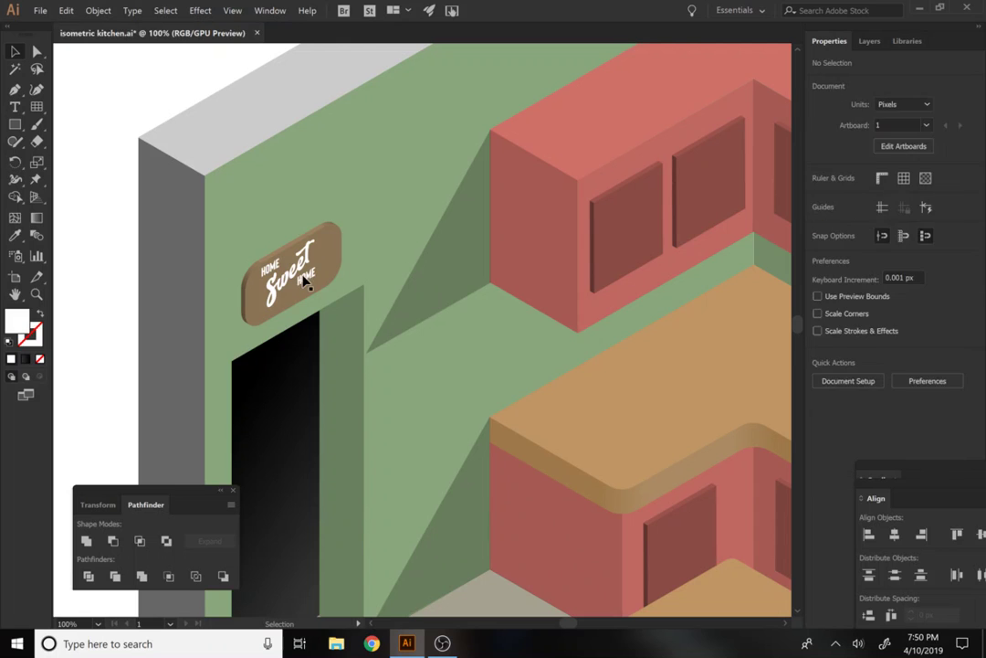
Expand the appearance of the sign's plate and lettering, and deselect them
left_click(288, 274)
left_click(326, 236, "shift")
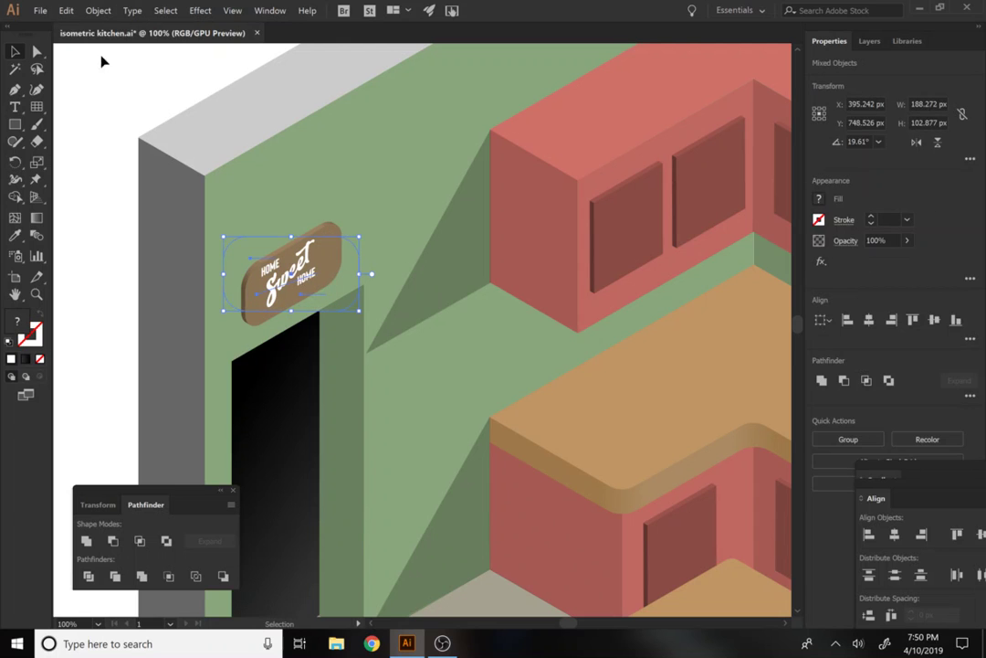
left_click(98, 11)
left_click(135, 154)
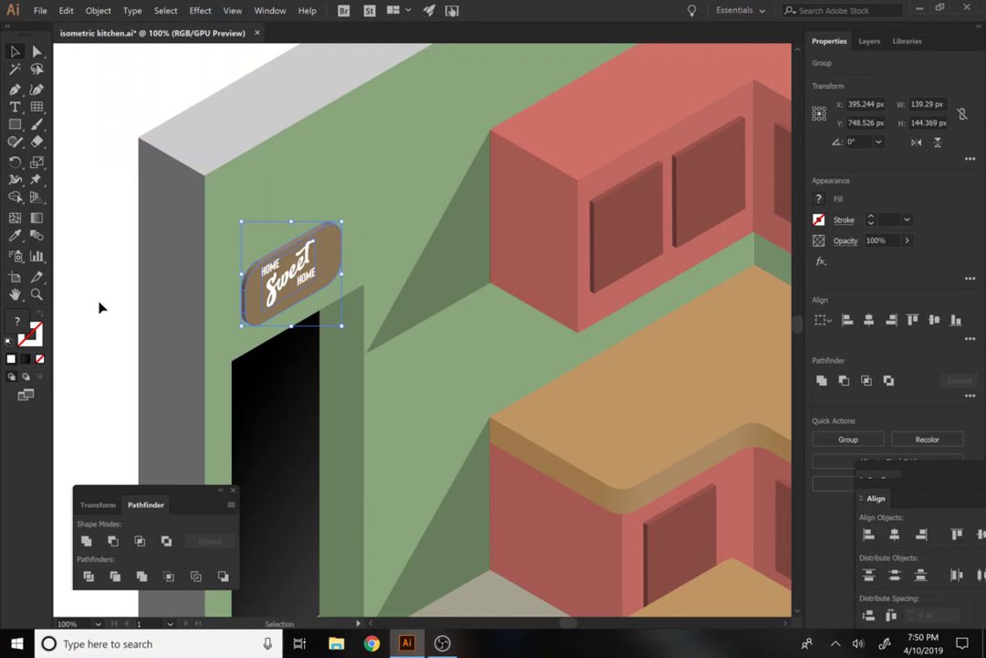
left_click(99, 306)
left_click(334, 267)
left_click(105, 294)
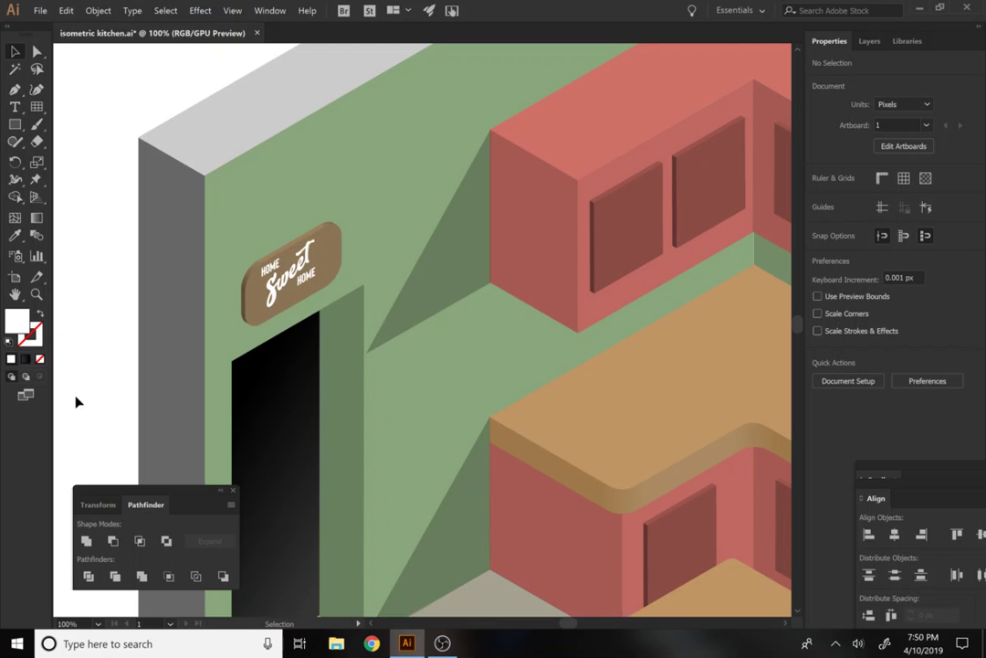
Draw a white rectangle about 99 by 67 px on the long arm of the countertop and round its corners
left_click_drag(237, 374, 101, 307)
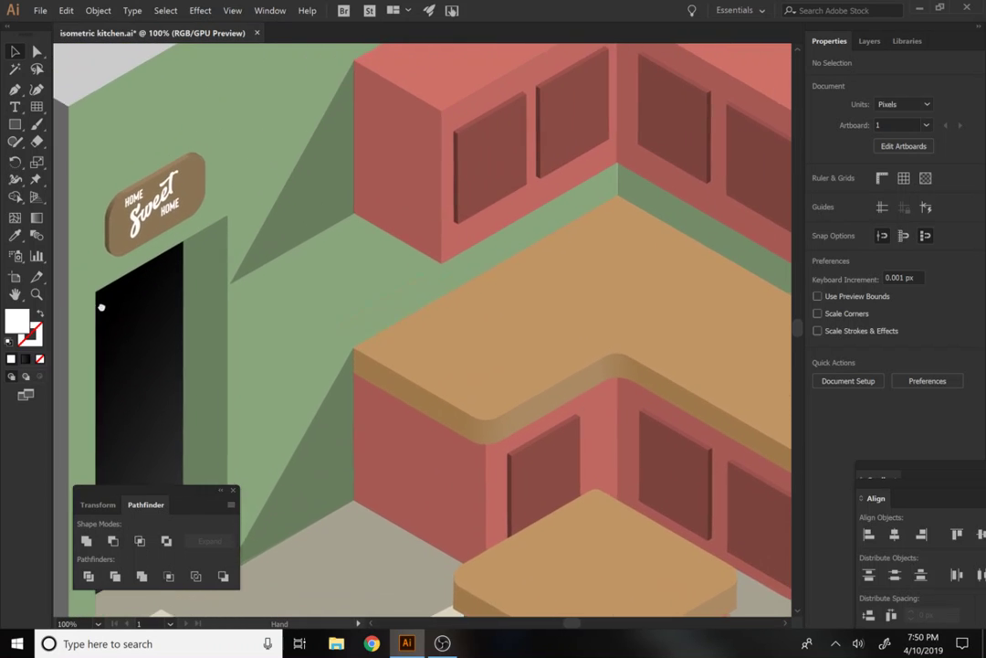
scroll(335, 301, "right", 5)
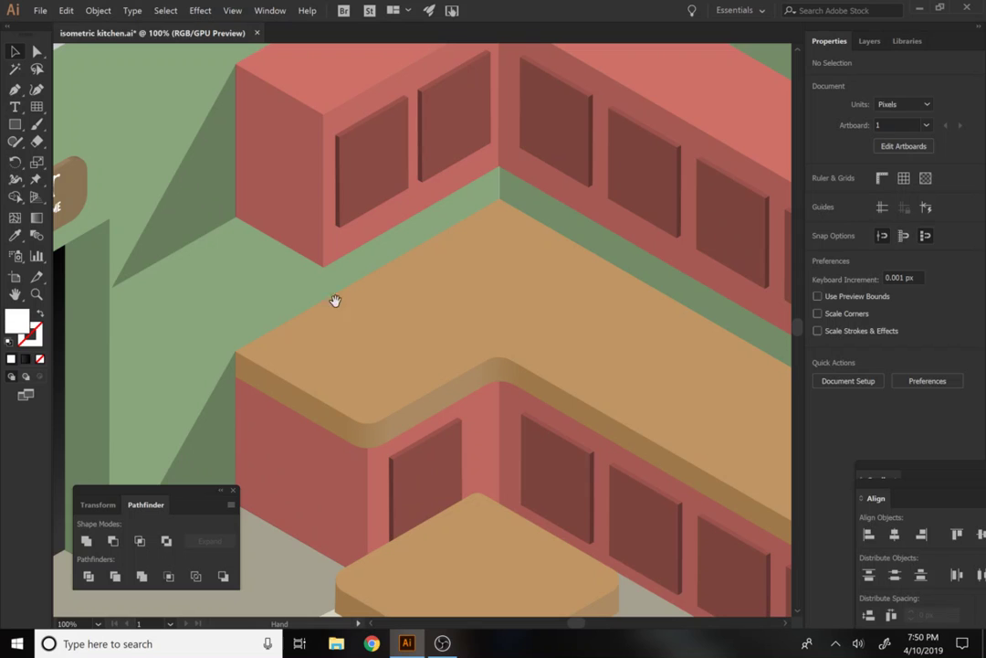
scroll(331, 348, "right", 9)
scroll(257, 345, "right", 3)
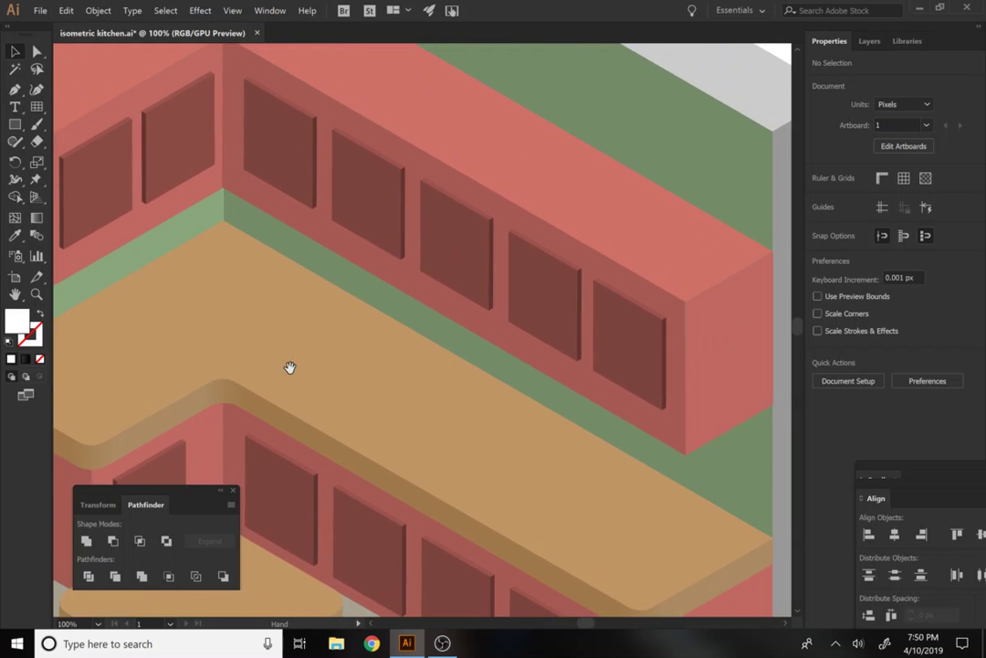
key("v")
left_click(14, 125)
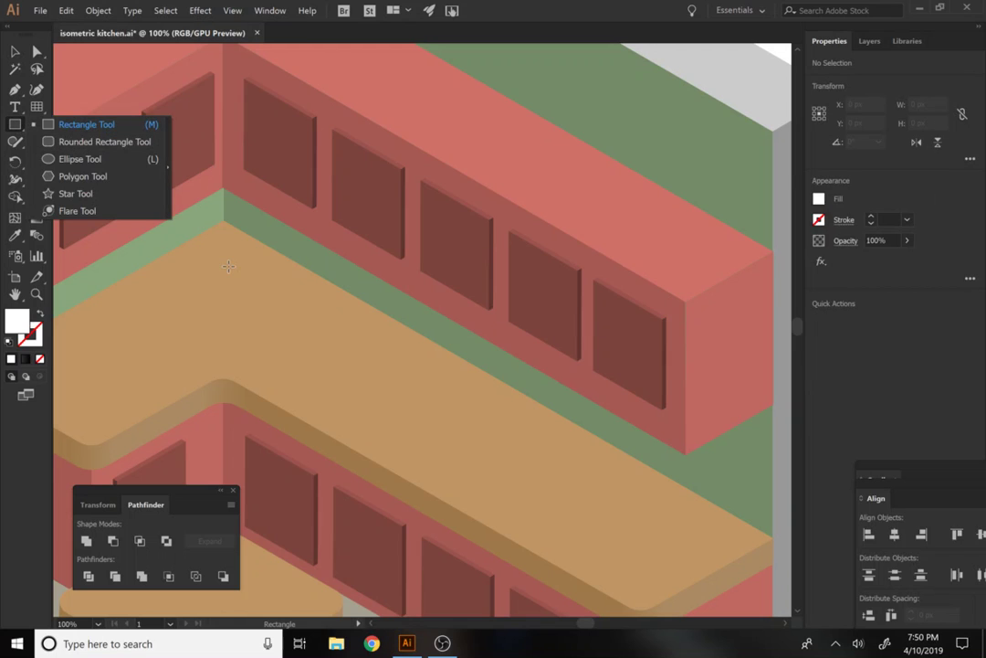
left_click(50, 126)
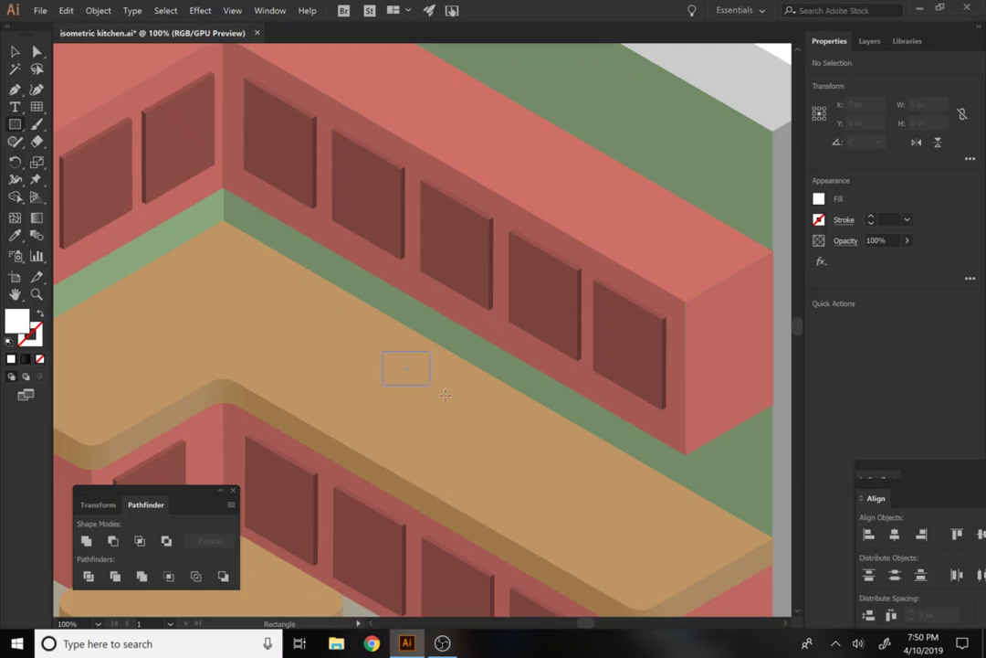
left_click_drag(454, 396, 454, 399)
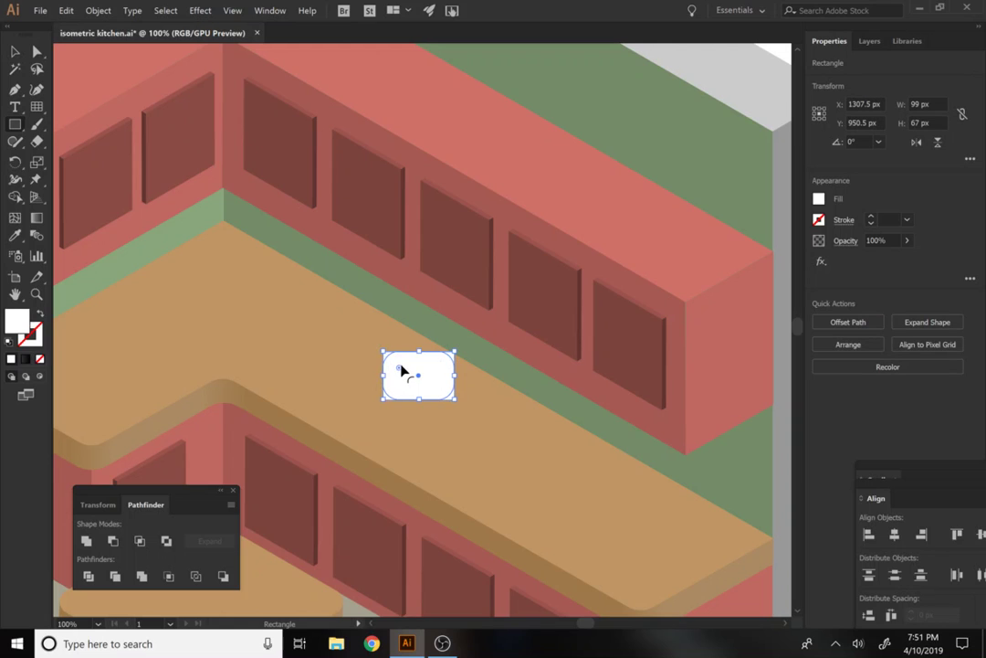
left_click_drag(397, 366, 402, 370)
Fill the rounded rectangle with the coral colour sampled from the upper cabinet's top face
left_click(819, 200)
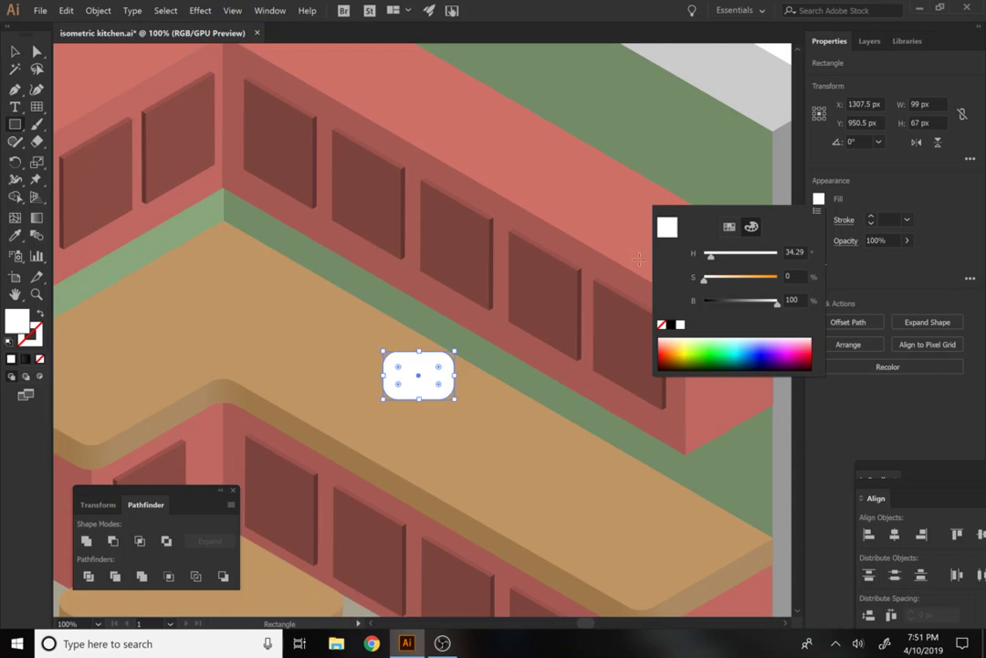
left_click(611, 270)
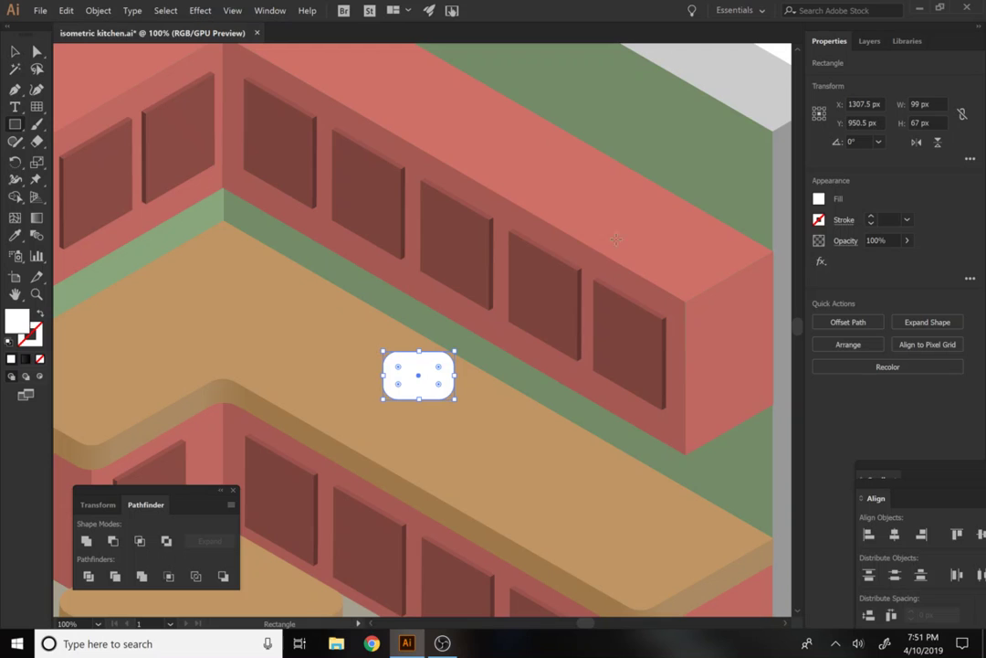
left_click(548, 302)
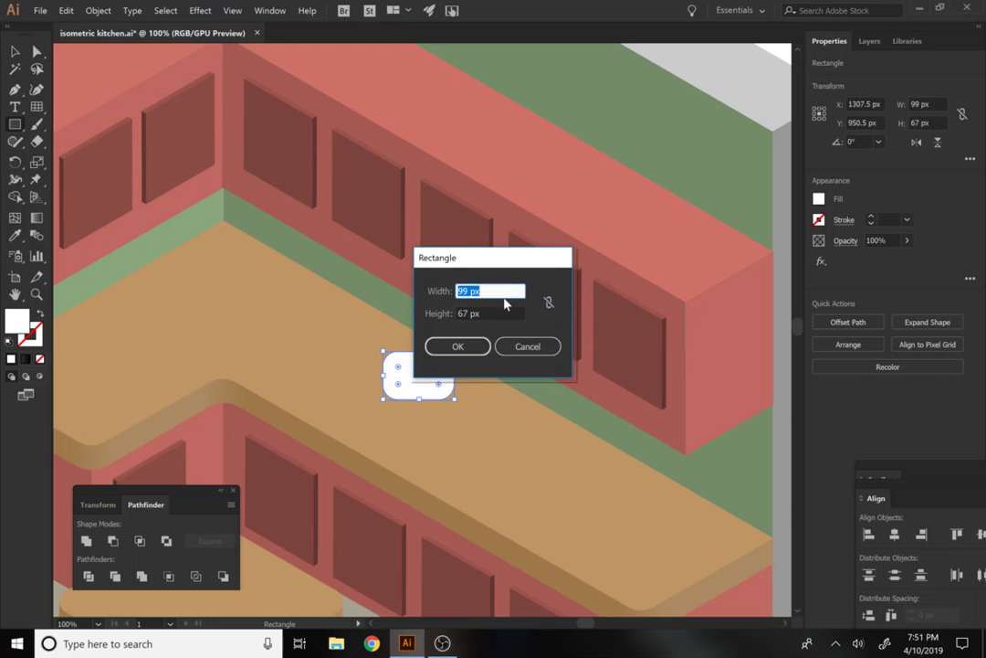
left_click(527, 346)
key("i")
left_click(592, 164)
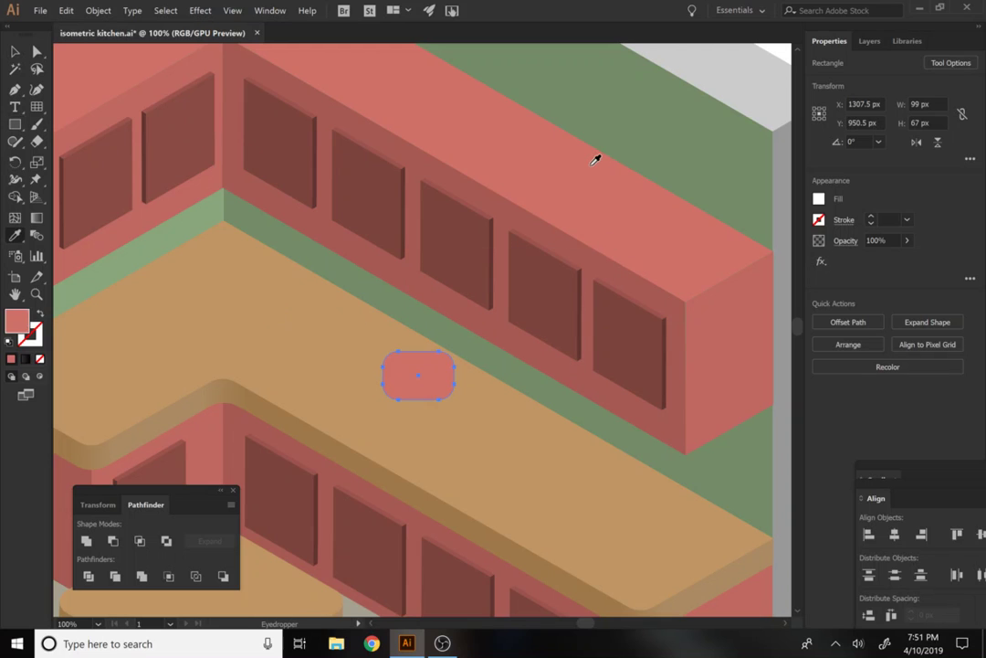
Shift the rounded rectangle's fill to blue with a hue of about 201°
left_click(819, 199)
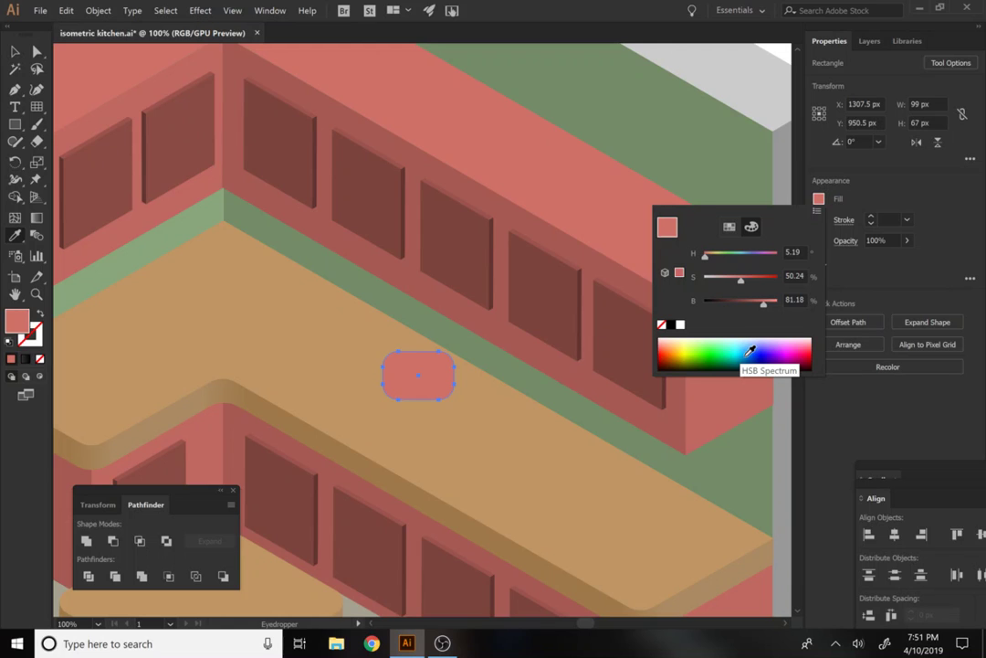
left_click(721, 255)
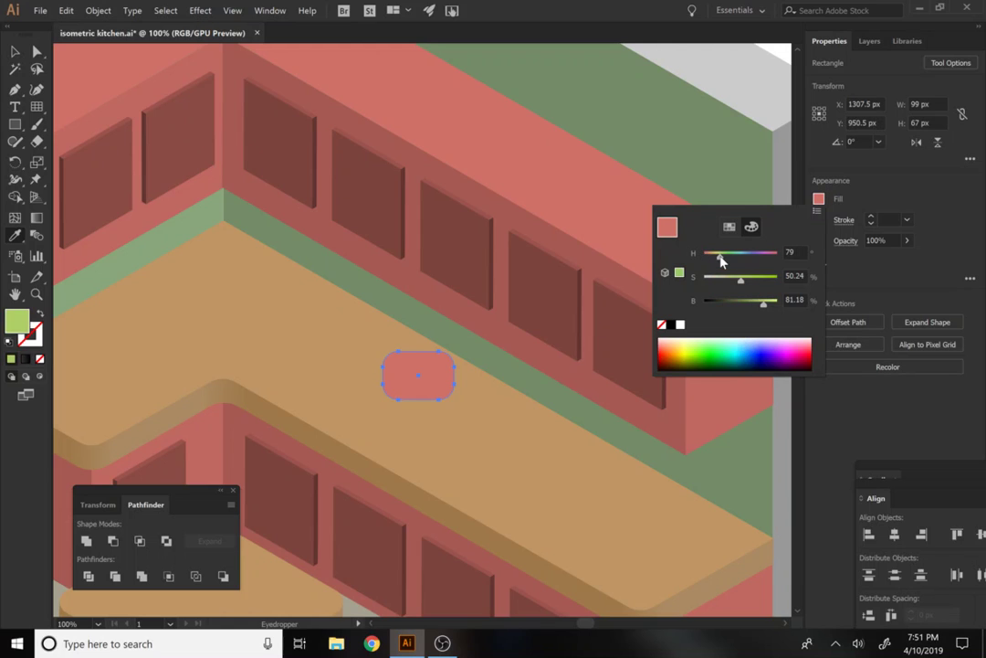
left_click_drag(721, 261, 745, 260)
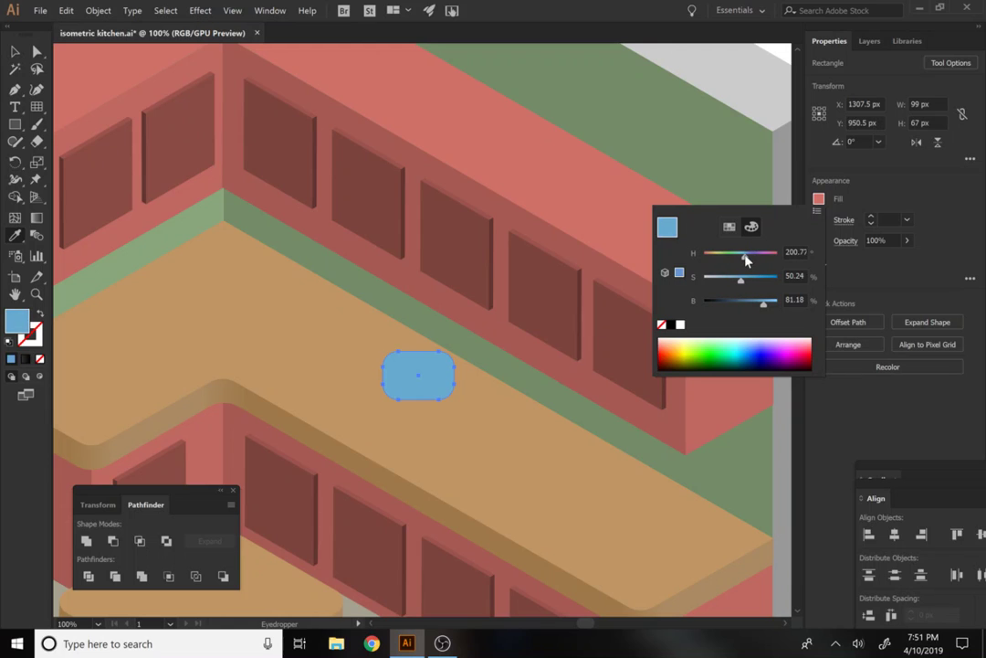
Start a 3D Extrude & Bevel effect on the blue rounded rectangle from Isometric Top, turned to a custom rotation of -45°, 34°, -150°
left_click(876, 205)
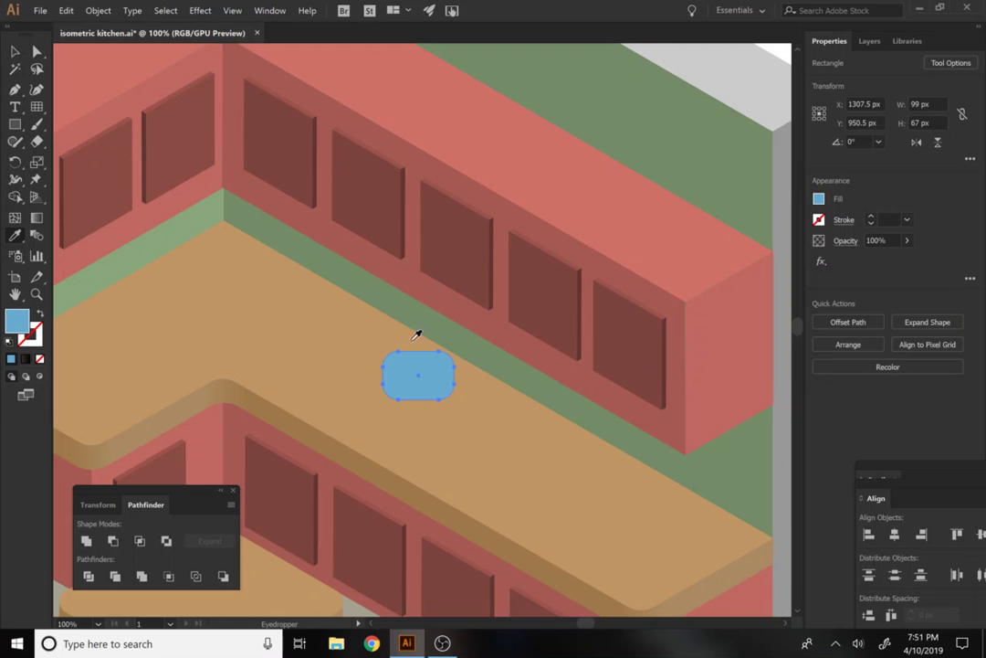
left_click(11, 53)
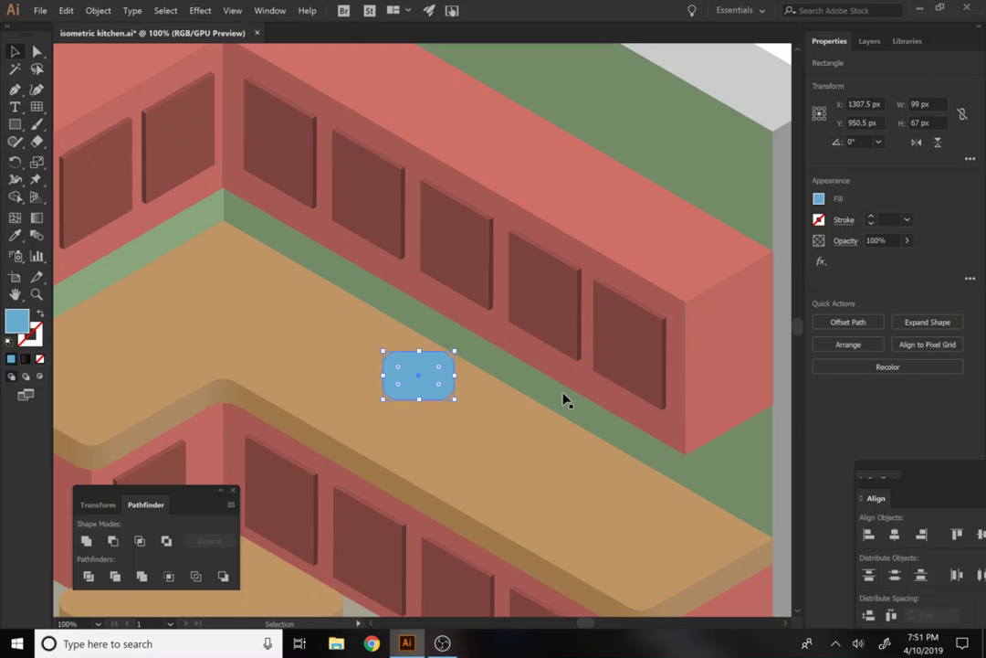
left_click(210, 10)
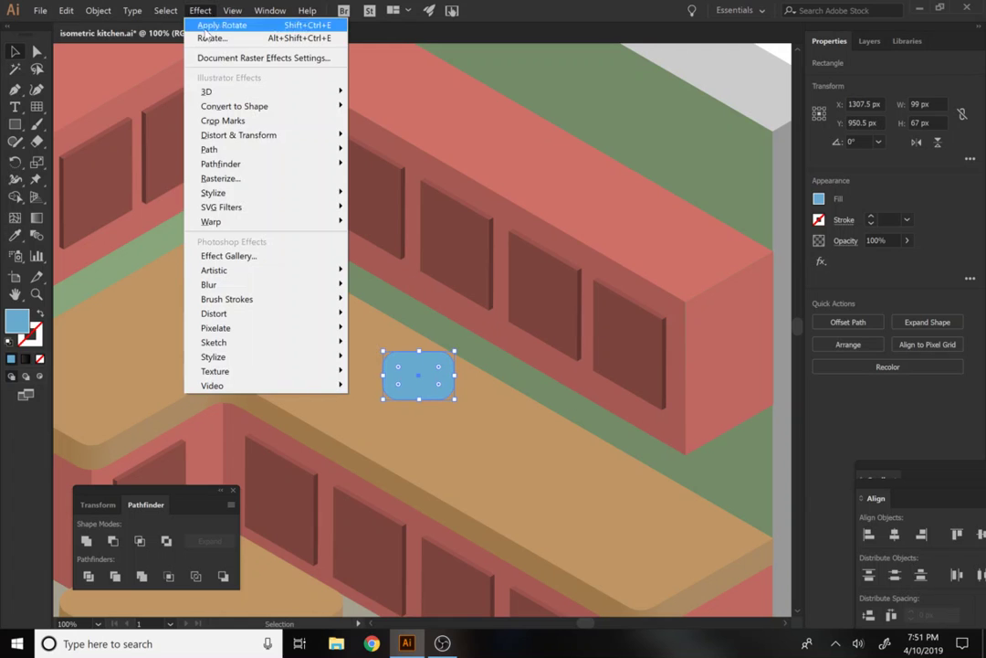
mouse_move(224, 91)
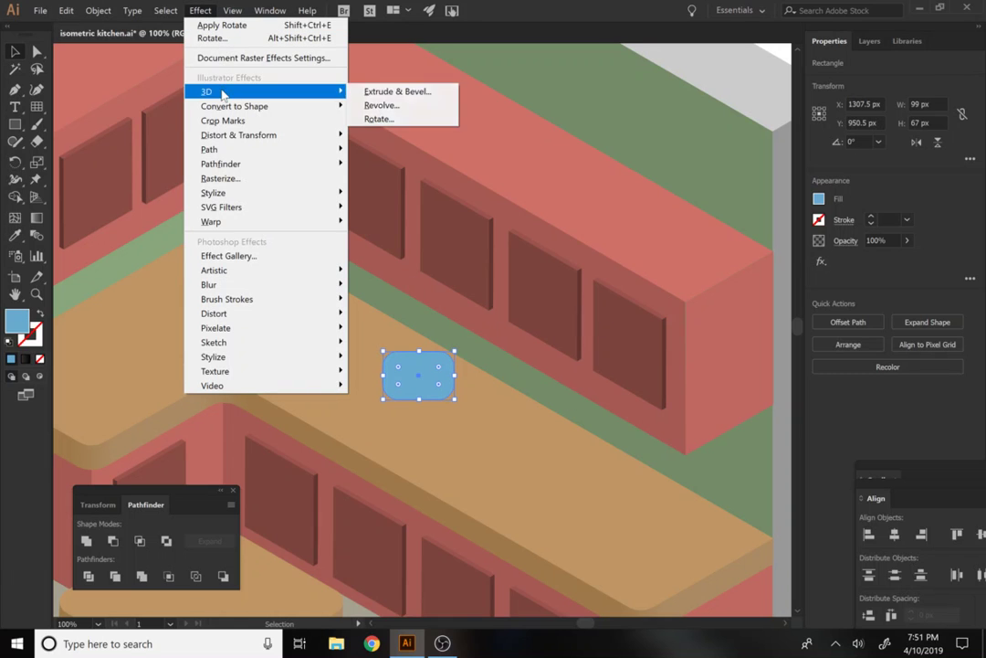
left_click(377, 90)
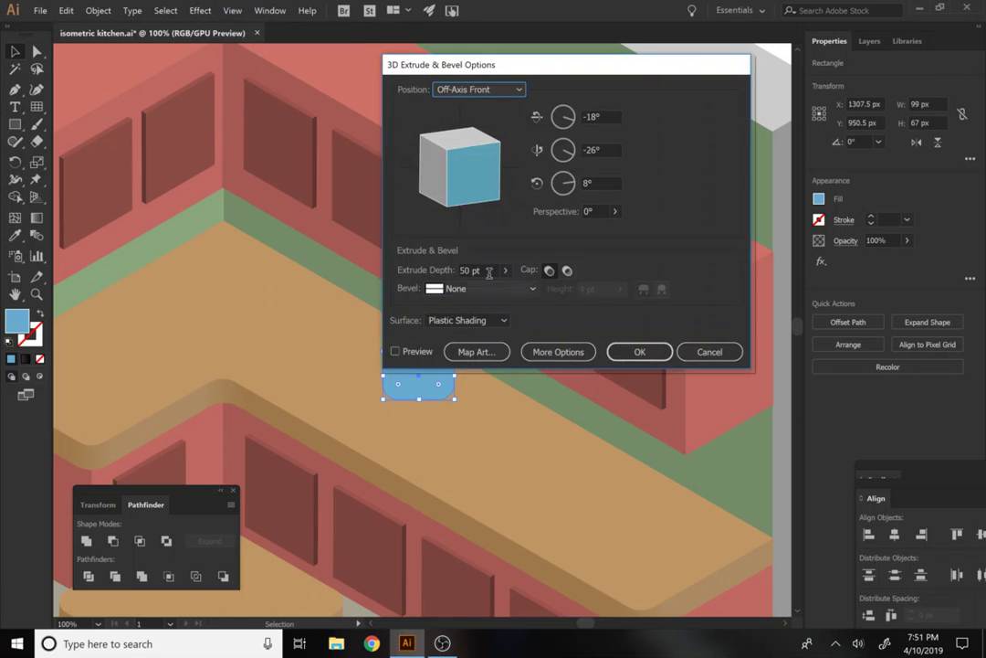
left_click(465, 89)
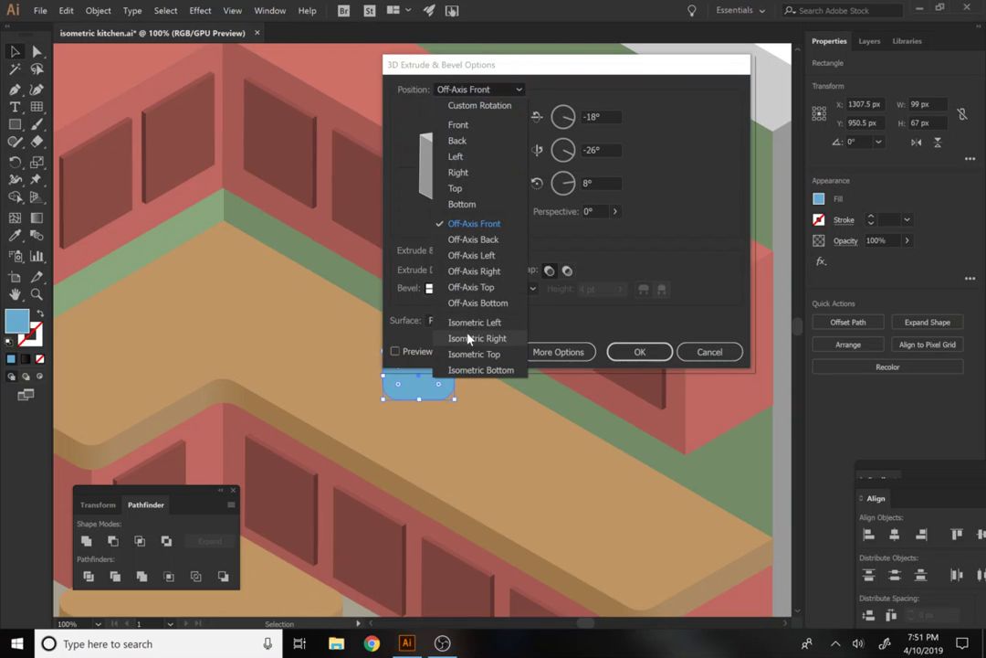
key("Escape")
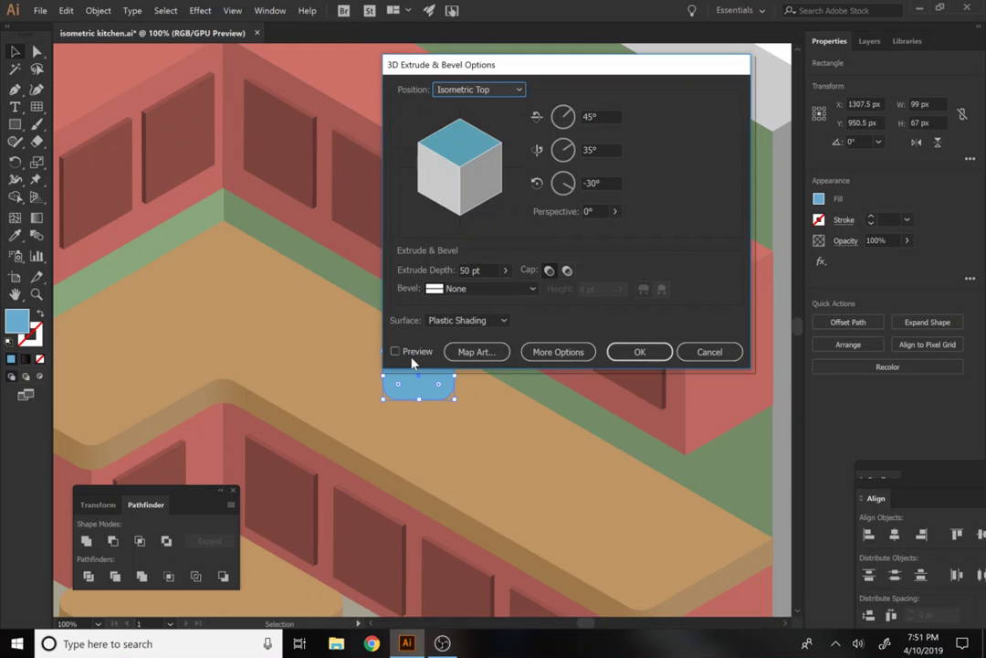
left_click(397, 351)
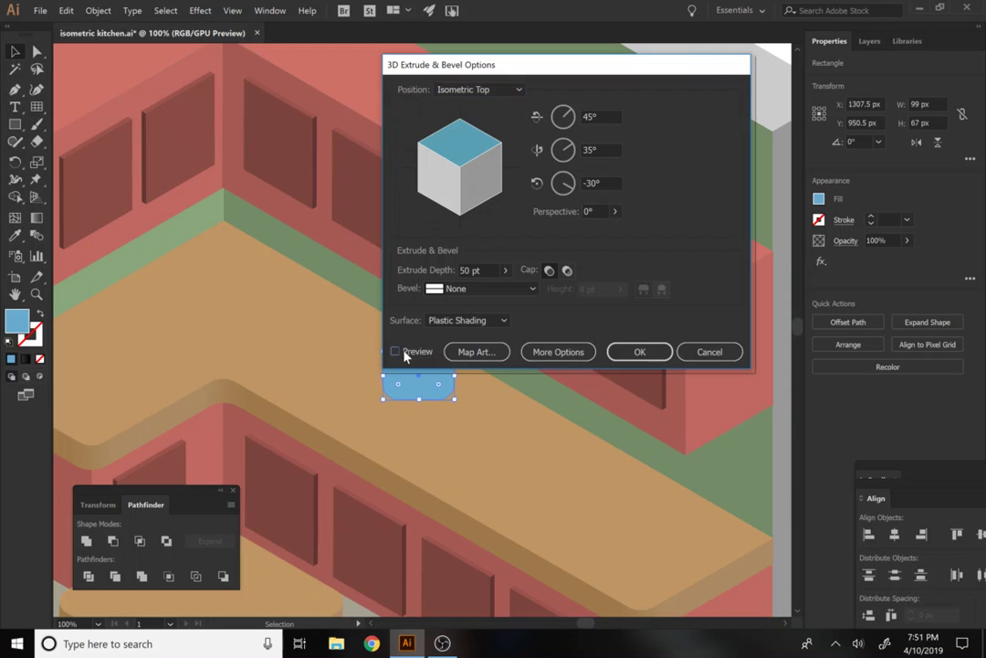
left_click_drag(610, 73, 751, 67)
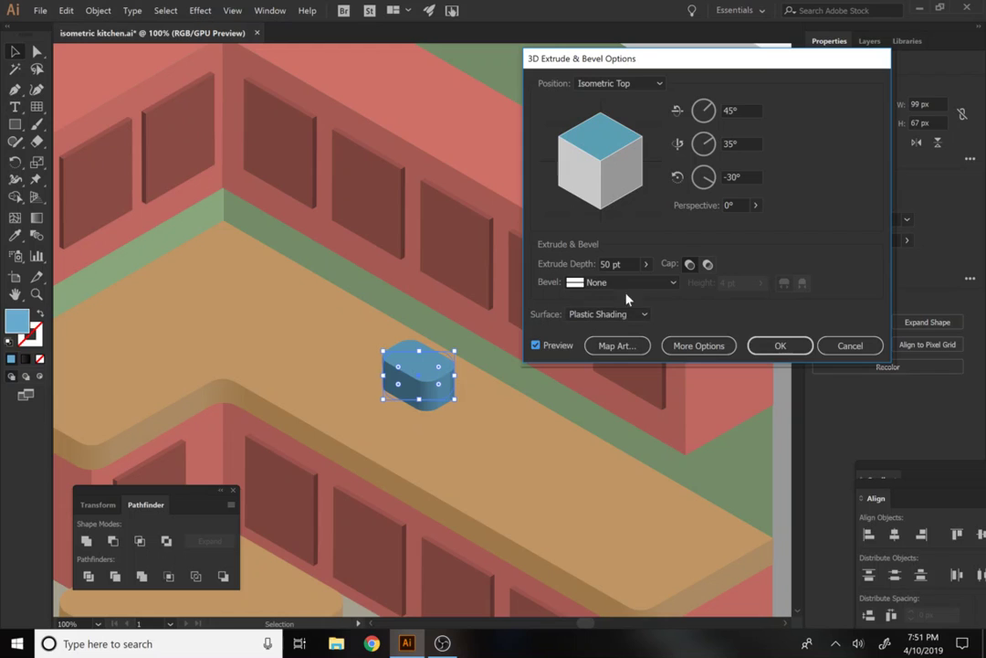
left_click_drag(598, 187, 528, 168)
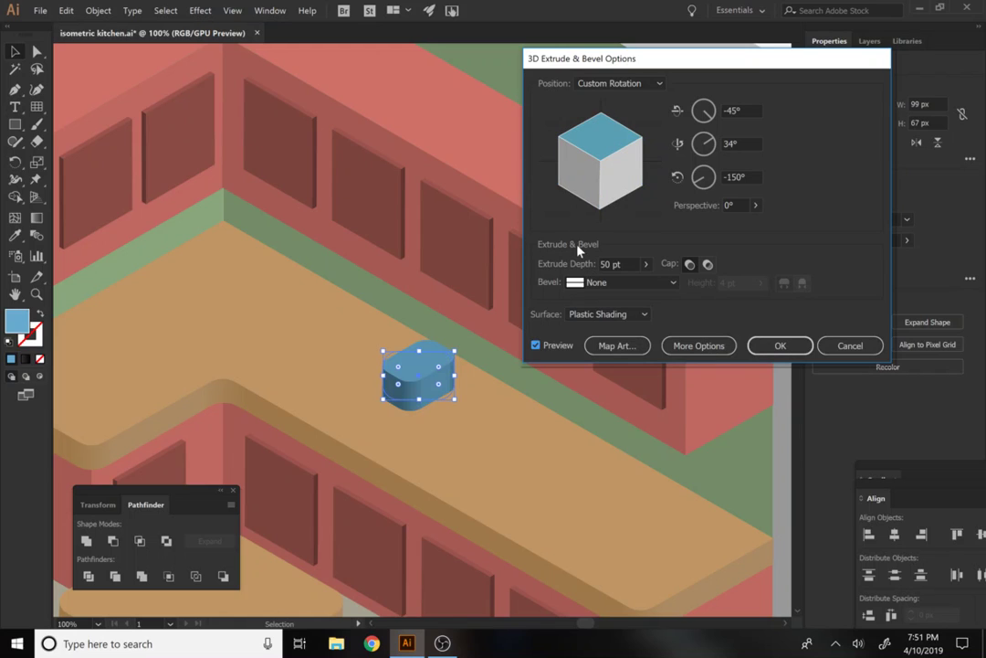
Set the extrude depth to 100 pt and apply the 3D effect to the blue shape
left_click(646, 264)
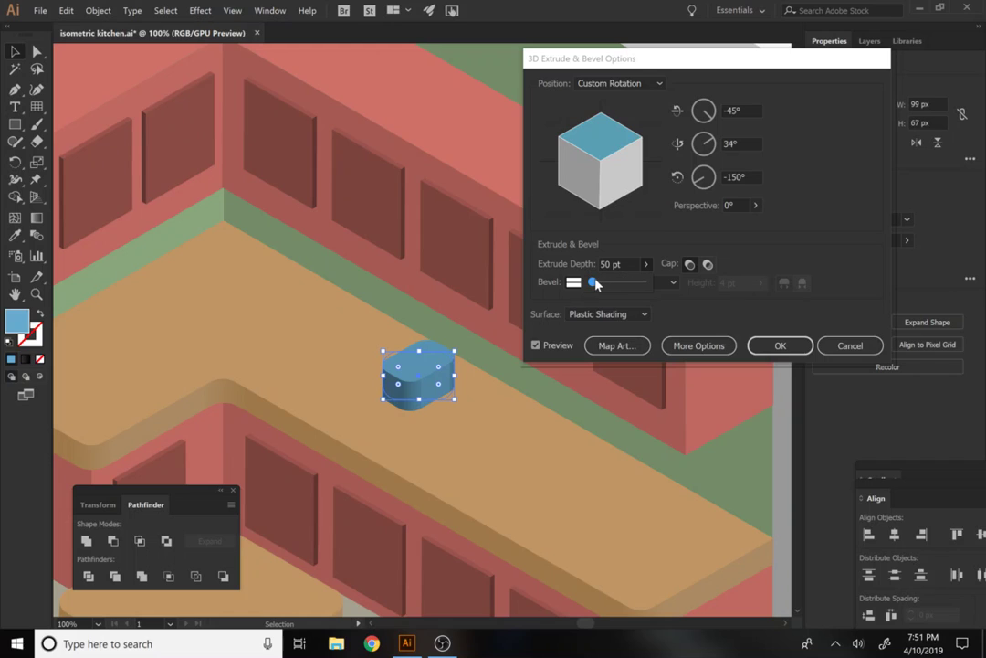
left_click_drag(596, 284, 593, 283)
left_click(614, 264)
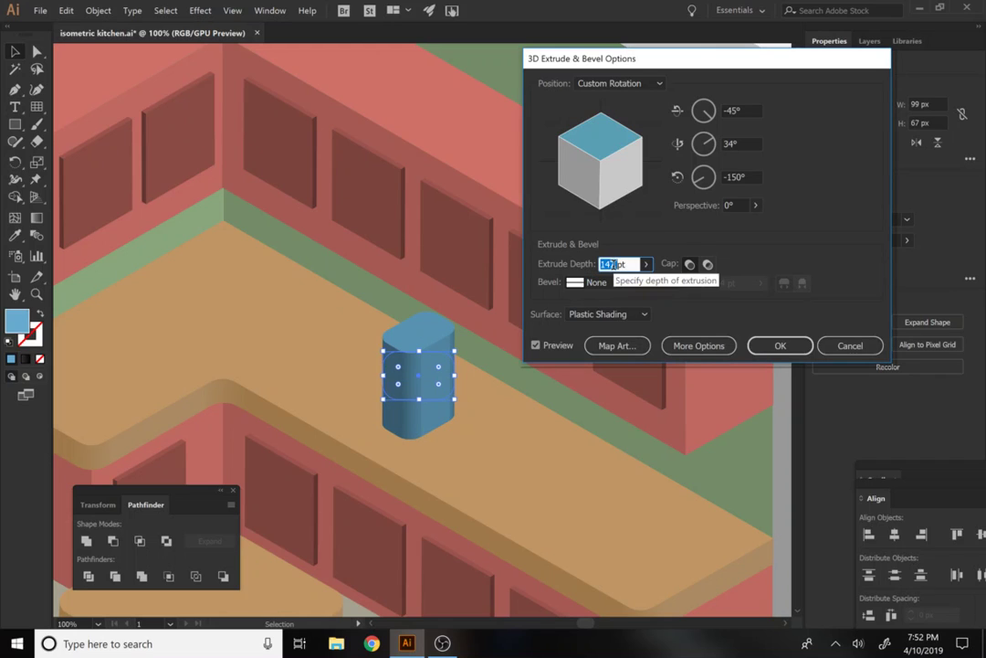
type("100")
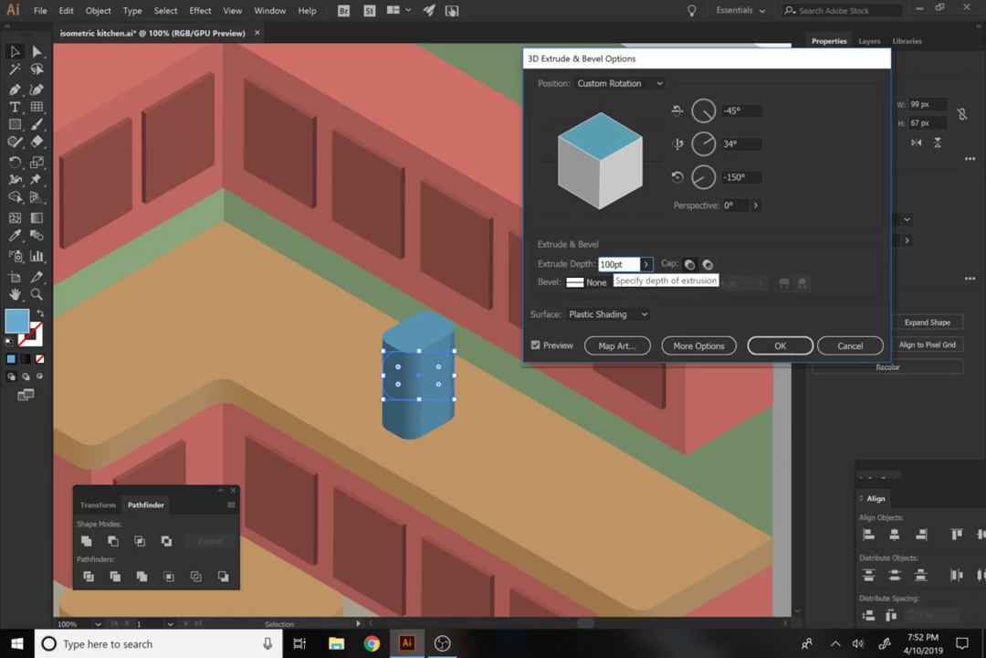
left_click(548, 351)
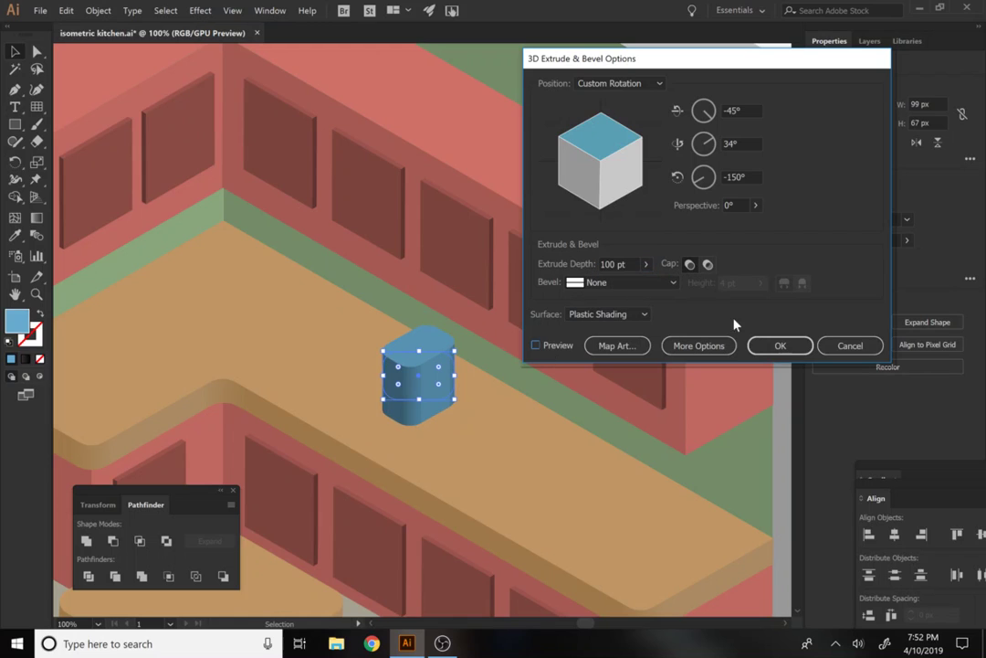
left_click(782, 347)
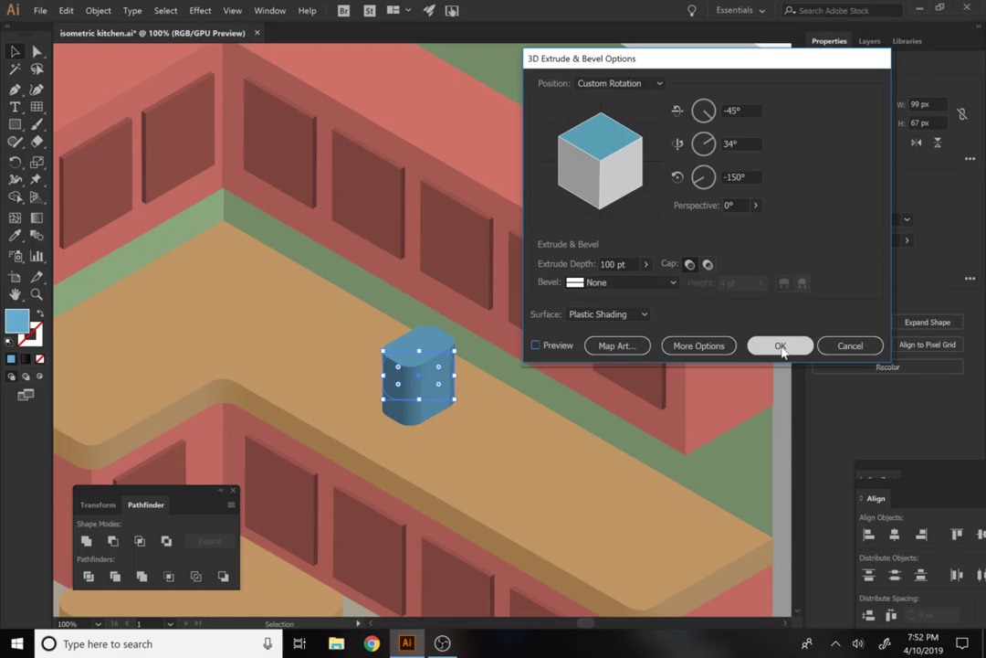
left_click(782, 347)
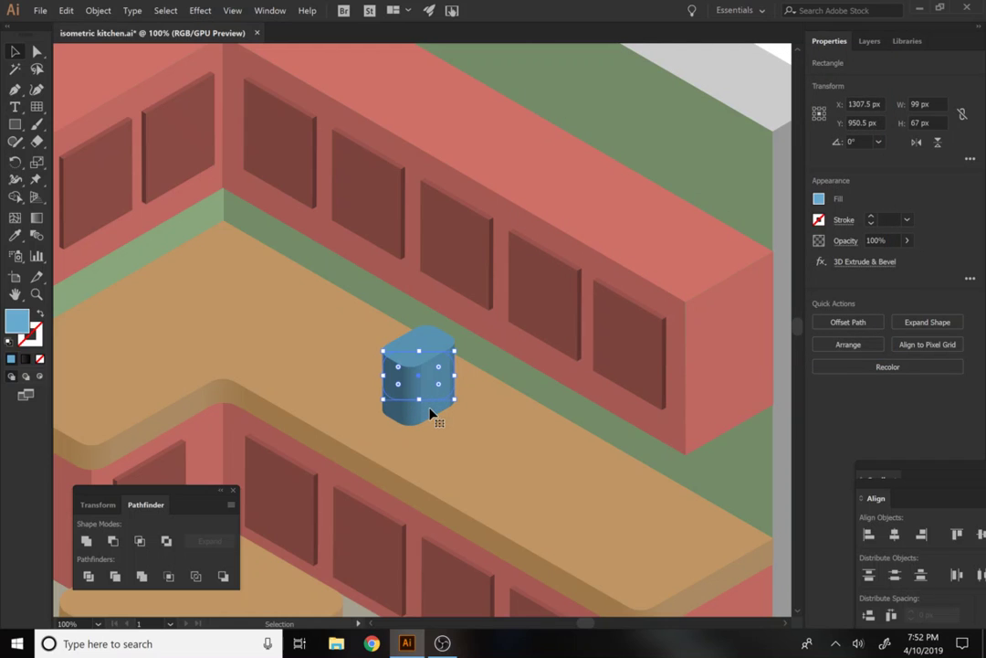
Duplicate the extruded blue block and place the copy about 8 px straight above the original
left_click_drag(432, 414, 462, 367)
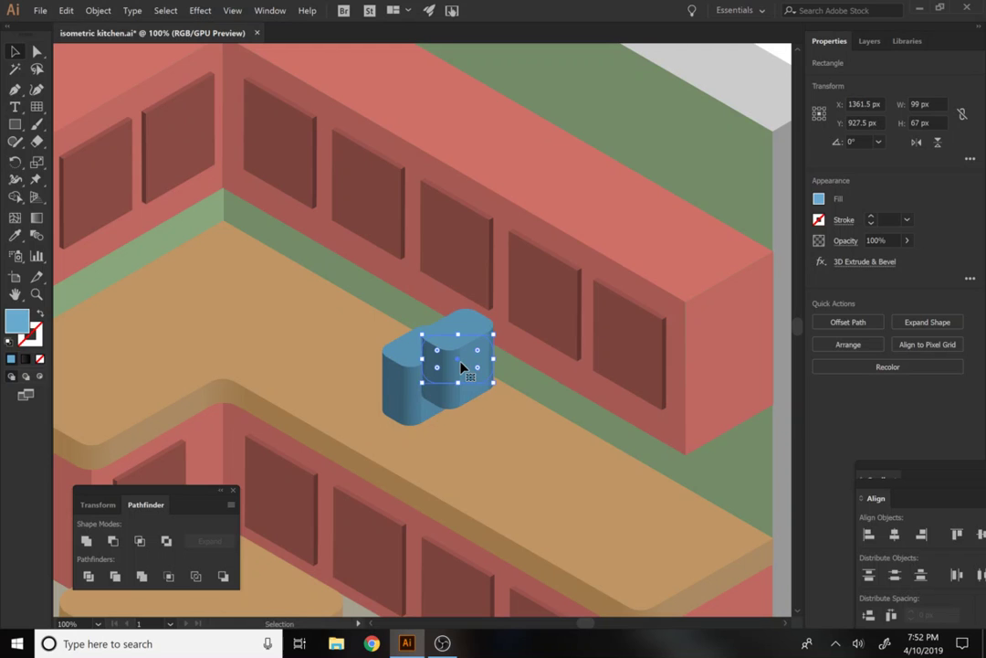
double_click(464, 353)
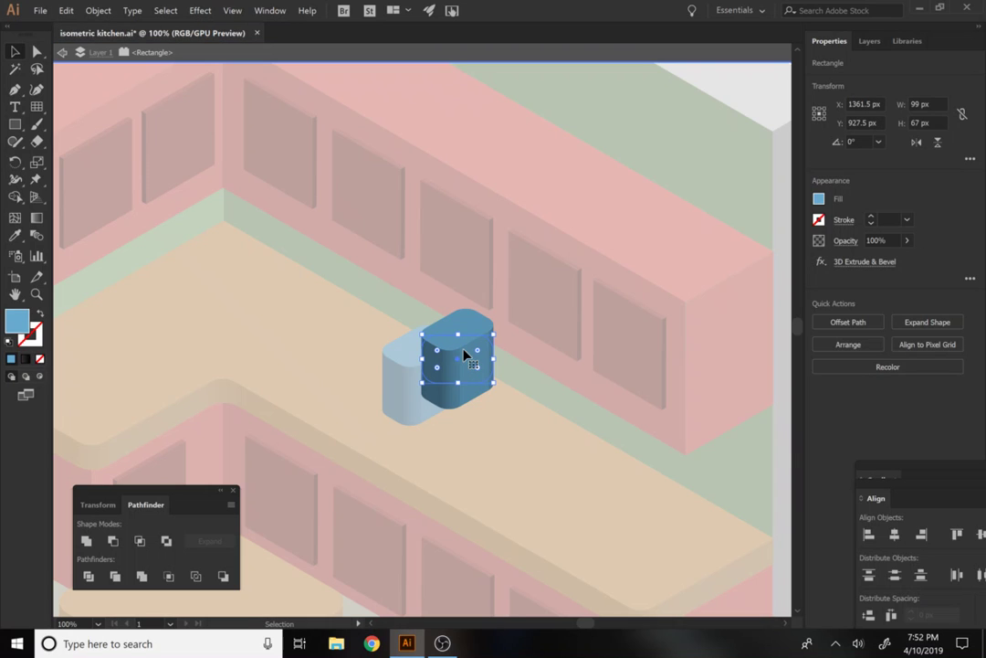
key("Escape")
key("ctrl+z")
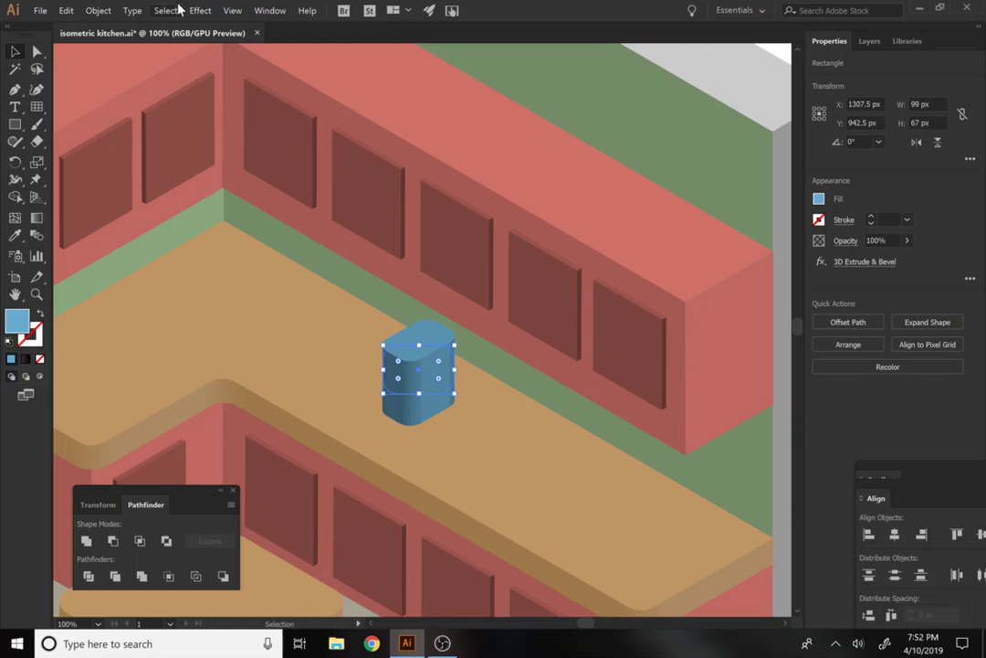
Edit the upper copy's 3D Extrude & Bevel effect, reducing its extrude depth to 20 pt to form a thin lid
left_click(199, 10)
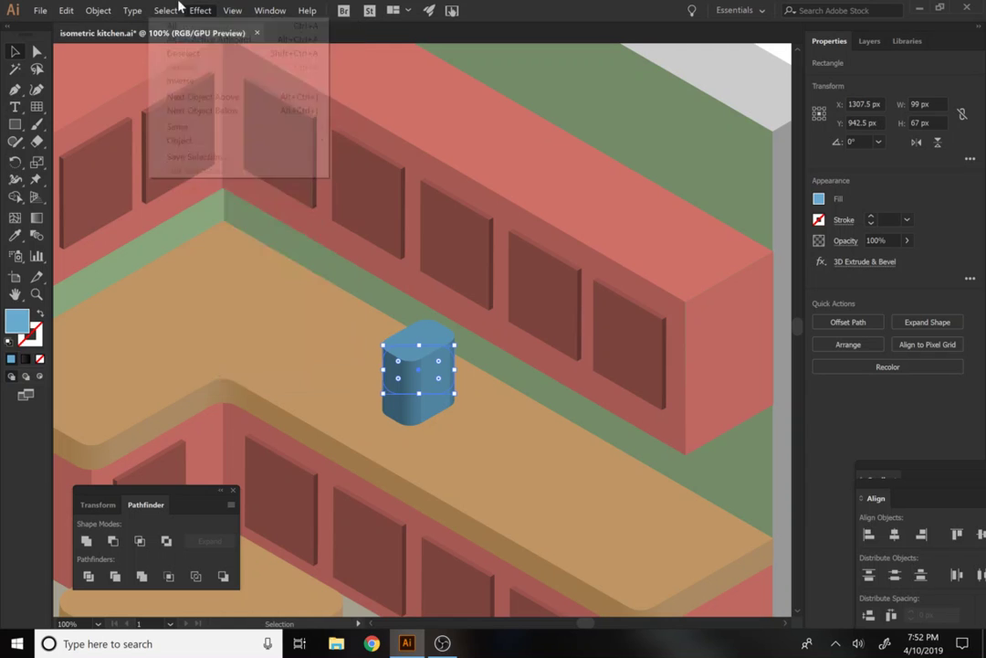
mouse_move(269, 10)
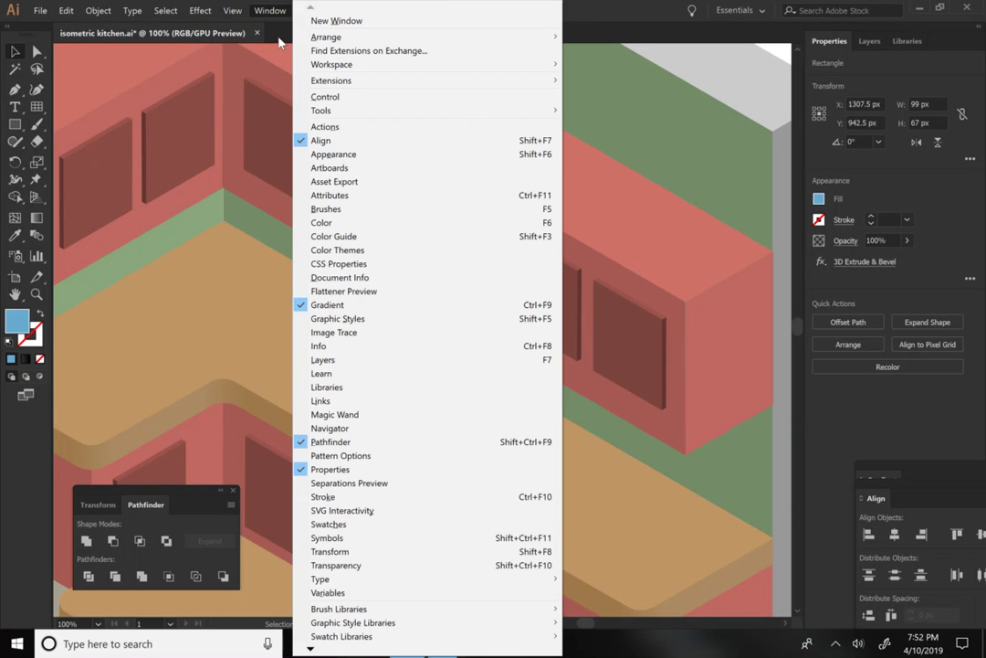
left_click(353, 156)
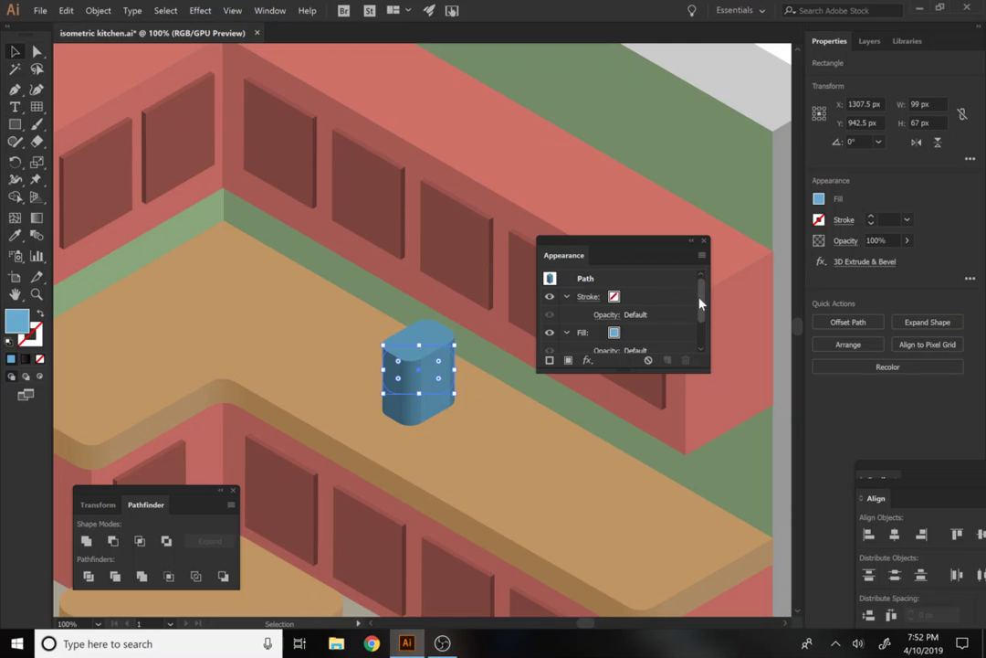
left_click_drag(701, 303, 707, 326)
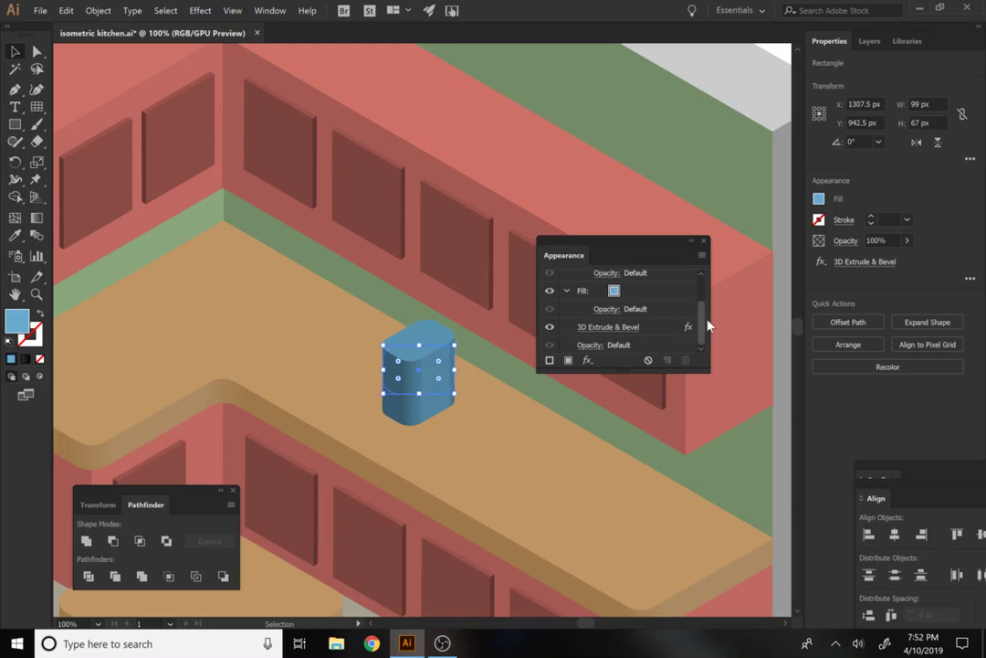
left_click(607, 326)
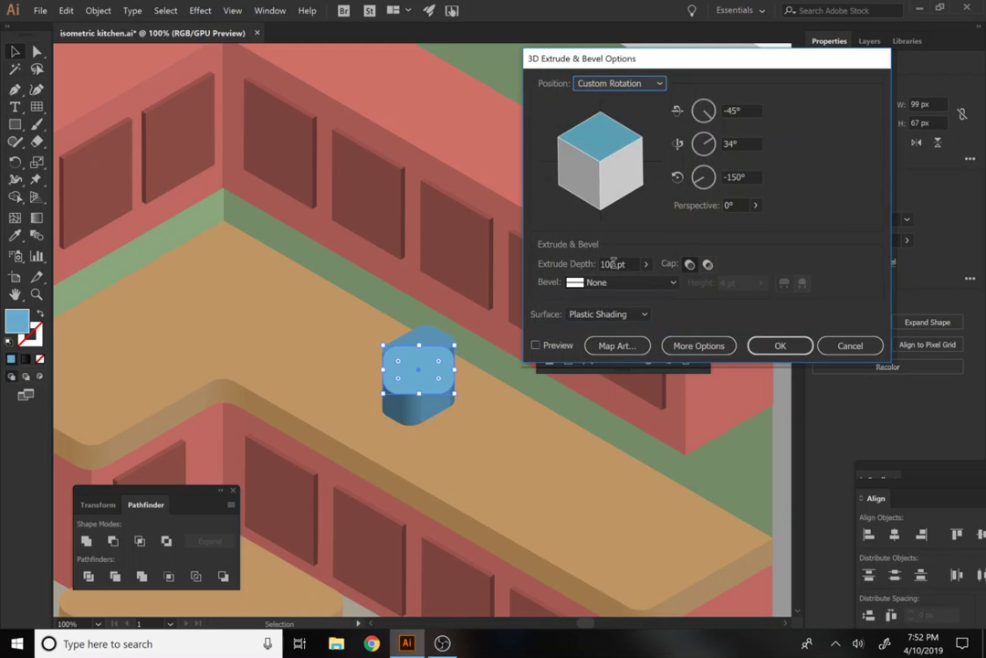
left_click(610, 264)
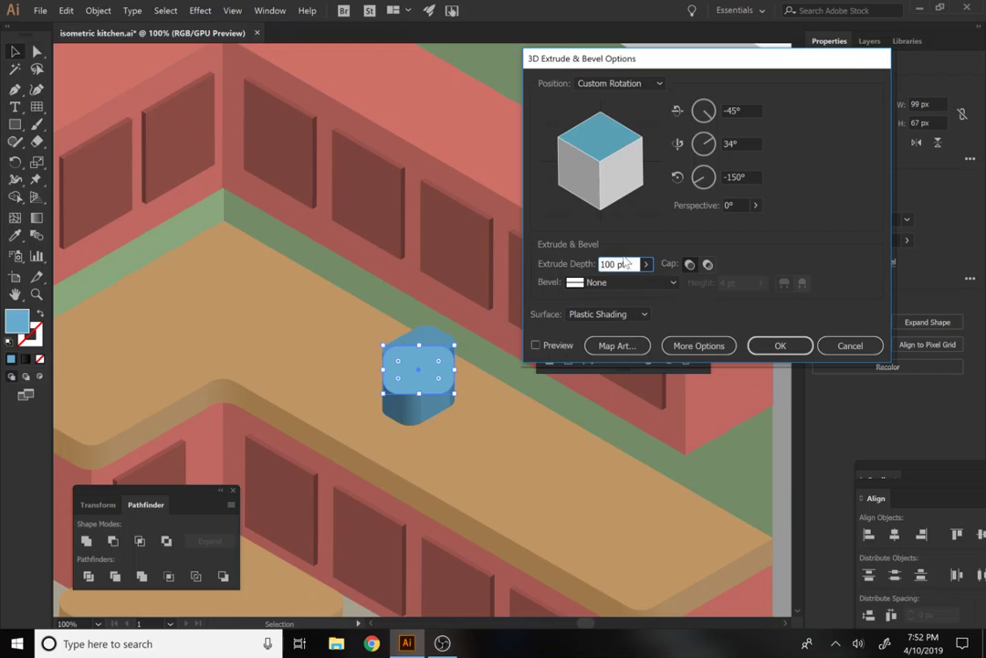
double_click(603, 263)
left_click_drag(598, 262, 602, 263)
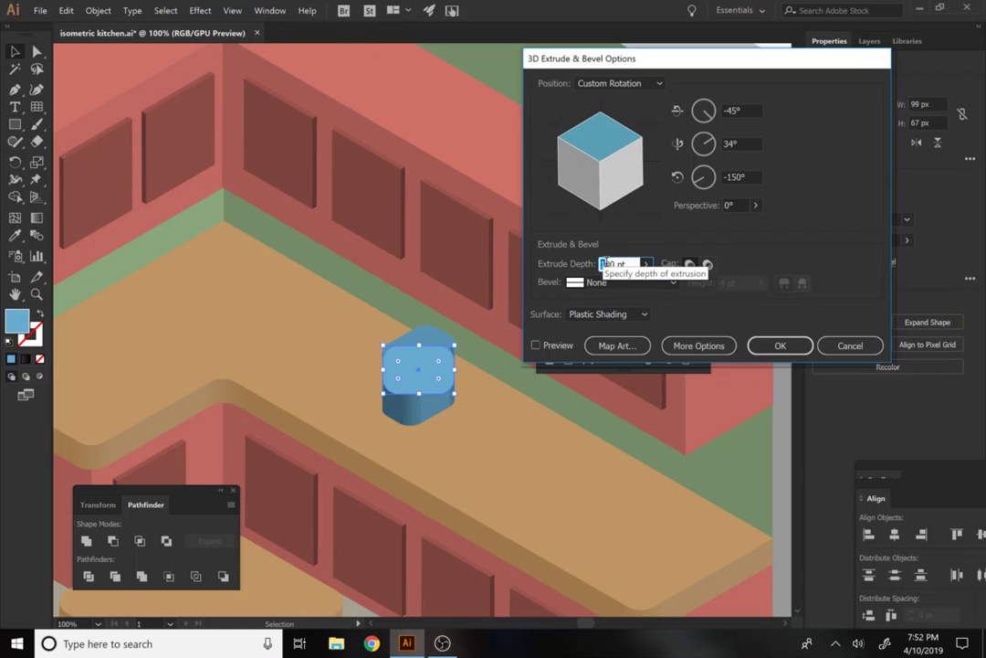
type("2")
left_click(778, 346)
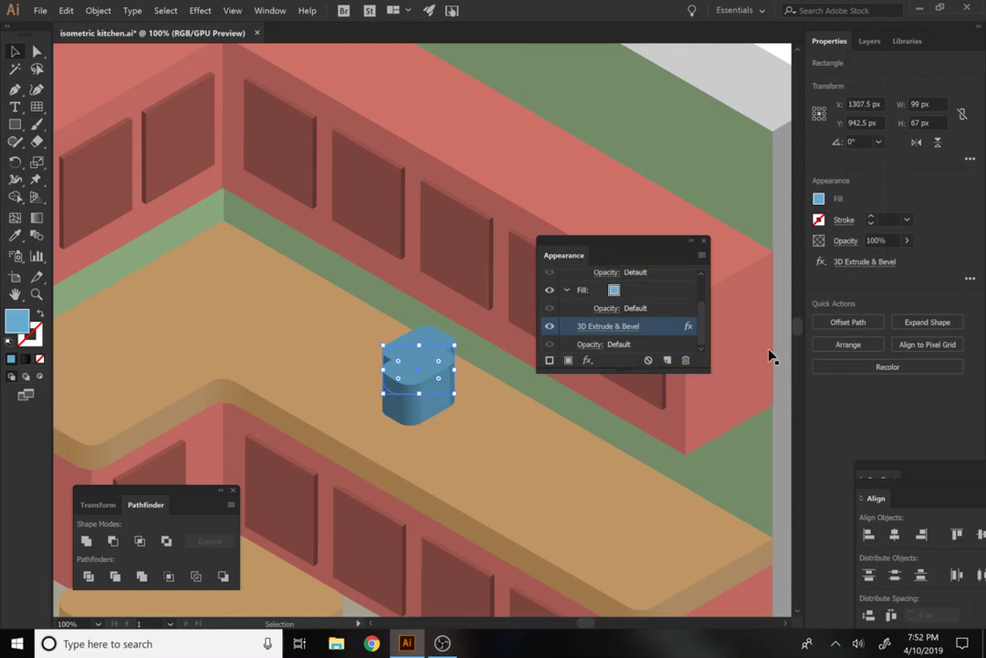
Darken the lid's blue fill to a brightness of about 73%
left_click(819, 200, "shift")
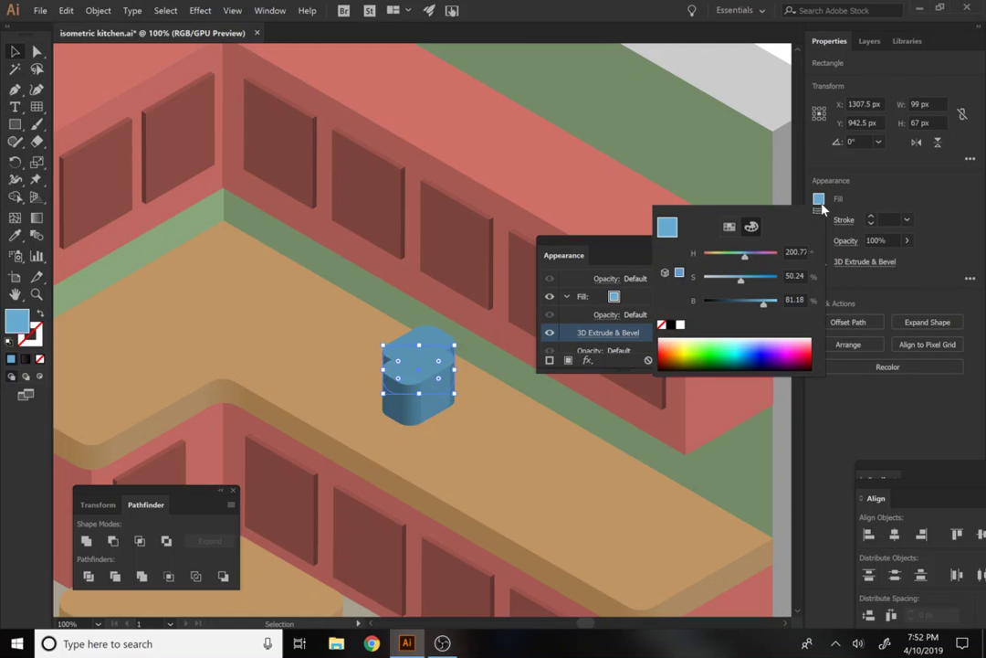
left_click(759, 300)
left_click_drag(757, 305, 758, 305)
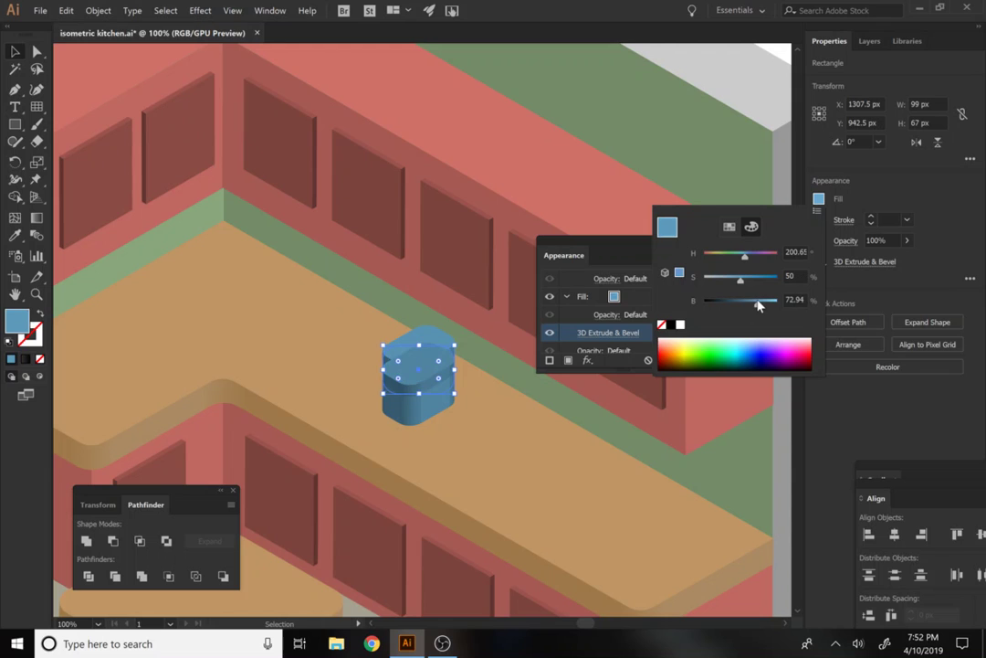
left_click(15, 51)
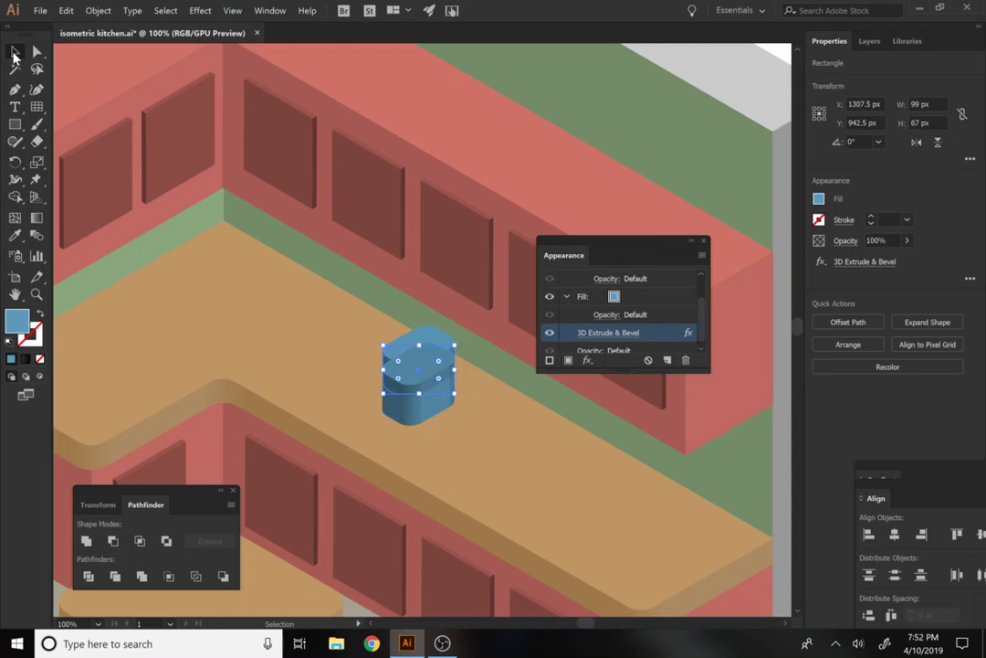
Move the lid up about 25 px so it sits on top of the blue block
key("z")
left_click(419, 356)
left_click(420, 327)
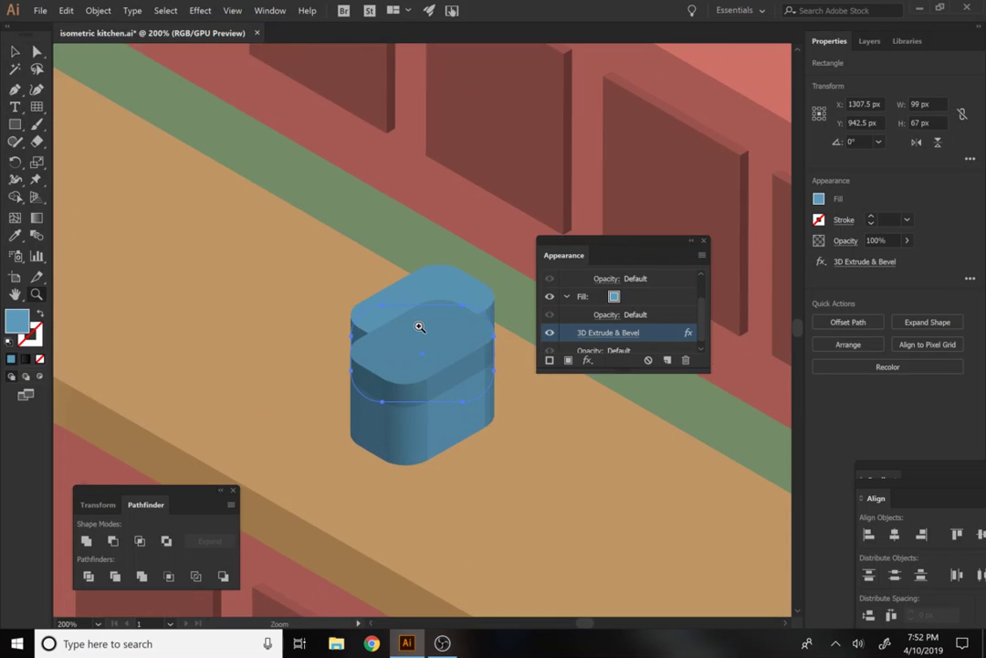
left_click(420, 327)
key("v")
left_click_drag(468, 330, 472, 295)
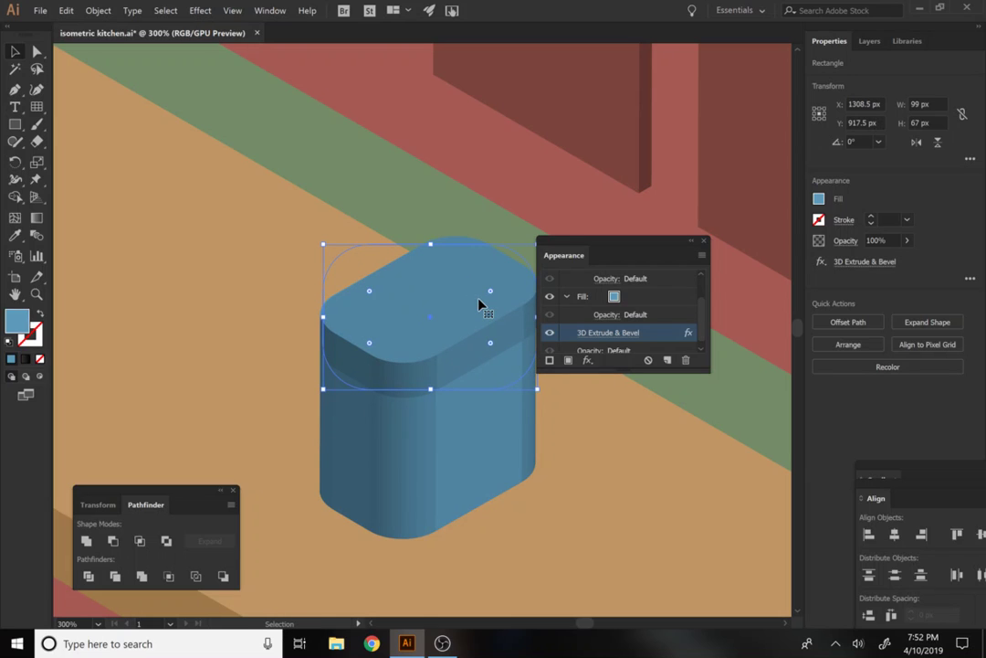
Enlarge the lid proportionally to about 103 by 70 px, slightly bigger than the block beneath it
left_click_drag(539, 390, 540, 393)
key("ctrl+z")
key("ctrl+z")
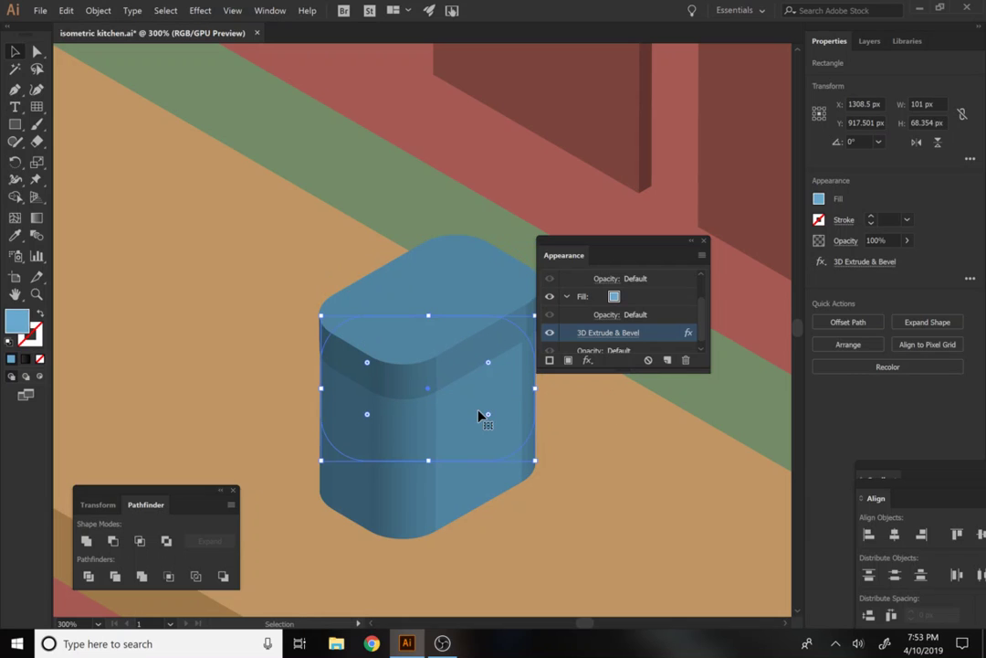
key("ctrl+shift+z")
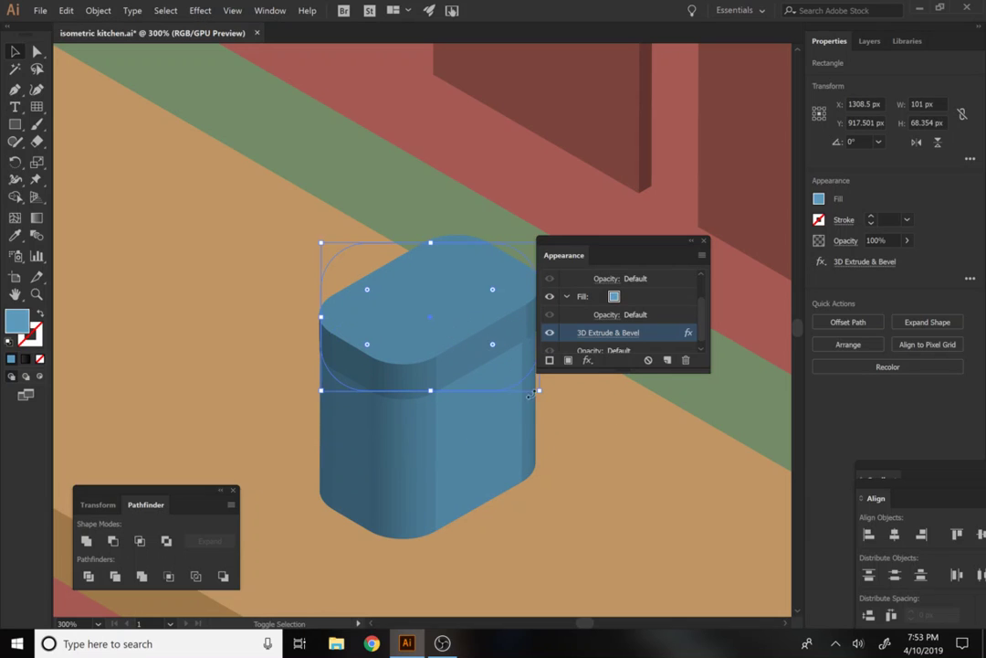
left_click_drag(540, 393, 545, 396)
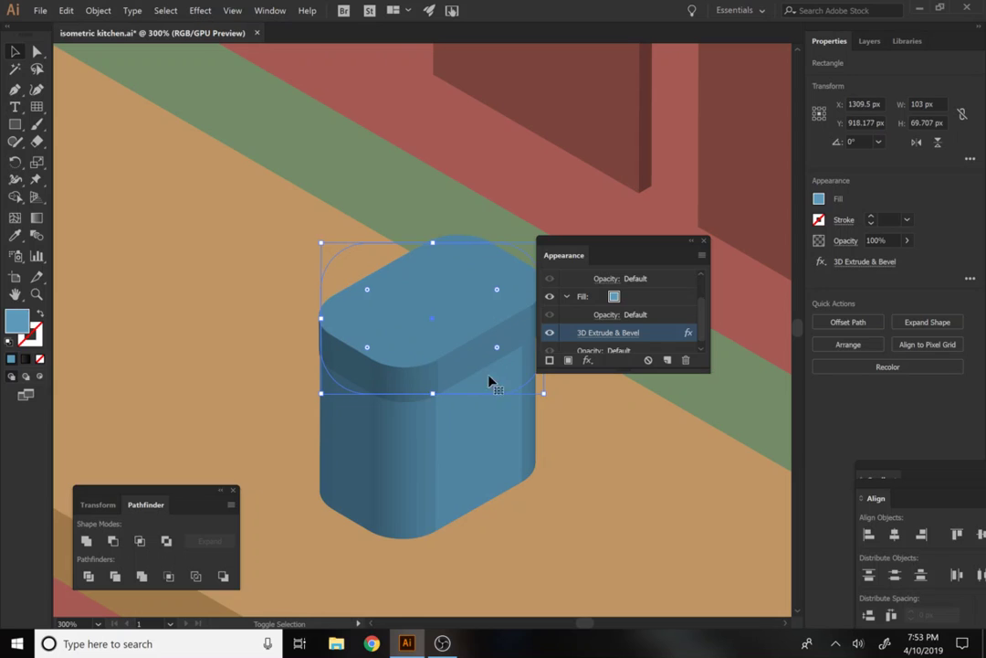
Reposition the enlarged lid about 2 px to the left and 2 px up so it sits centred on the blue block
left_click(472, 356)
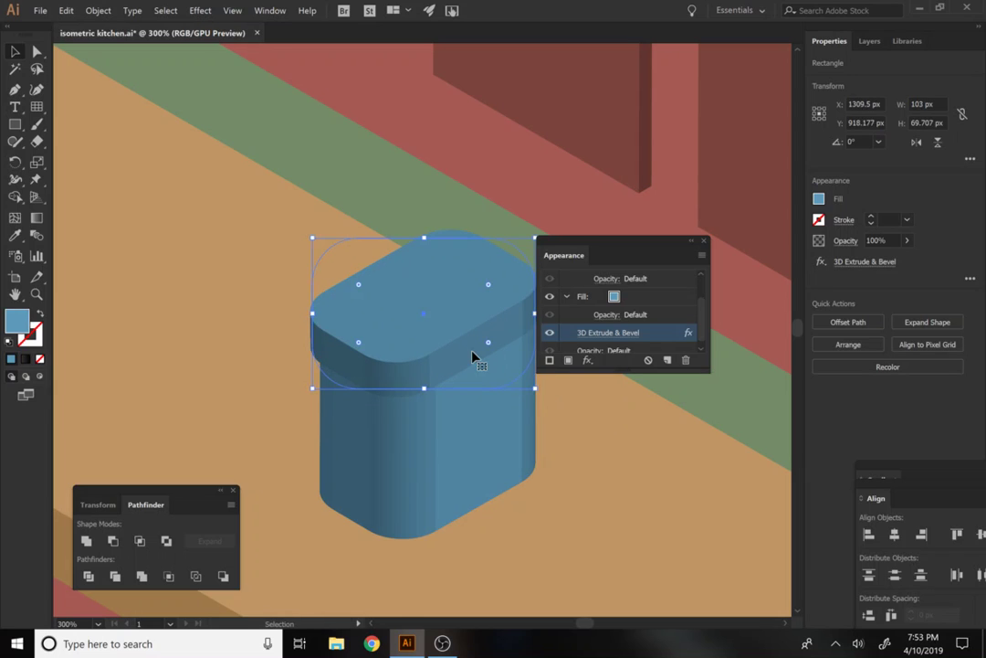
left_click_drag(471, 366, 477, 368)
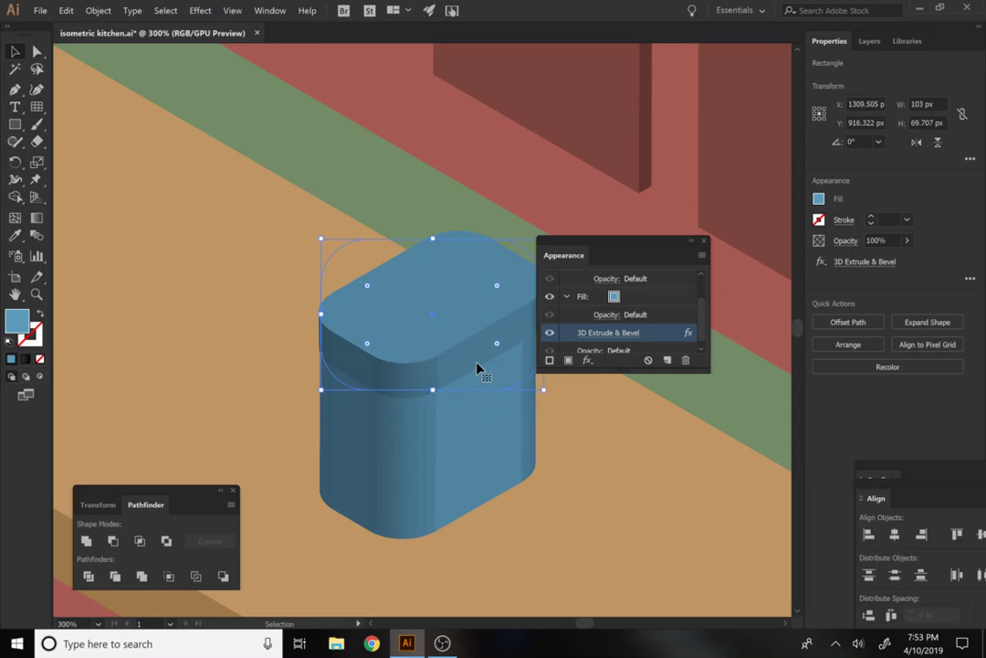
key("Left")
left_click(448, 423)
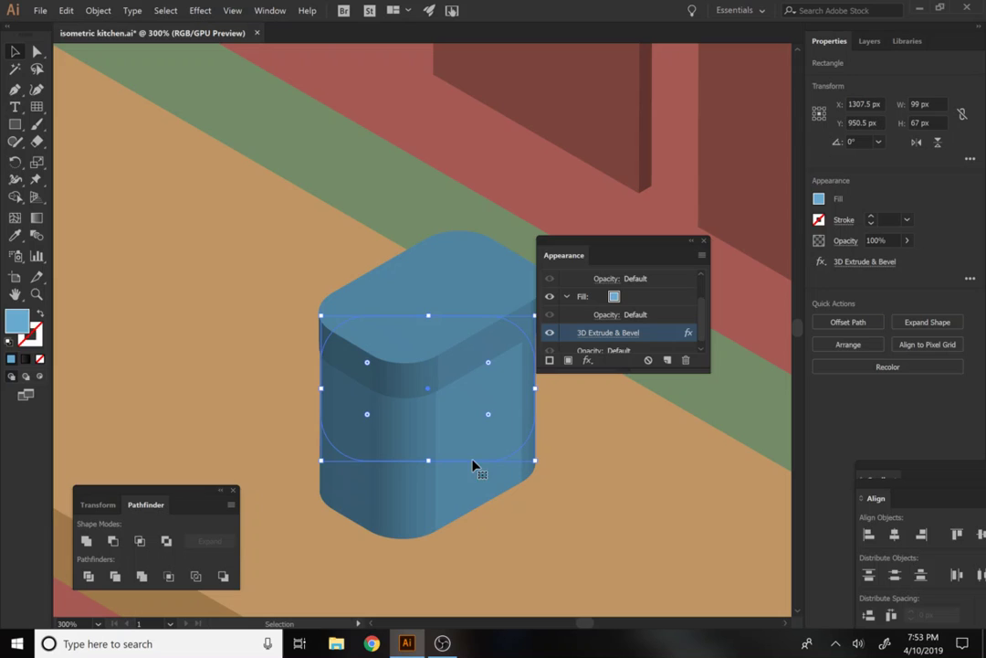
key("z")
left_click(428, 426, "alt")
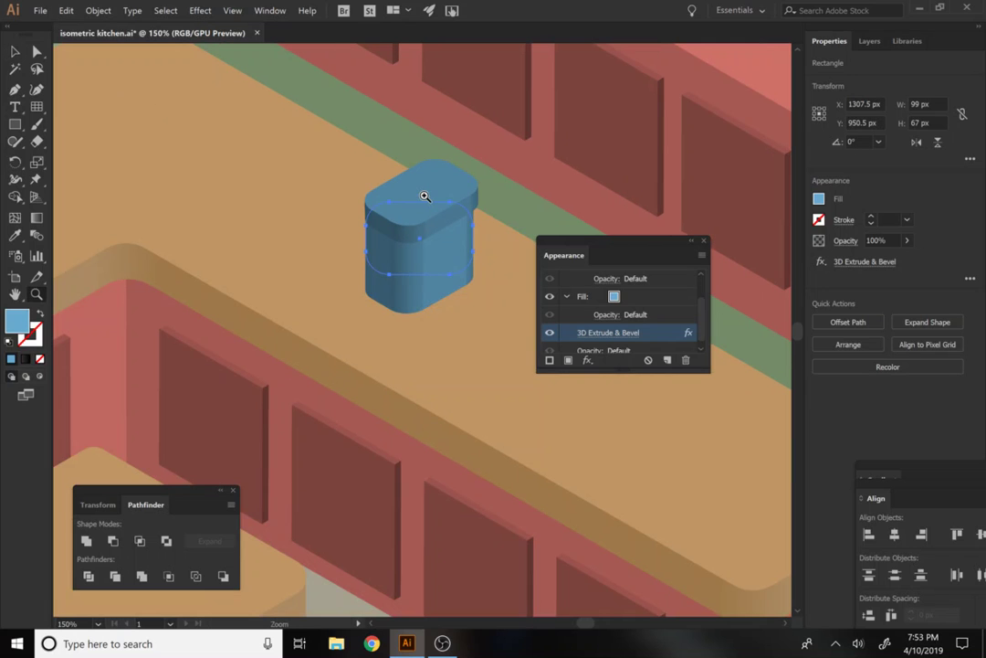
key("v")
left_click(521, 279)
left_click(432, 180)
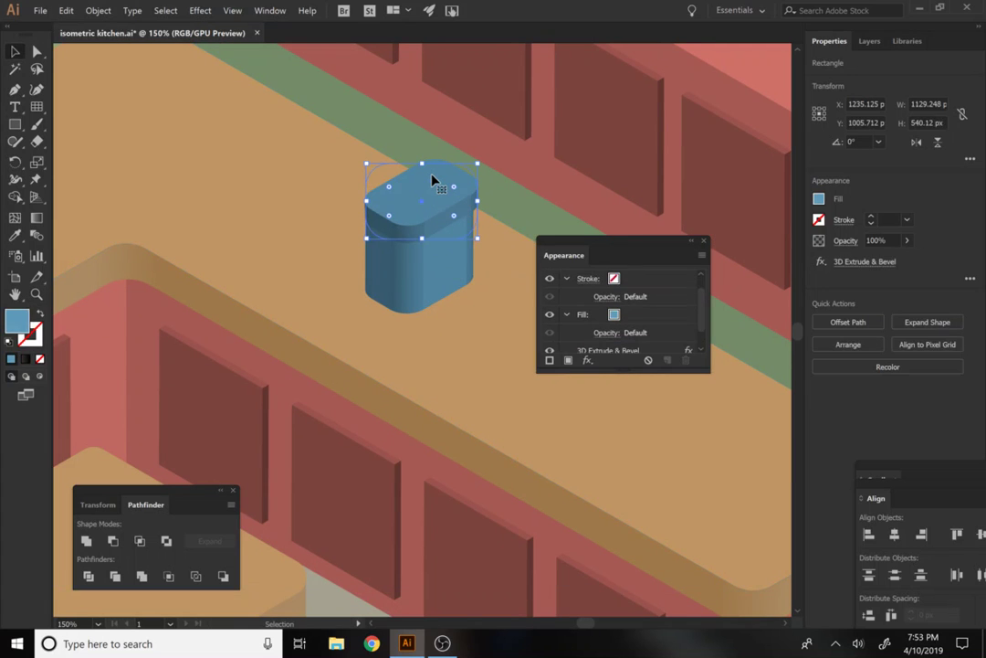
key("Left")
key("Left")
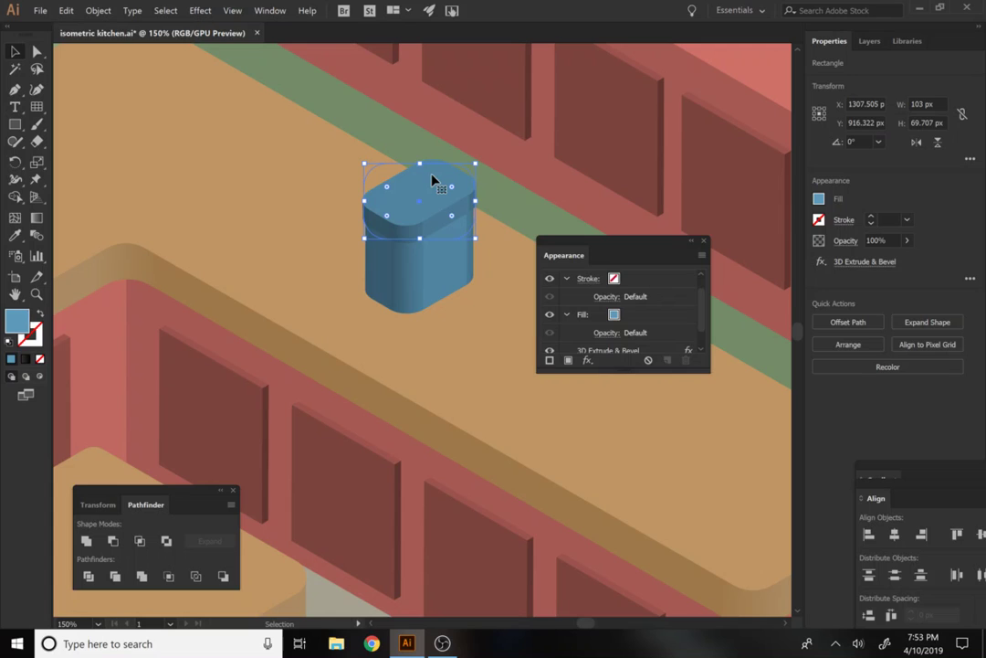
left_click(456, 322)
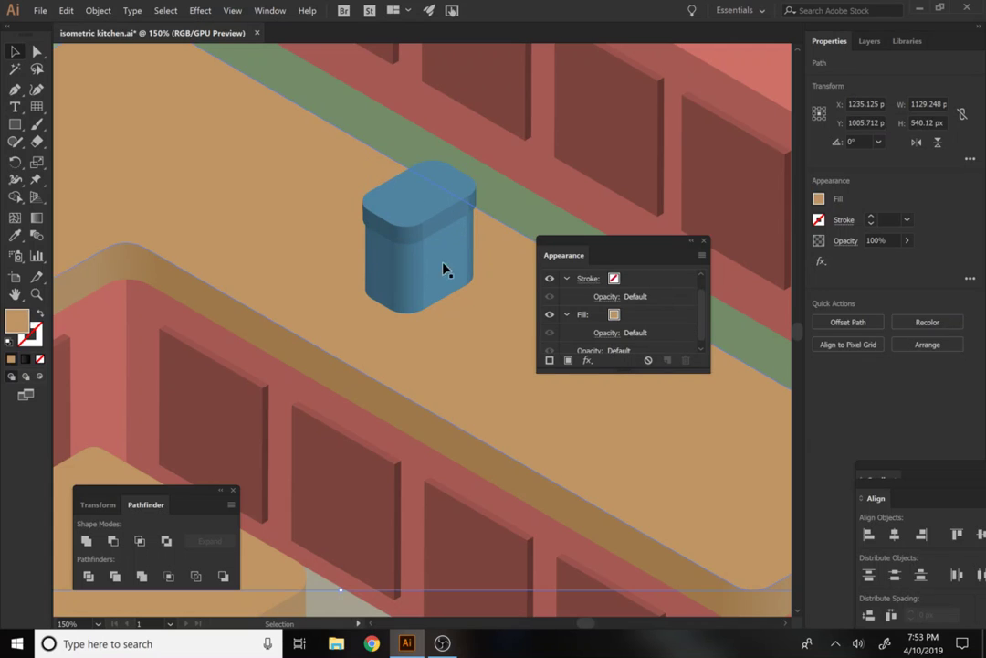
Move the block and lid together about 37 px right and 26 px up, against the back of the countertop
left_click(430, 233)
left_click(411, 191, "shift")
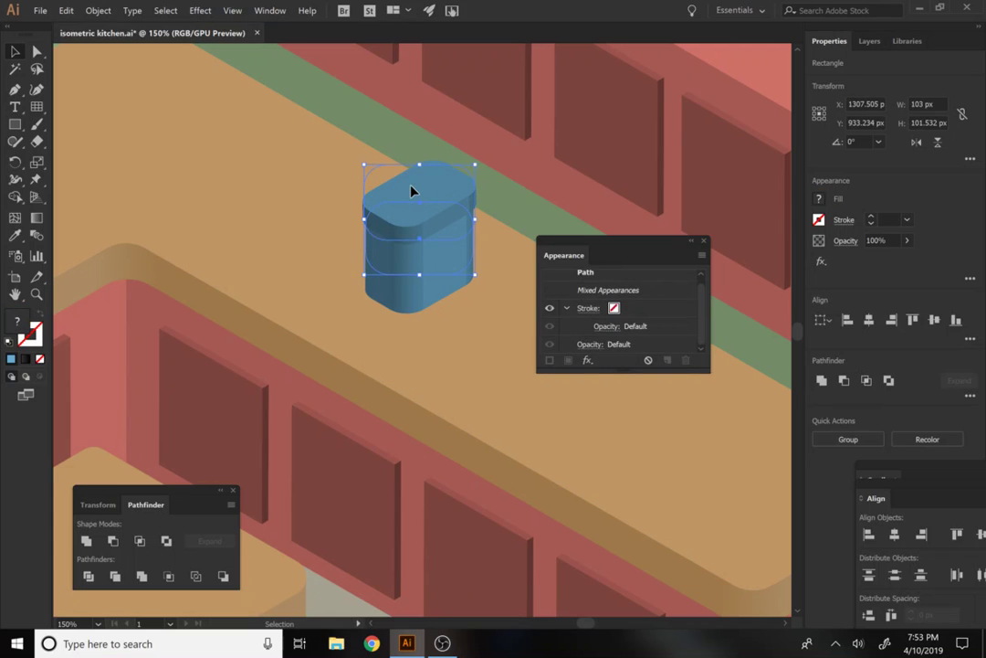
left_click_drag(411, 192, 450, 164)
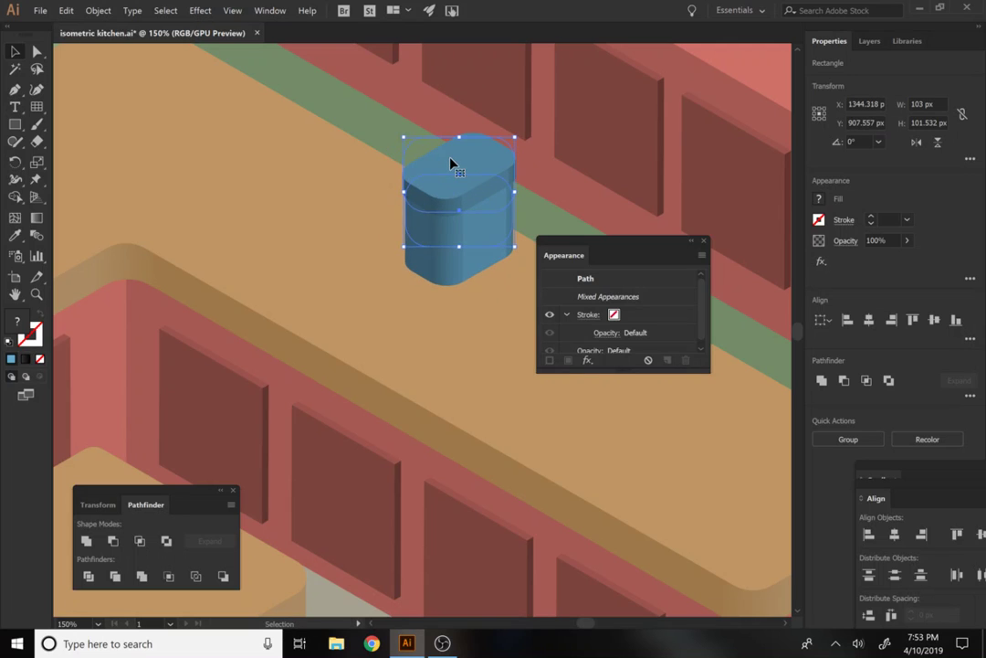
Bring the upper cabinet group in front of the blue container
left_click(562, 189)
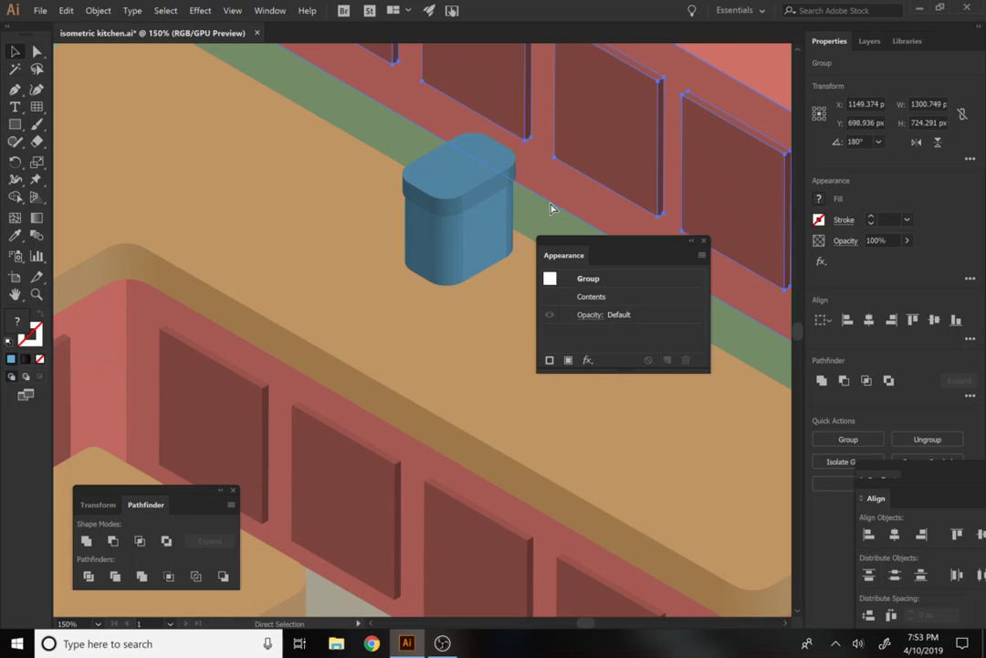
key("ctrl+shift+bracketleft")
key("ctrl+z")
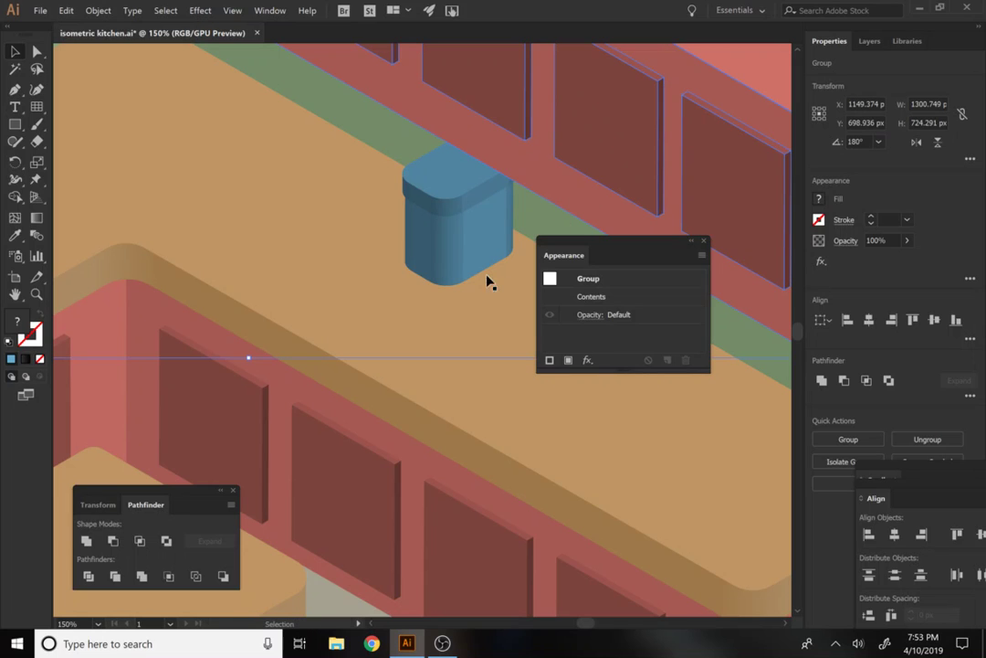
left_click(470, 258)
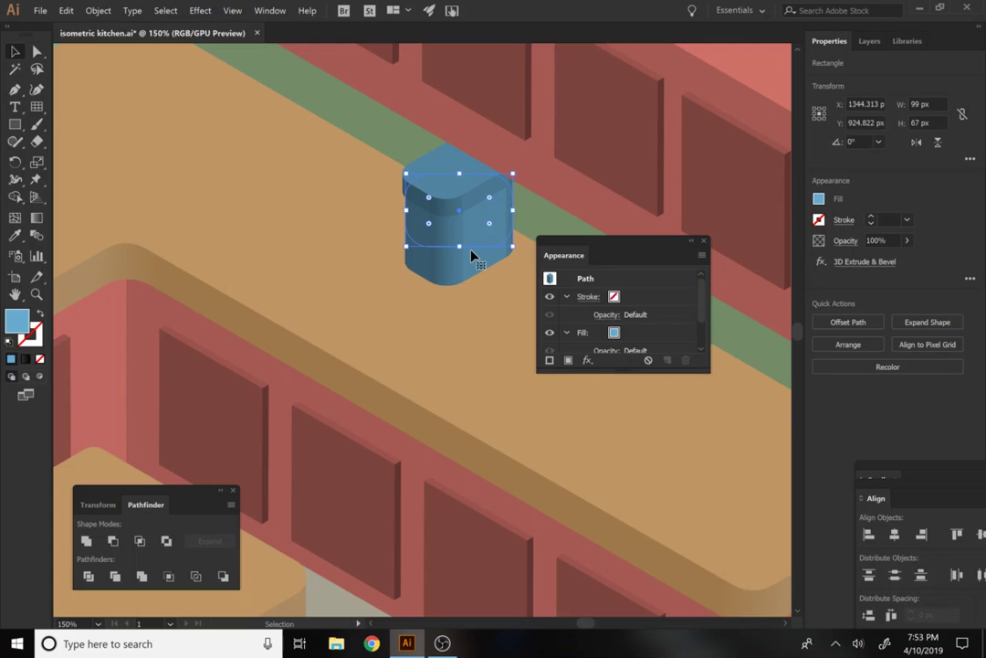
left_click_drag(620, 250, 779, 313)
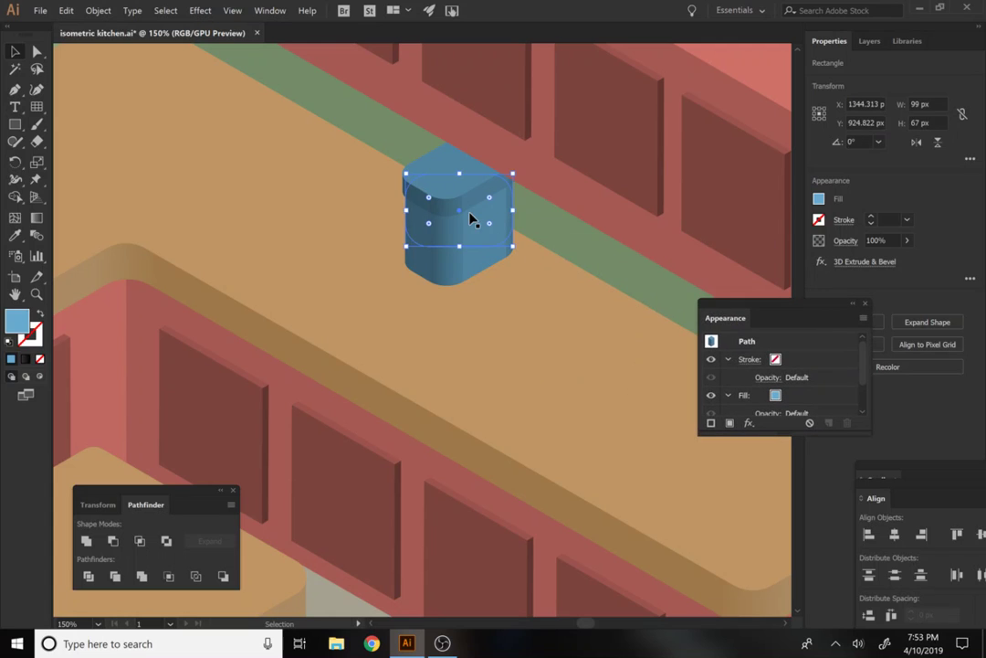
left_click_drag(471, 220, 529, 266)
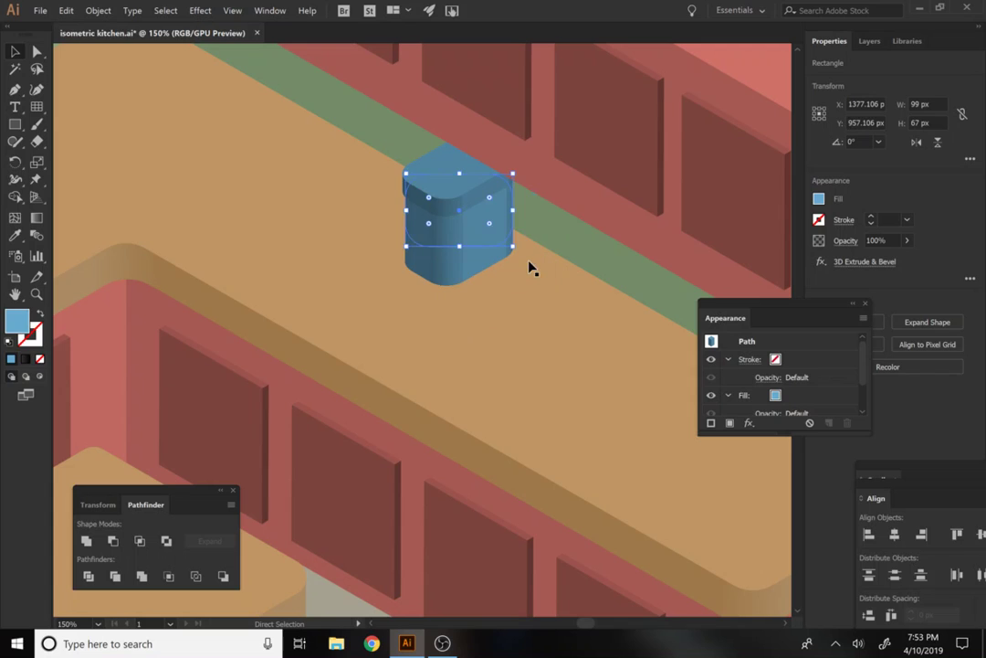
key("ctrl+z")
left_click(433, 176, "shift")
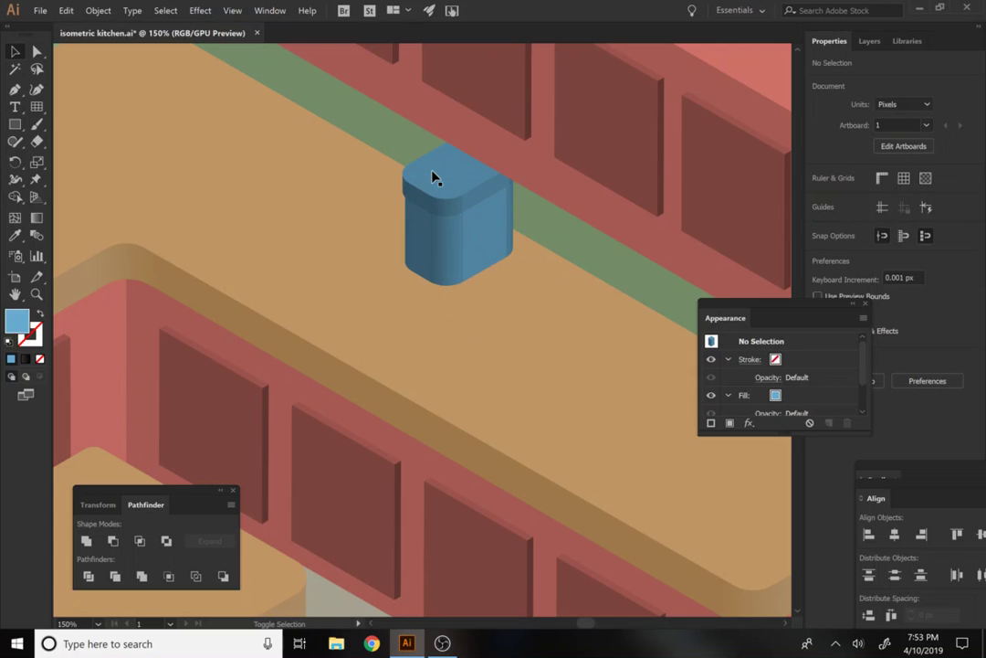
Duplicate the blue block and lid about 66 px right and 36 px down along the countertop
left_click(489, 227)
left_click(448, 170, "shift")
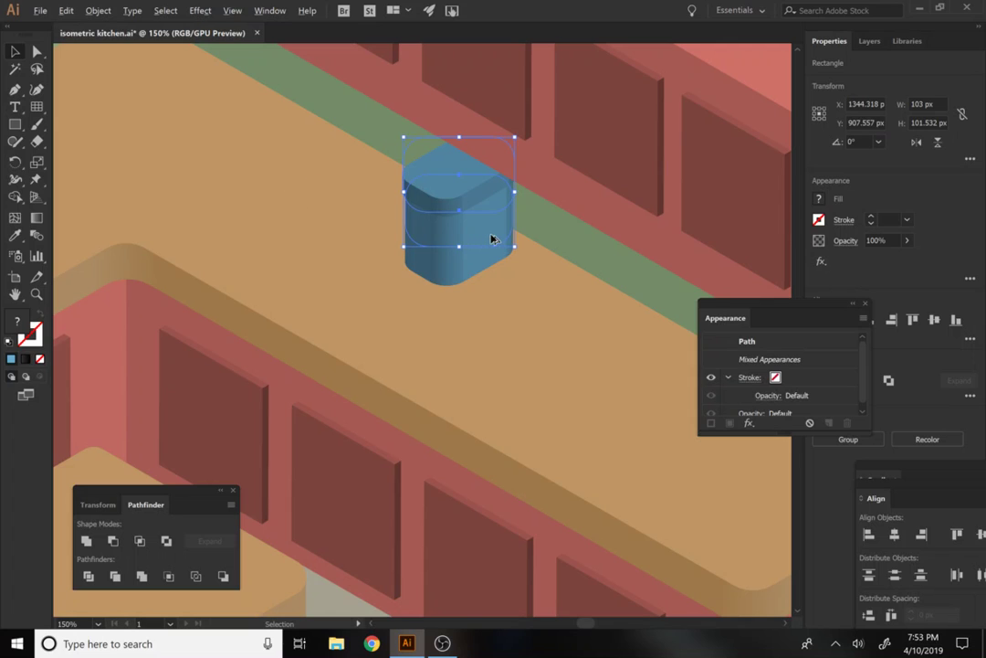
left_click_drag(492, 239, 562, 278)
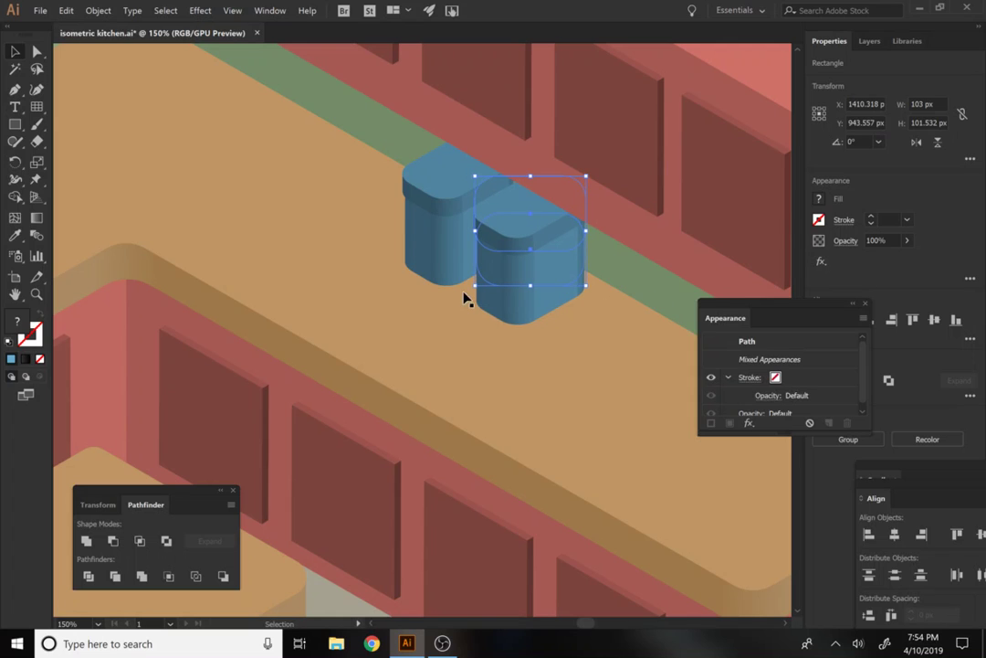
Shift the fill hue of the copied container's body from blue to teal
left_click(524, 233)
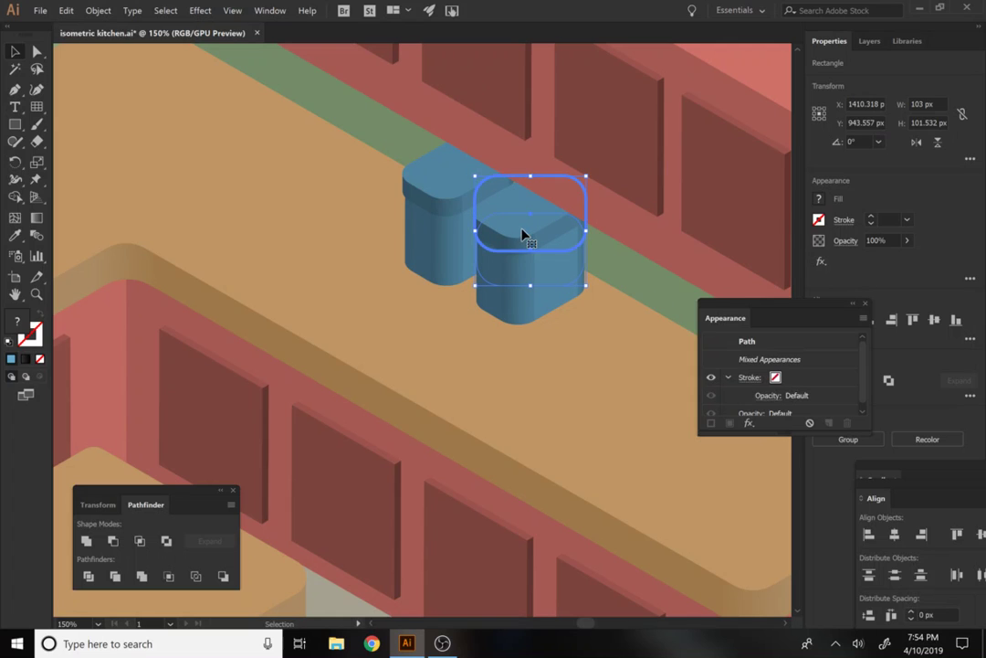
left_click(16, 52)
left_click(328, 225)
left_click(542, 293)
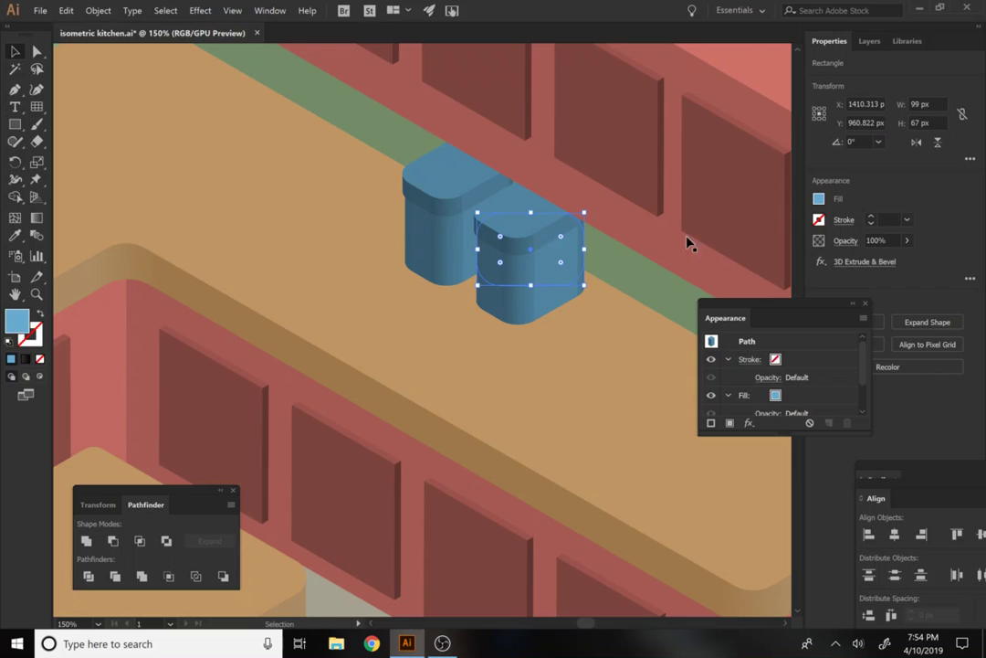
left_click(818, 198)
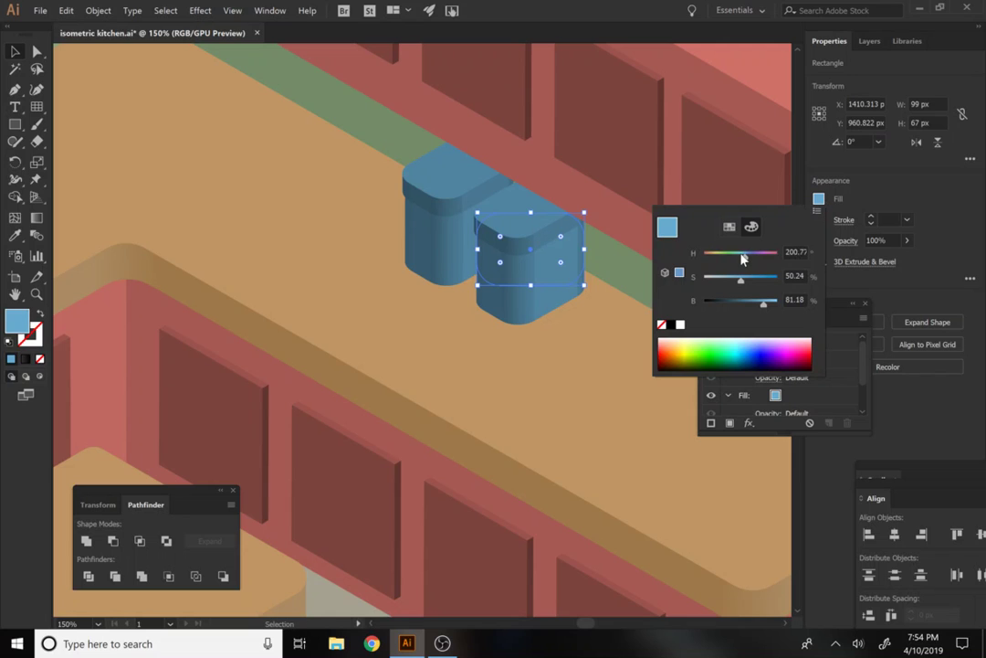
left_click_drag(741, 259, 737, 259)
Set the fill hue of the copied container's lid to about 185° to give it a matching teal
left_click(517, 223)
left_click(527, 242)
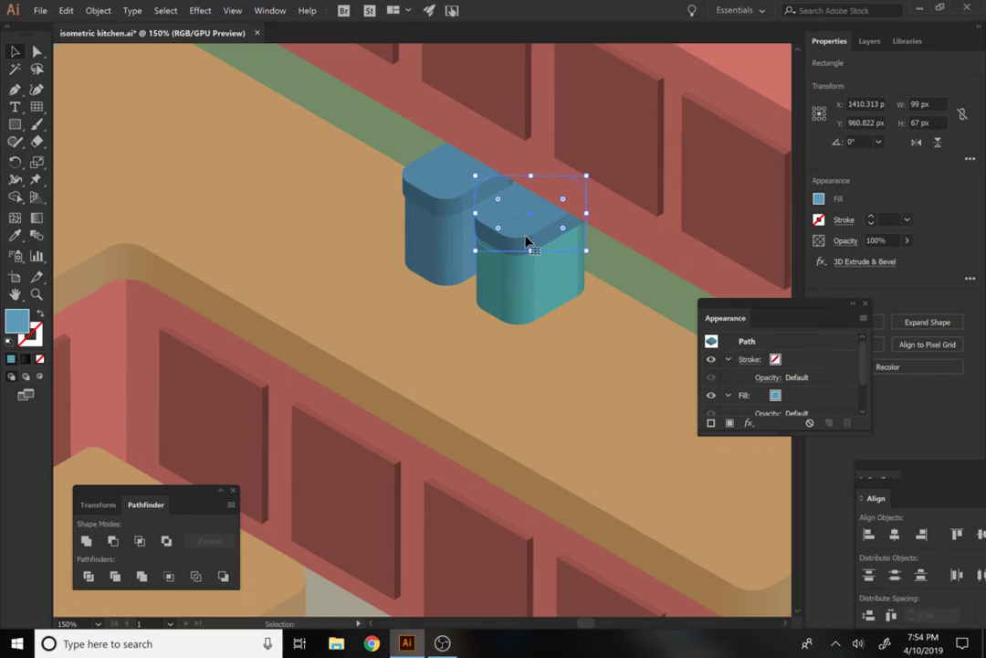
left_click(819, 198)
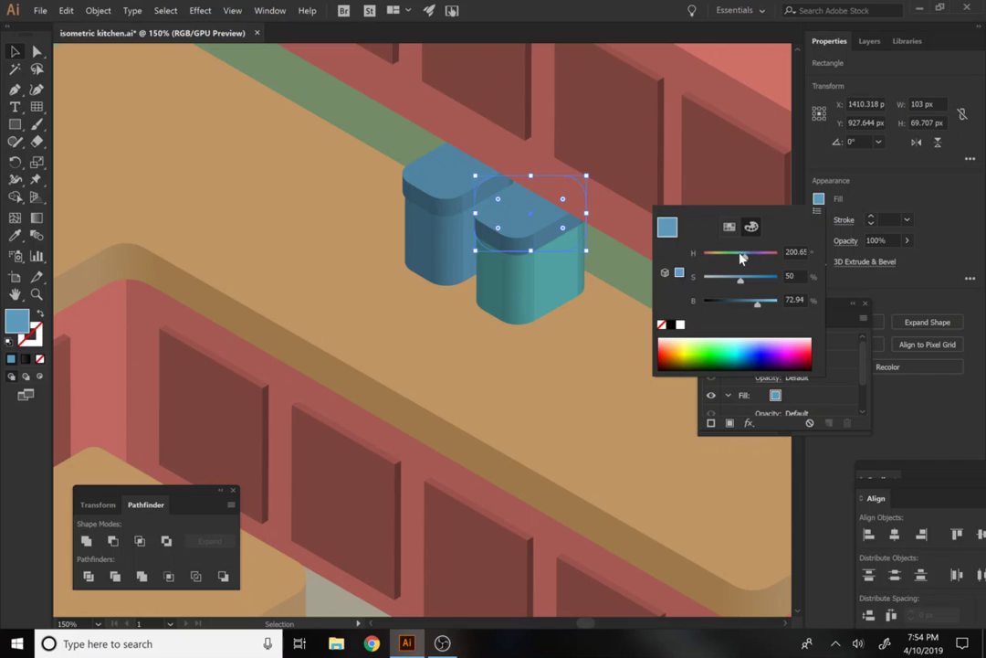
left_click_drag(742, 258, 744, 261)
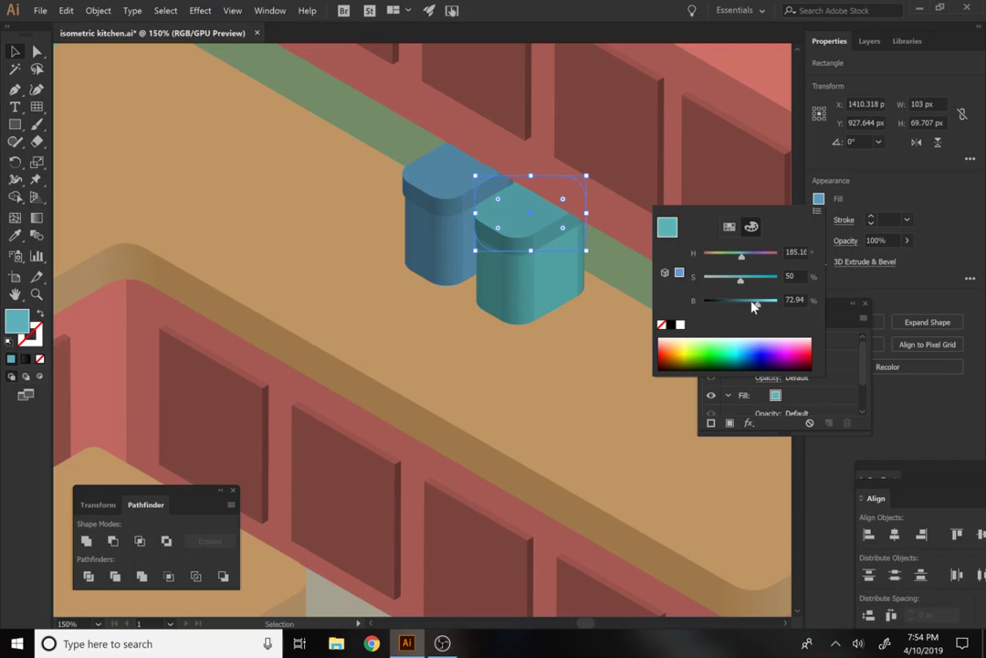
left_click(924, 204)
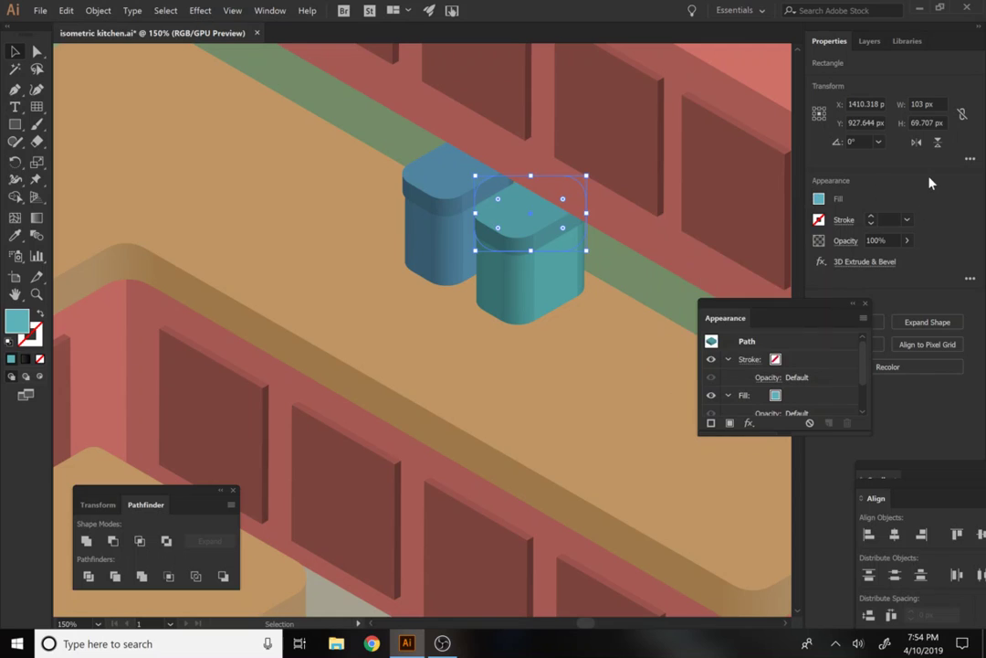
Duplicate the blue container's body and lid about 139 px right and 64 px down, beyond the teal container
left_click(575, 295, "shift")
left_click(415, 206, "shift")
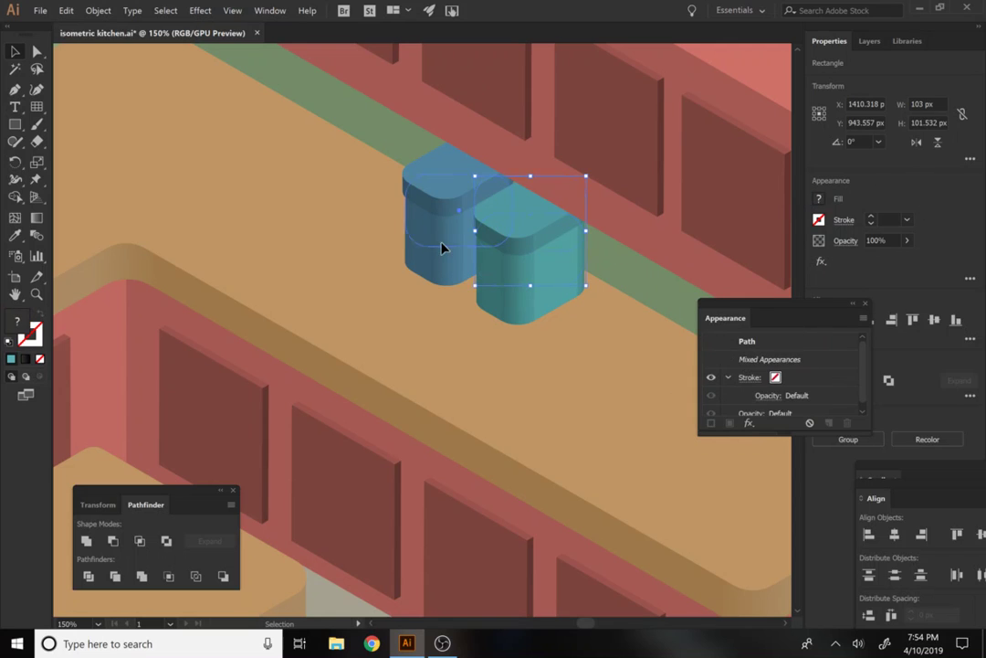
left_click(441, 192)
key("ctrl+shift+a")
left_click(445, 200)
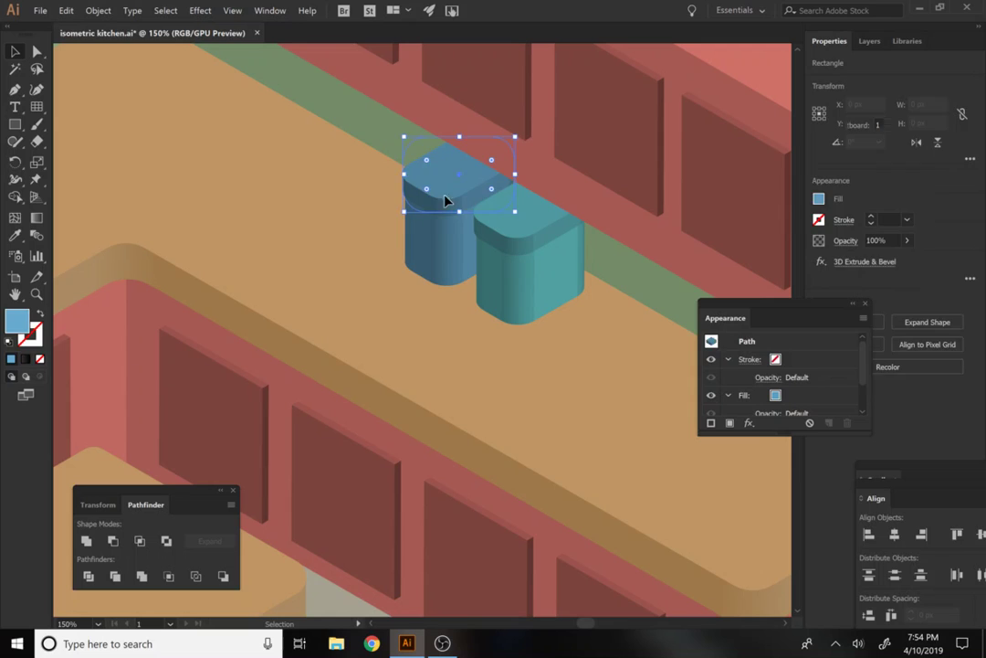
left_click(439, 268, "shift")
left_click_drag(438, 268, 590, 340)
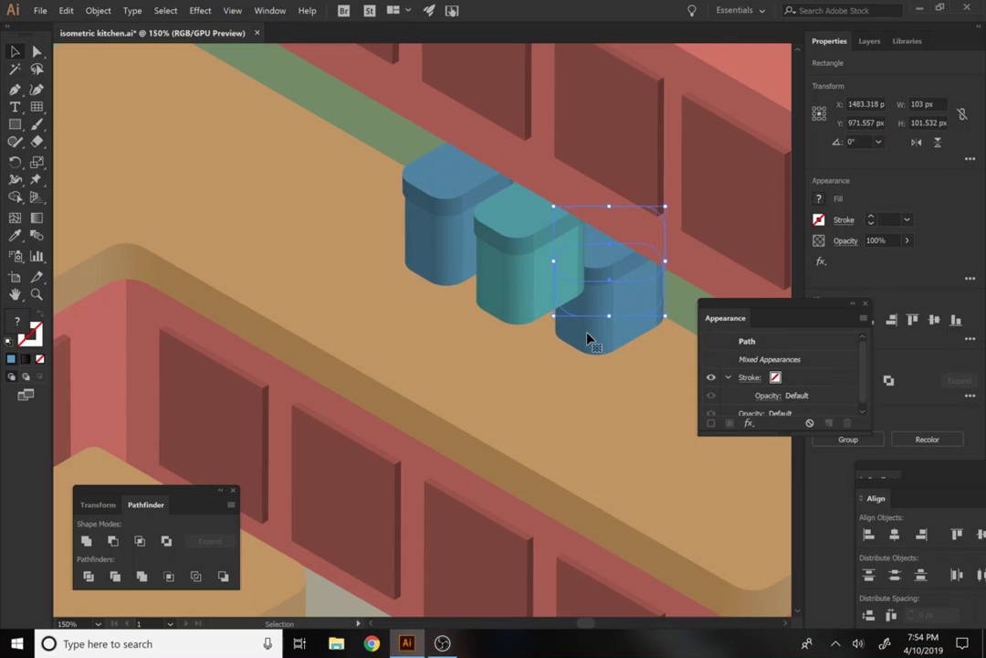
Arrange the third container in front of the teal one but behind the upper cabinets, and shift it about 8 px down
key("ctrl+shift+bracketright")
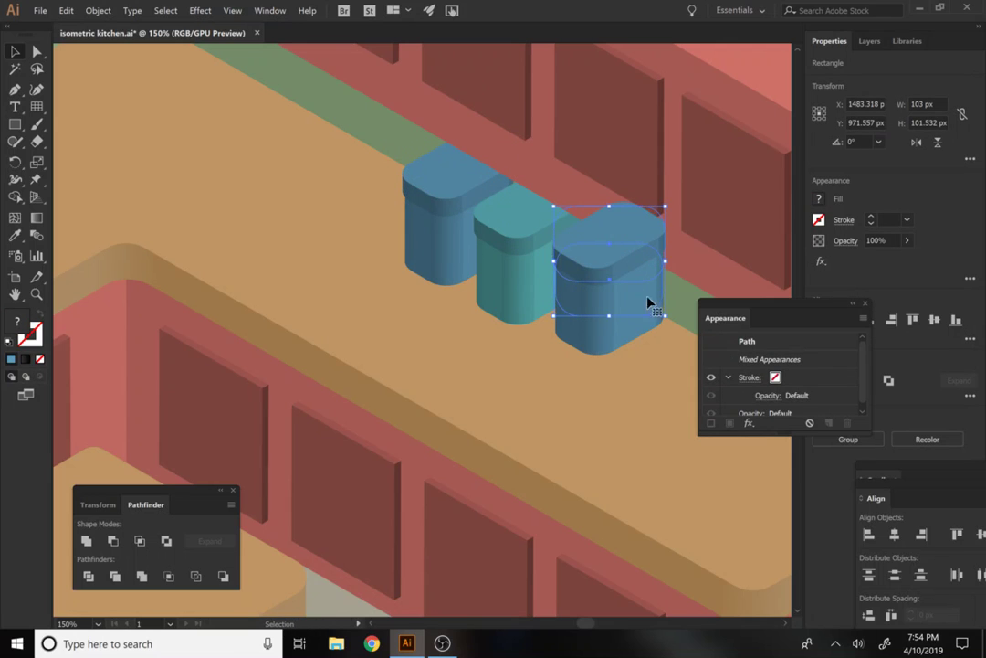
key("ctrl+bracketleft")
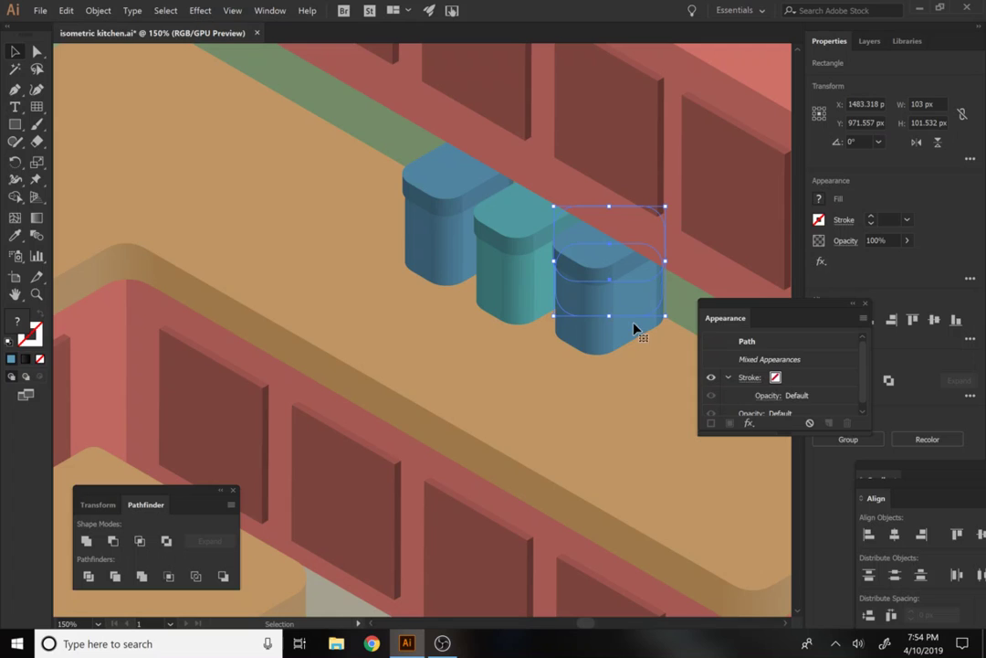
left_click_drag(637, 329, 639, 339)
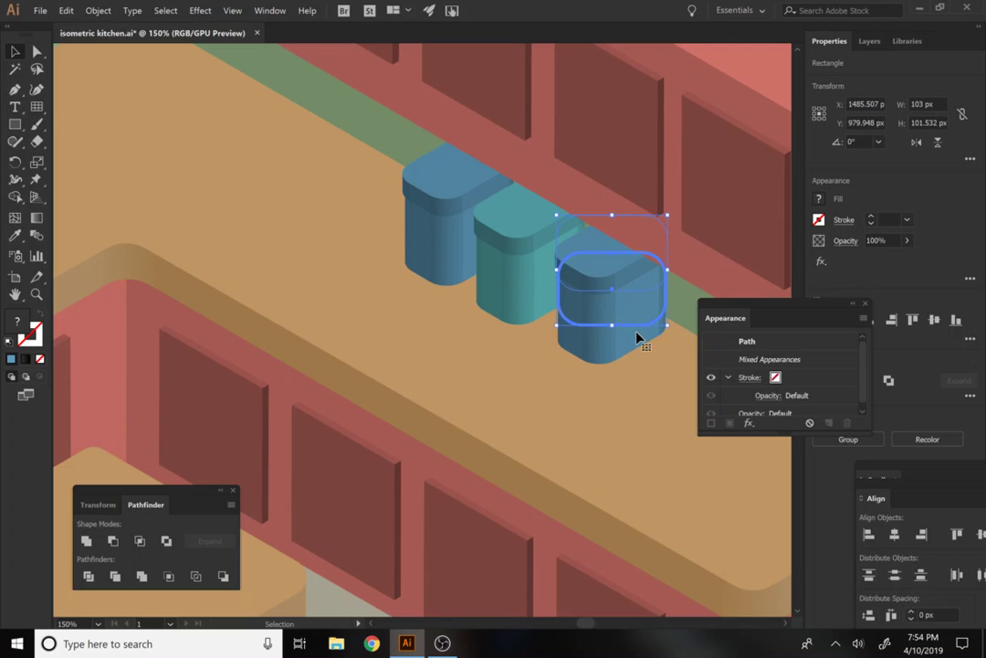
left_click(545, 417)
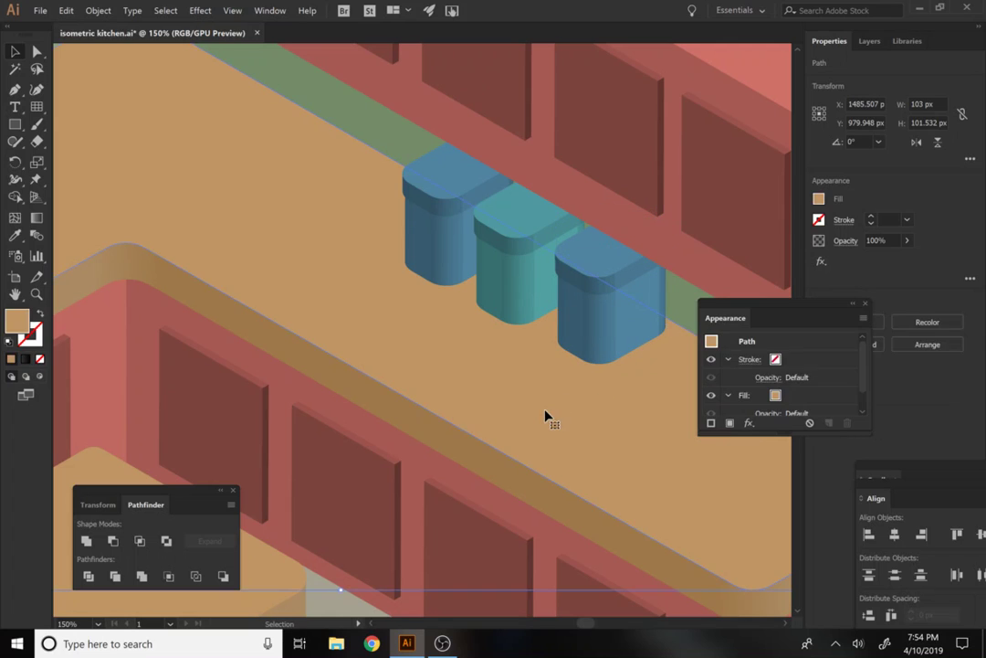
Check the third container against the isometric guides, move its body and lid together about 3 px down, and hide the guides
key("a")
left_click(590, 324)
key("ctrl+semicolon")
key("v")
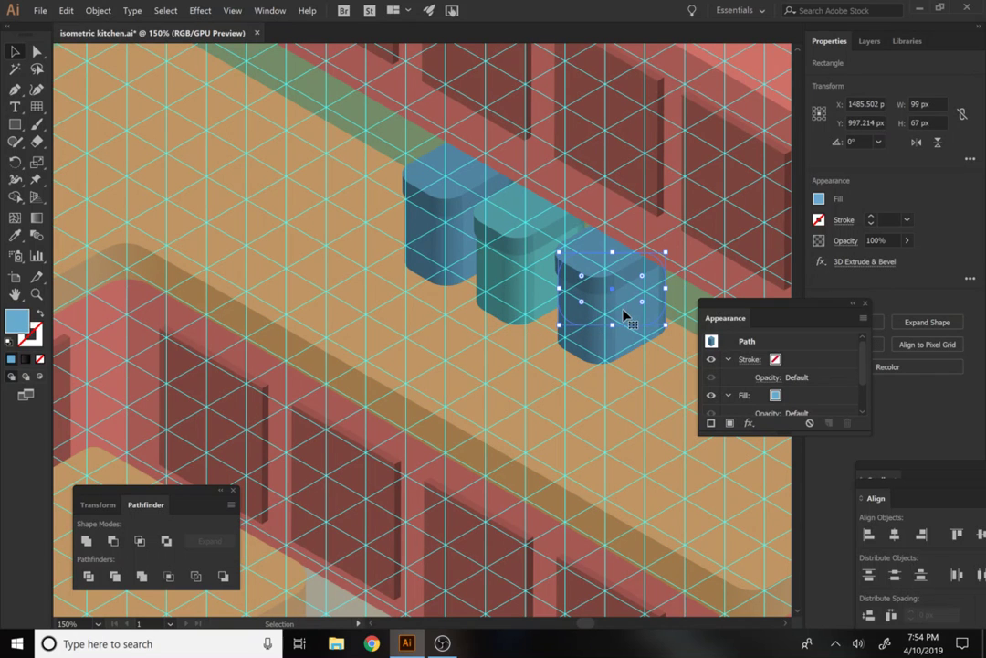
left_click_drag(624, 316, 629, 328)
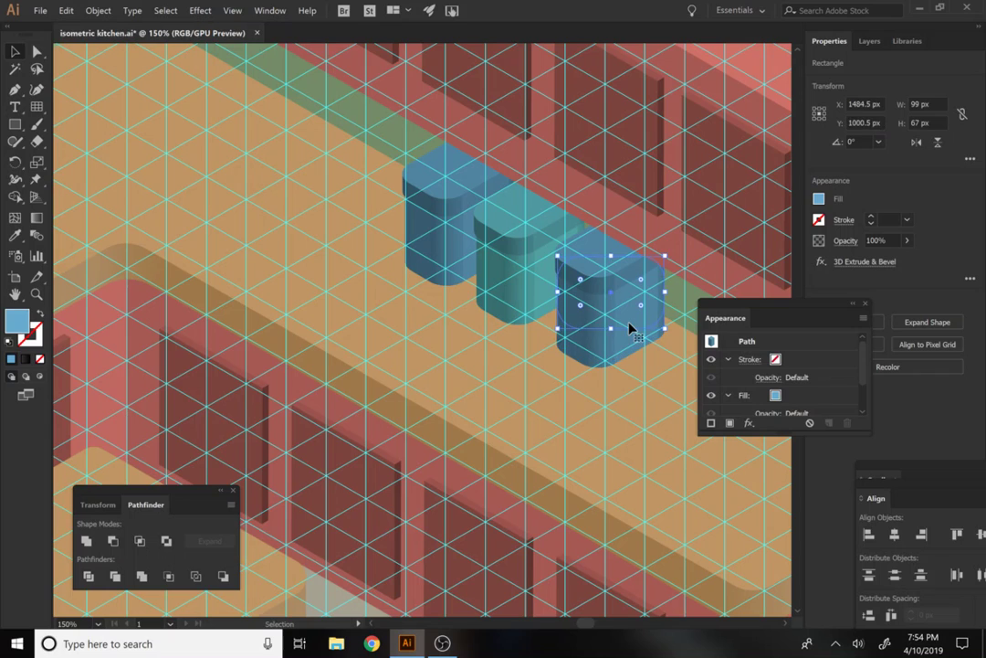
key("a")
key("v")
left_click(607, 292, "shift")
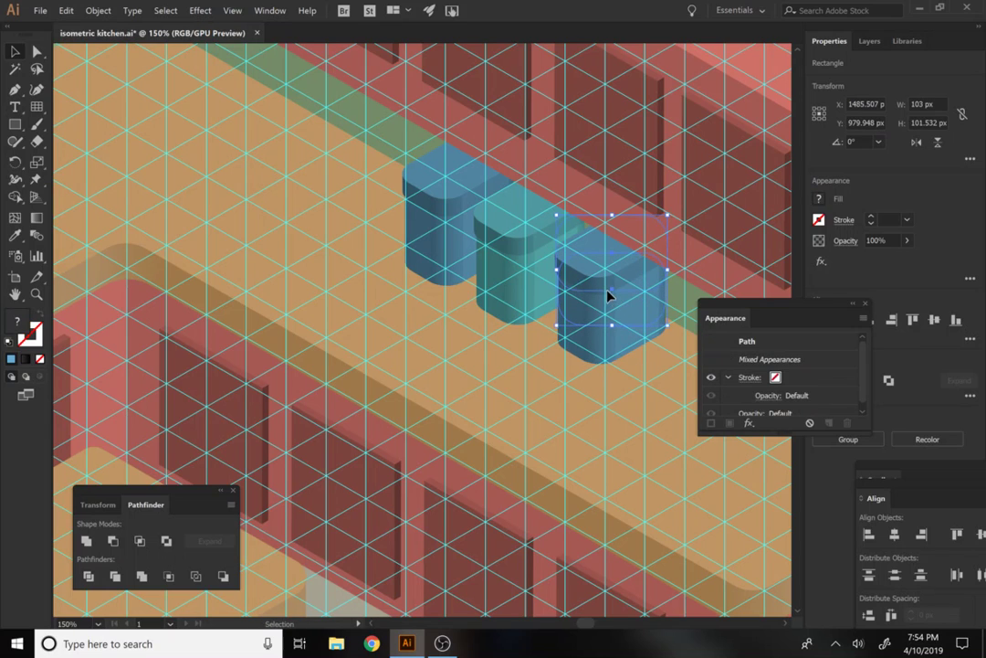
key("a")
key("ctrl+semicolon")
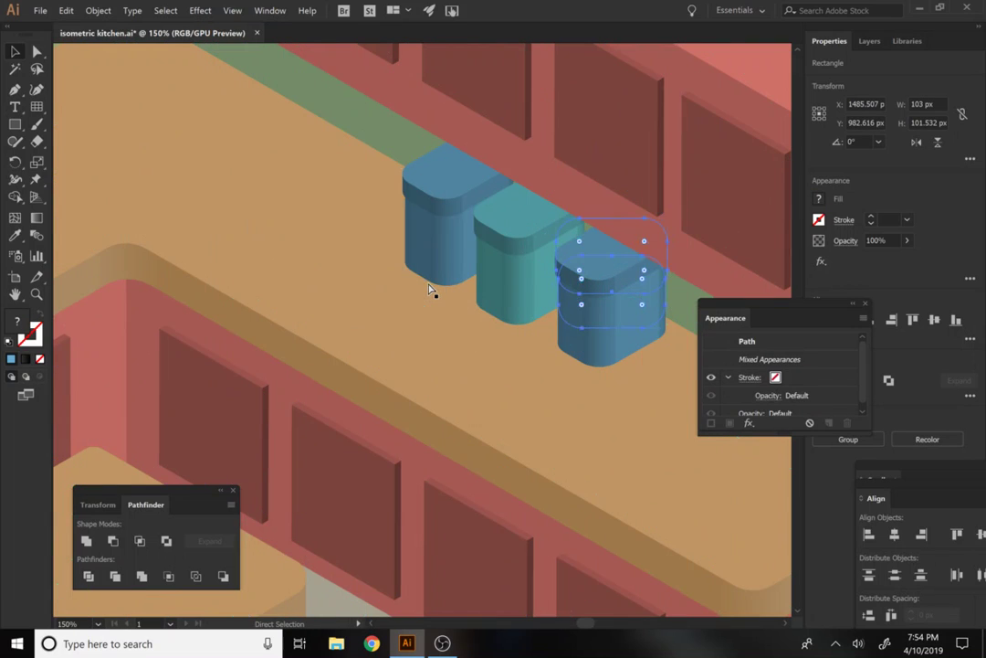
Draw a flat rectangle about 144 px wide and 52 px high on the kitchen island's countertop
key("z")
left_click(430, 289, "alt")
left_click(430, 288, "alt")
left_click(465, 336, "alt")
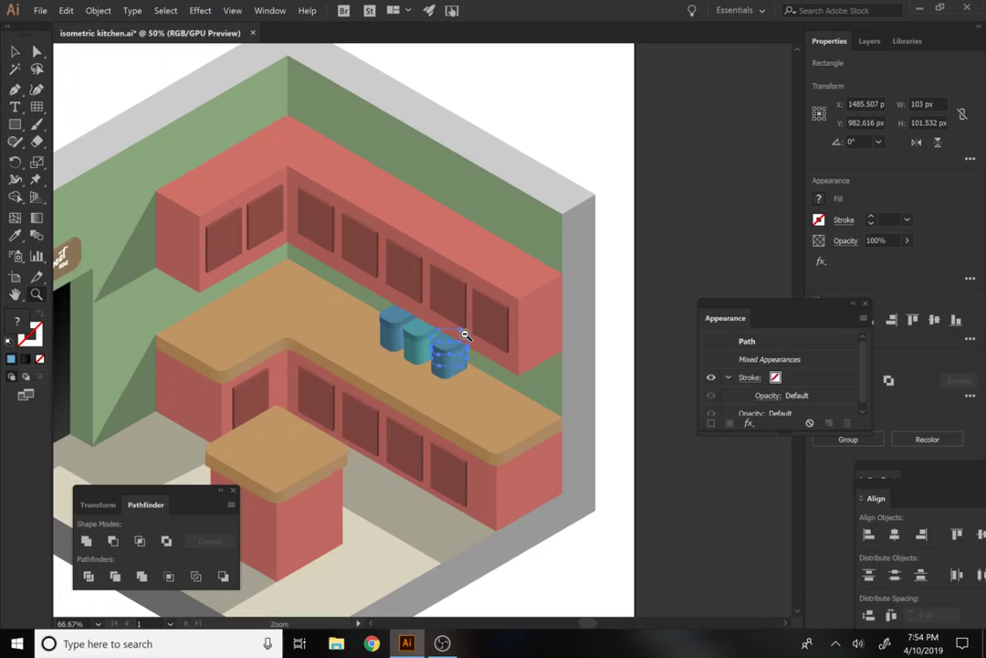
left_click(532, 388, "alt")
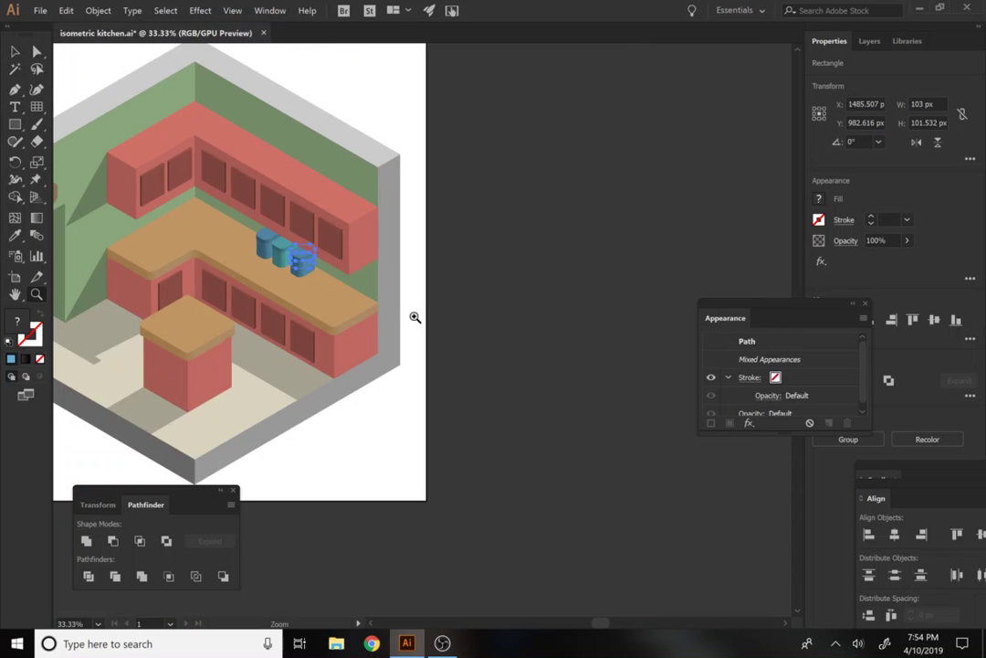
left_click_drag(415, 317, 628, 401)
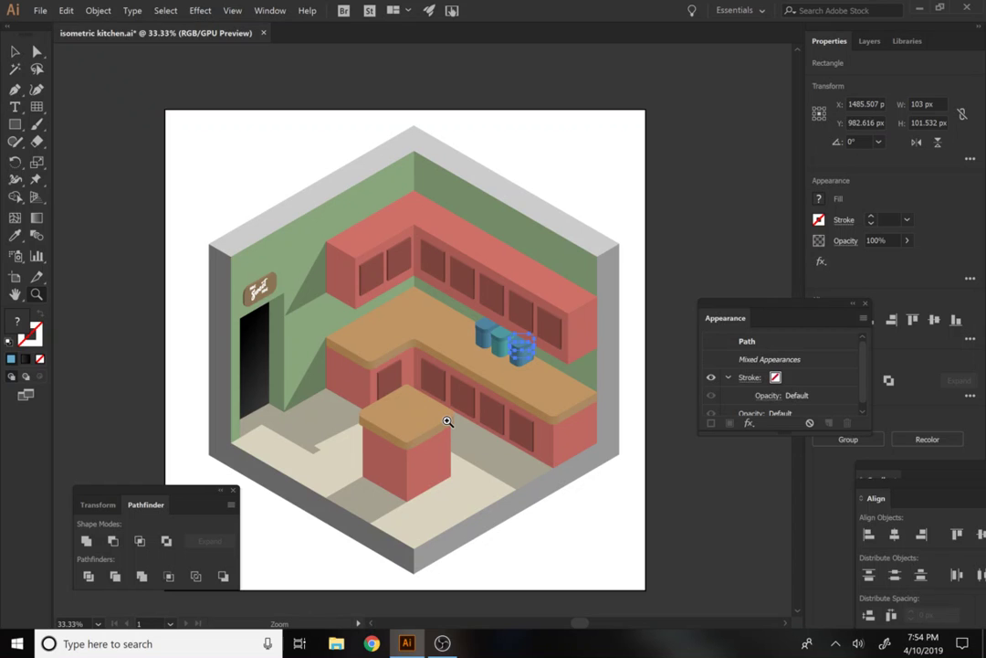
left_click_drag(374, 378, 630, 541)
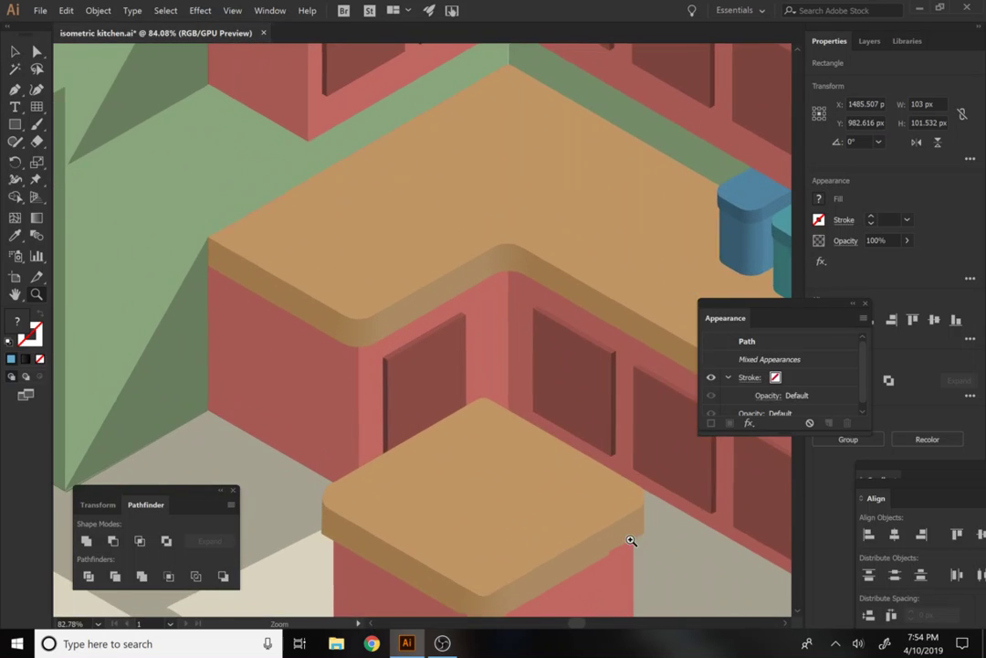
left_click_drag(537, 489, 464, 381)
left_click_drag(346, 295, 382, 281)
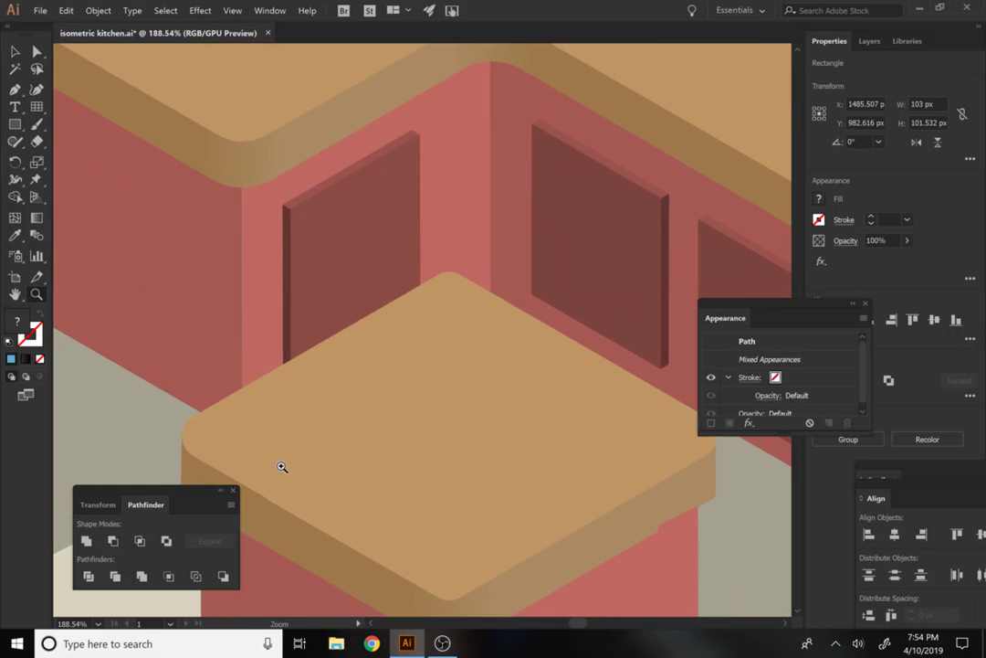
left_click(17, 125)
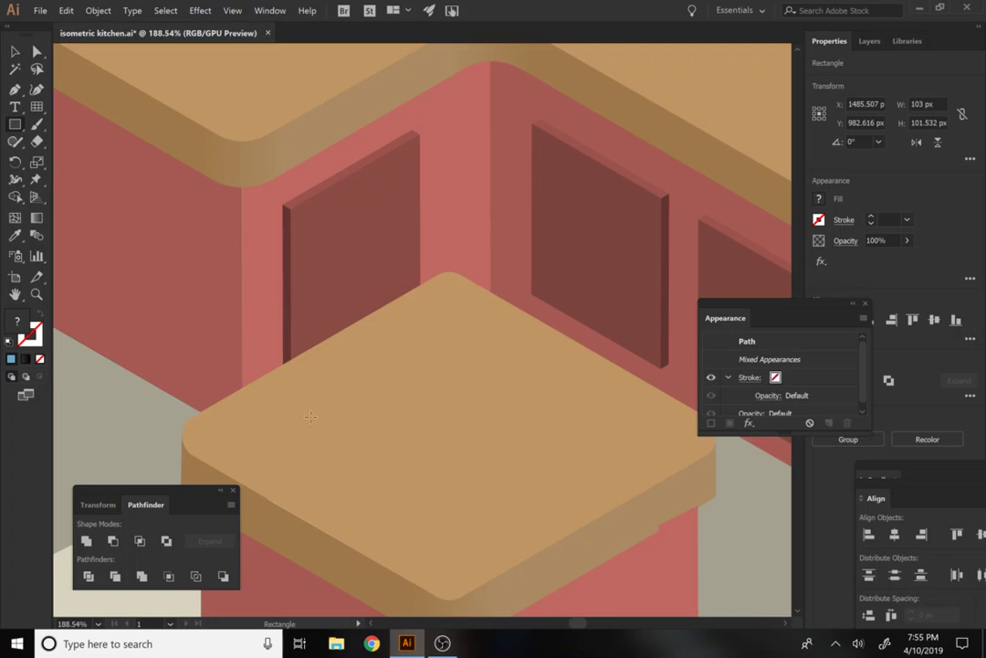
left_click_drag(364, 407, 496, 469)
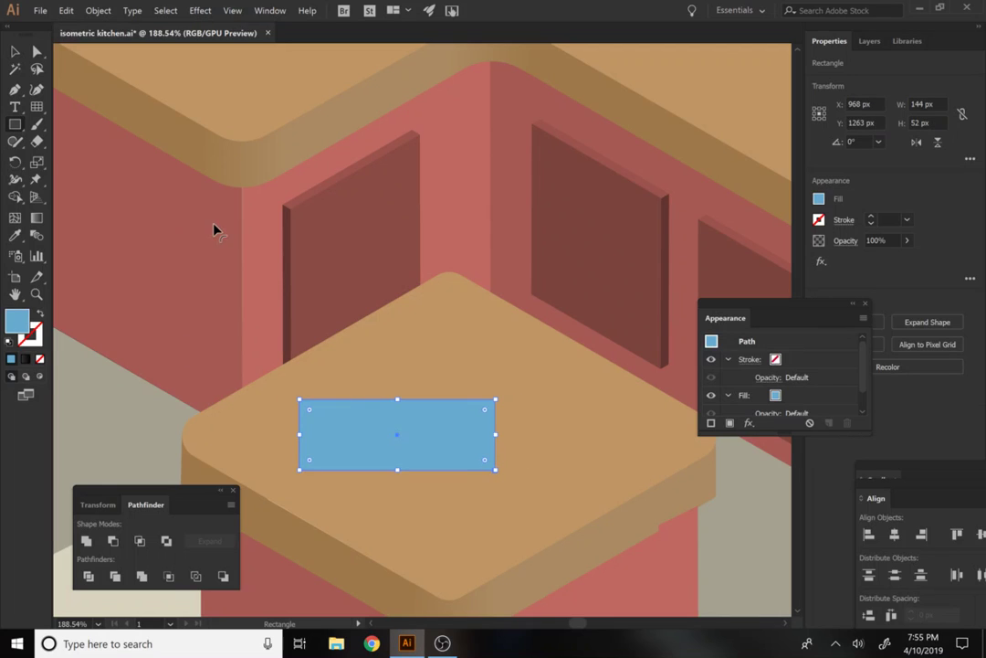
Round the rectangle's upper-left corner down to its base and stretch the curve along the upper edge to form a blade outline
left_click(36, 52)
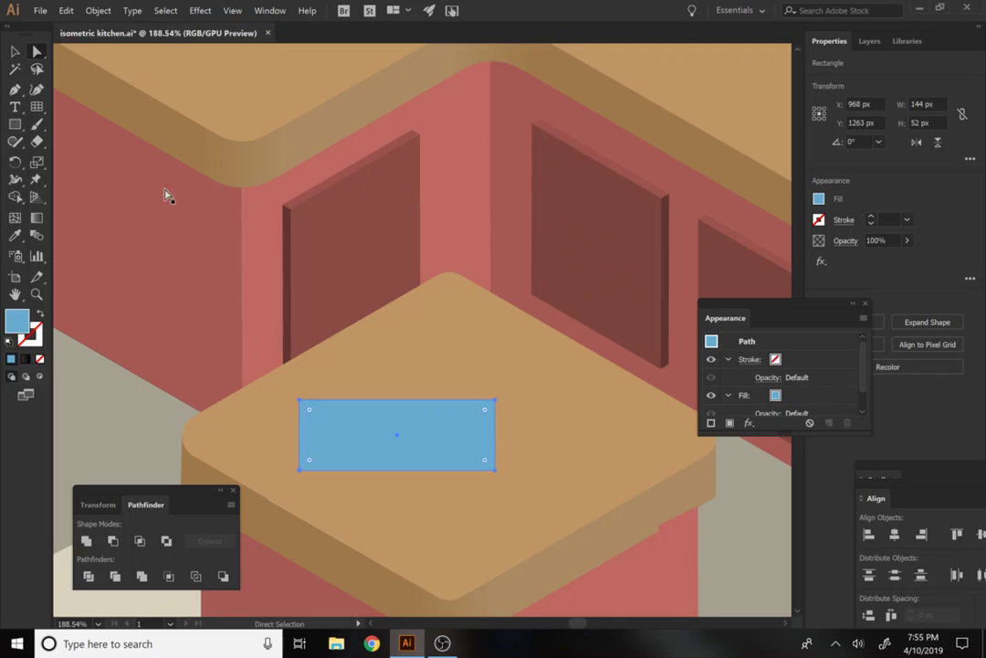
left_click_drag(310, 419, 393, 465)
left_click_drag(375, 409, 433, 399)
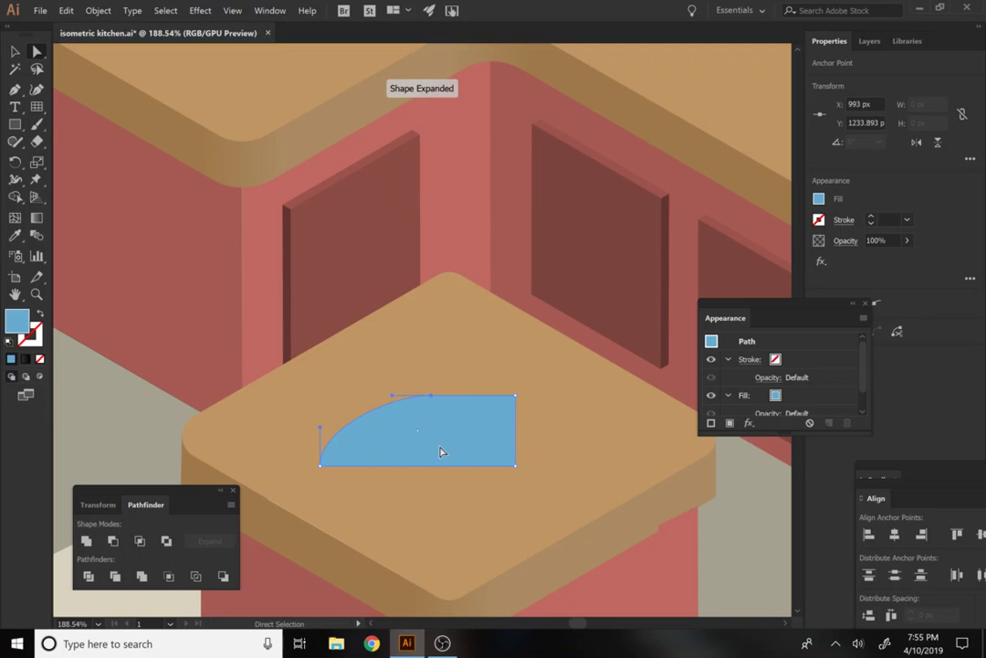
Fill the blade shape with a medium grey swatch
left_click(820, 199)
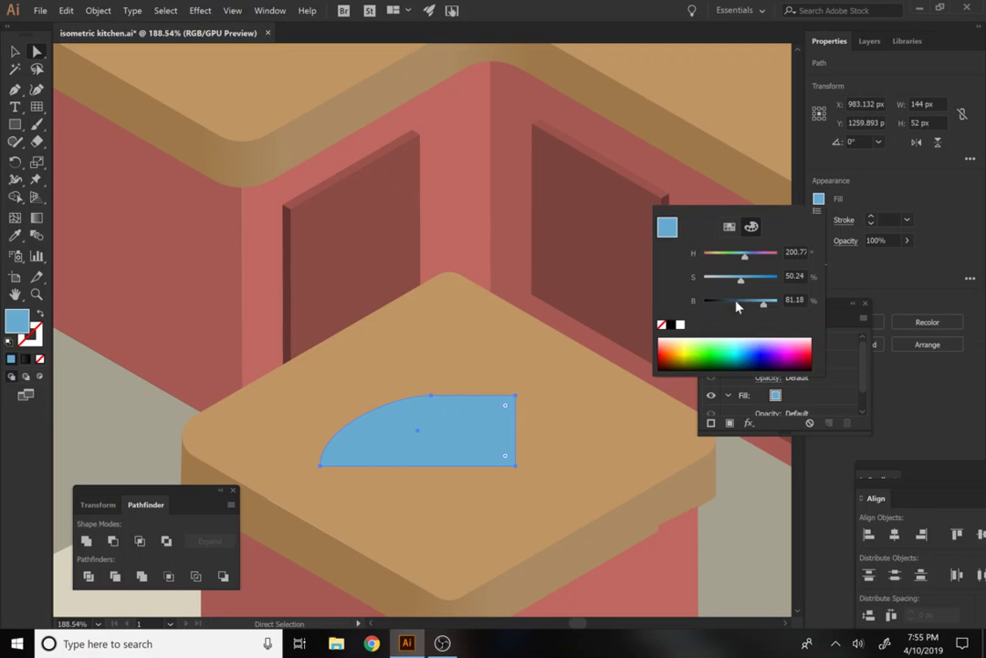
left_click(729, 227)
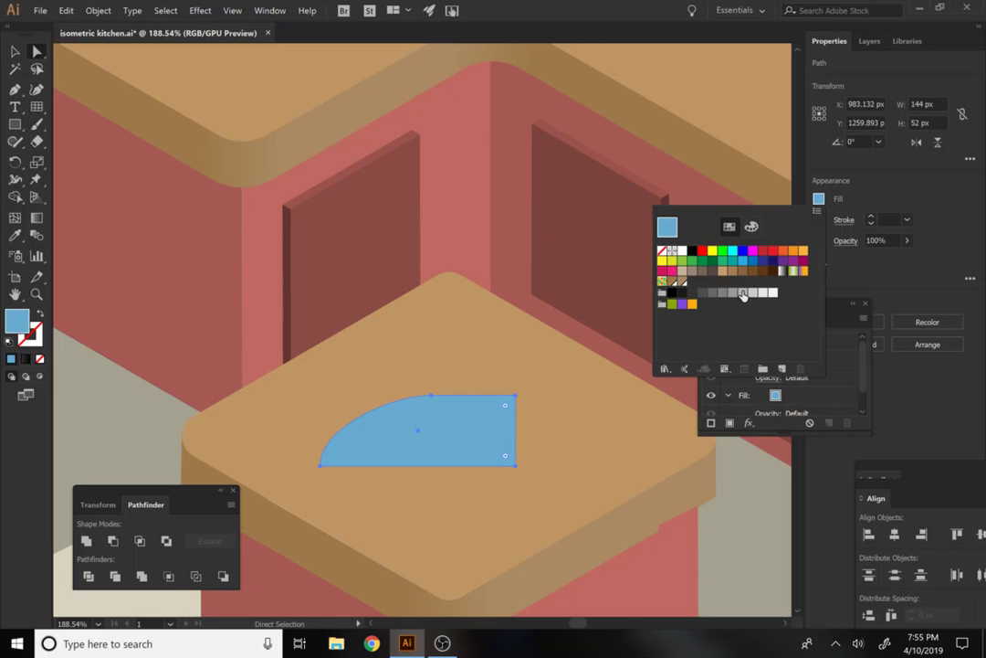
left_click(742, 292)
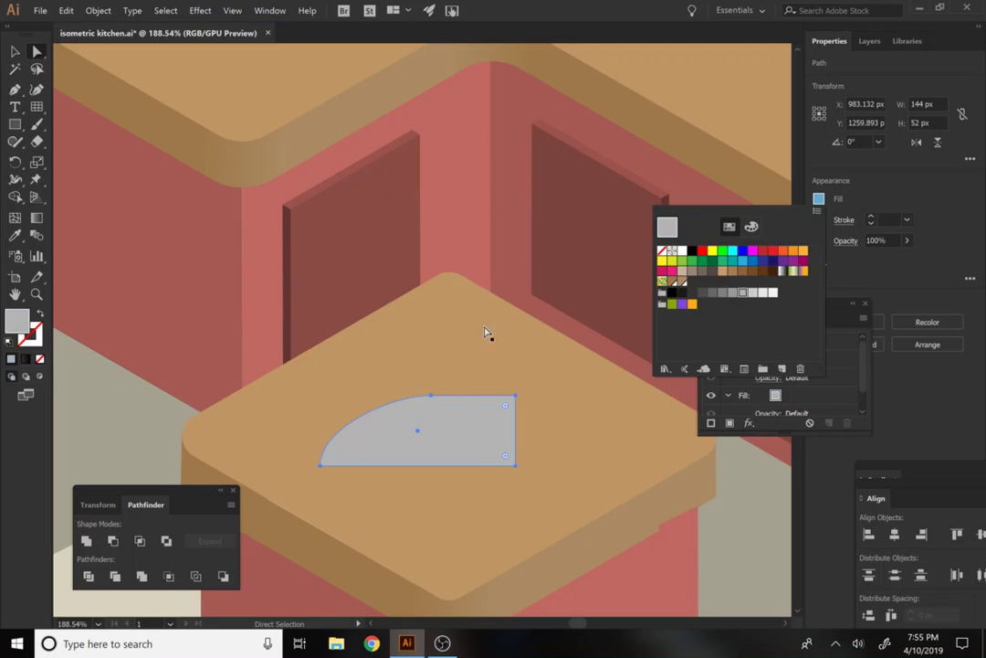
left_click(732, 292)
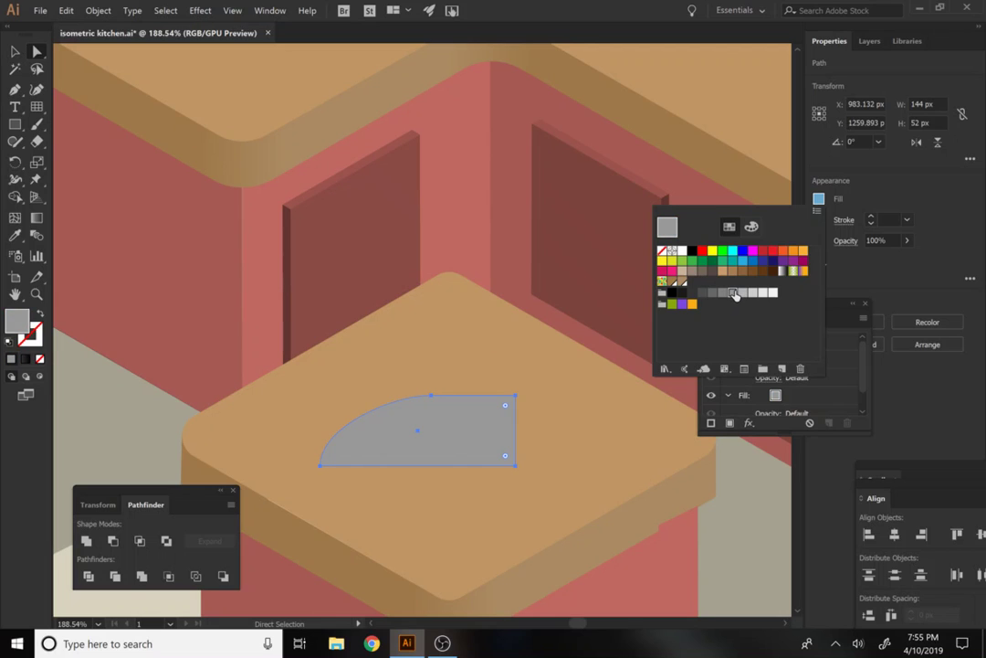
Draw a small closed arch about 7 px wide and 7 px high with the Pen tool at the left end of the blade's lower edge
left_click(18, 125)
left_click(18, 124)
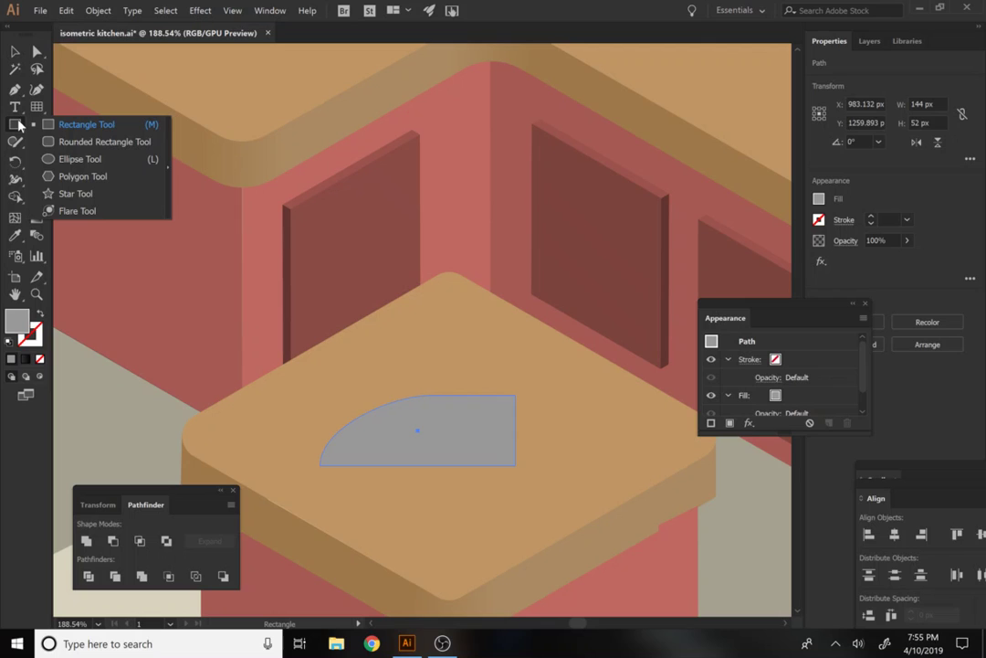
left_click(20, 90)
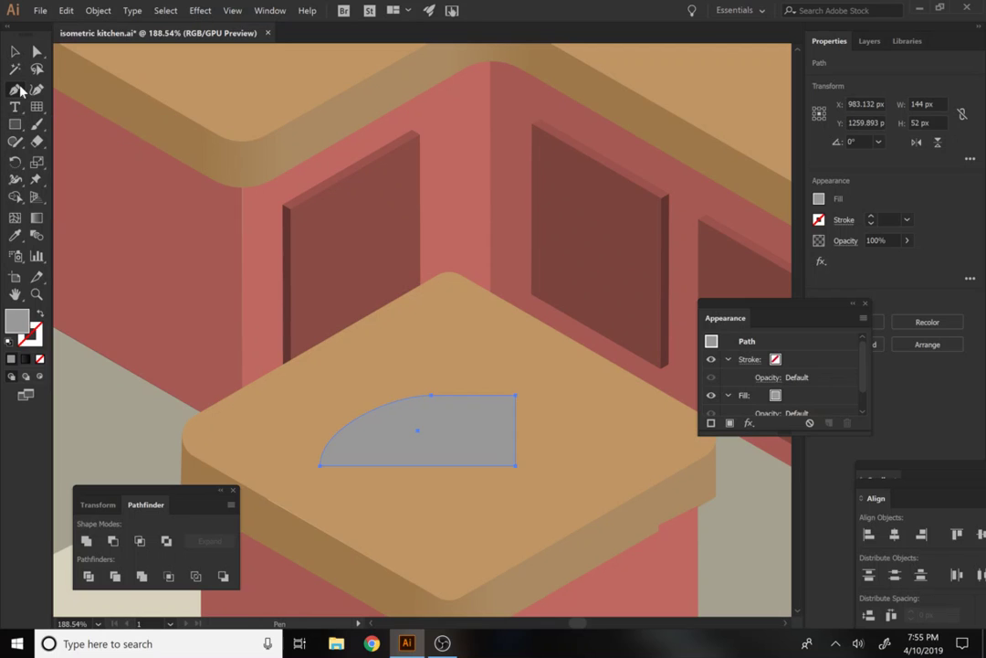
key("z")
left_click_drag(341, 409, 460, 495)
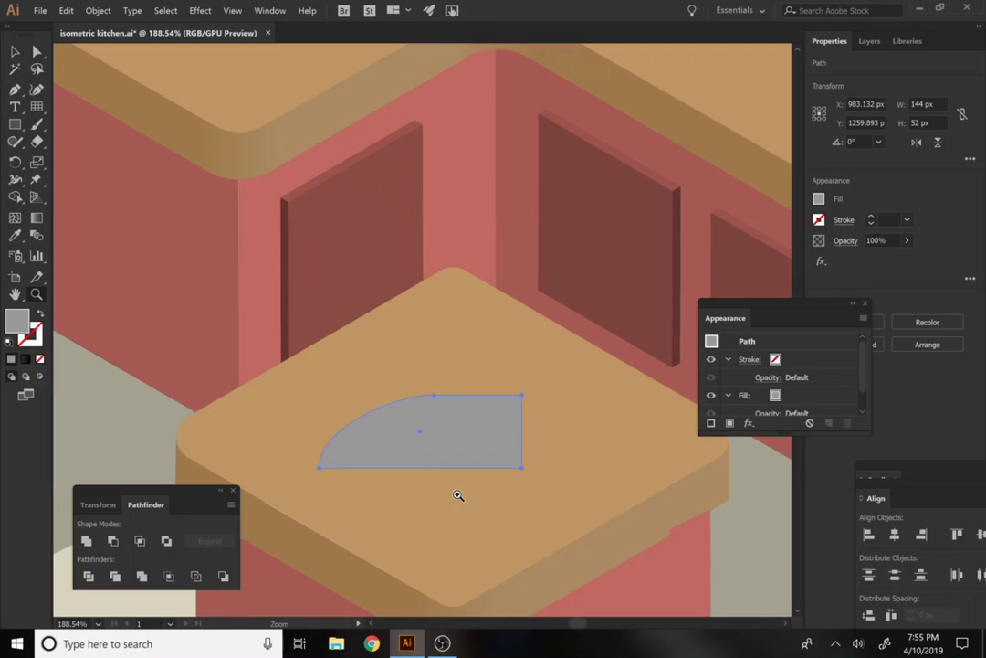
left_click_drag(356, 530, 313, 468)
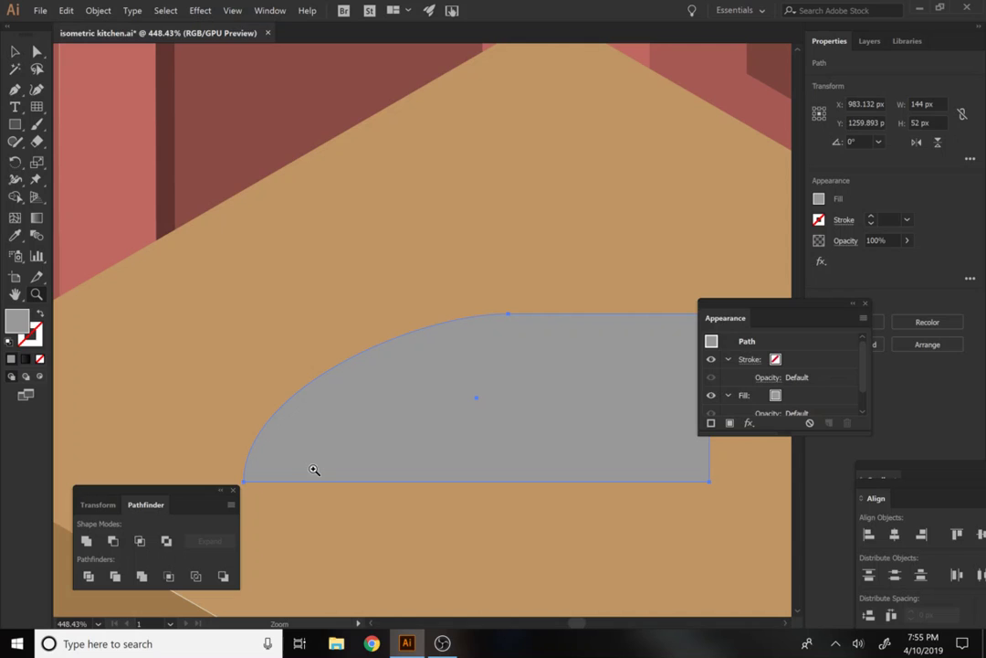
key("p")
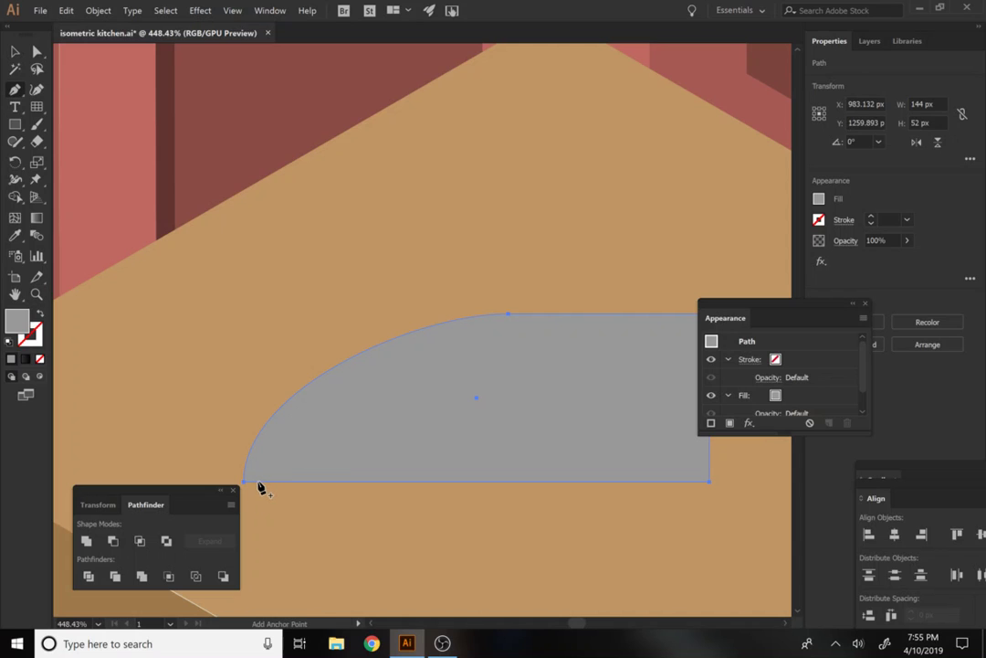
left_click(260, 485, "ctrl")
left_click(277, 523, "ctrl")
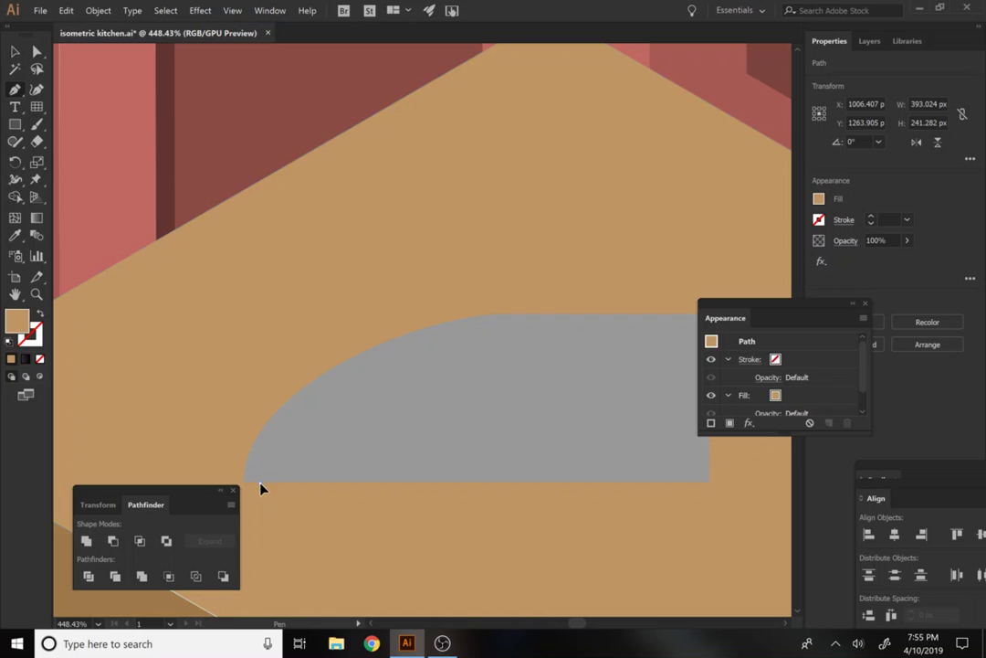
left_click(261, 483, "ctrl")
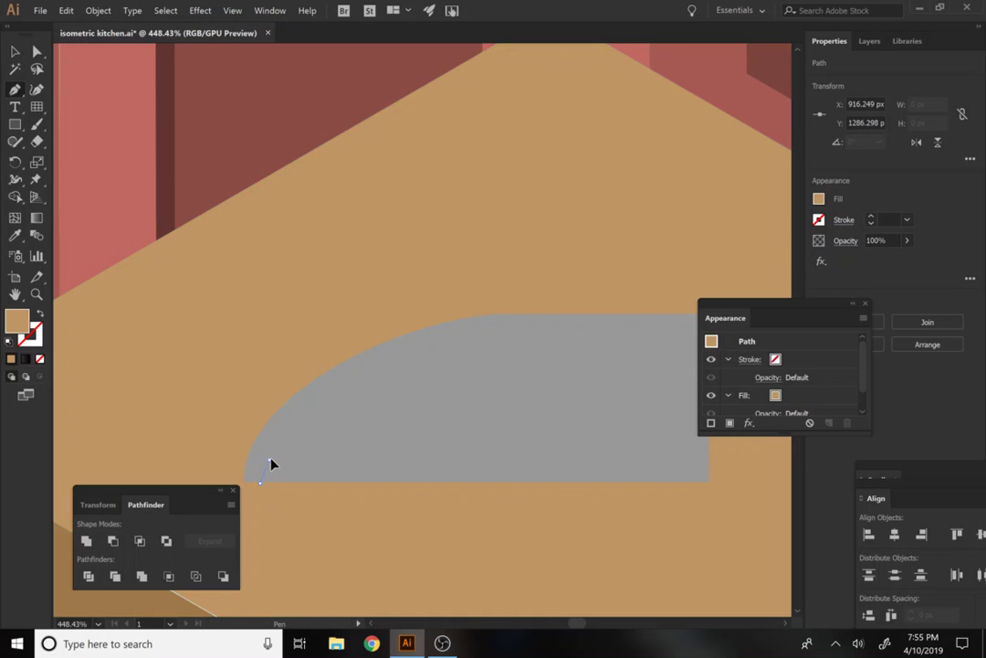
left_click(280, 462, "ctrl")
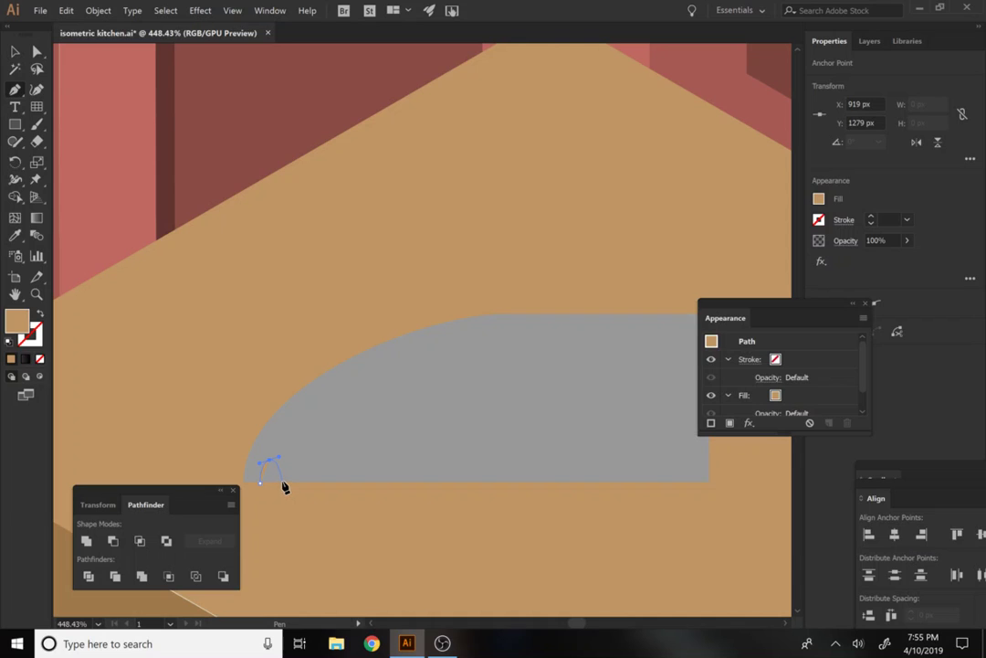
left_click(281, 481)
left_click(259, 483)
Fill the small arch with a light grey swatch so it contrasts with the blade
key("i")
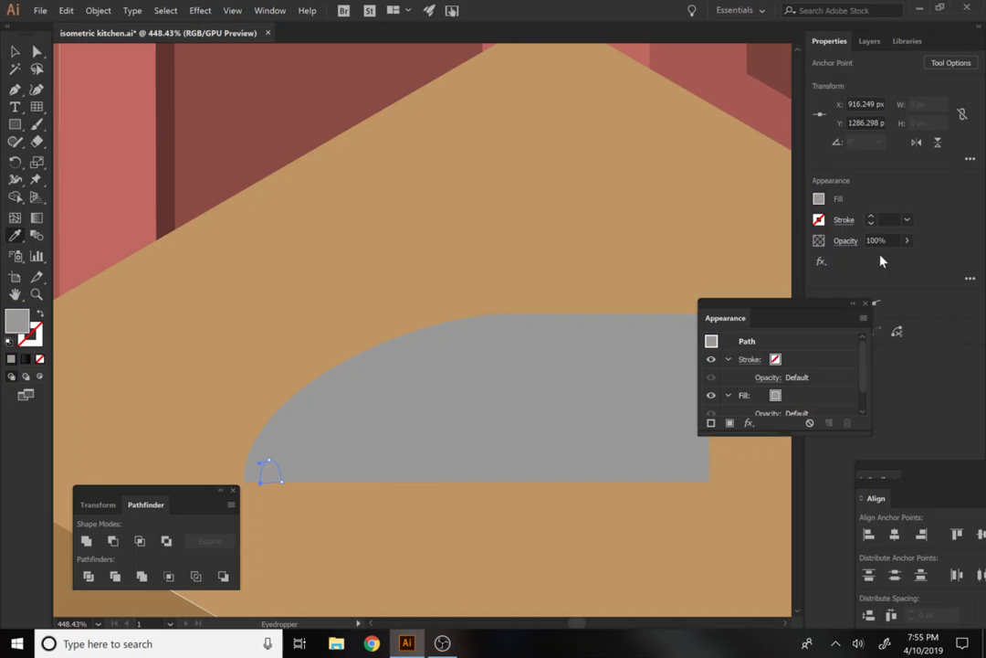
left_click(819, 199)
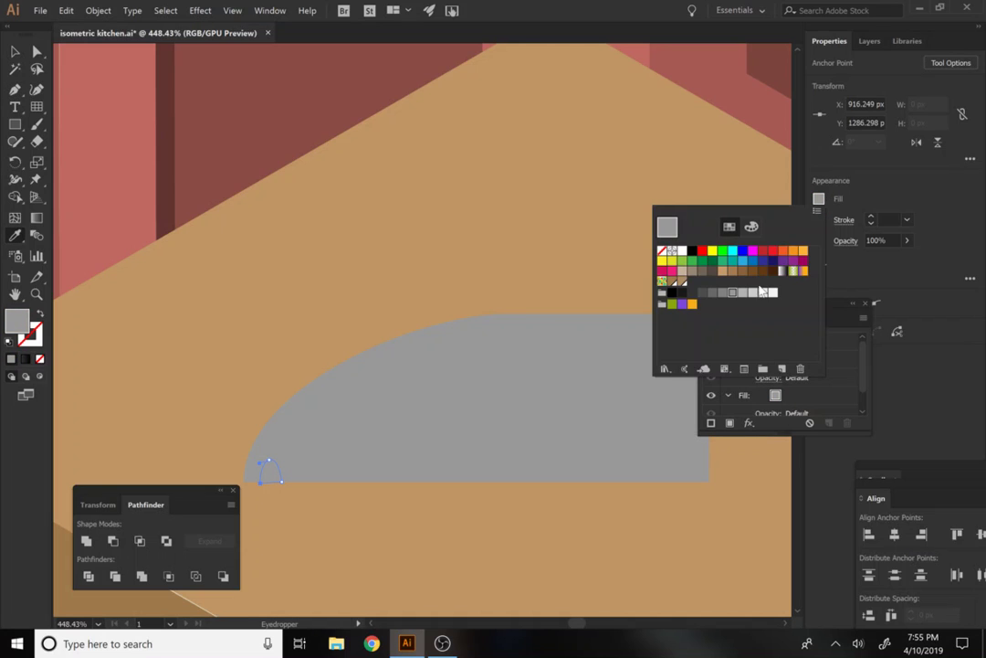
left_click(754, 293)
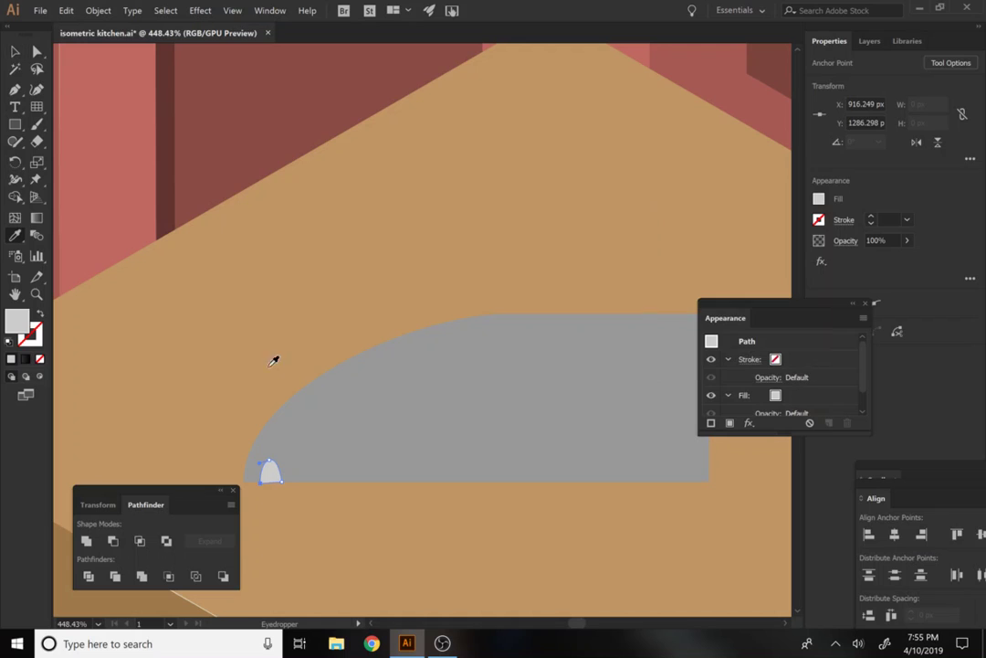
Duplicate the arch at 8 px intervals along the blade's whole lower edge, making a row of 17 teeth
key("v")
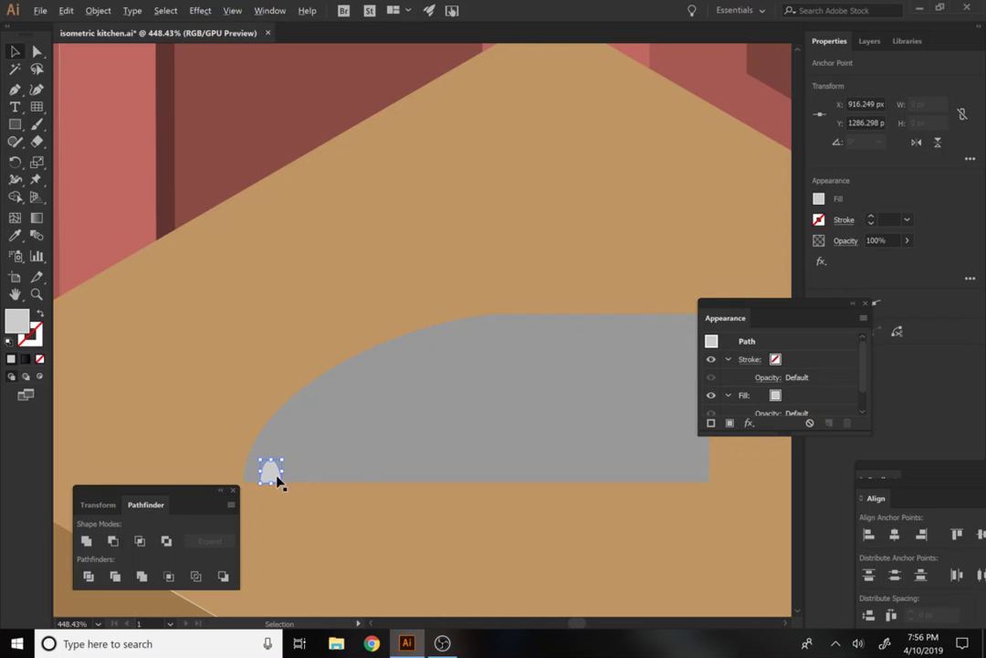
left_click_drag(277, 481, 303, 479)
key("ctrl+d")
key("ctrl+d")
key("ctrl+d")
key("ctrl+d")
key("ctrl+d")
key("ctrl+d")
key("ctrl+d")
key("ctrl+d")
key("ctrl+d")
key("ctrl+d")
key("ctrl+d")
key("ctrl+d")
key("ctrl+d")
key("ctrl+d")
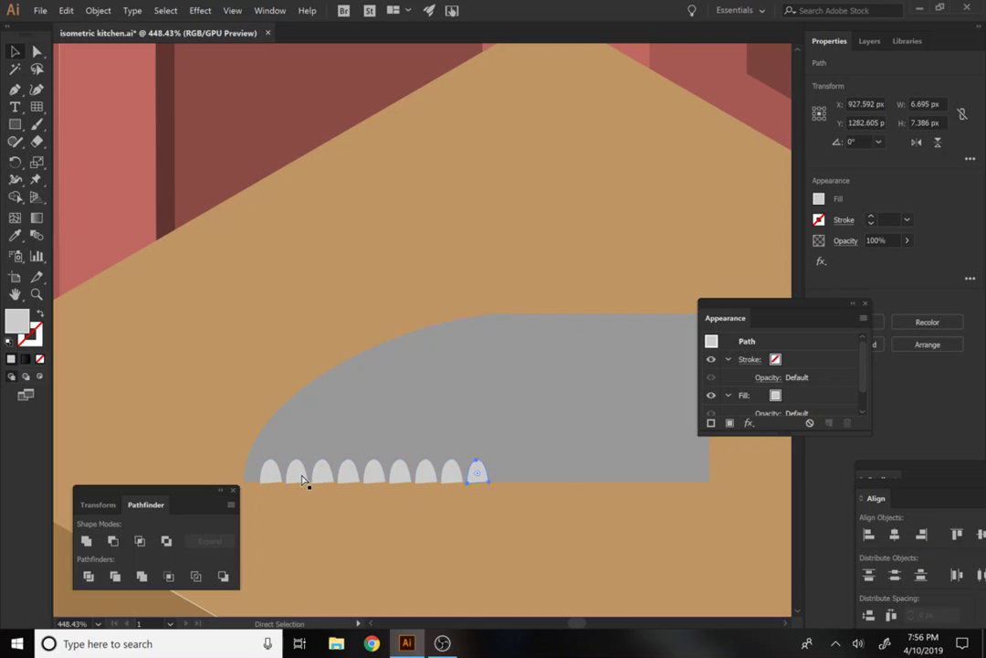
key("ctrl+d")
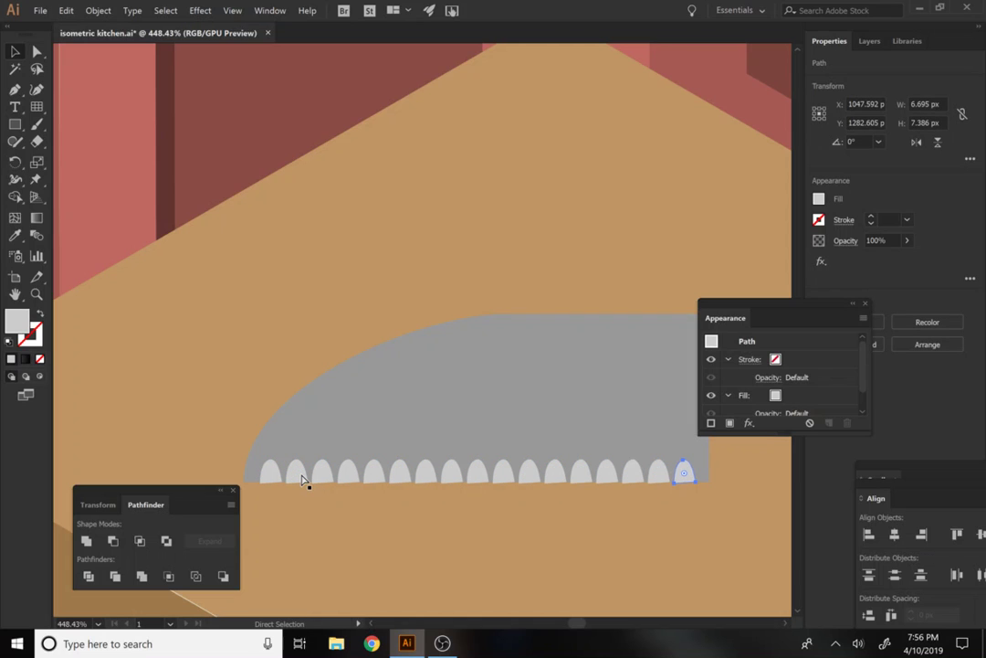
key("v")
left_click_drag(462, 343, 343, 333)
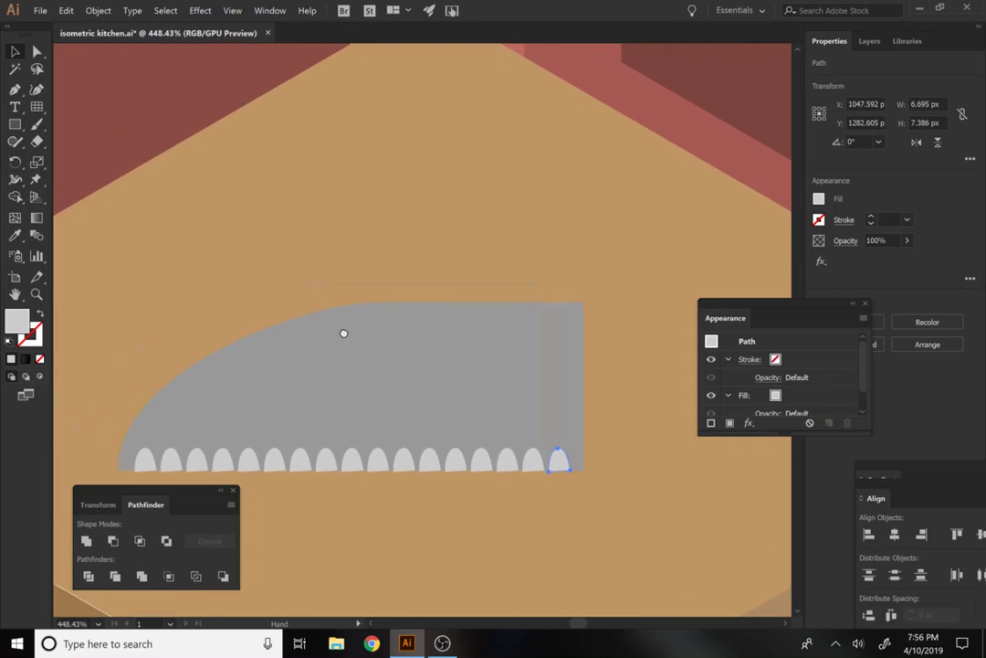
left_click(529, 464, "shift")
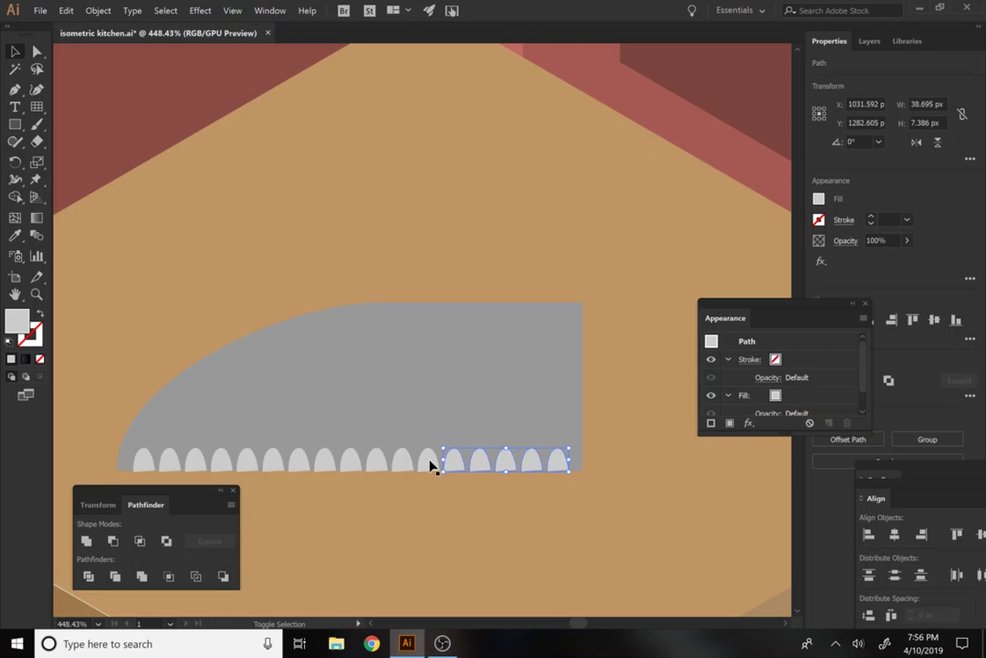
double_click(403, 461)
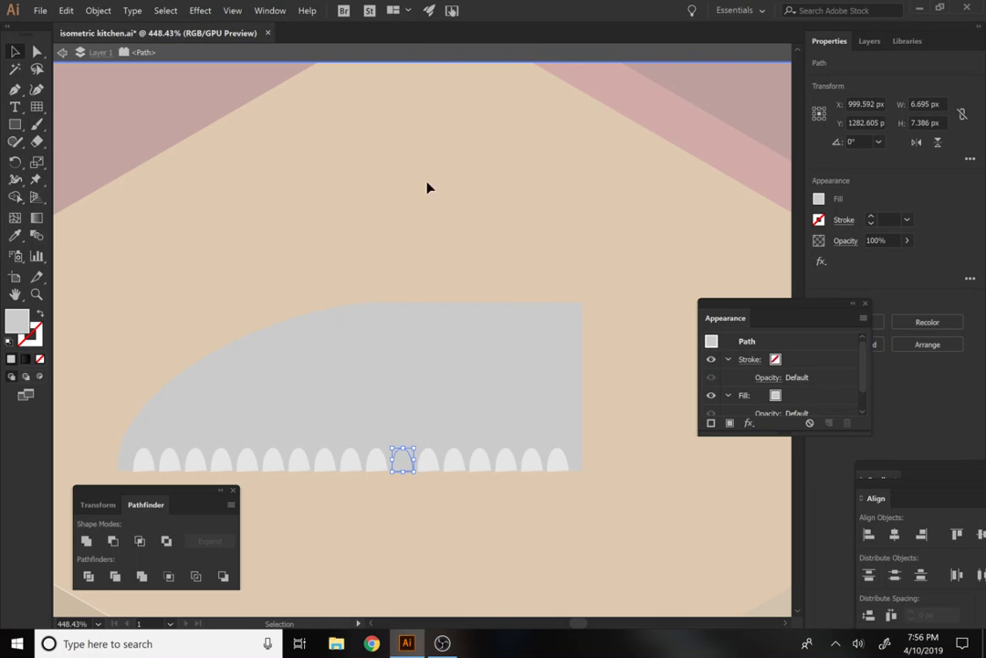
left_click(423, 54)
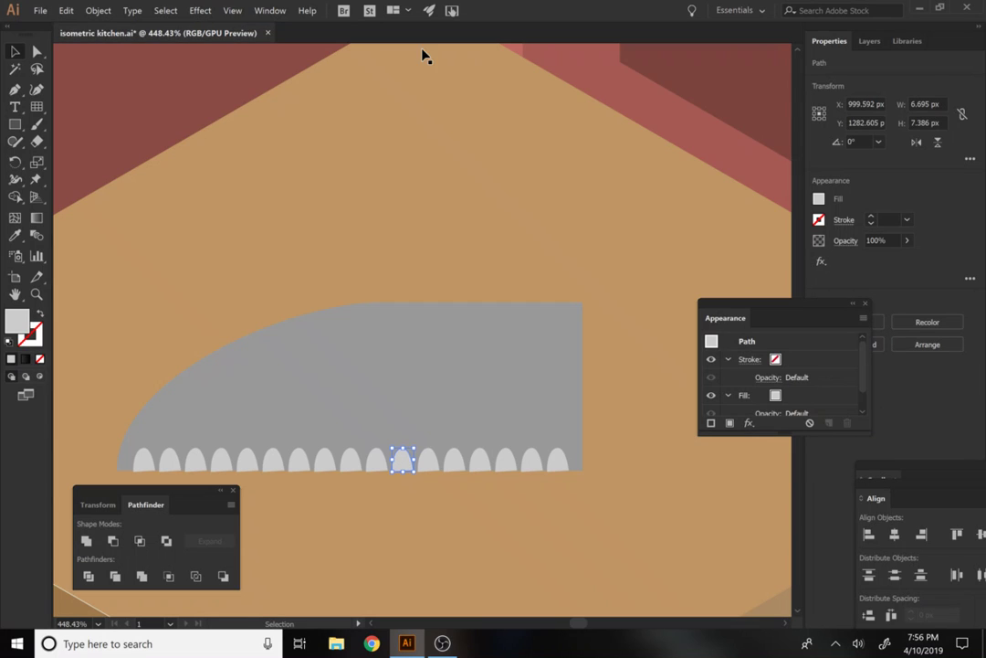
Group all 17 teeth with the grey blade shape
left_click(559, 464, "shift")
left_click(530, 462)
left_click(533, 464, "shift")
left_click(508, 464, "shift")
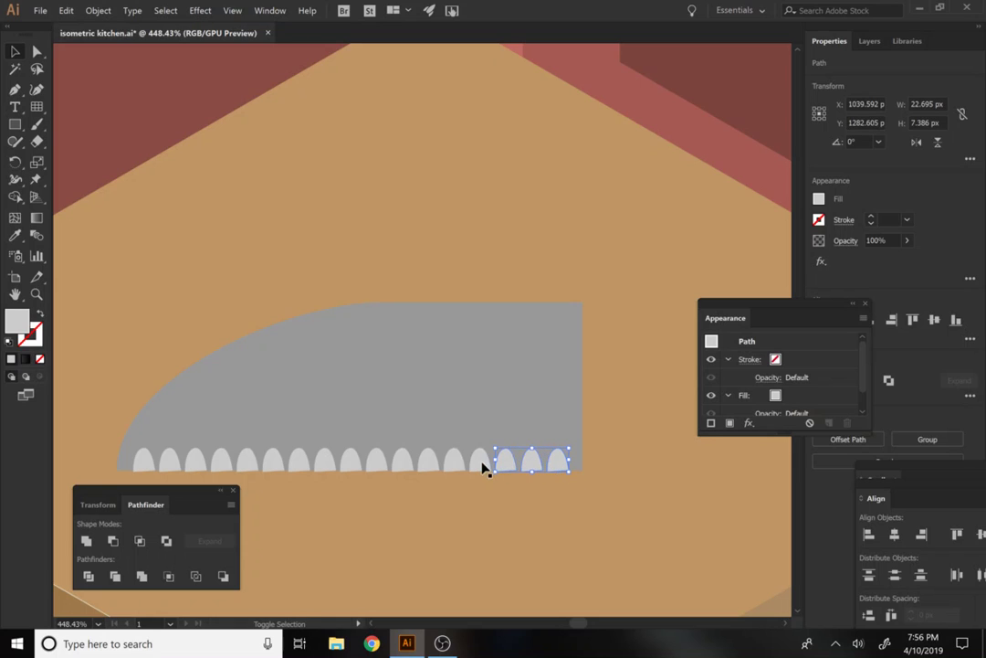
left_click(482, 464, "shift")
left_click(448, 460, "shift")
left_click(428, 463, "shift")
left_click(352, 462, "shift")
left_click(327, 463, "shift")
left_click(299, 462, "shift")
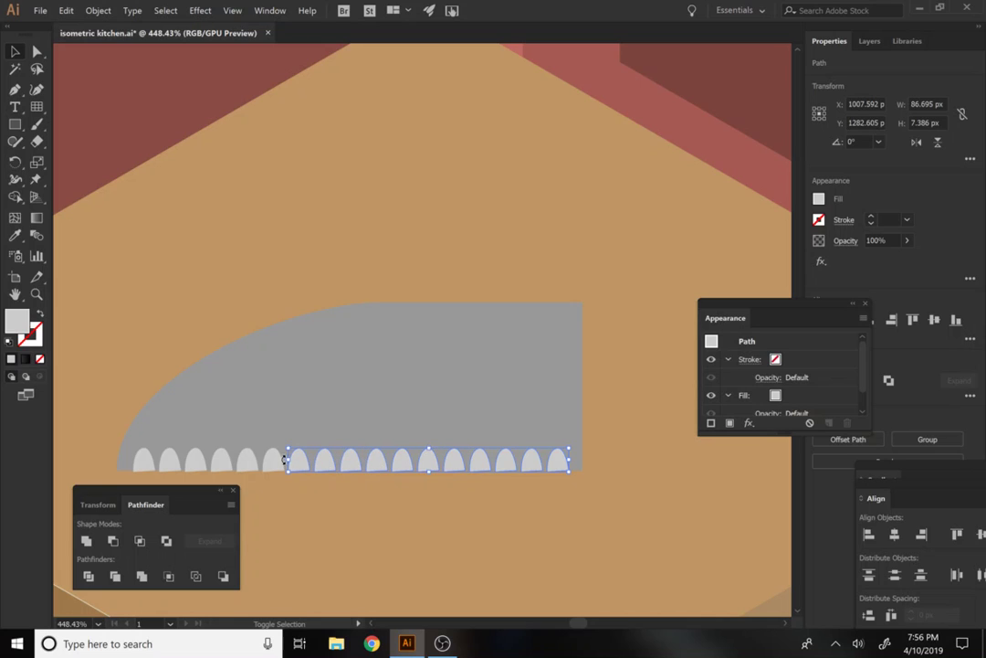
left_click(274, 463, "shift")
left_click(248, 462, "shift")
left_click(222, 462, "shift")
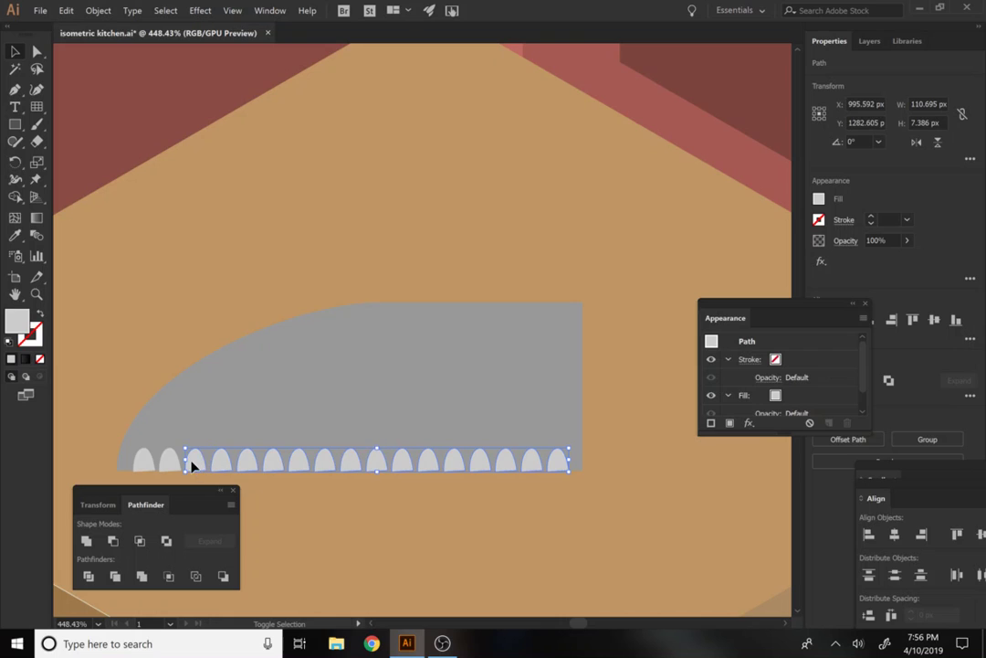
left_click(169, 462, "shift")
left_click(143, 462, "shift")
left_click(222, 426, "shift")
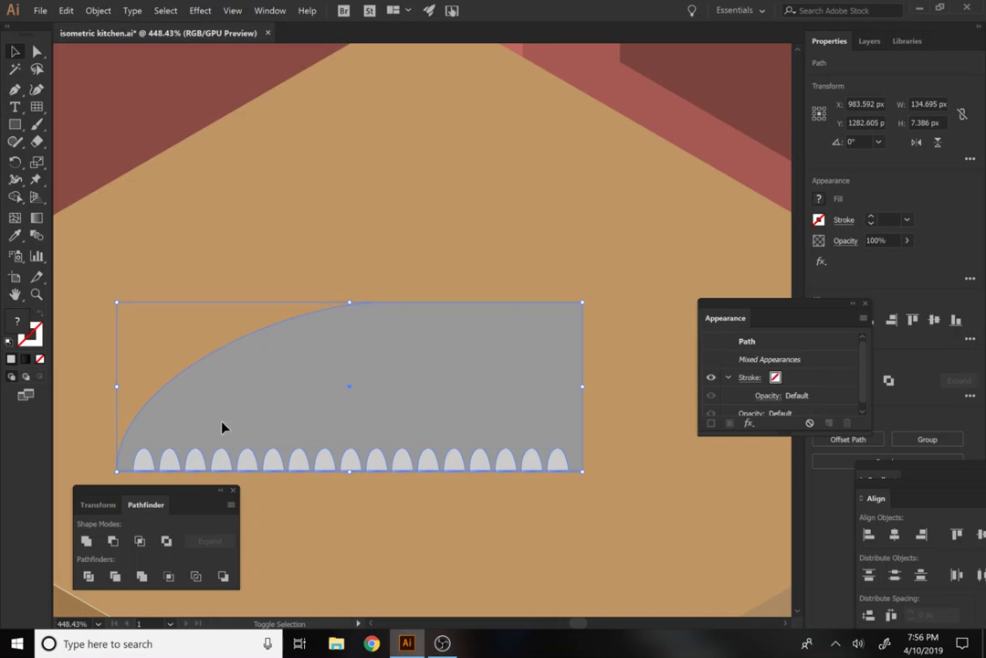
key("ctrl+g")
Draw a 90 × 24 px rectangle as the knife's handle, extending right from the blade's upper-right corner
left_click_drag(386, 388, 167, 388)
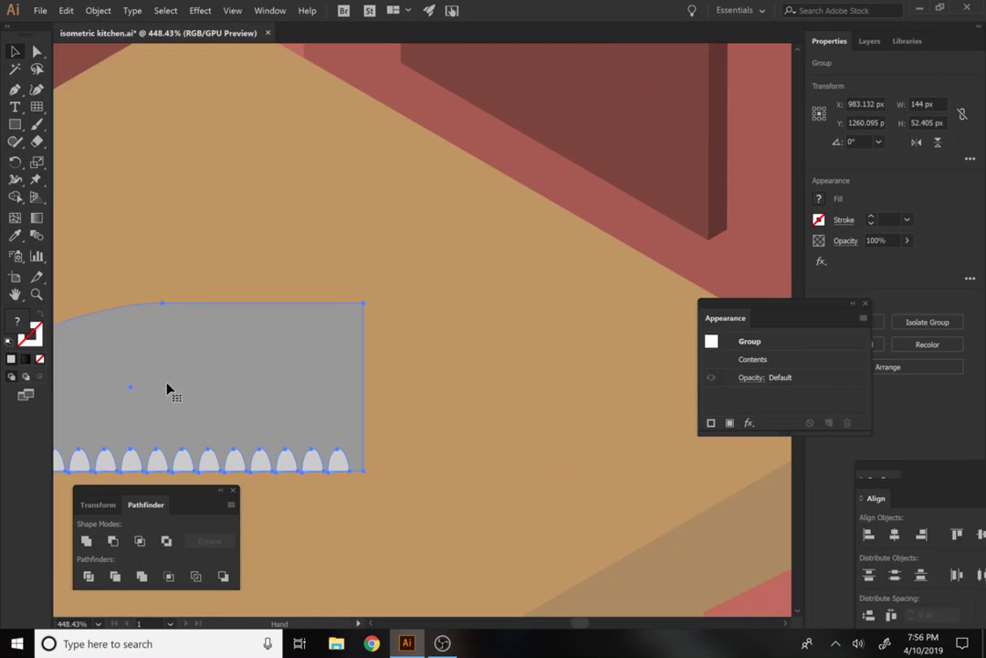
left_click(7, 125)
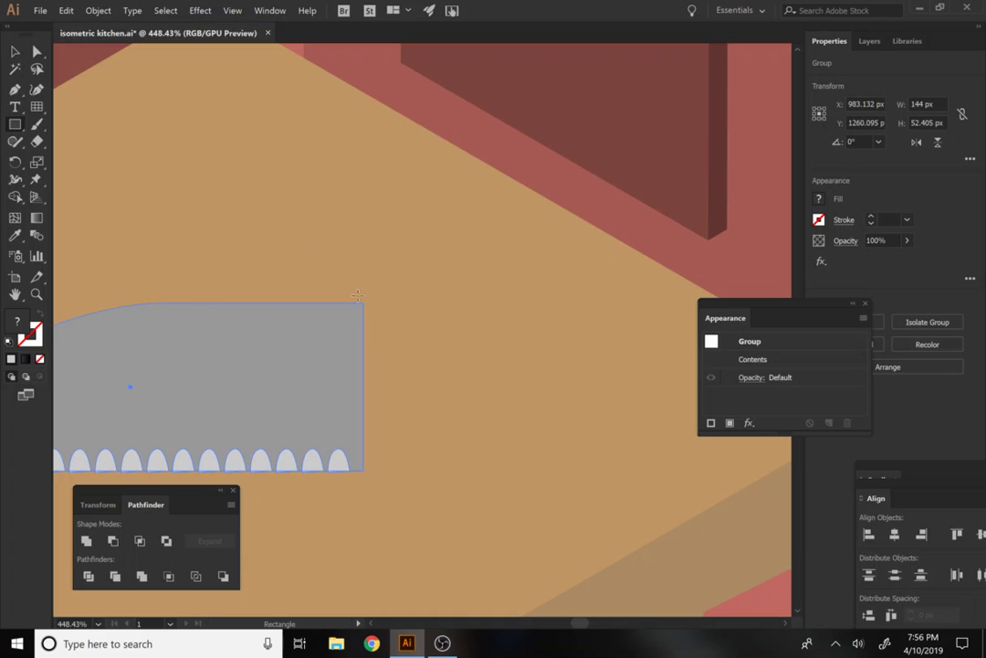
left_click_drag(363, 303, 654, 379)
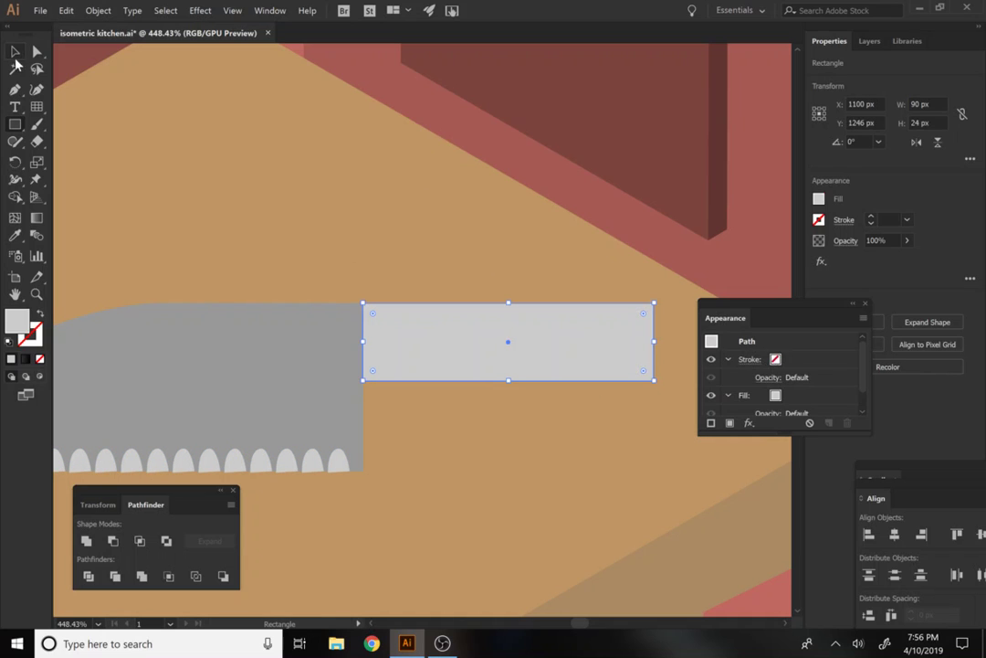
Round the handle's two outer corners, the lower one much more than the upper, and fill the handle with a dark grey swatch
left_click(36, 51)
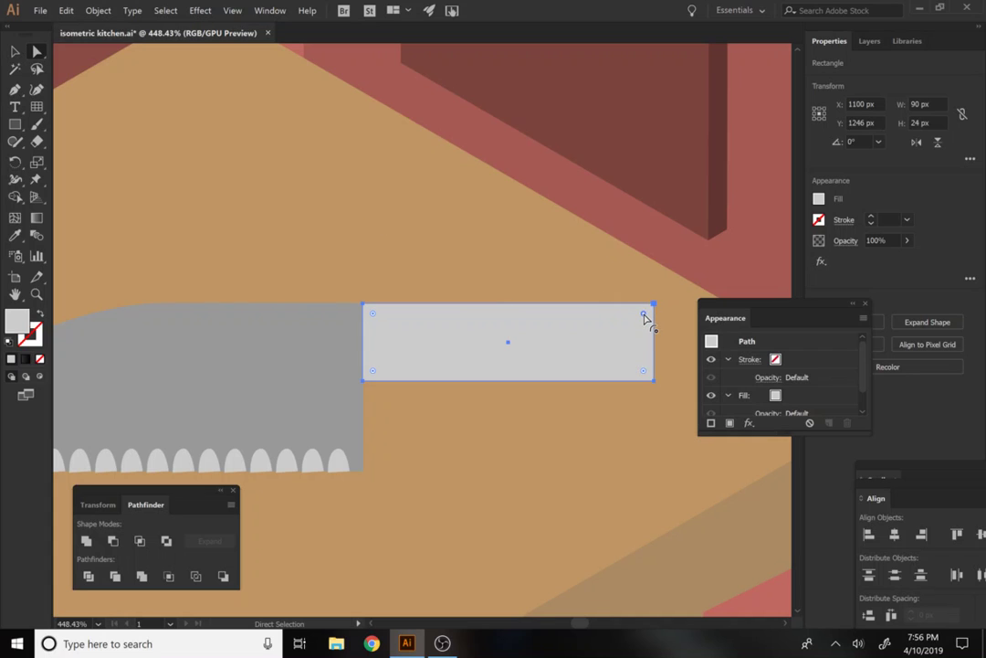
left_click_drag(644, 316, 637, 315)
left_click_drag(643, 373, 588, 342)
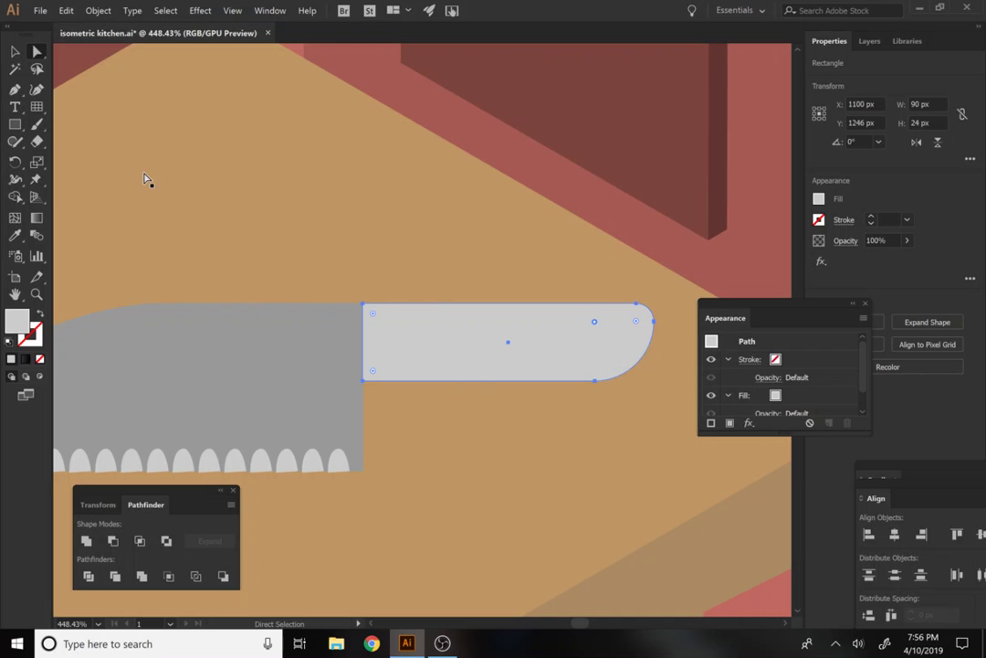
left_click(819, 199)
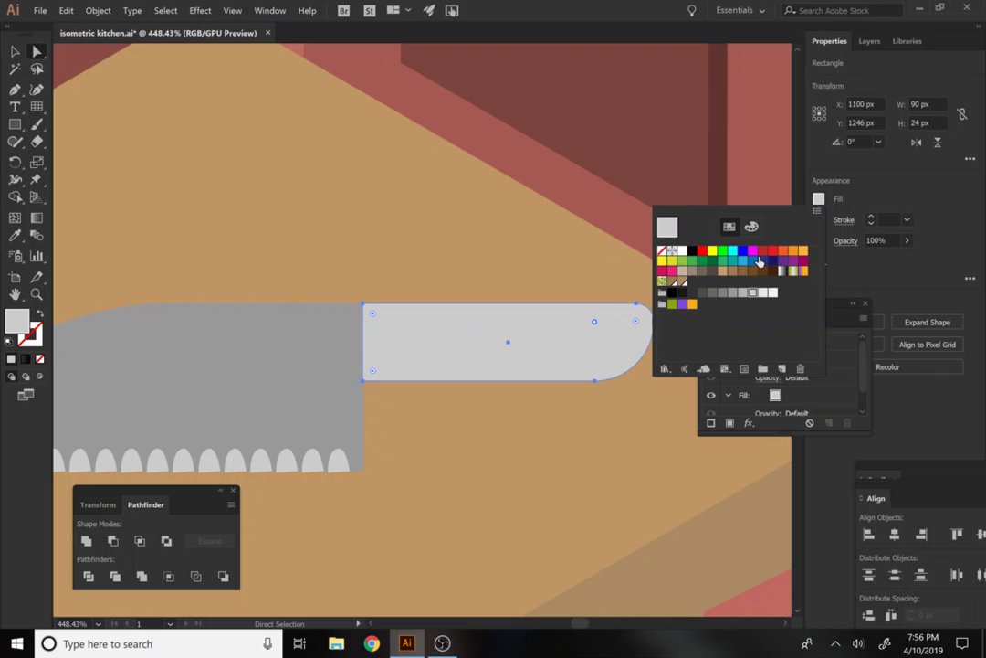
left_click(693, 292)
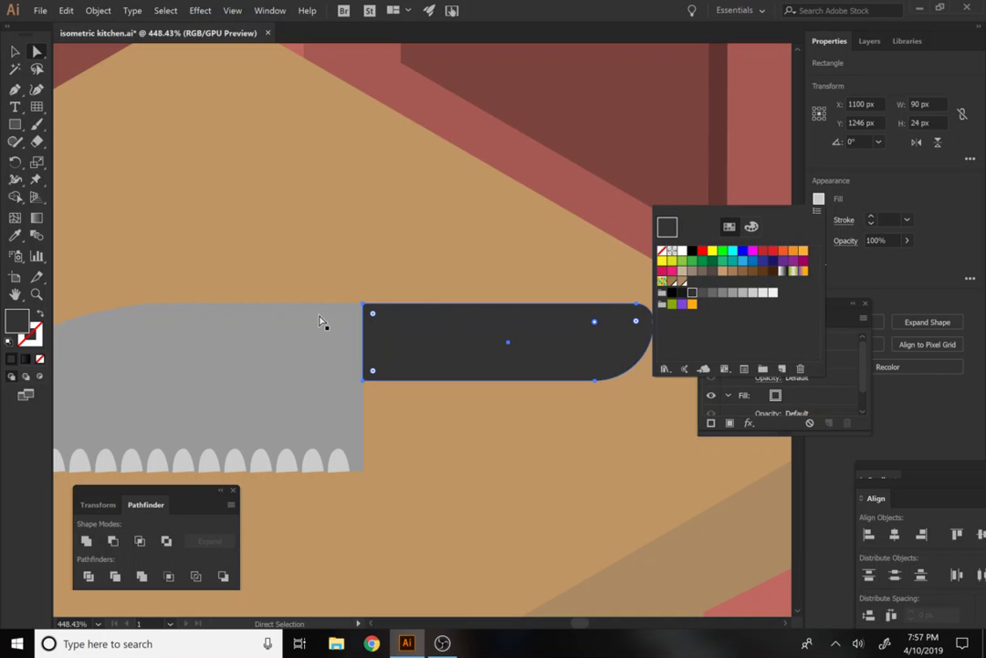
left_click(16, 125)
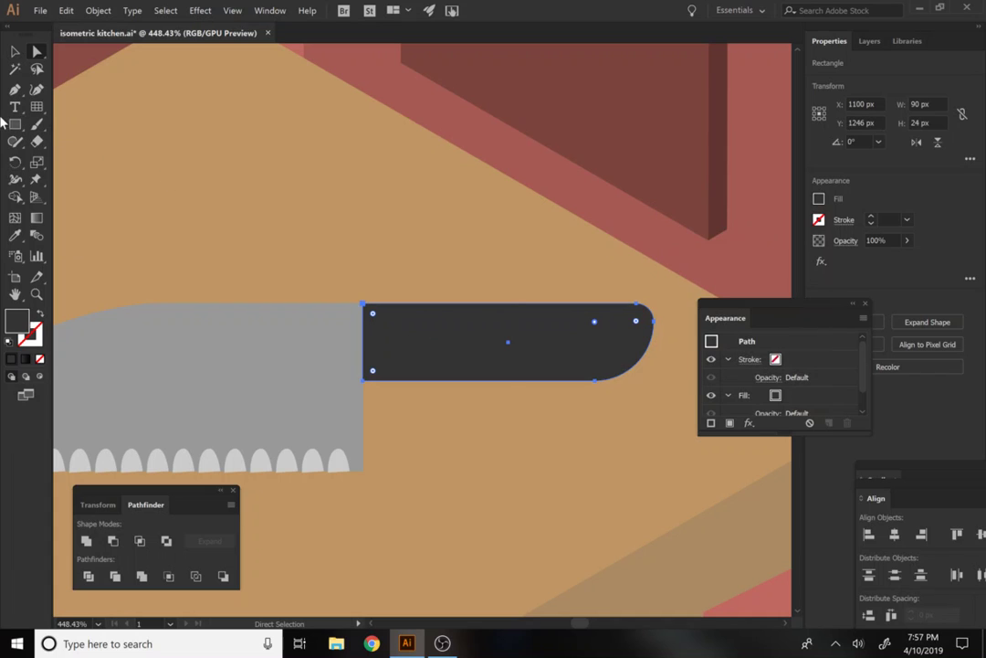
left_click(16, 127)
left_click_drag(407, 337, 423, 352)
key("ctrl+z")
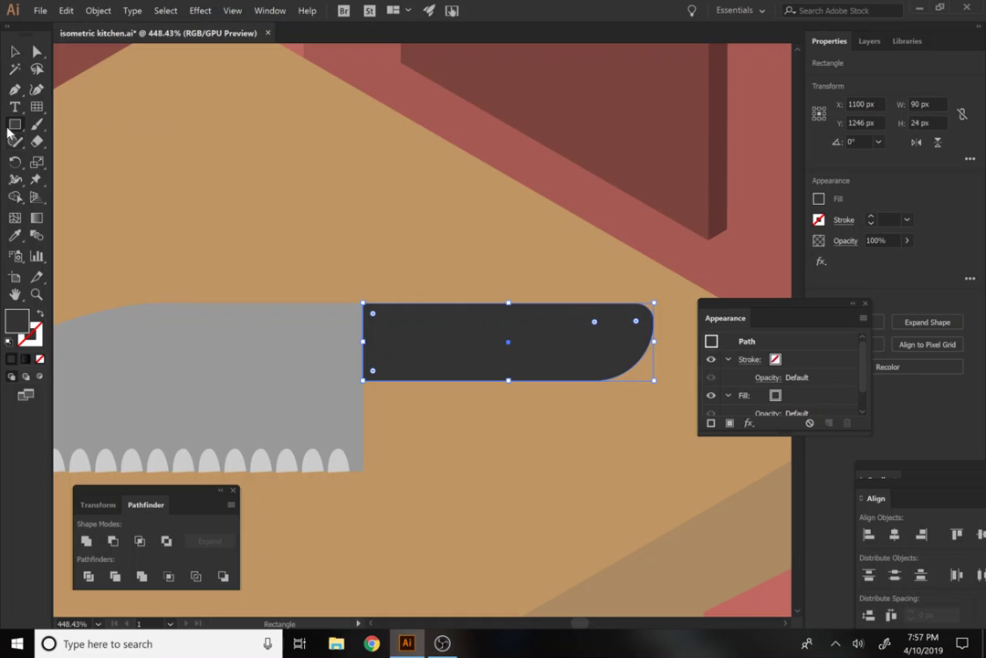
Draw an 8 px circle on the handle near the blade and fill it with the blade's grey using the Eyedropper
left_click_drag(11, 128, 72, 159)
left_click_drag(398, 339, 425, 366)
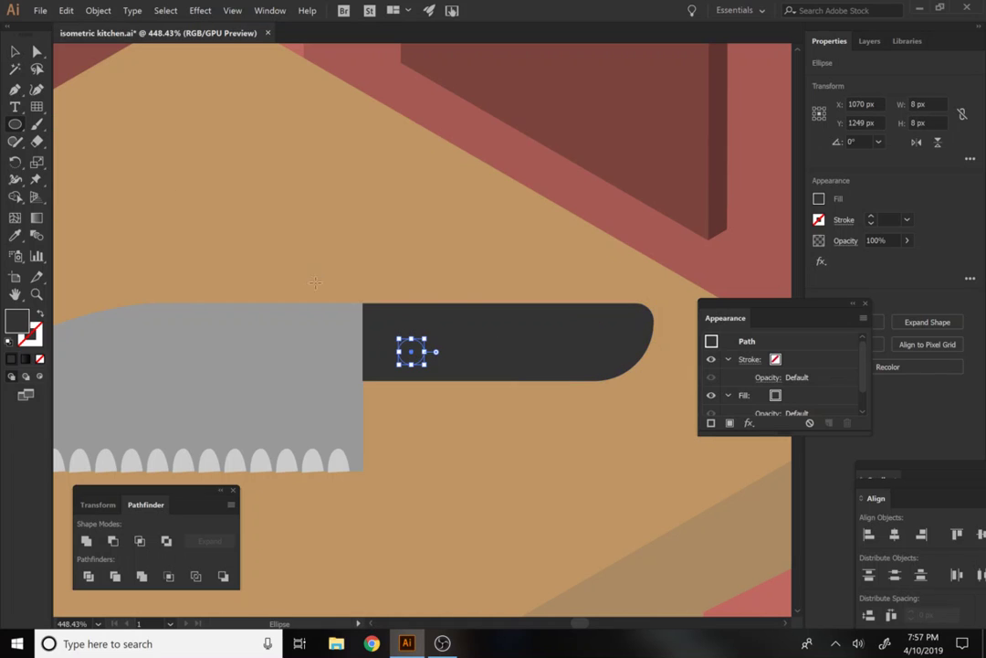
left_click(820, 200)
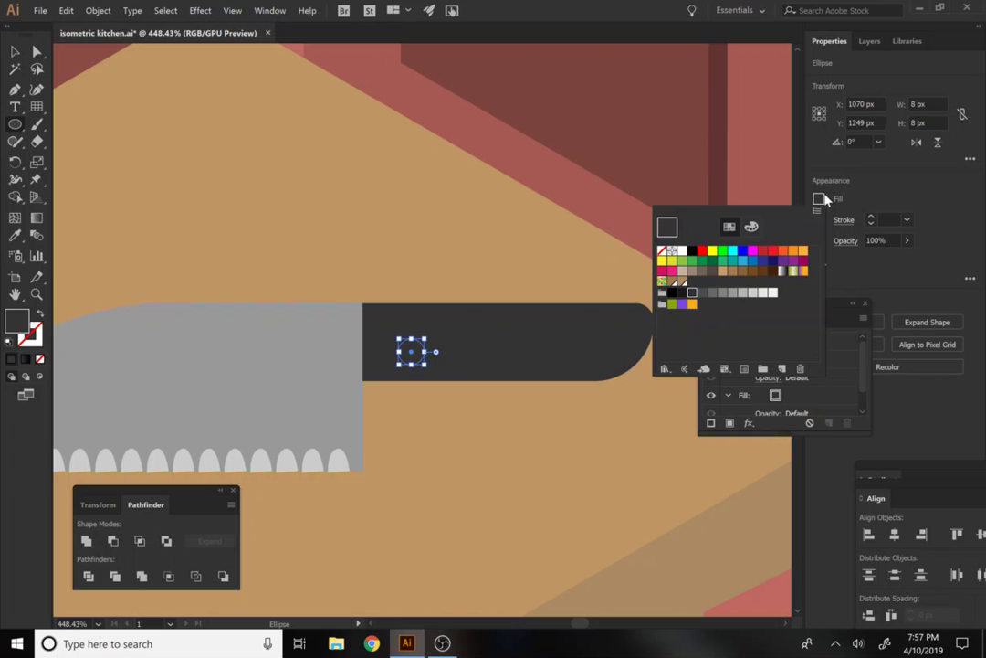
left_click(753, 292)
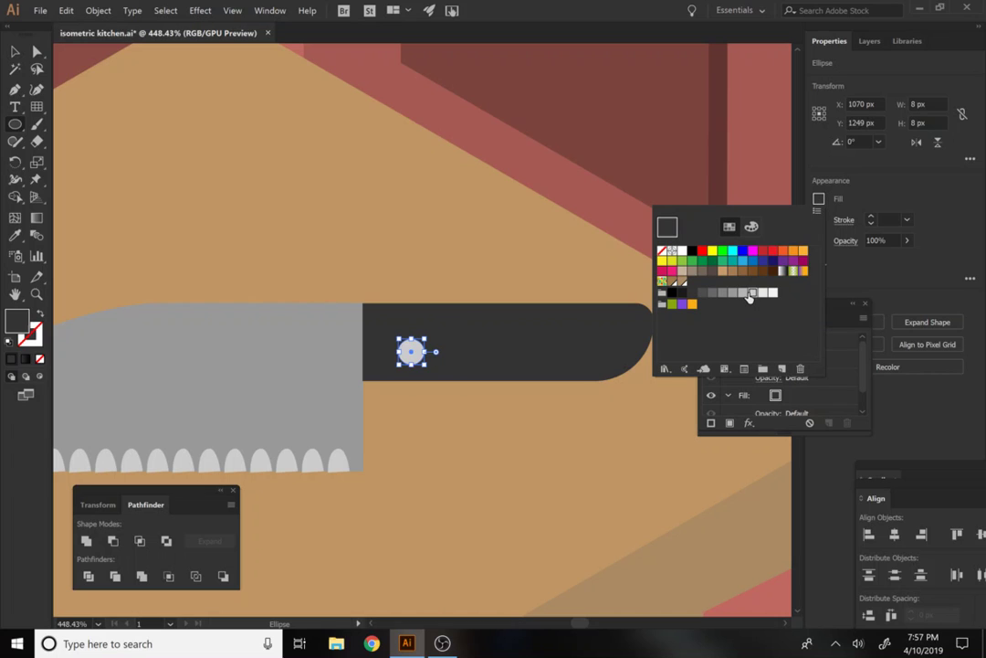
key("Escape")
key("i")
left_click(253, 258)
left_click(228, 321)
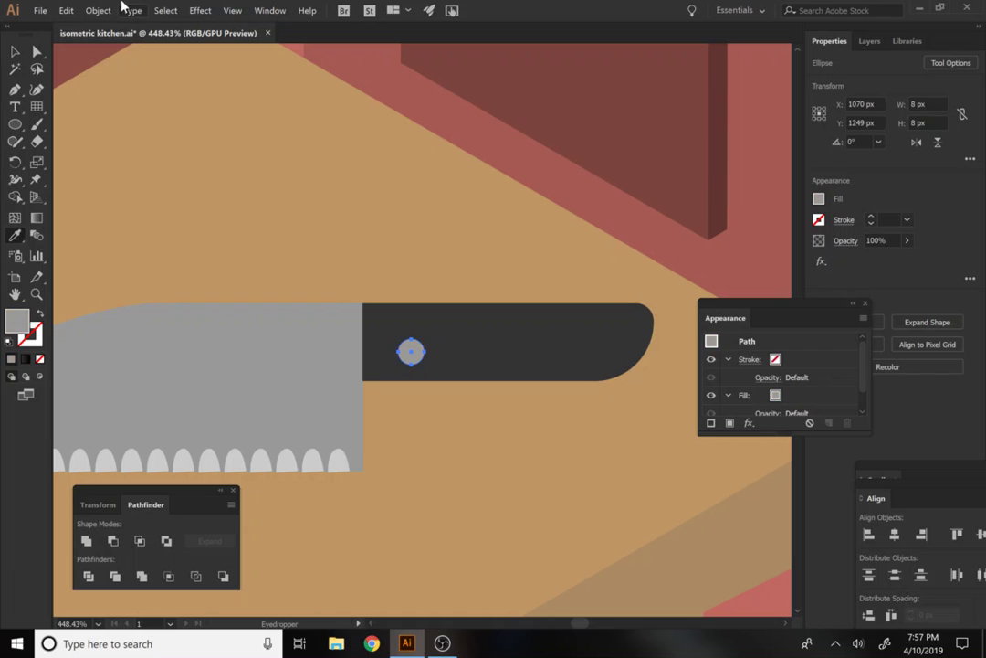
Centre the grey circle vertically on the handle, using the handle as the key object
left_click(14, 52)
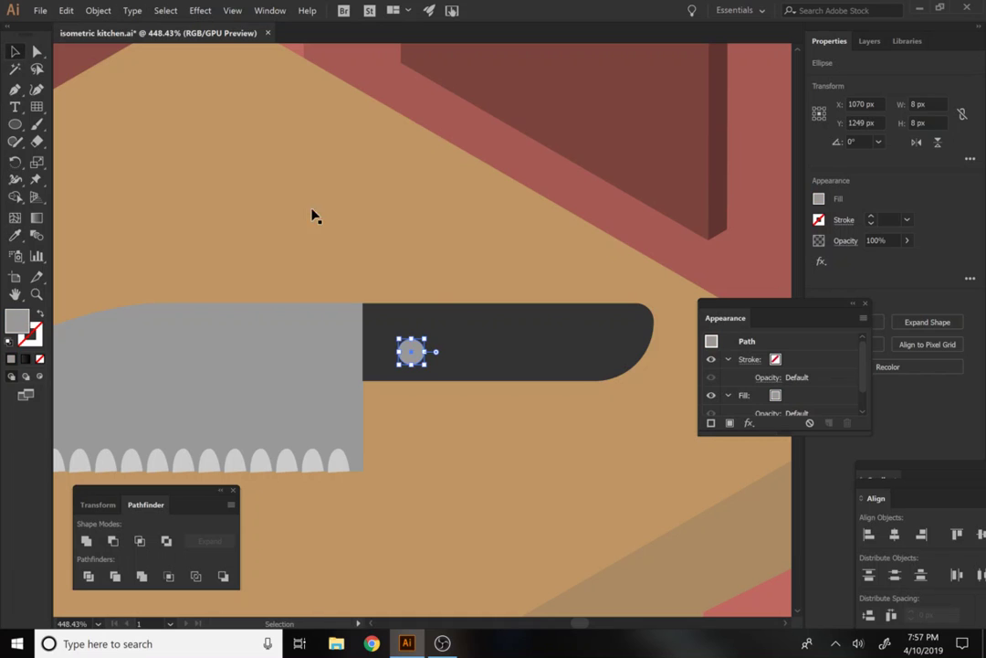
left_click(539, 370)
left_click(932, 318)
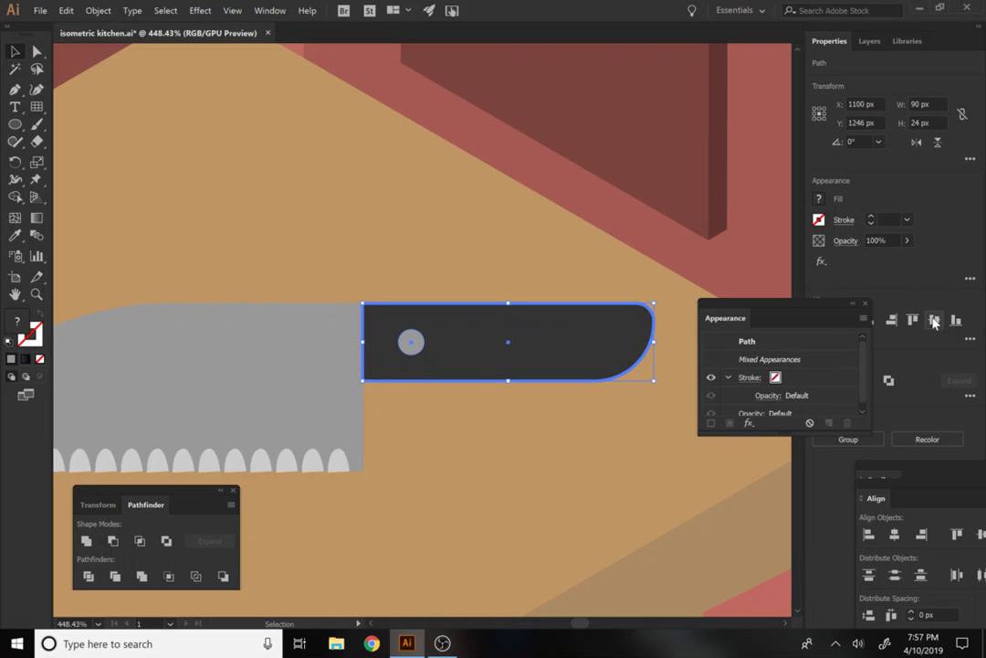
left_click(419, 263)
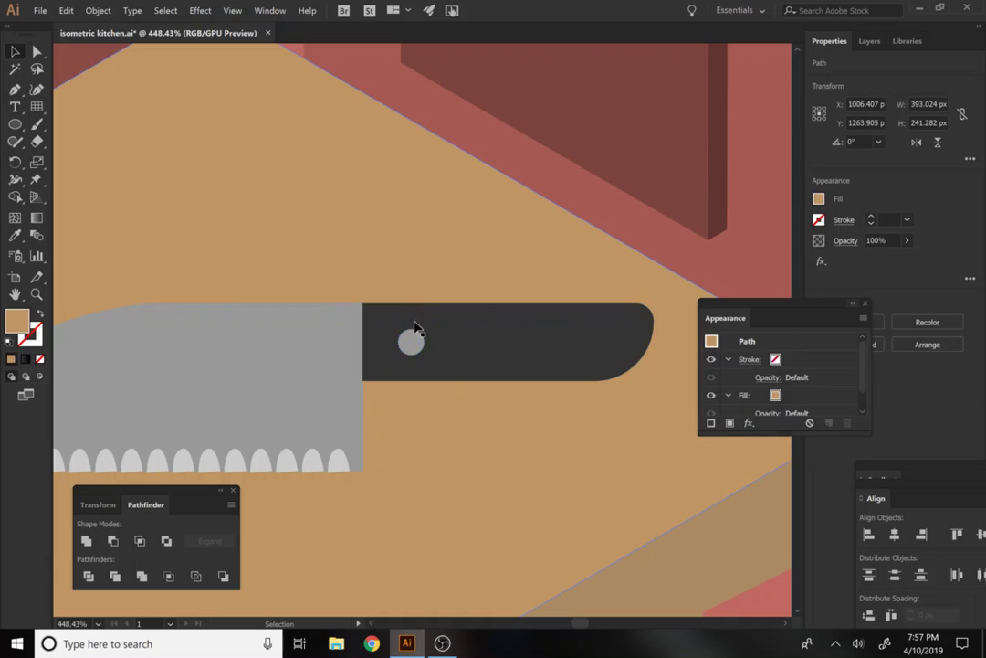
Duplicate the grey circle level with the first near the handle's rounded end, and group both circles with the handle
left_click_drag(414, 336, 569, 346)
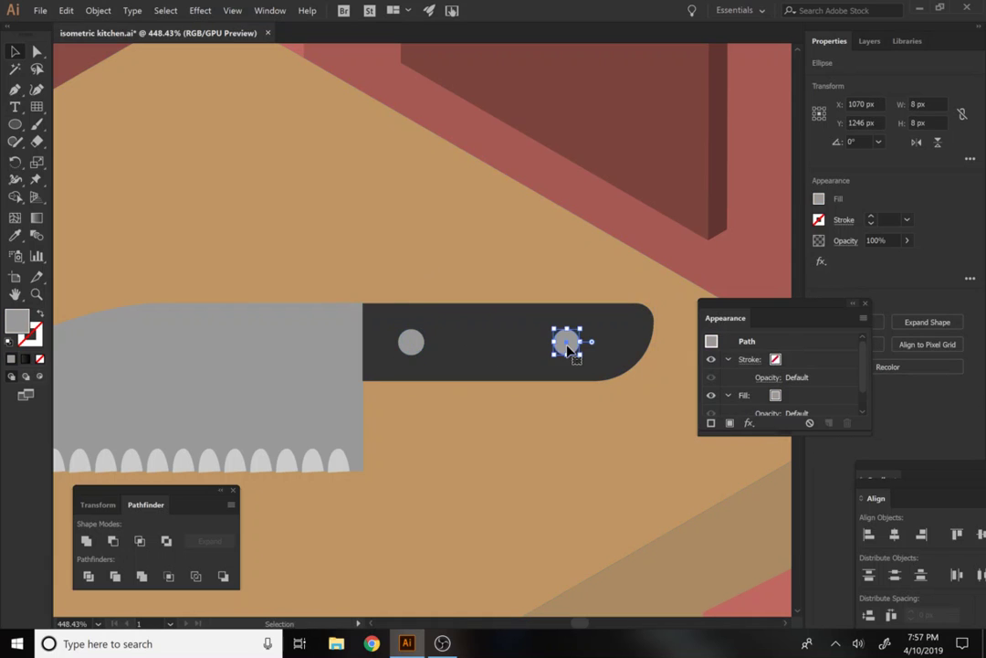
left_click(468, 356, "shift")
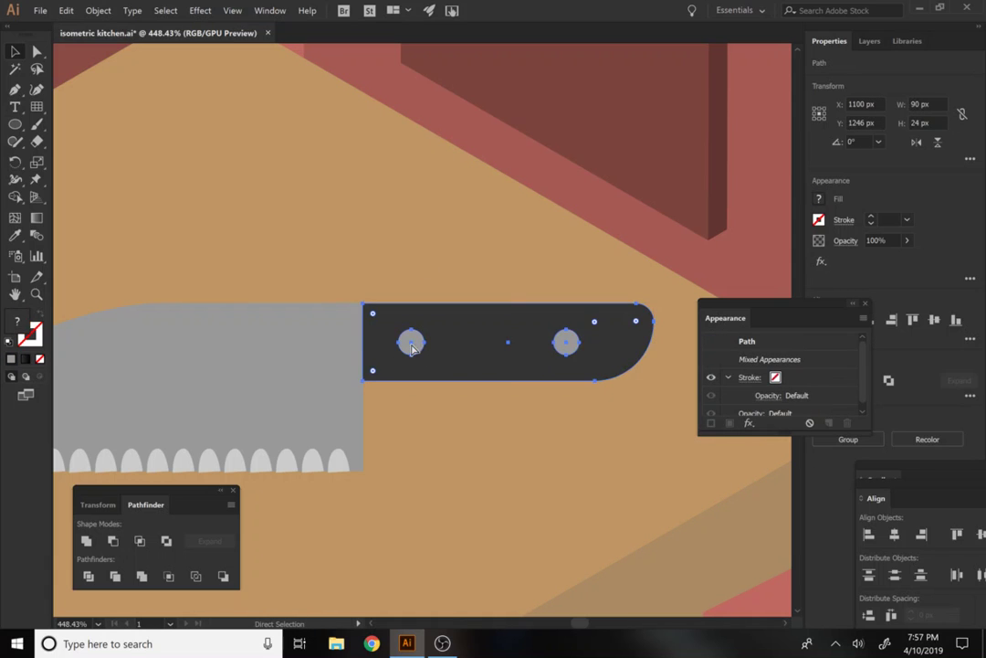
key("ctrl+g")
left_click(278, 391, "shift")
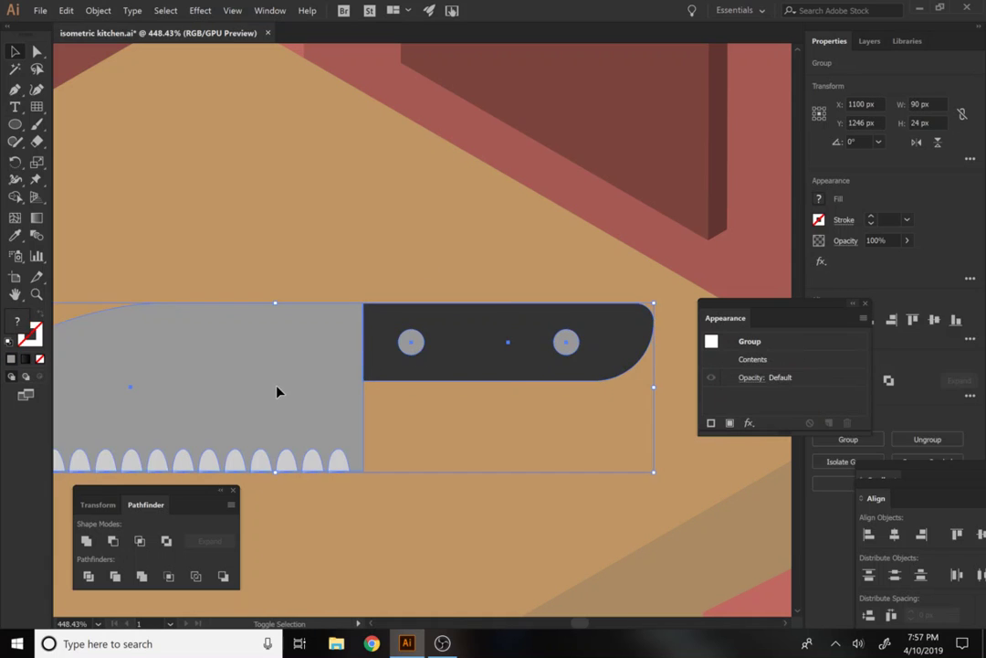
left_click(645, 322, "shift")
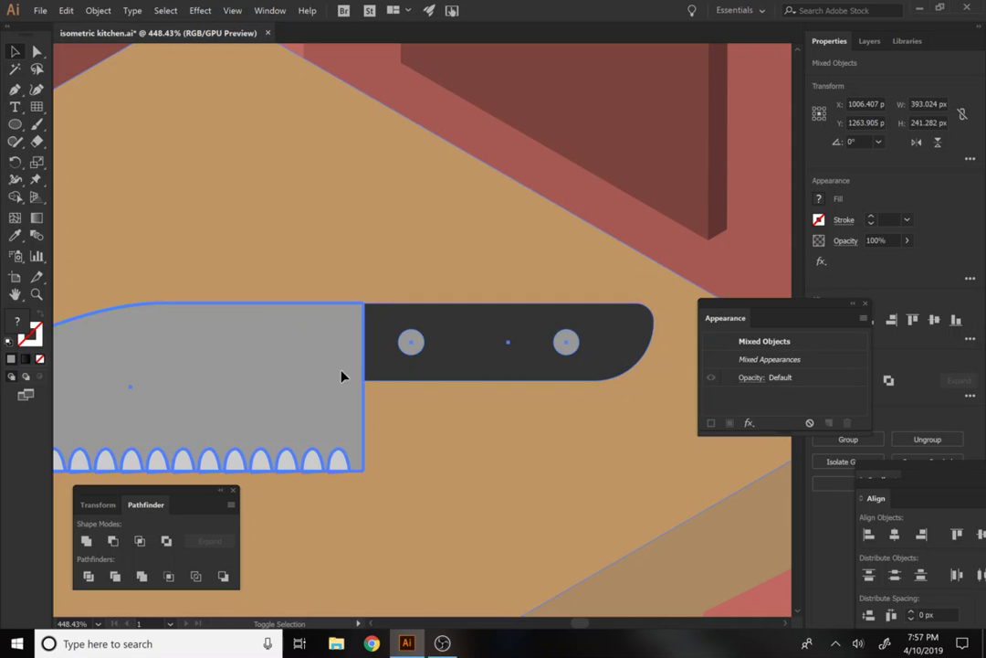
double_click(465, 472)
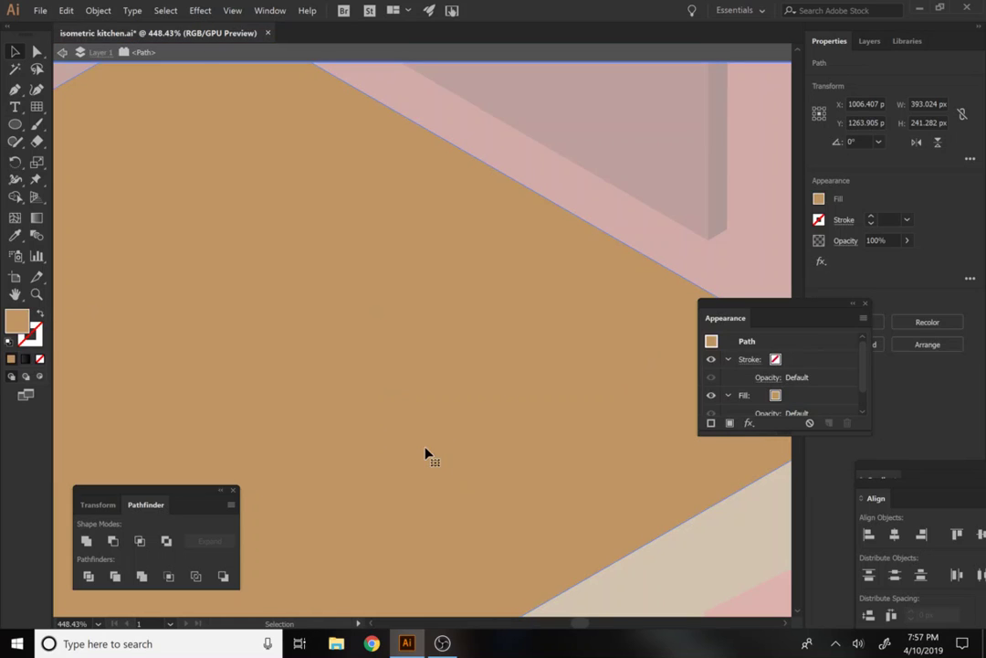
left_click(436, 52)
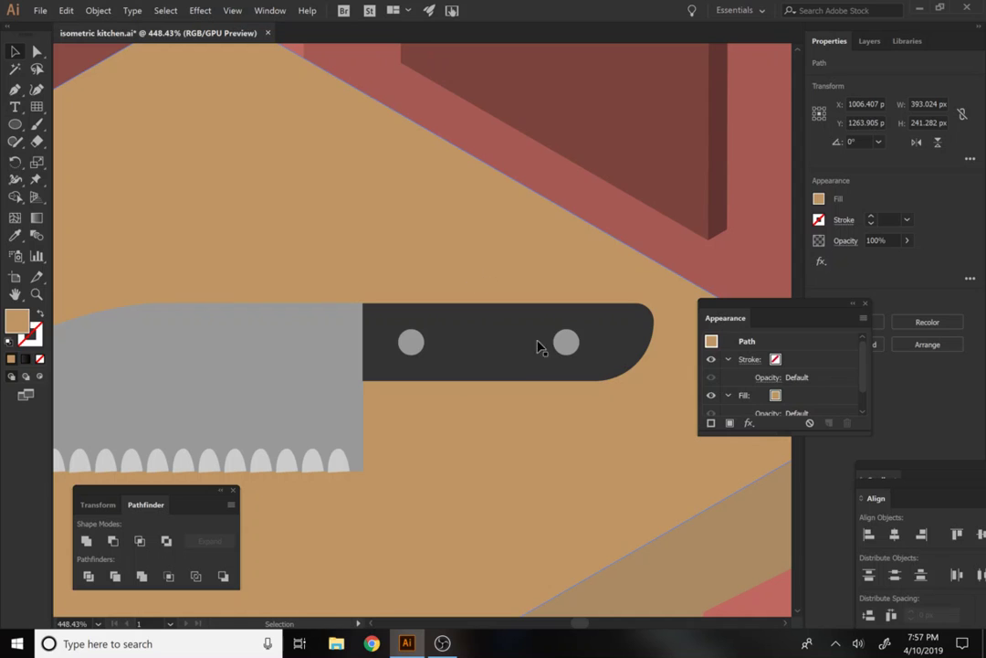
Scale the blade and handle groups down together proportionally to about 158 × 35 px
key("z")
left_click(451, 323, "alt")
left_click(407, 326, "alt")
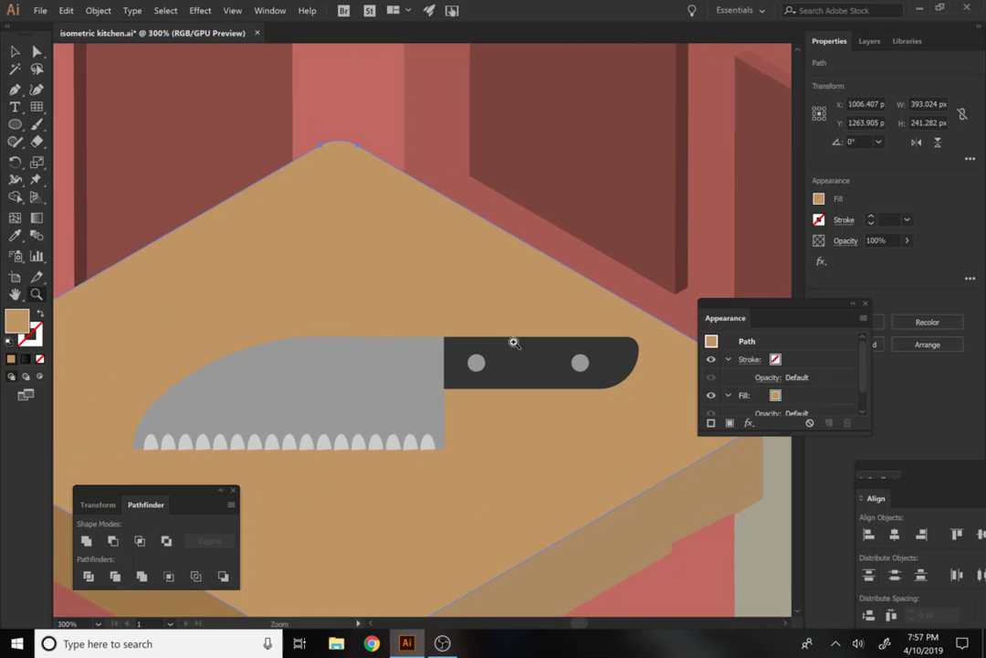
key("v")
left_click(375, 407)
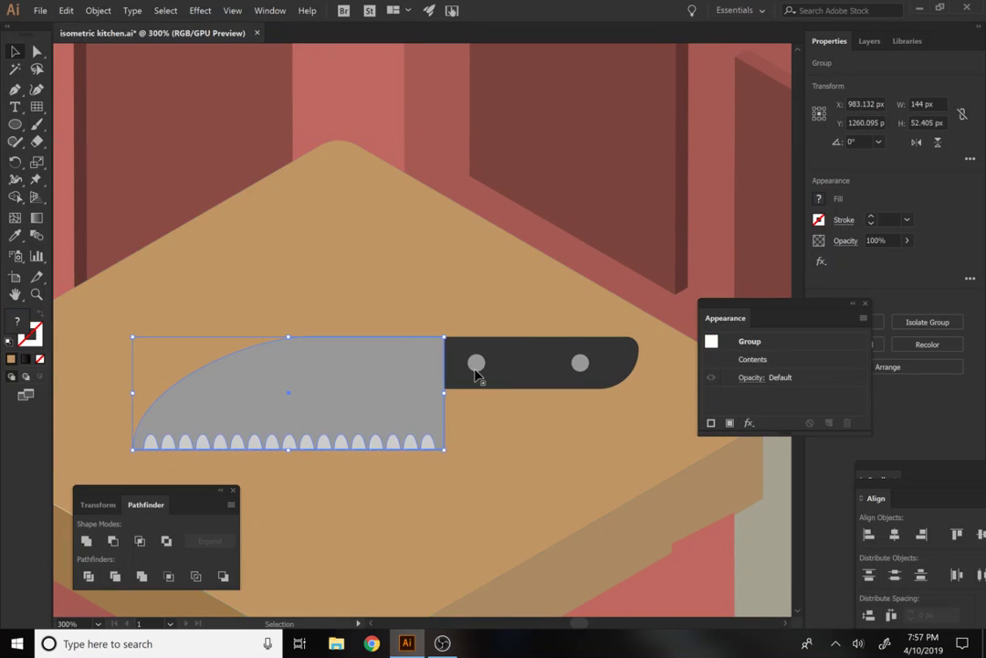
left_click(476, 376, "shift")
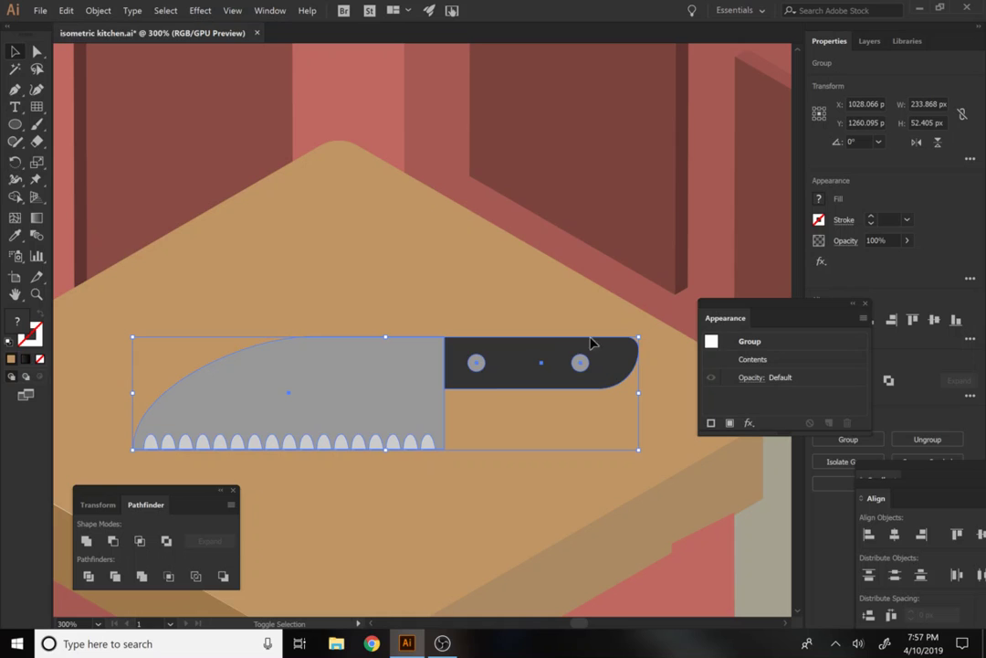
left_click_drag(638, 337, 557, 374)
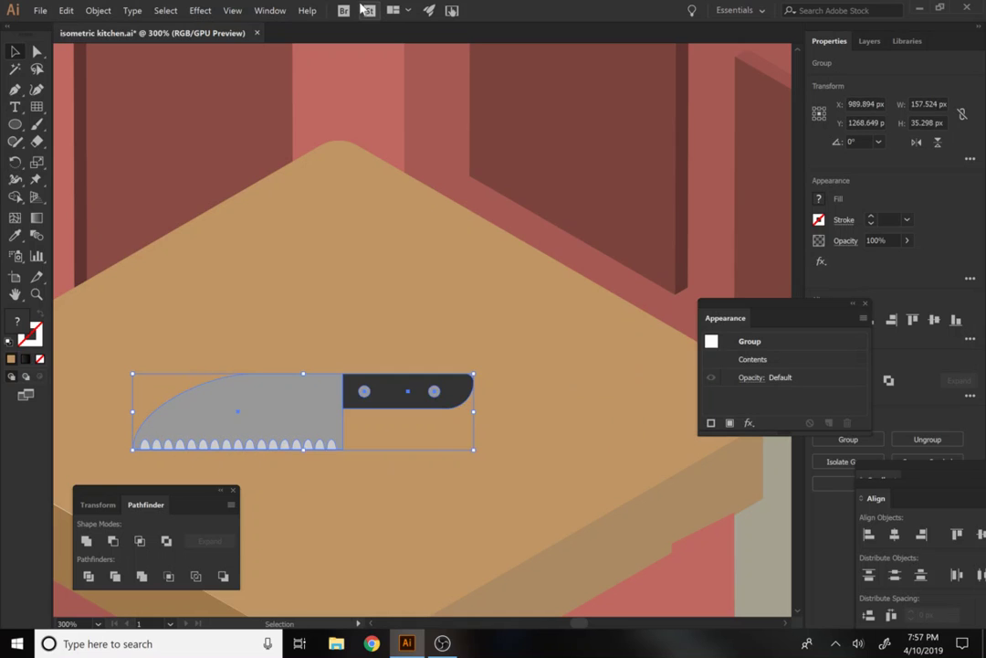
left_click(201, 13)
mouse_move(222, 92)
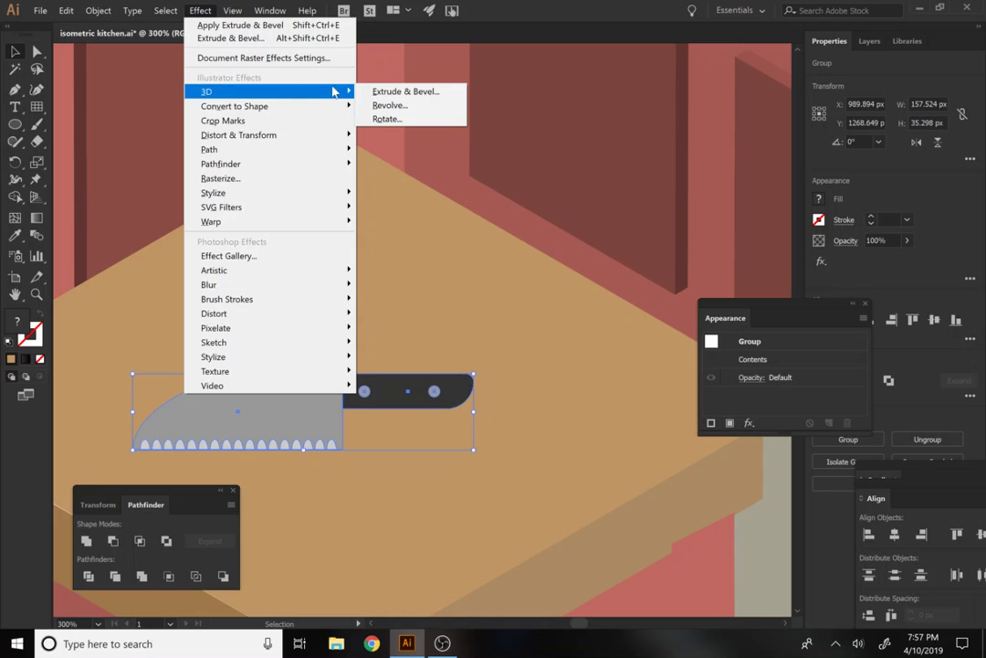
left_click(373, 92)
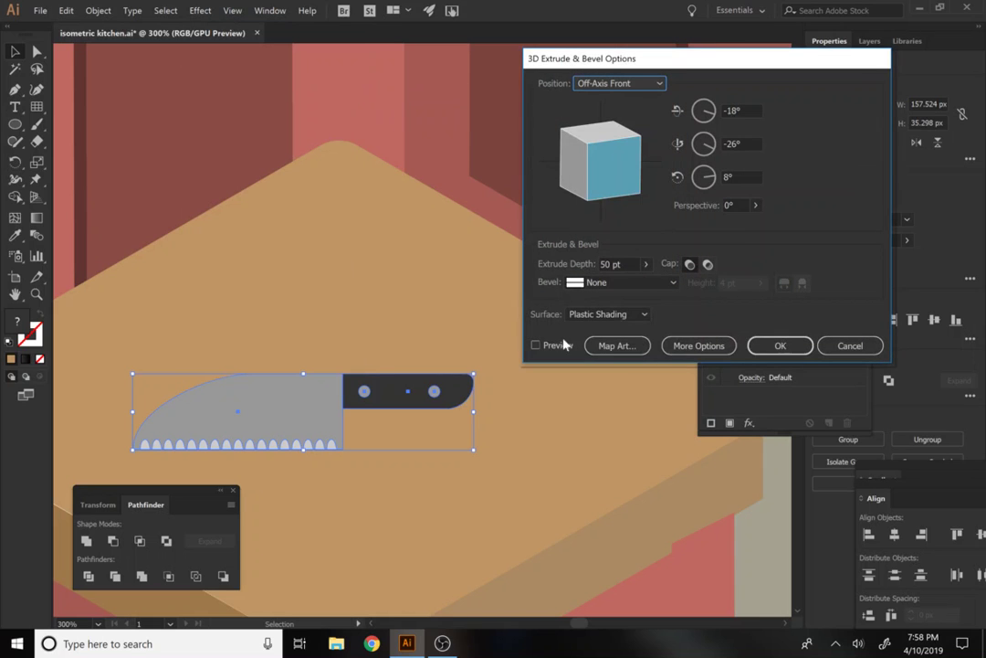
left_click(594, 83)
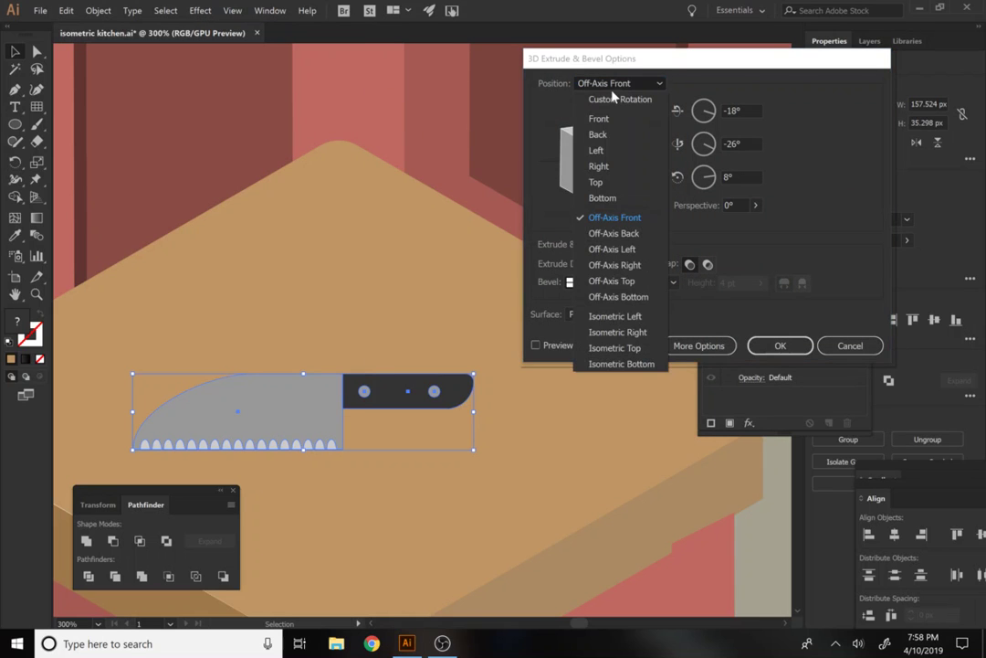
left_click(614, 348)
left_click(558, 347)
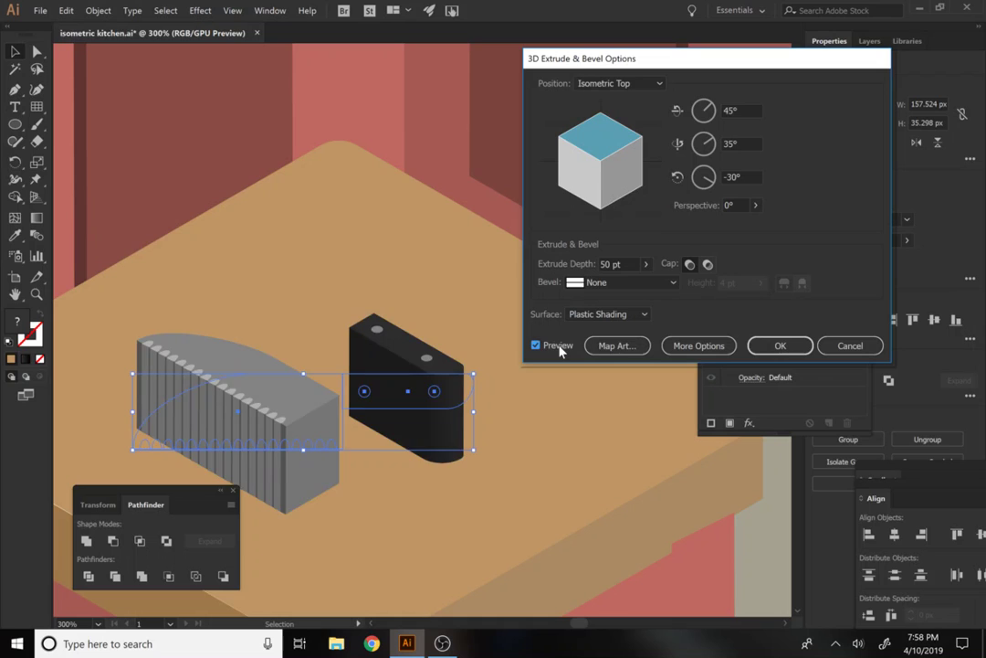
left_click(606, 281)
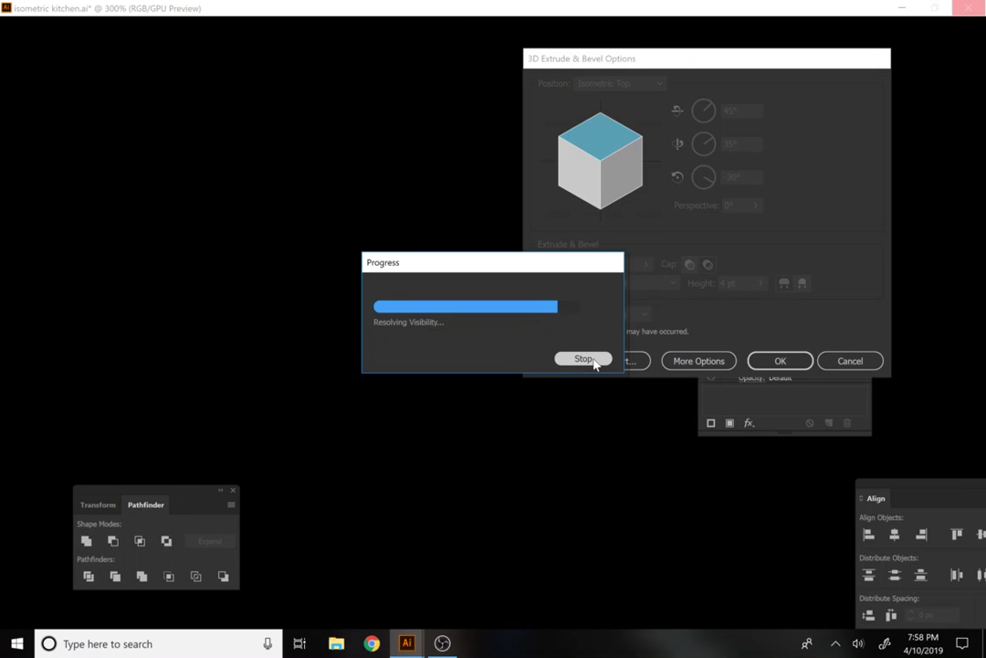
left_click(585, 359)
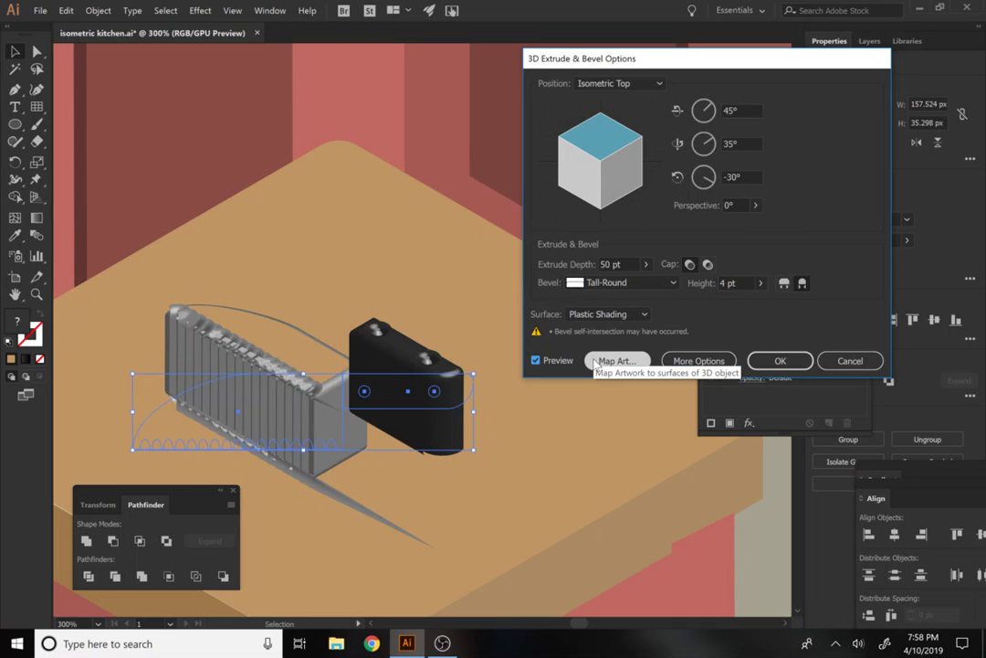
left_click(623, 282)
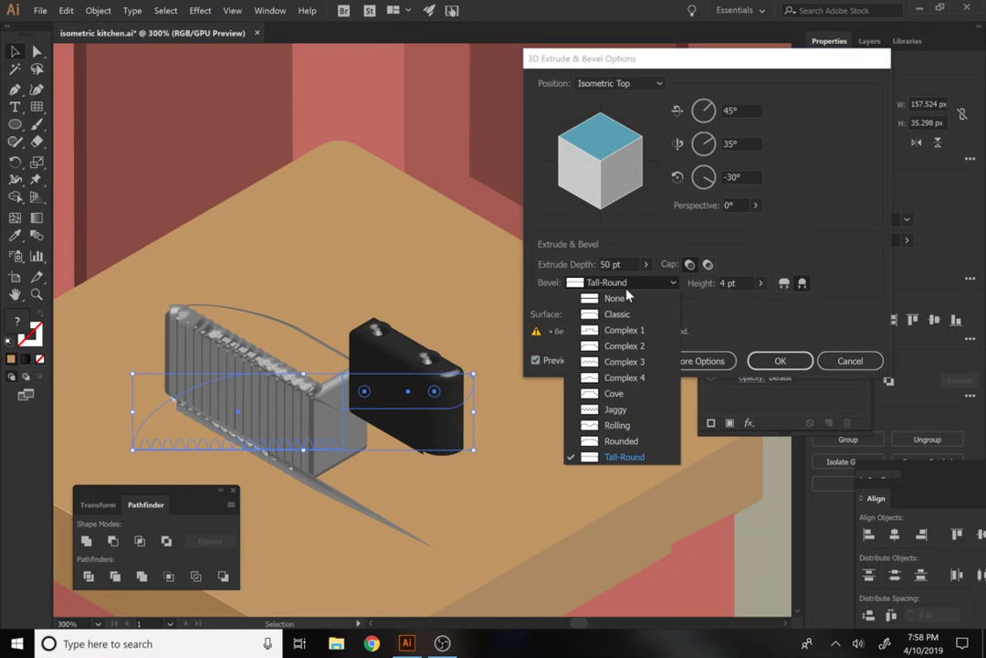
left_click(621, 300)
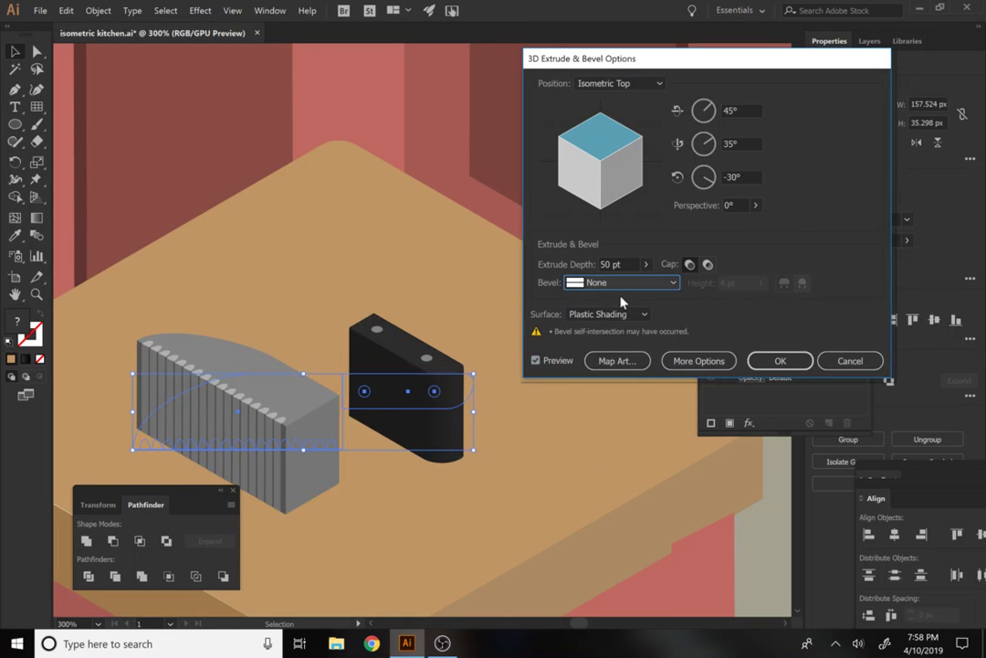
left_click(848, 361)
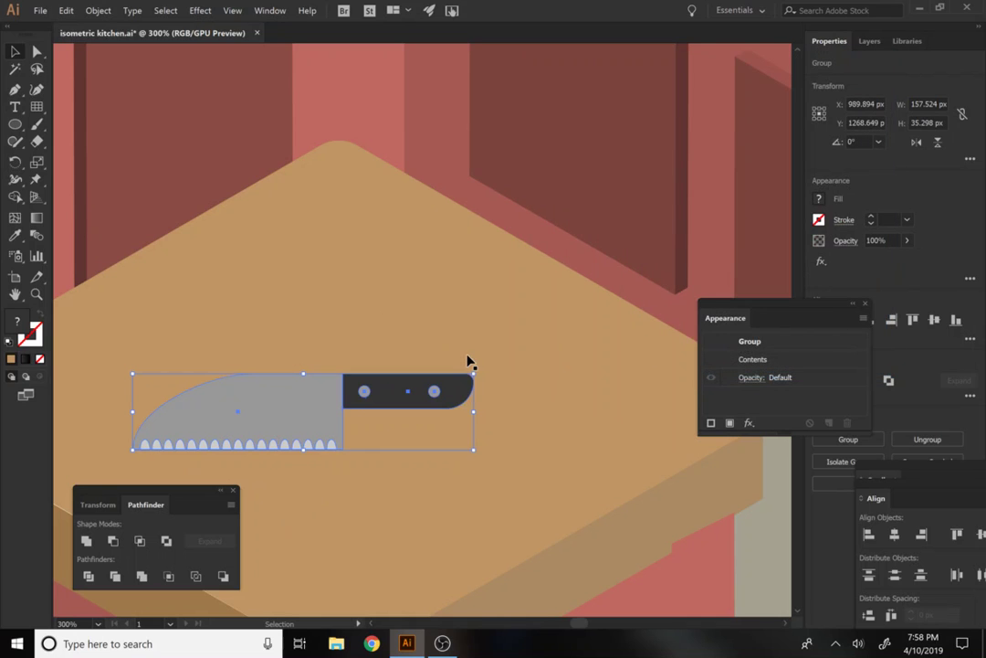
Apply 3D Extrude & Bevel to the knife with Isometric Top position and 5 pt depth, and move it to the countertop's rear-right edge
left_click(201, 10)
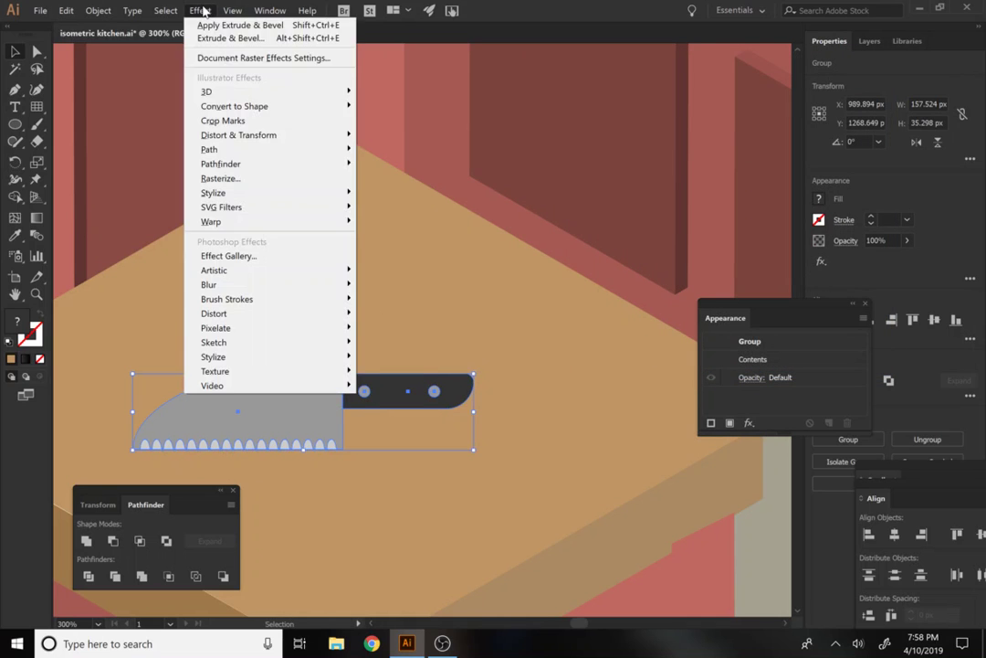
mouse_move(274, 91)
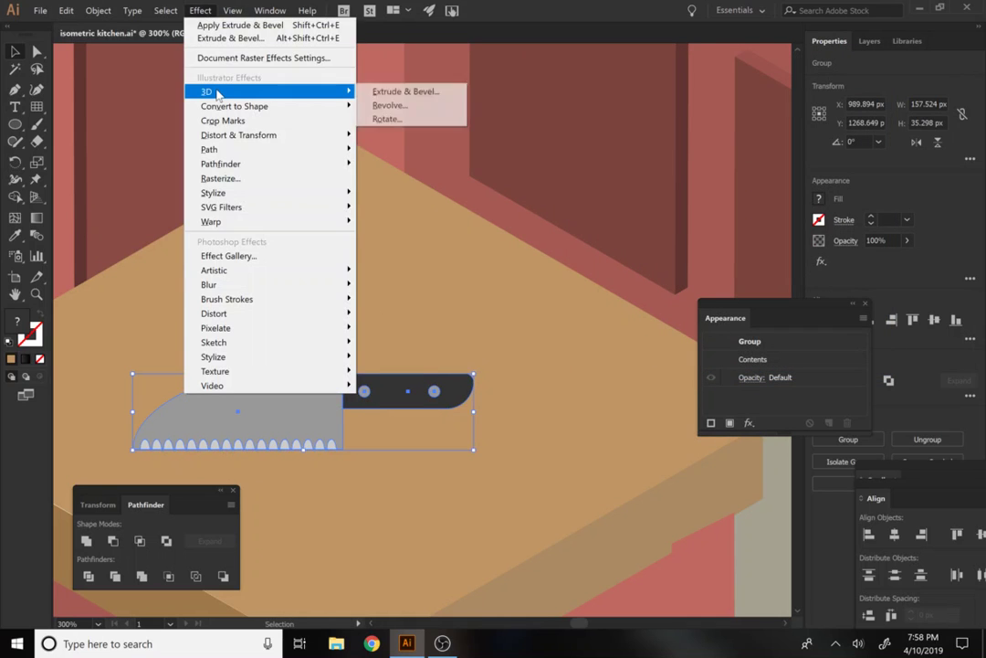
left_click(402, 92)
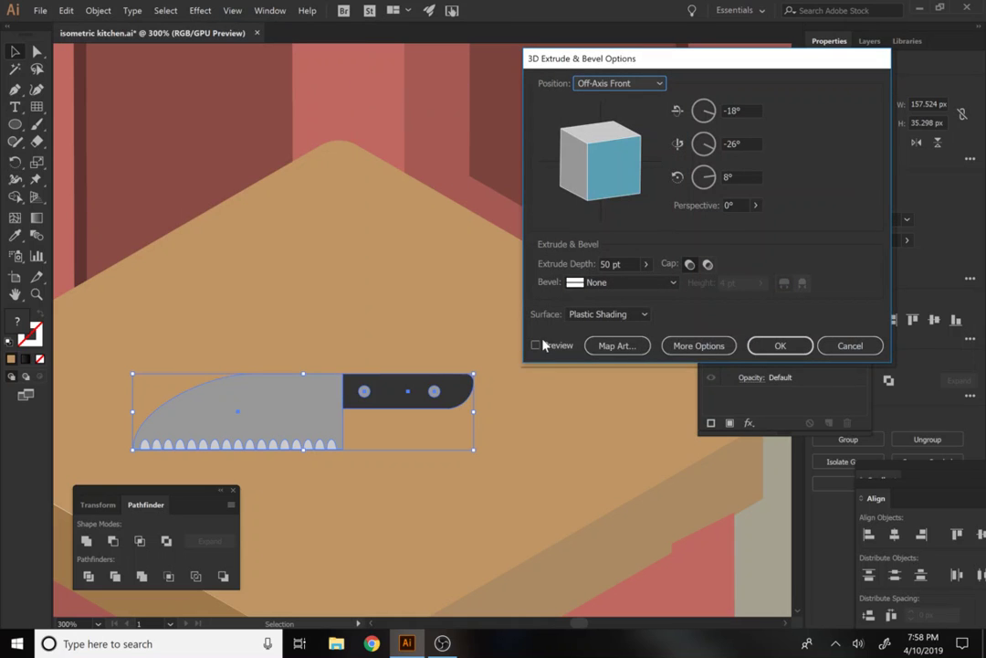
left_click(598, 85)
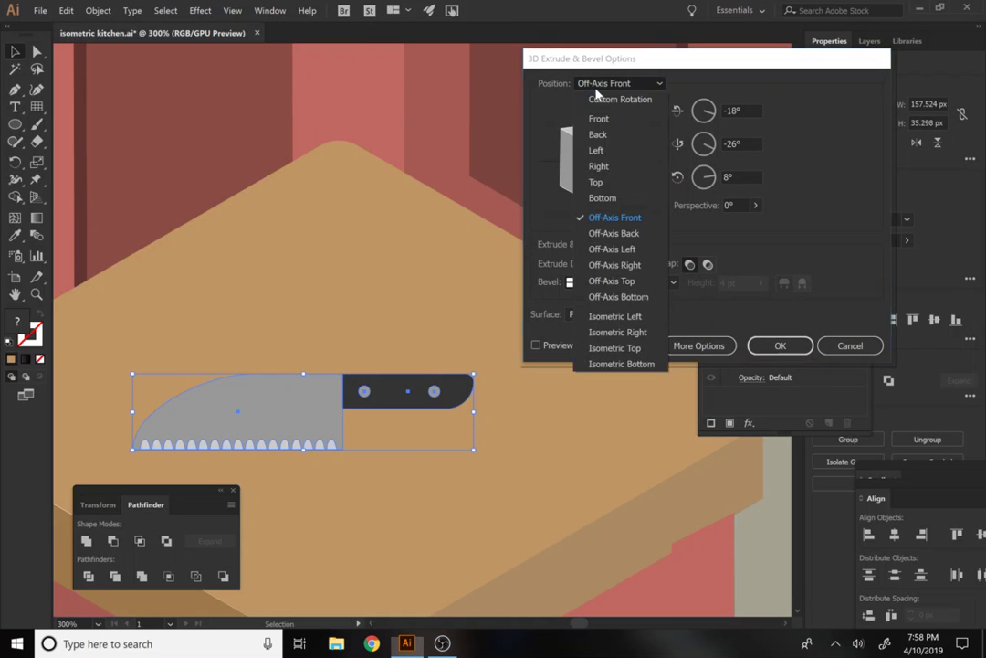
left_click(615, 348)
left_click(554, 345)
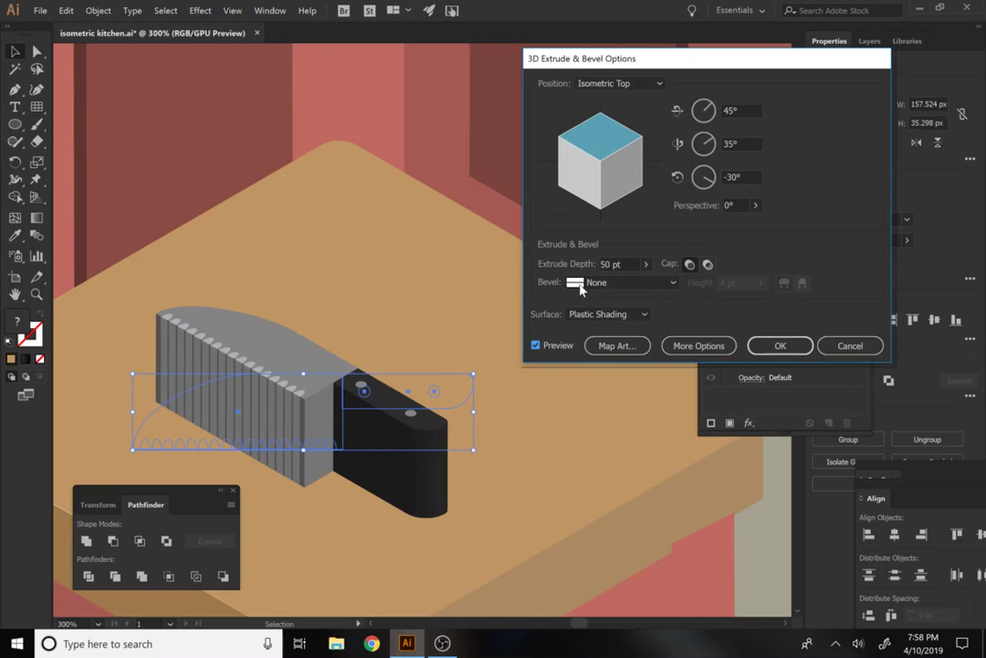
left_click(607, 265)
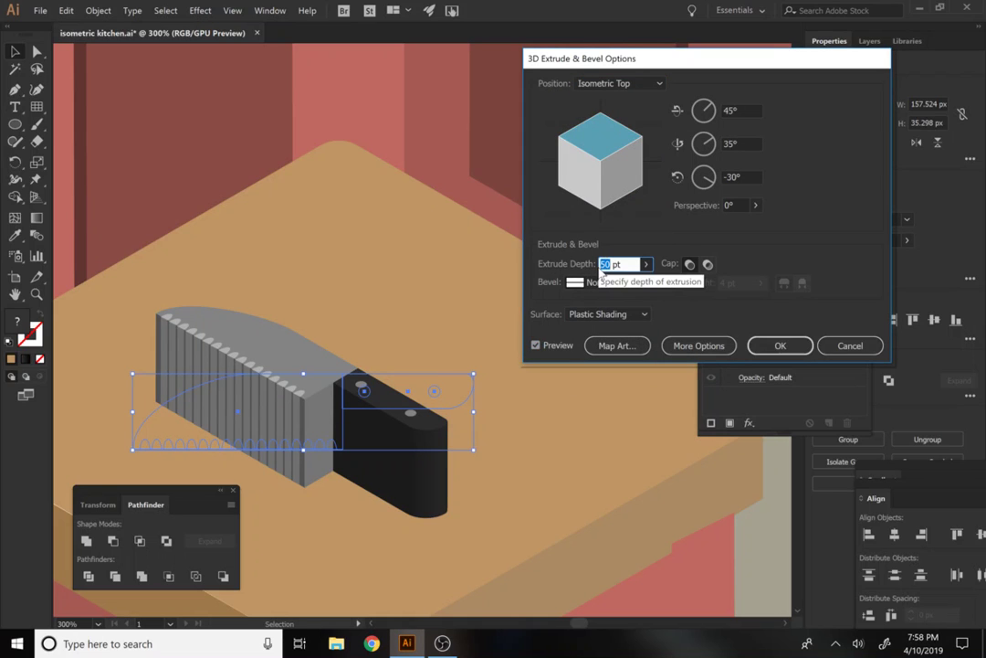
type("5")
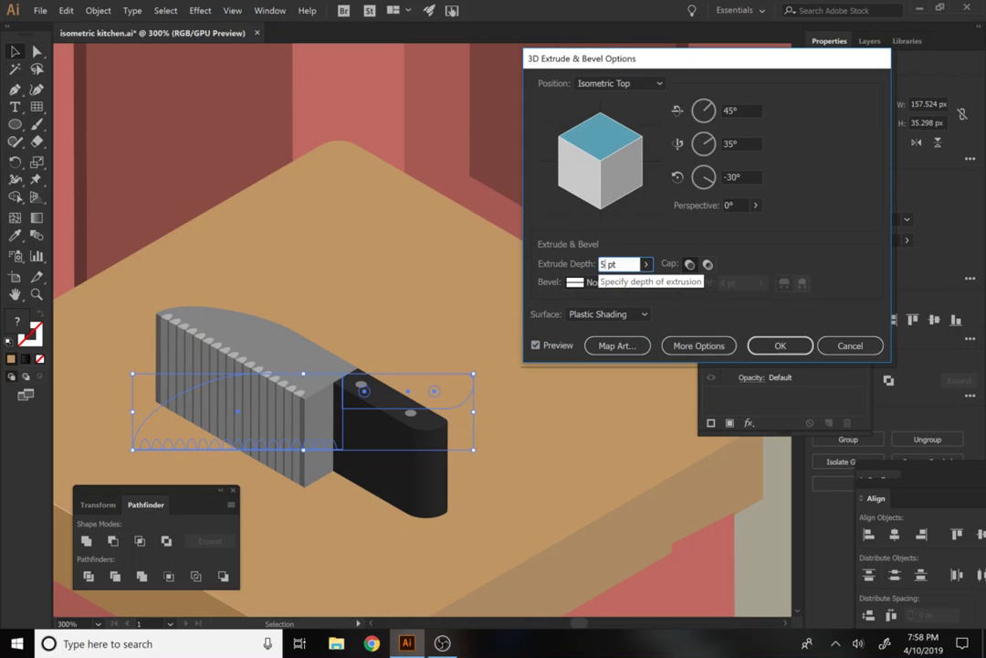
left_click(537, 346)
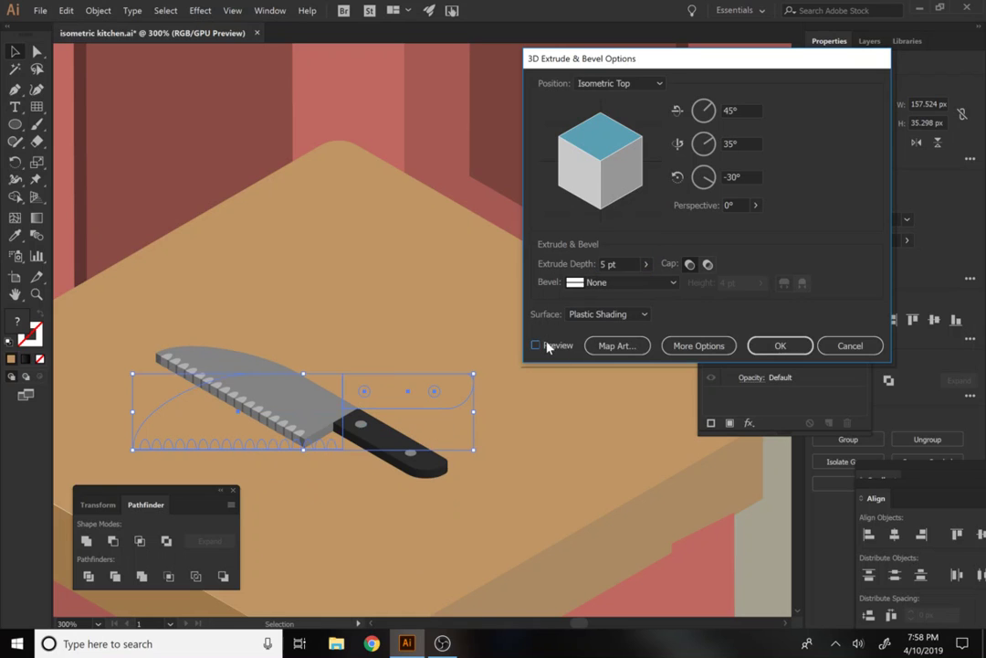
left_click(780, 345)
left_click_drag(304, 411, 576, 340)
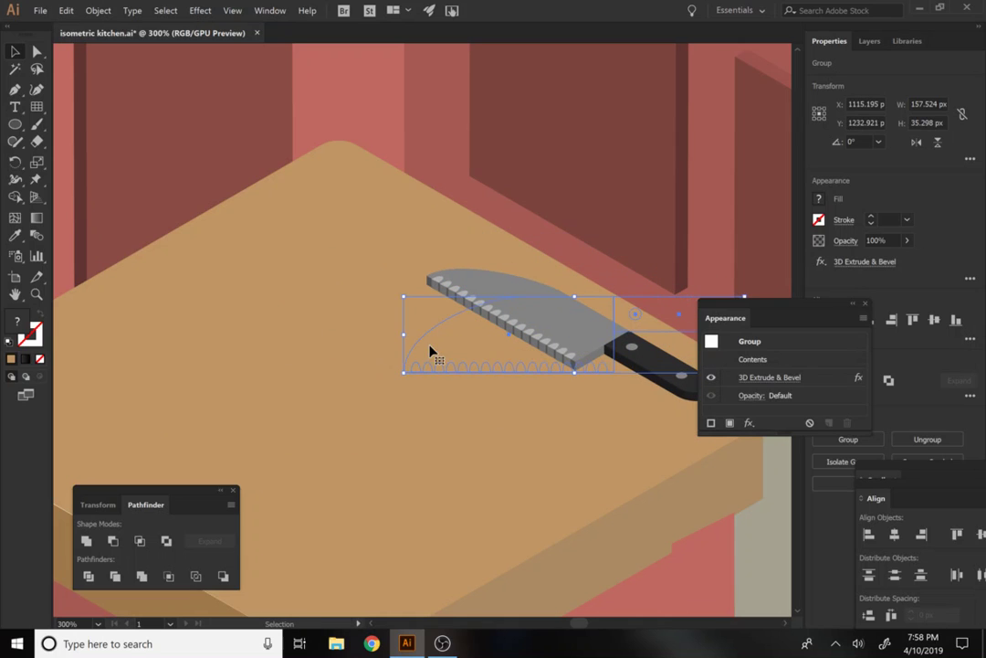
Draw a rectangle about 332 × 182 px over the front part of the island's countertop
key("z")
left_click(390, 423, "alt")
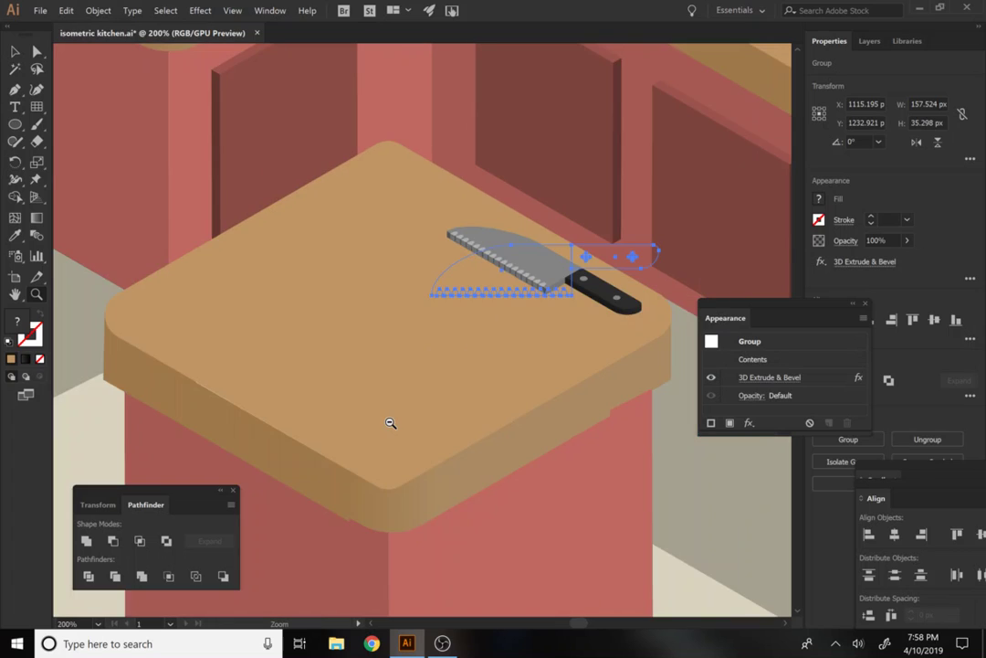
scroll(329, 329, "up", 1)
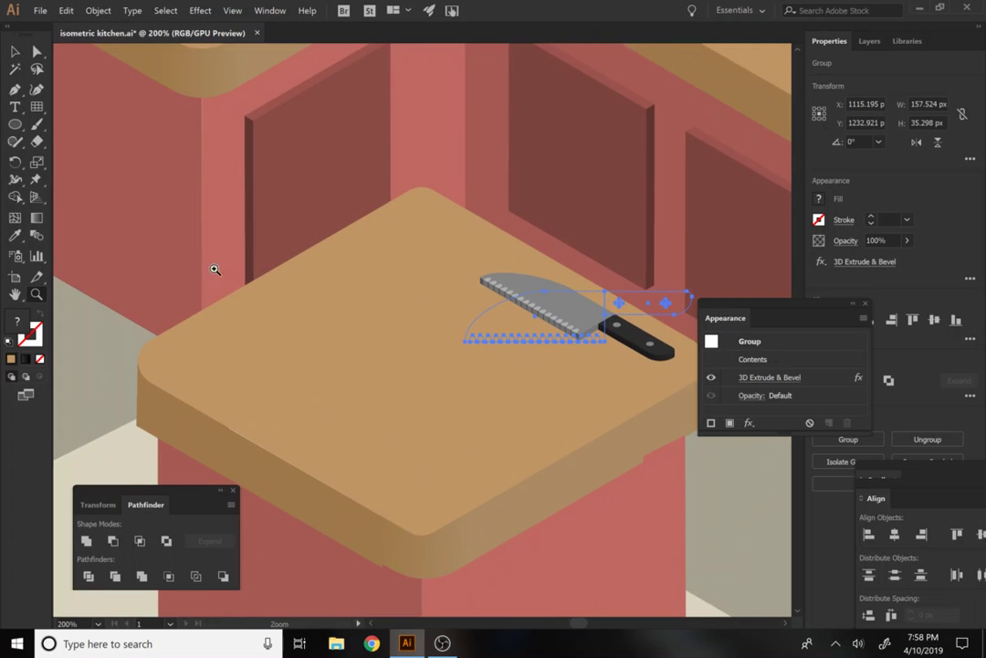
left_click(14, 124)
left_click(74, 125)
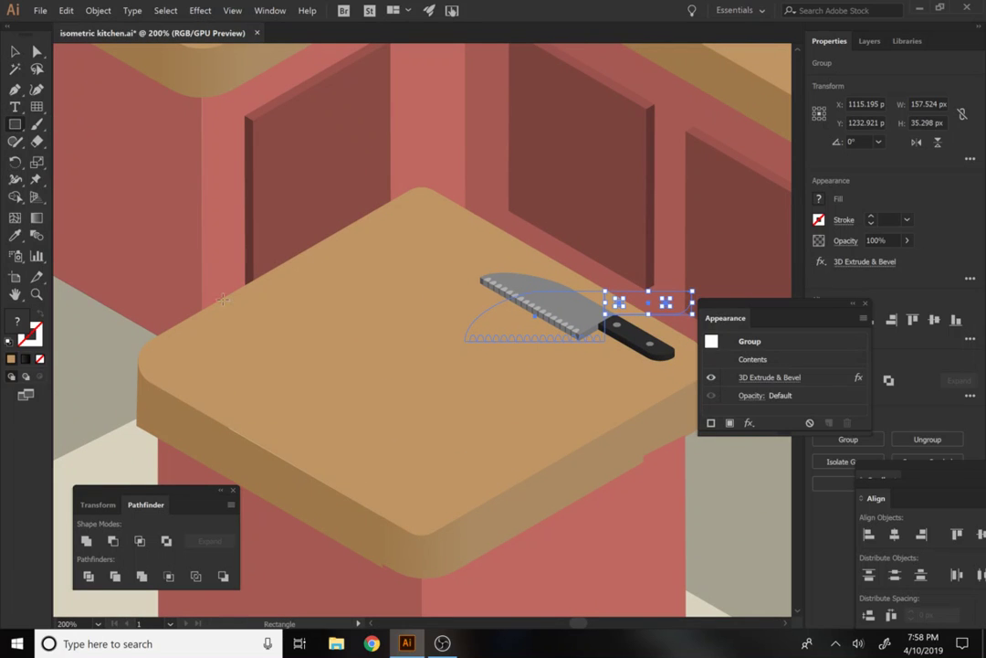
left_click_drag(221, 337, 699, 599)
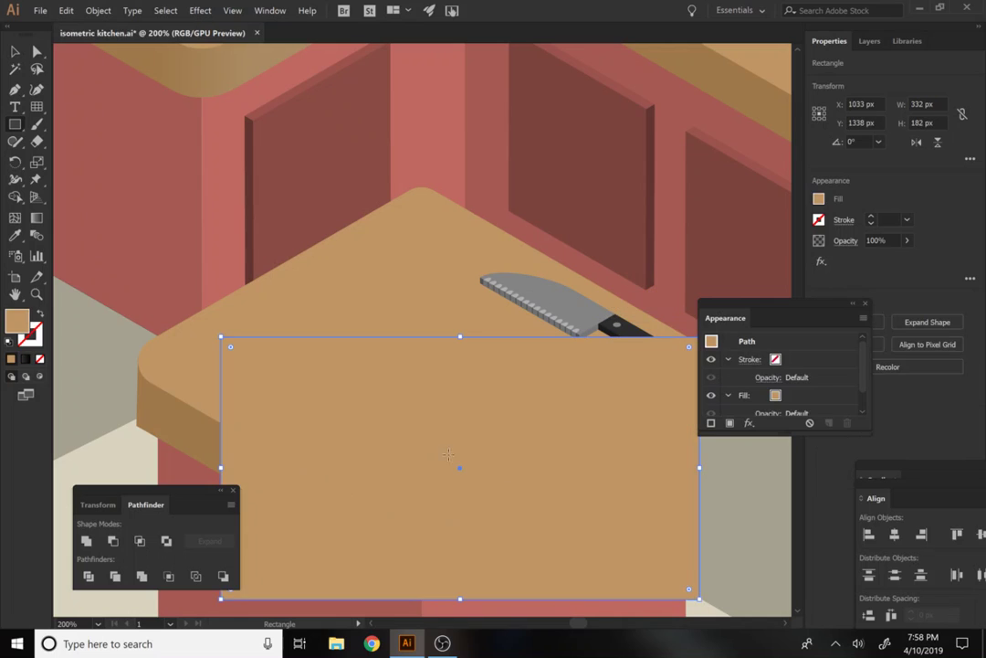
Fill the rectangle with the light beige swatch
left_click(818, 198)
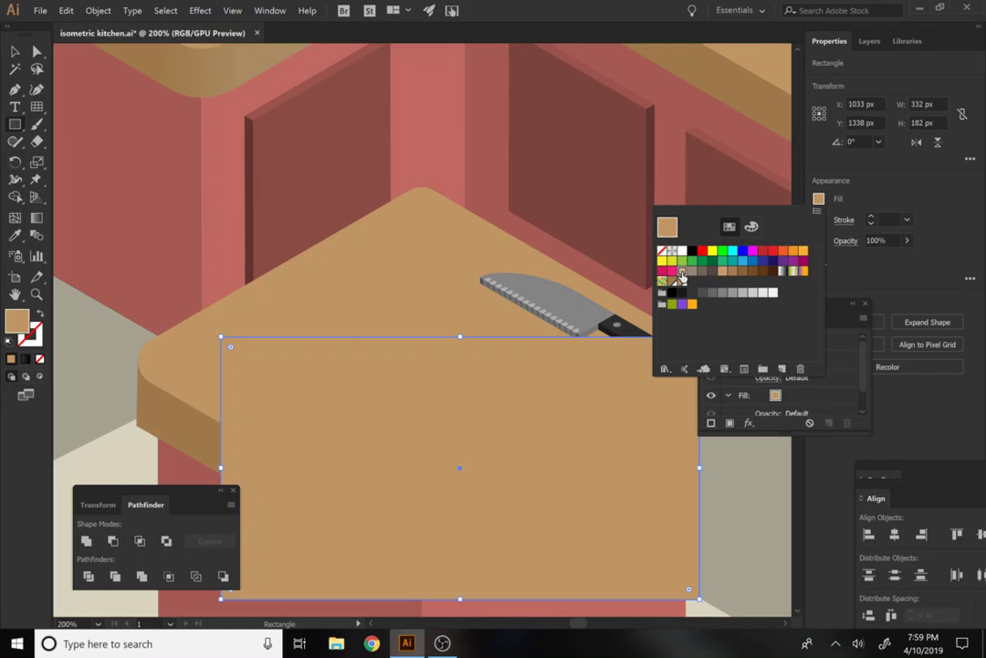
left_click(683, 270)
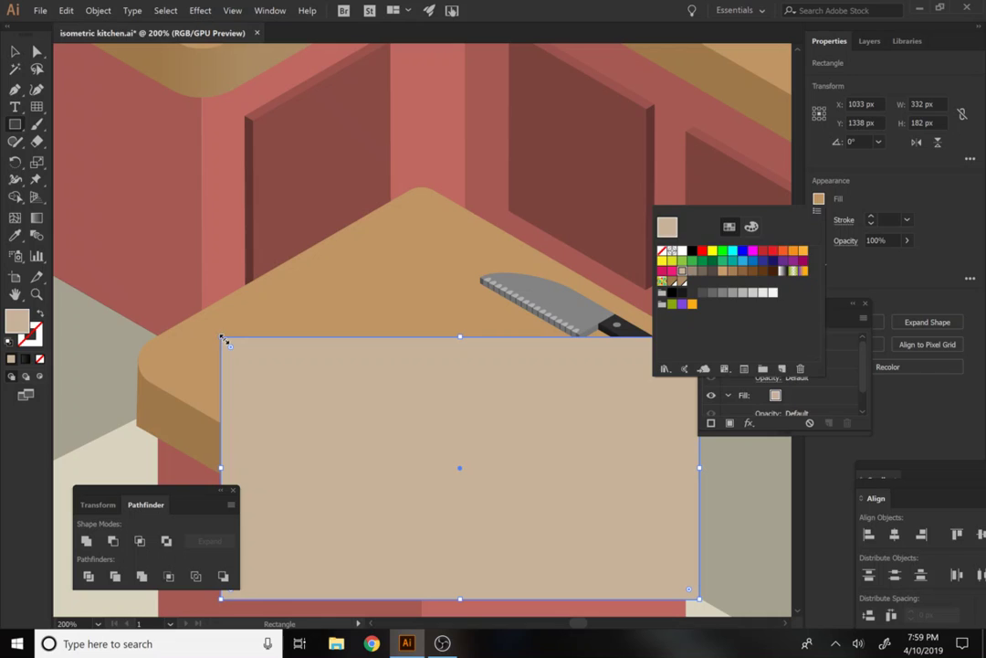
left_click(223, 308)
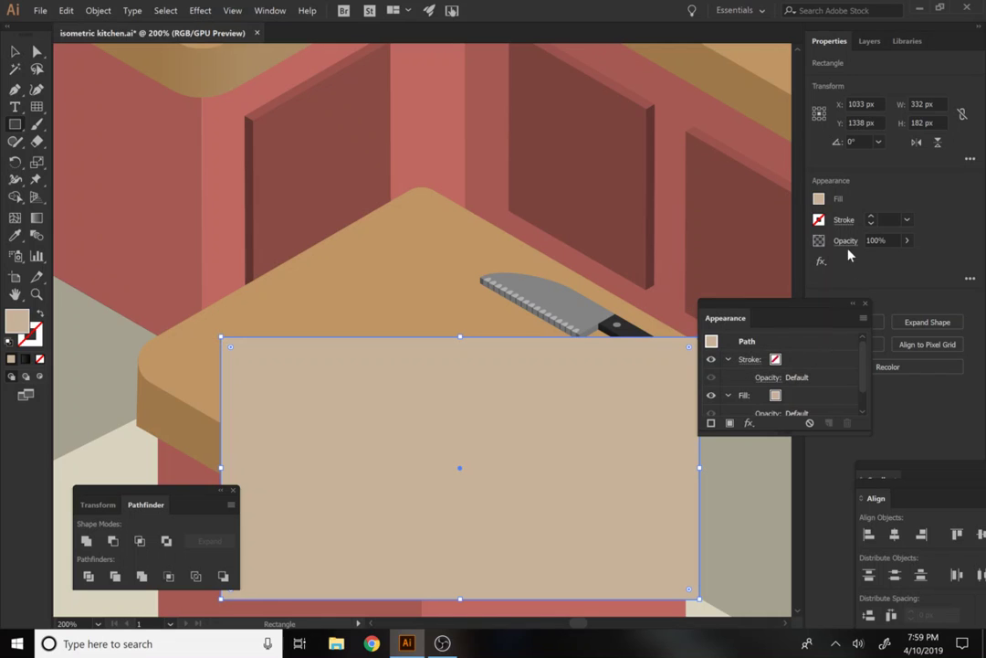
left_click(647, 219)
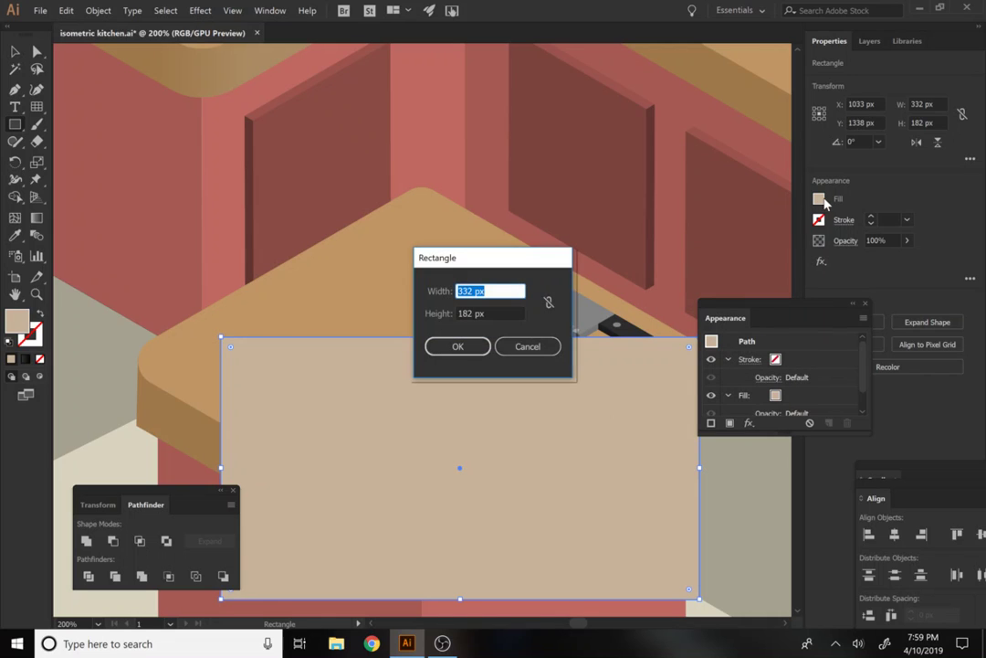
left_click(528, 346)
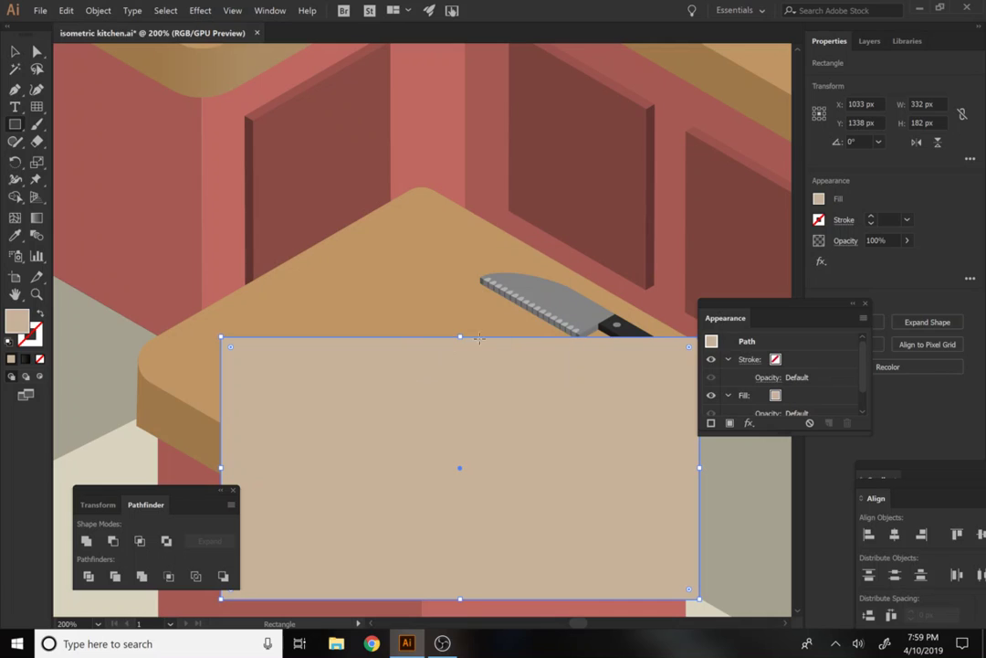
Enlarge the rectangle to about 334 × 213 px and fill it pale tan with HSB about 42.73°, 31.13%, 83.14%
left_click(14, 51)
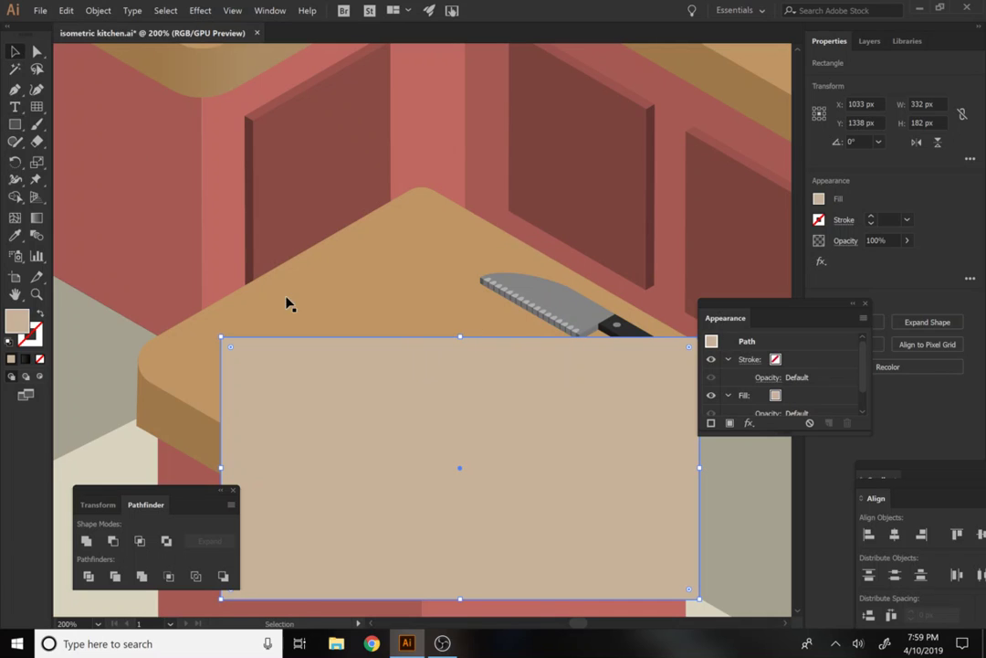
left_click_drag(222, 338, 218, 293)
left_click(820, 200)
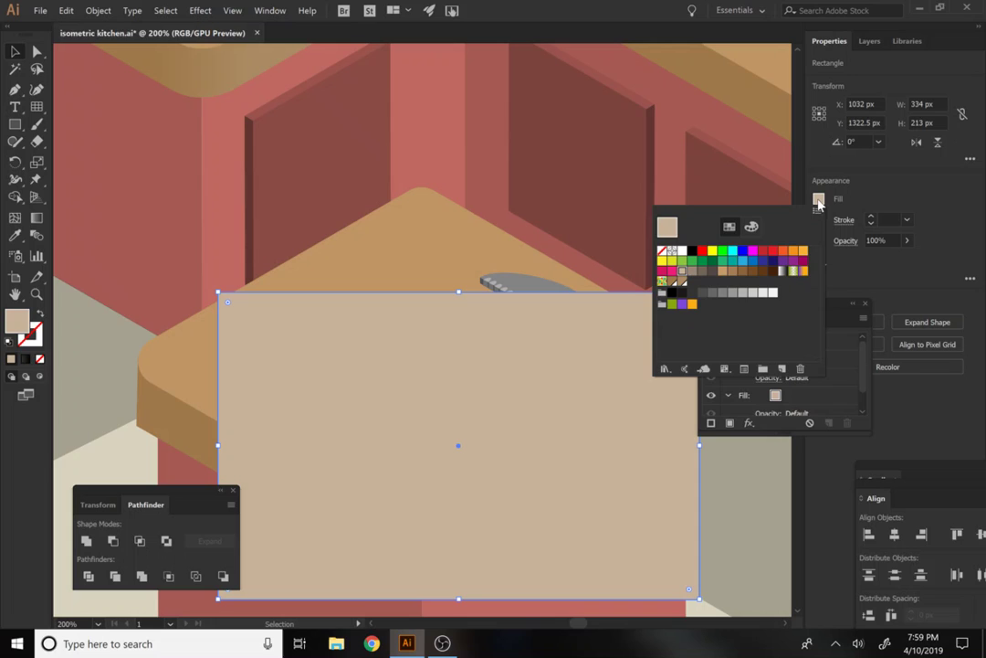
left_click(692, 272)
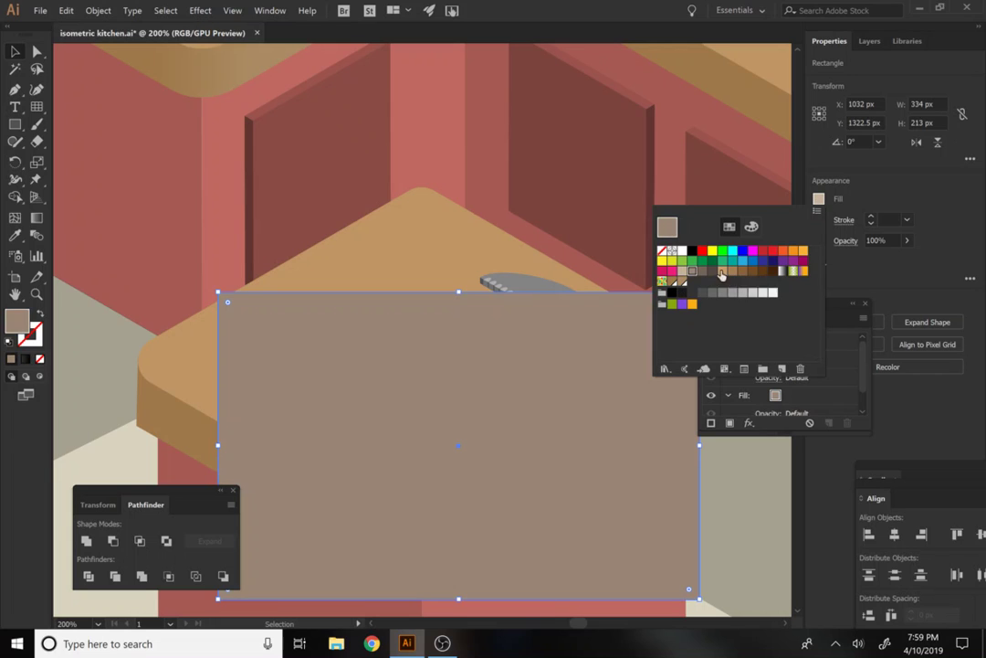
left_click(724, 271)
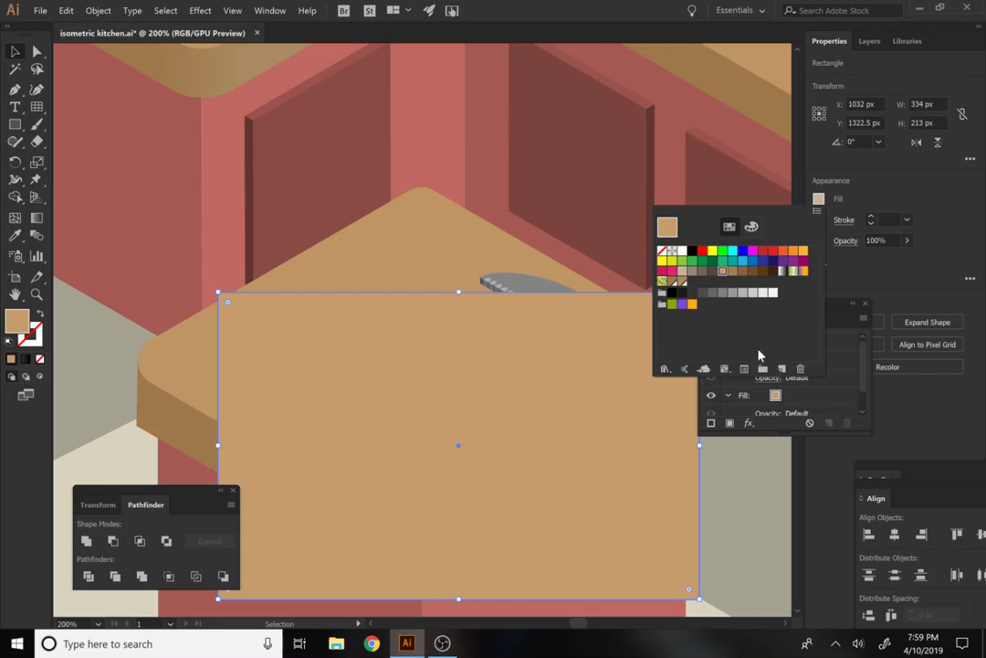
left_click(751, 226)
left_click_drag(736, 284, 766, 312)
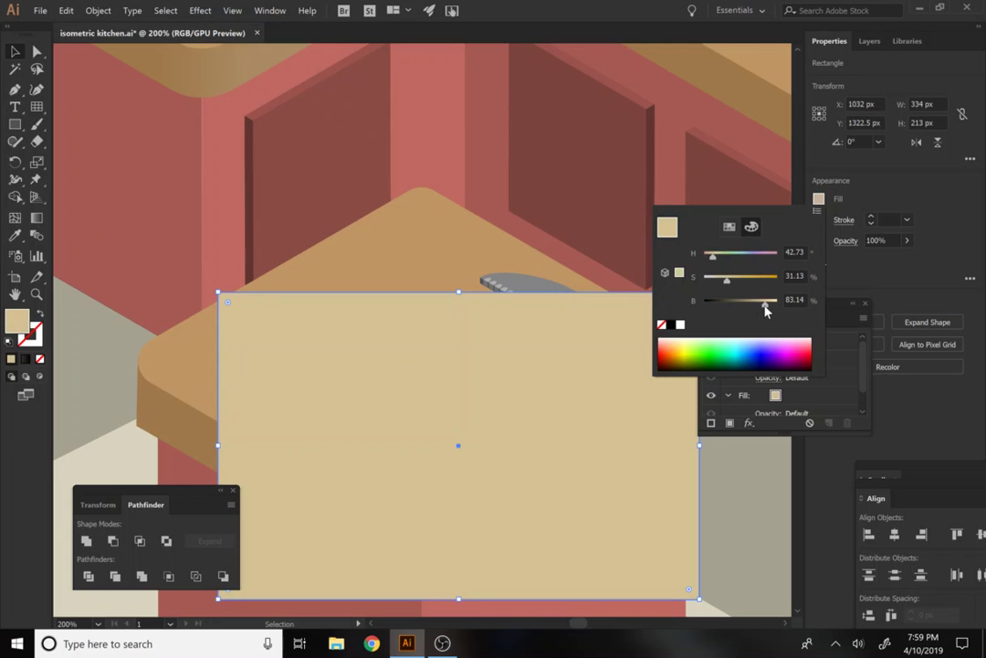
Round all four corners of the tan rectangle evenly with the live corner control
left_click(37, 52)
double_click(37, 53)
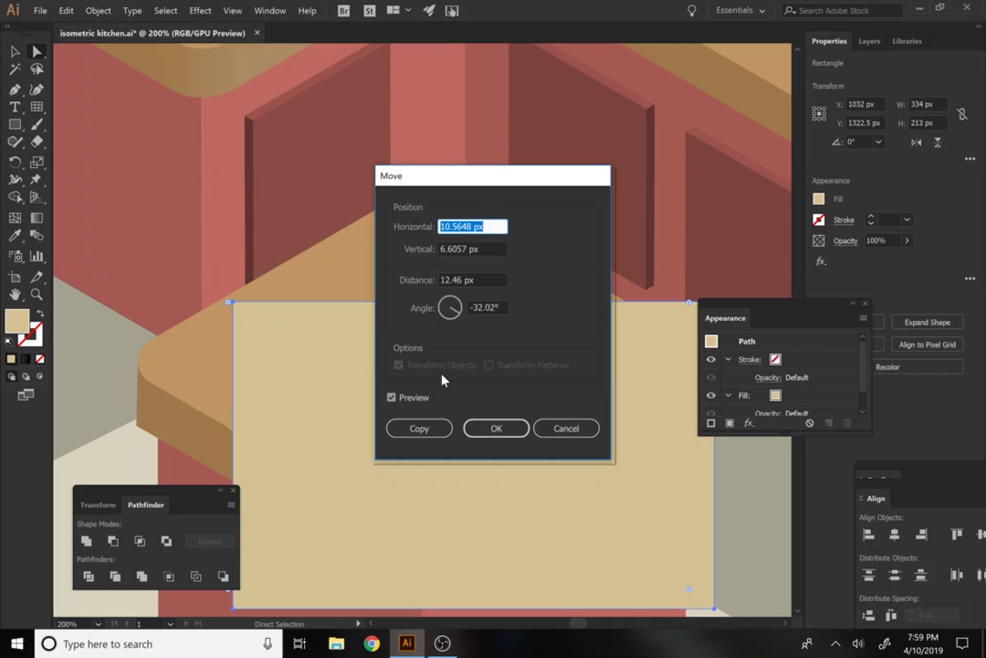
left_click(563, 428)
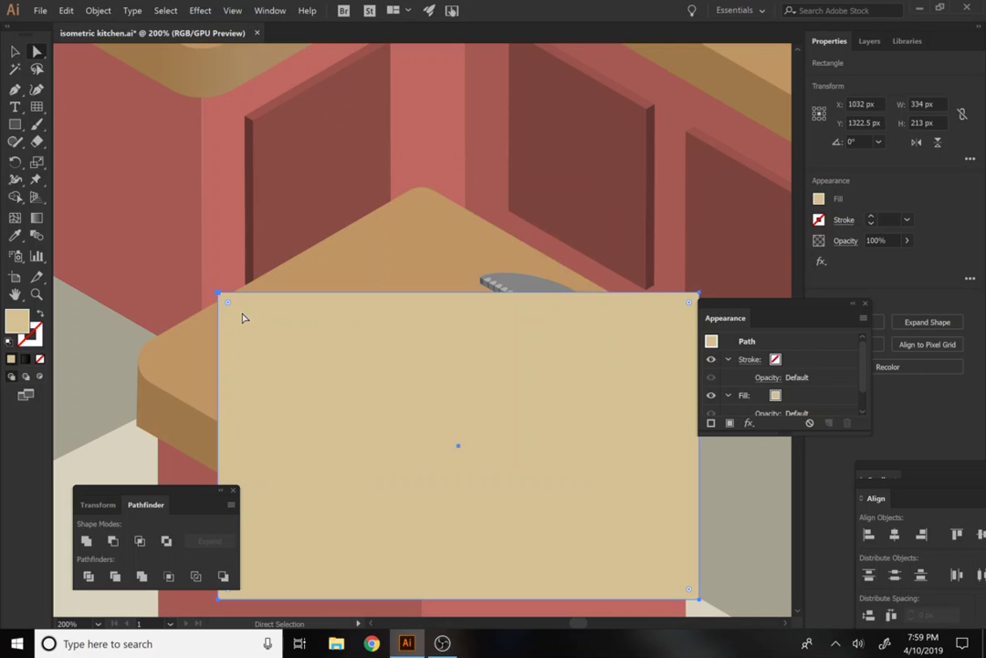
left_click_drag(228, 311, 259, 334)
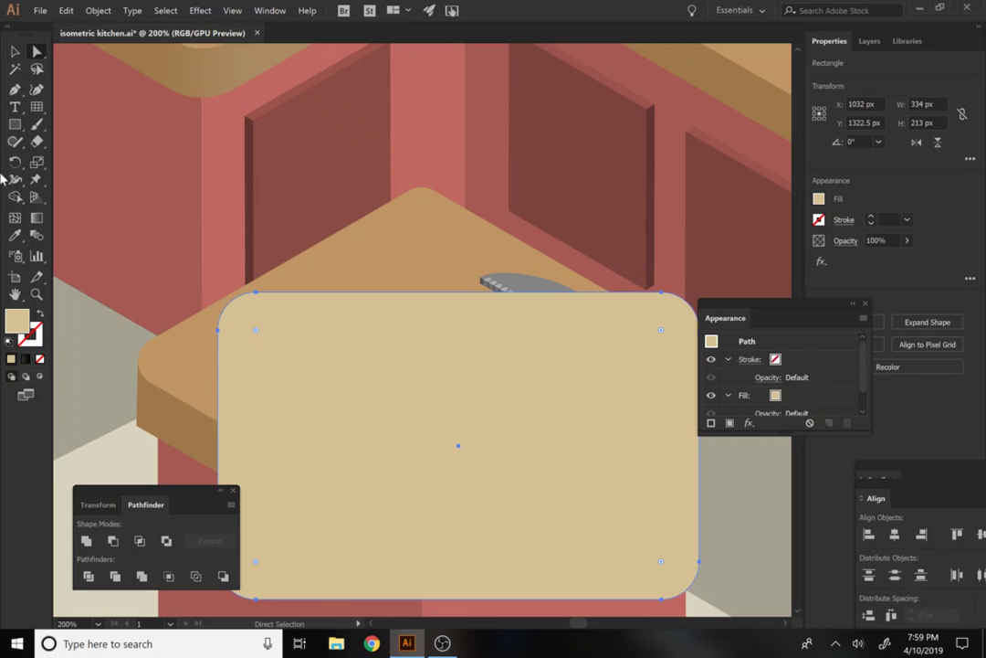
Draw a narrow vertical rectangle about 18 × 212 px near the tan board's left end, spanning its full height
left_click(13, 131)
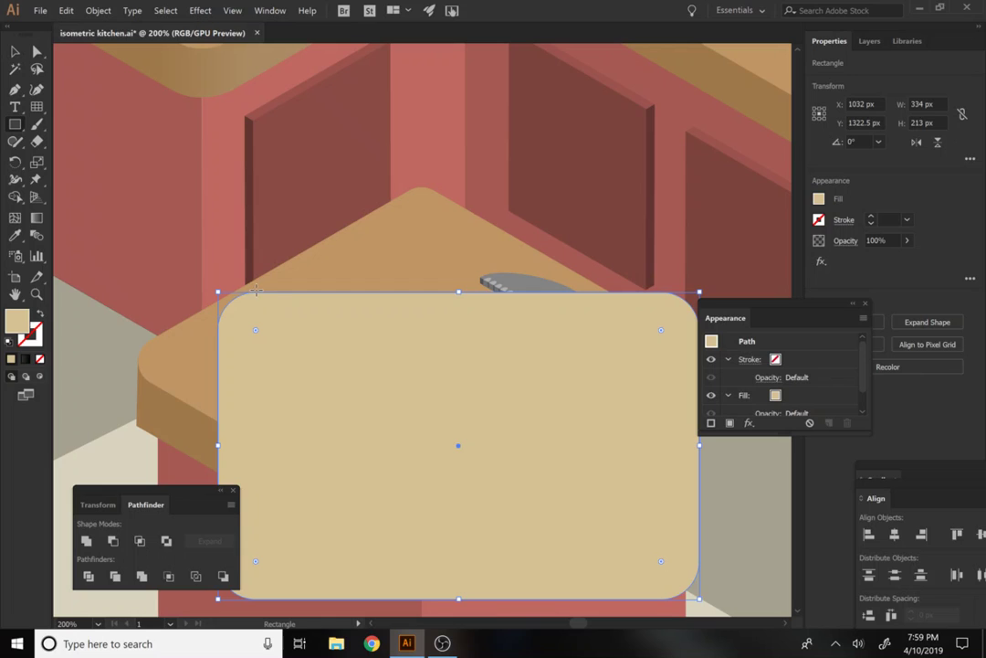
left_click_drag(261, 290, 285, 598)
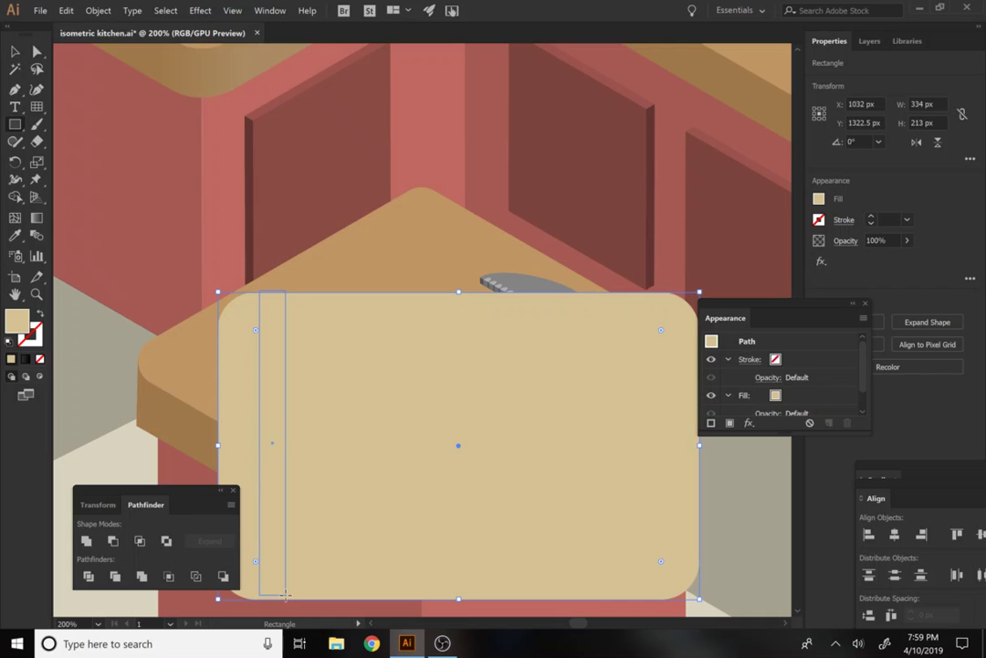
left_click_drag(286, 596, 286, 596)
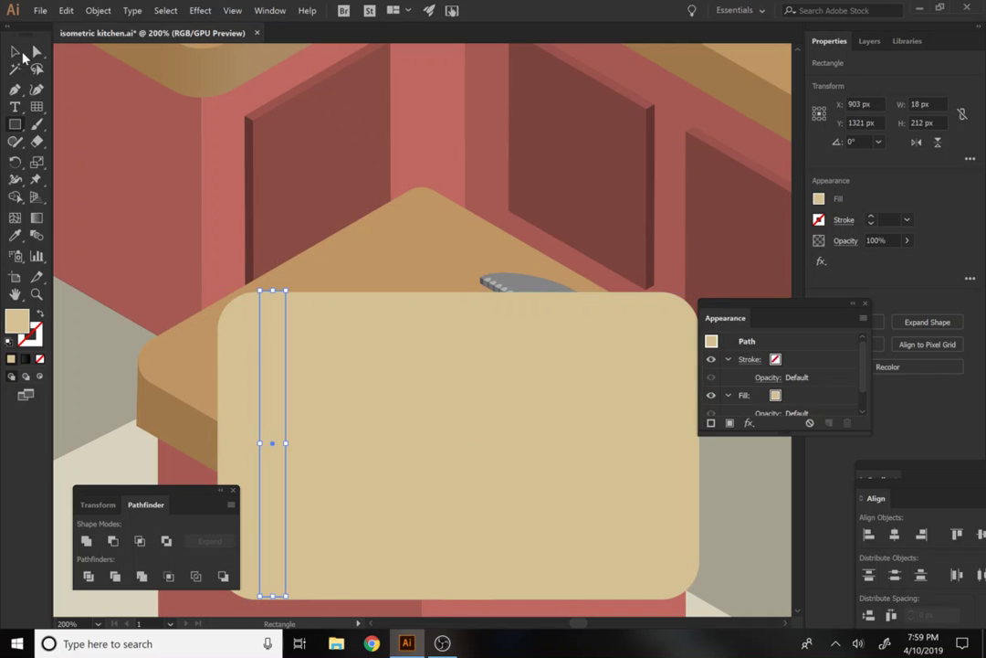
left_click(14, 52)
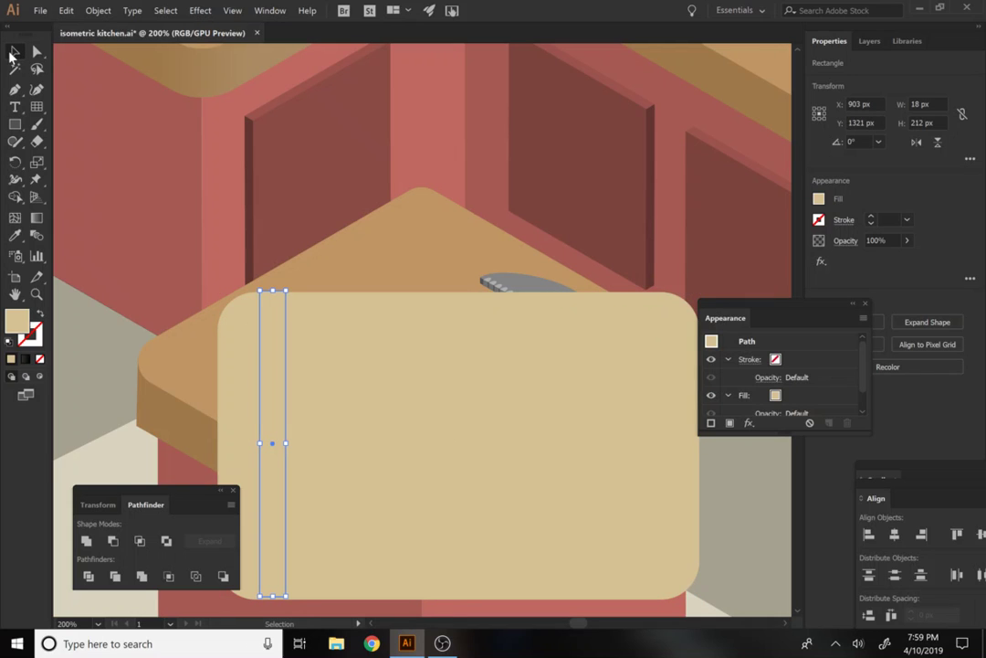
Fill the narrow stripe with a darker brown tone than the board by lowering the brightness and shifting the hue
left_click(819, 200)
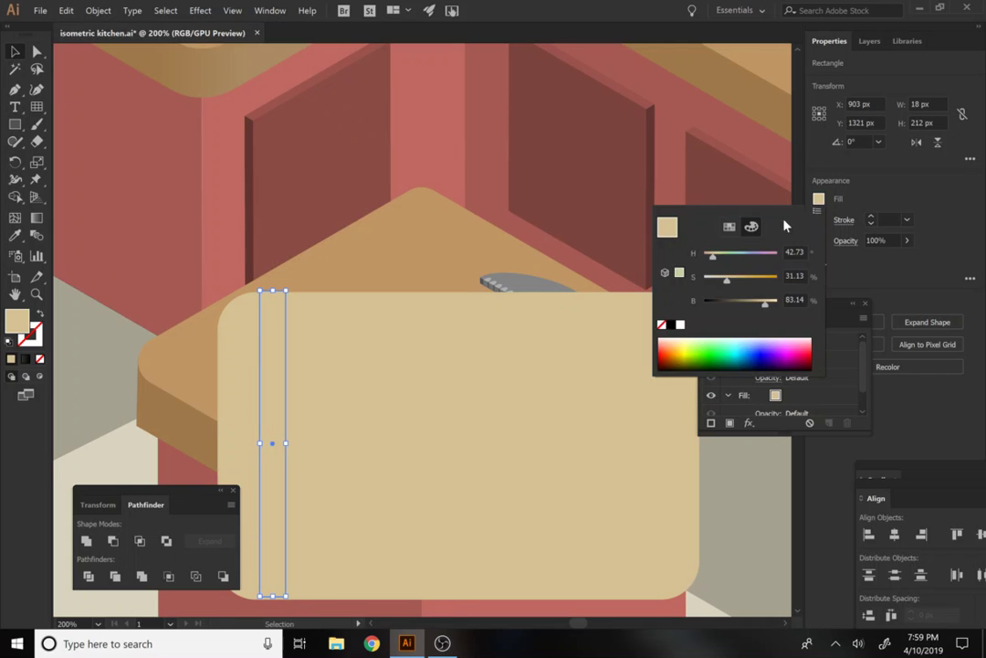
left_click(760, 304)
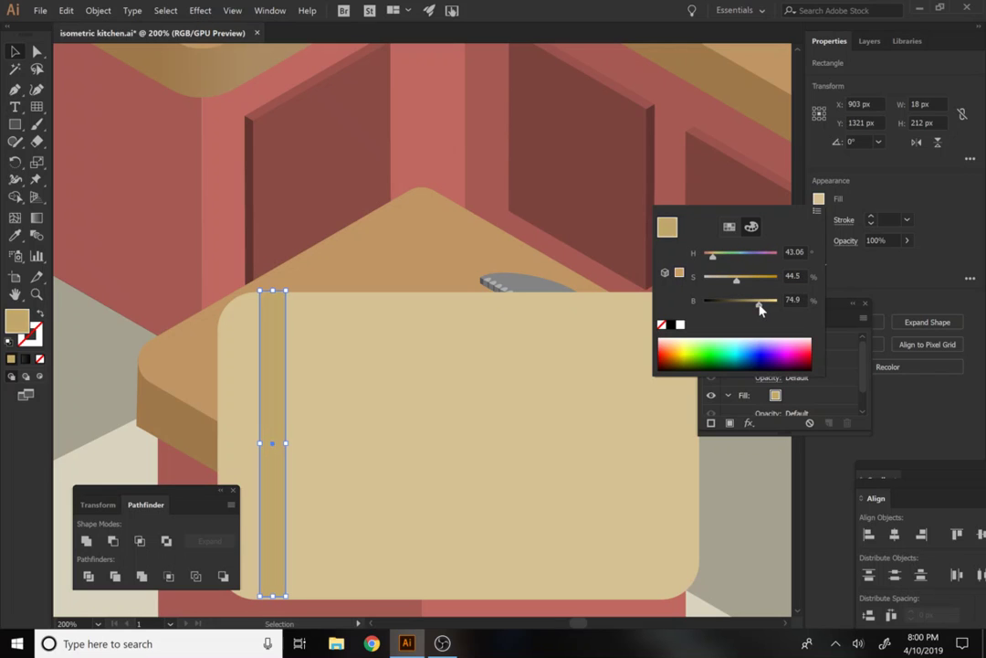
left_click(714, 259)
key("Escape")
Align the brown stripe and the tan board on their vertical centers
left_click(379, 458, "shift")
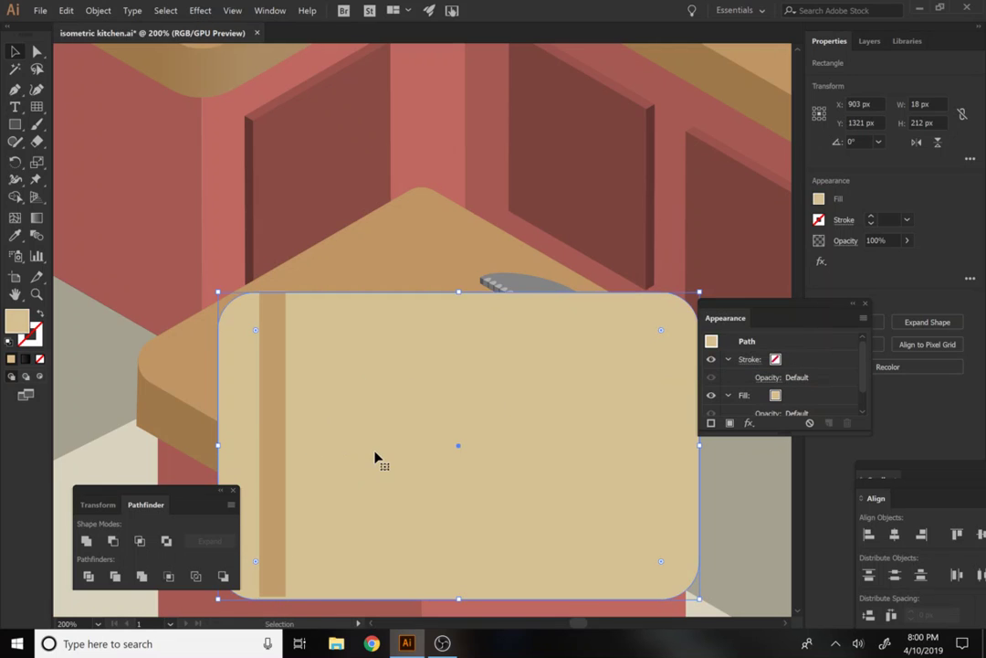
left_click(277, 473, "shift")
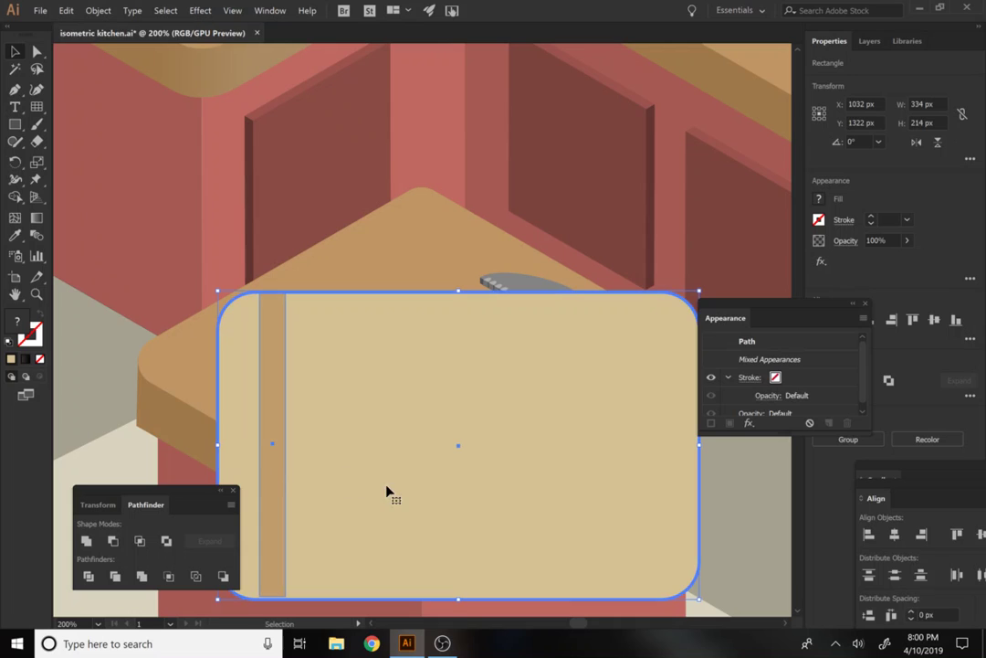
left_click(934, 326)
Duplicate the brown stripe across the board at about 35 px intervals until there are eight stripes
left_click(14, 52)
left_click(270, 233)
left_click(270, 377)
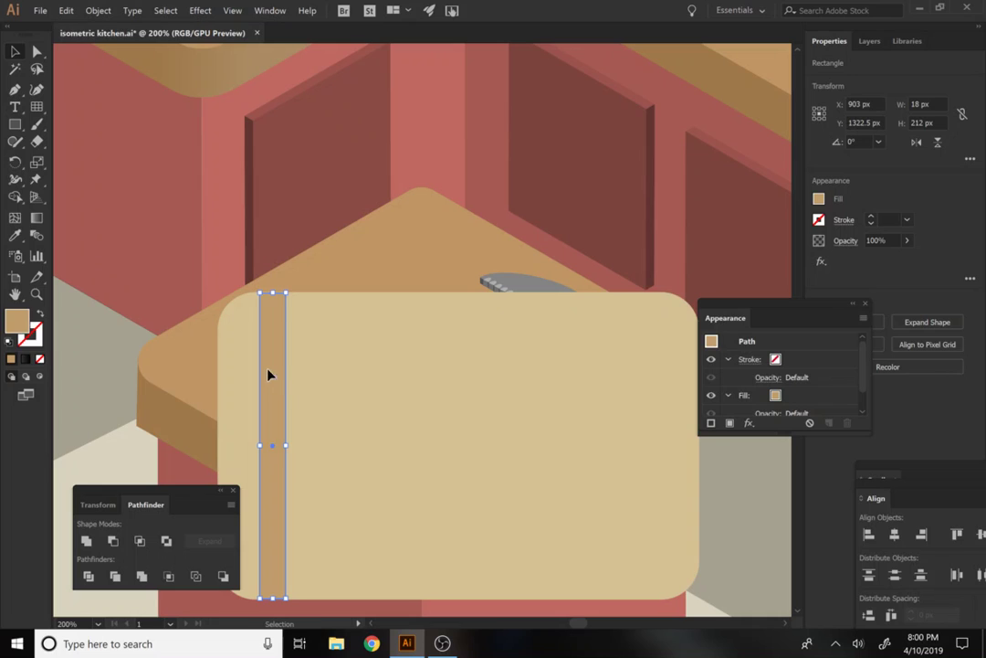
left_click_drag(268, 374, 320, 372)
key("ctrl+d")
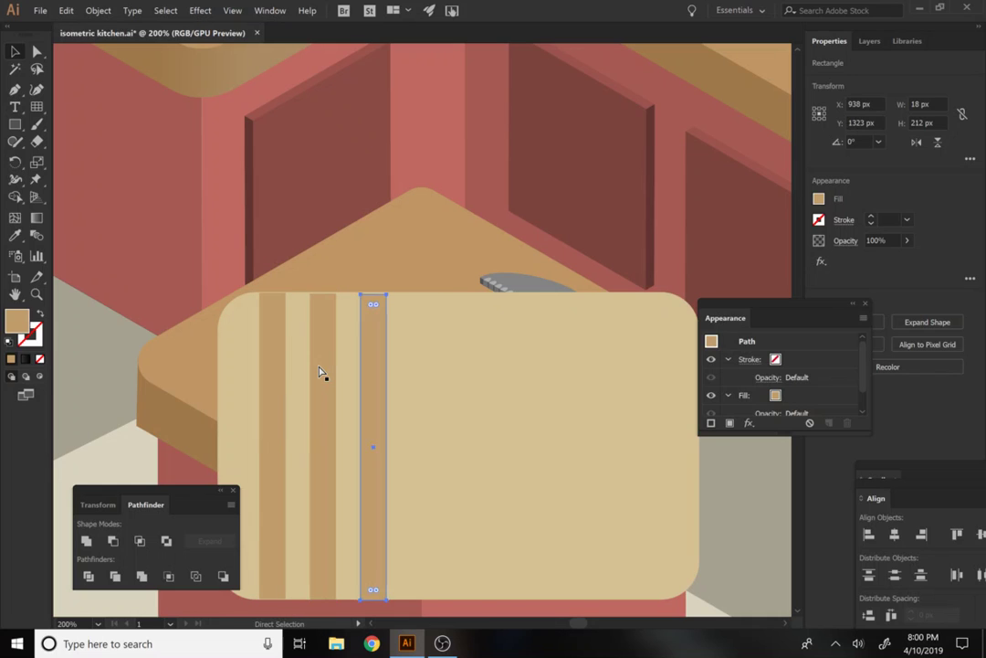
key("ctrl+d")
key("ctrl+d")
key("ctrl+d")
key("ctrl+d")
key("ctrl+d")
key("ctrl+d")
key("ctrl+z")
key("v")
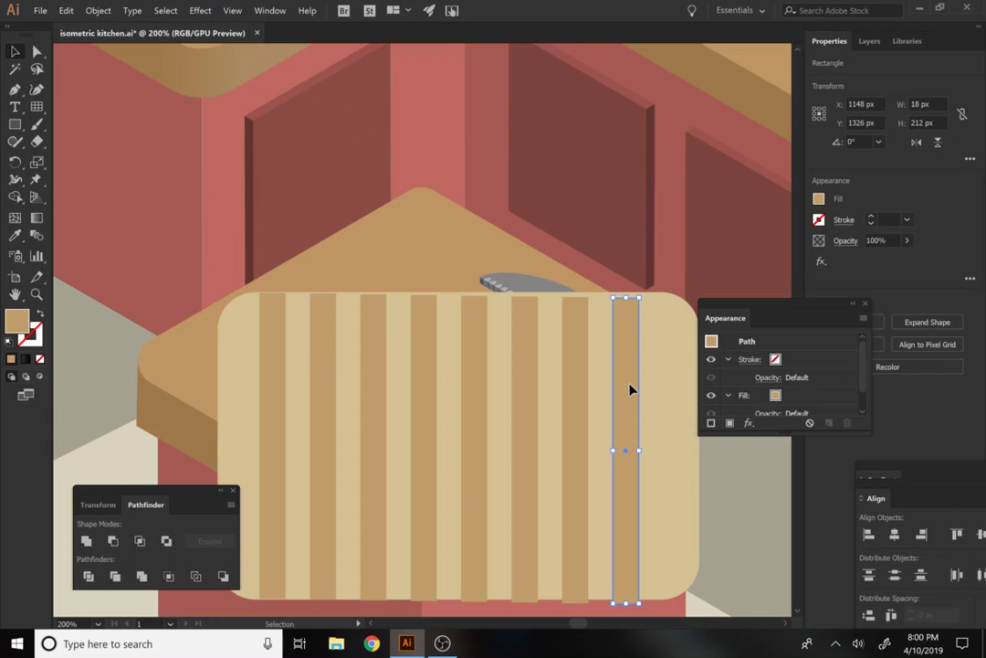
Align the top edges of all eight stripes and the board, and group them together
left_click_drag(631, 390, 628, 387)
left_click(577, 430, "shift")
left_click(527, 439, "shift")
left_click(473, 446, "shift")
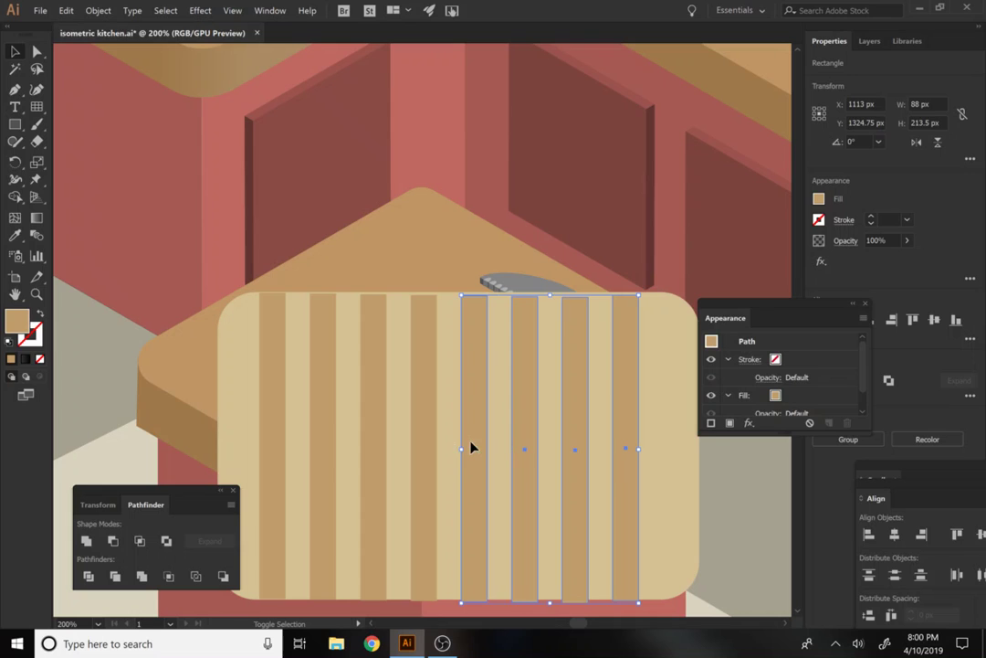
left_click(425, 450, "shift")
left_click(372, 457, "shift")
left_click(317, 474, "shift")
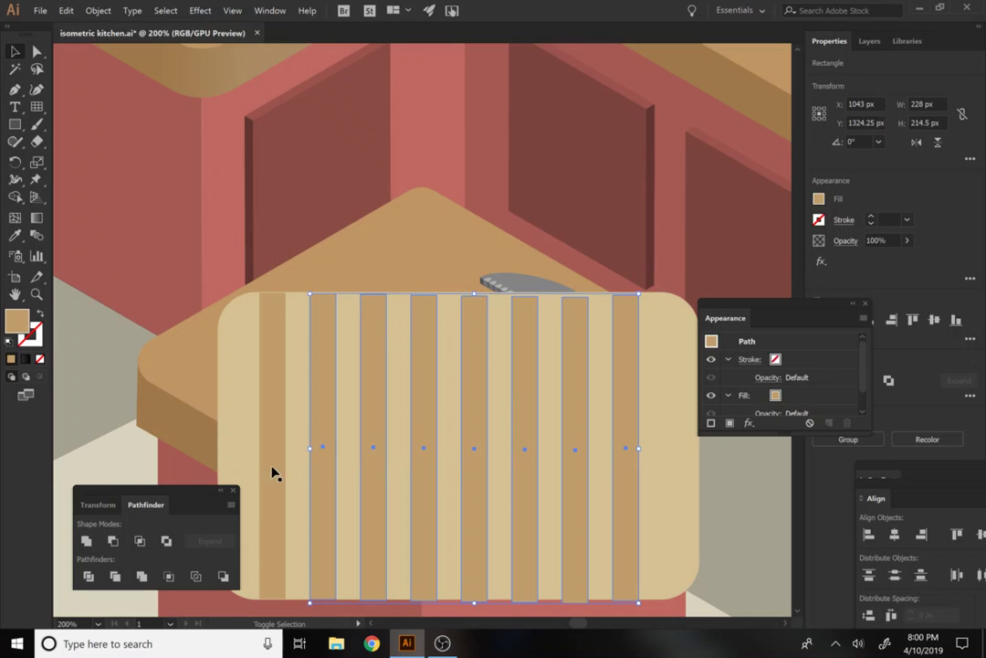
left_click(273, 471, "shift")
left_click(245, 462, "shift")
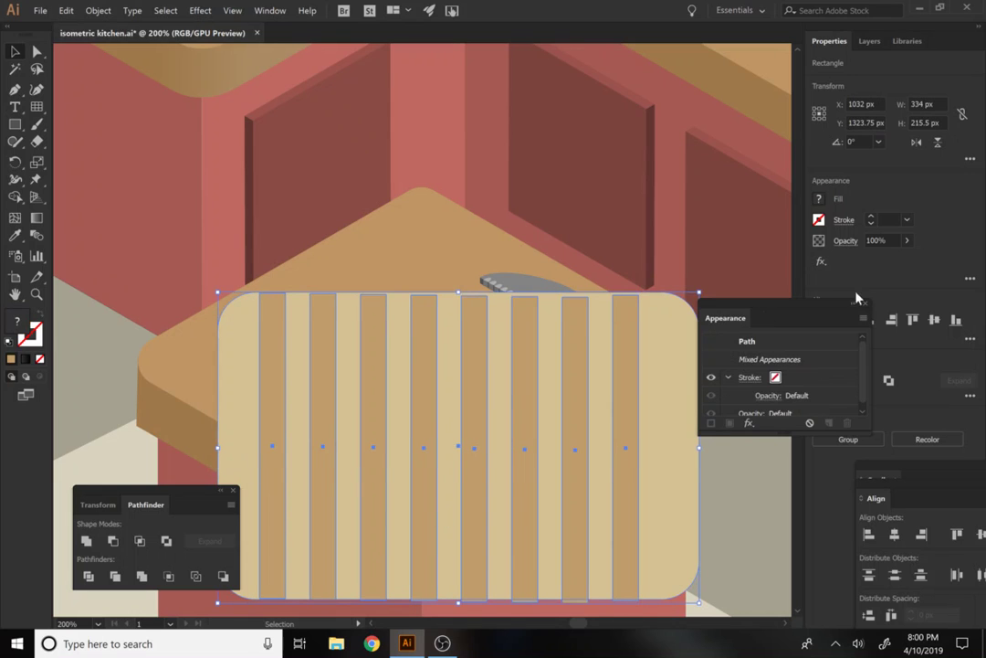
left_click(911, 320)
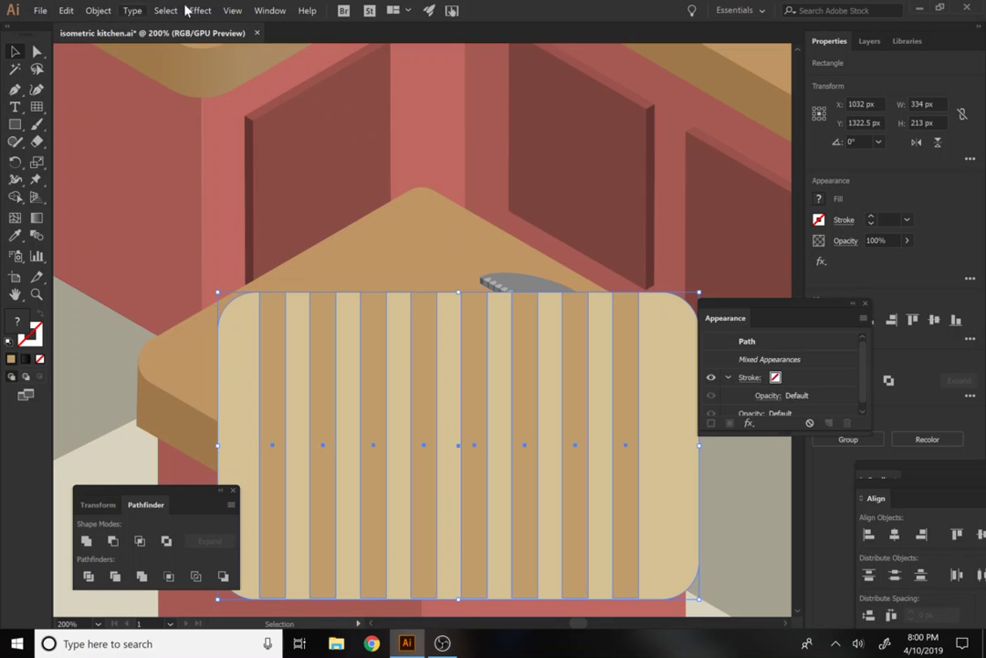
left_click(97, 10)
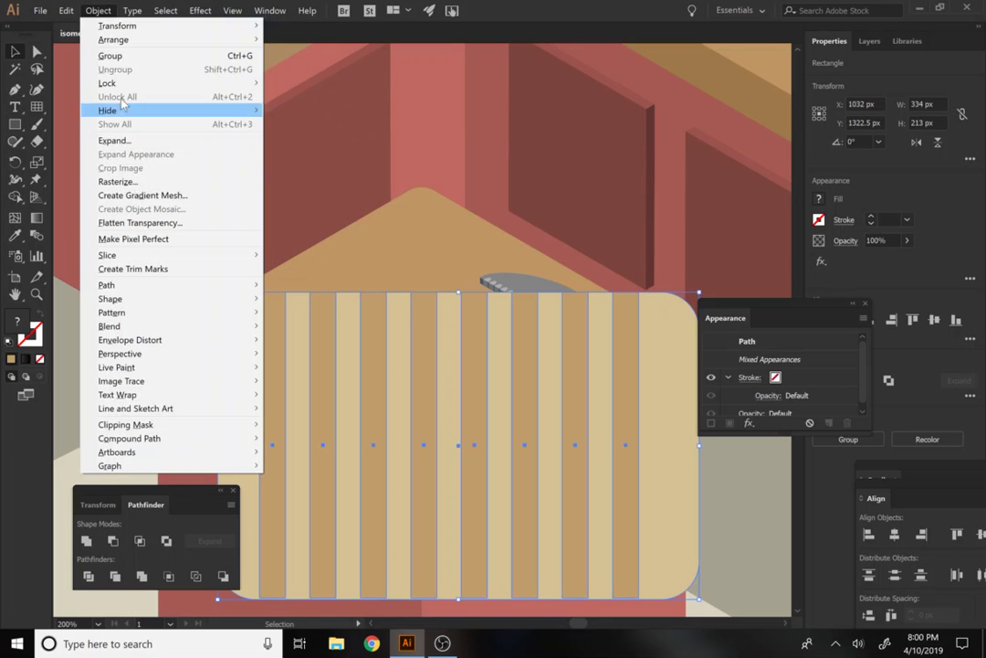
left_click(114, 56)
Apply 3D Extrude & Bevel to the striped board, turning Isometric Top to a custom 45°, -34°, 29° rotation with 20 pt depth
left_click(264, 11)
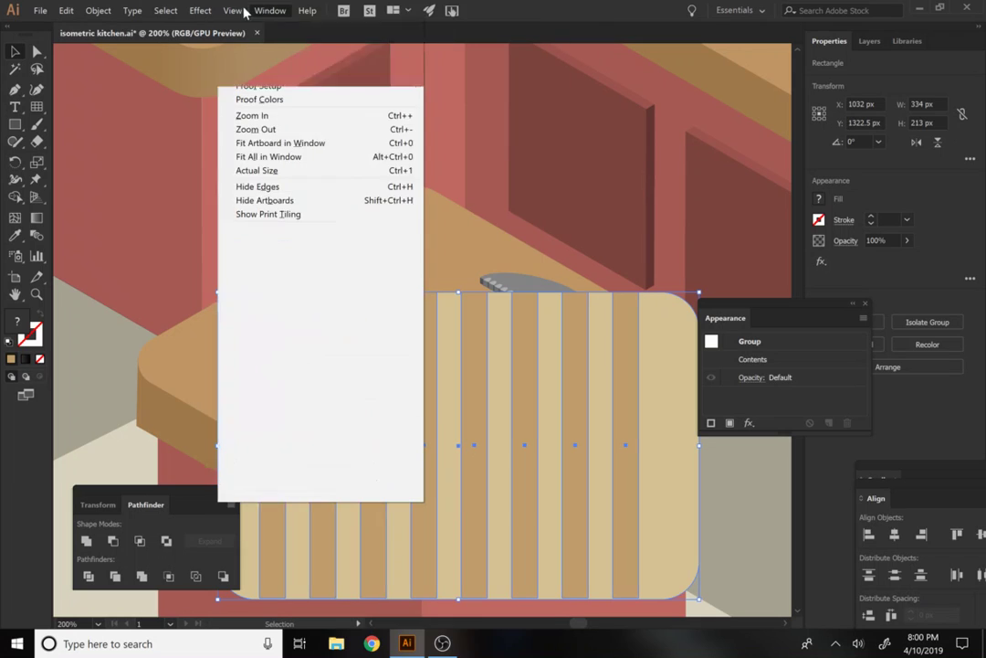
mouse_move(311, 92)
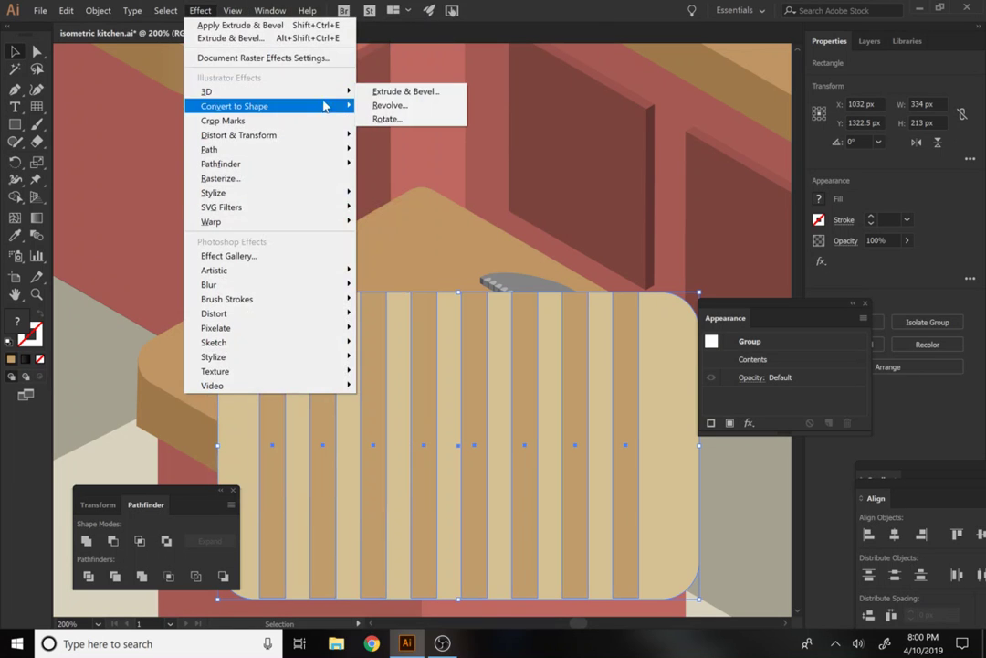
left_click(417, 90)
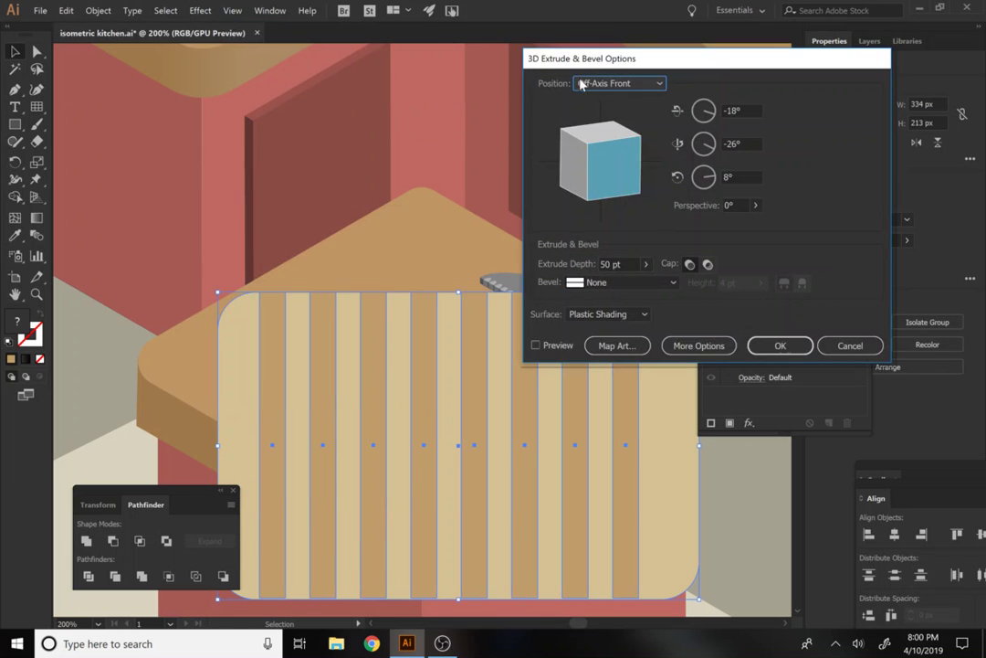
left_click(581, 84)
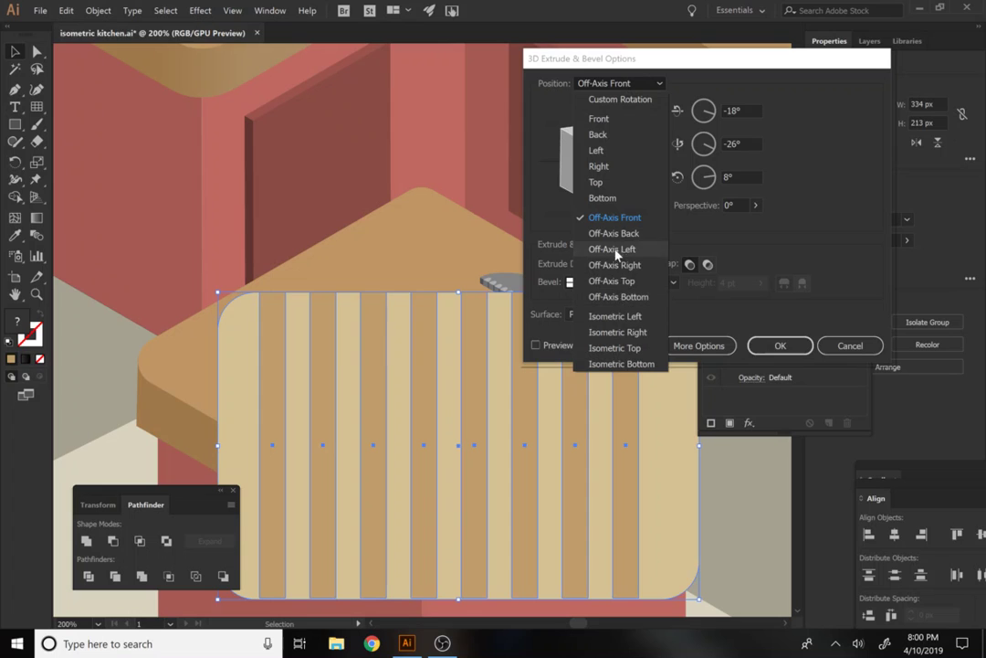
left_click(612, 348)
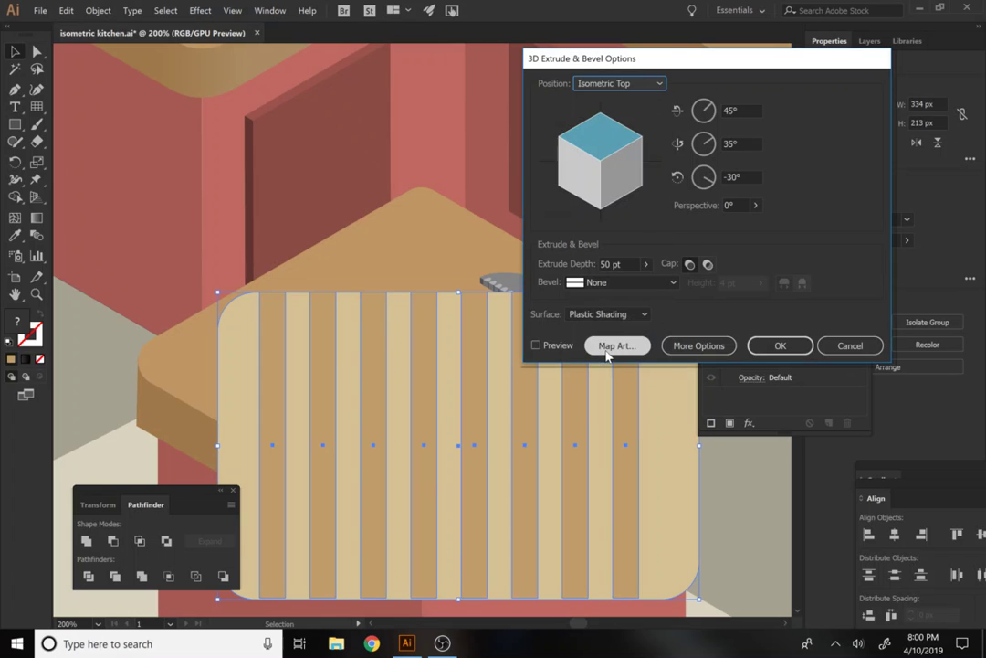
left_click(558, 346)
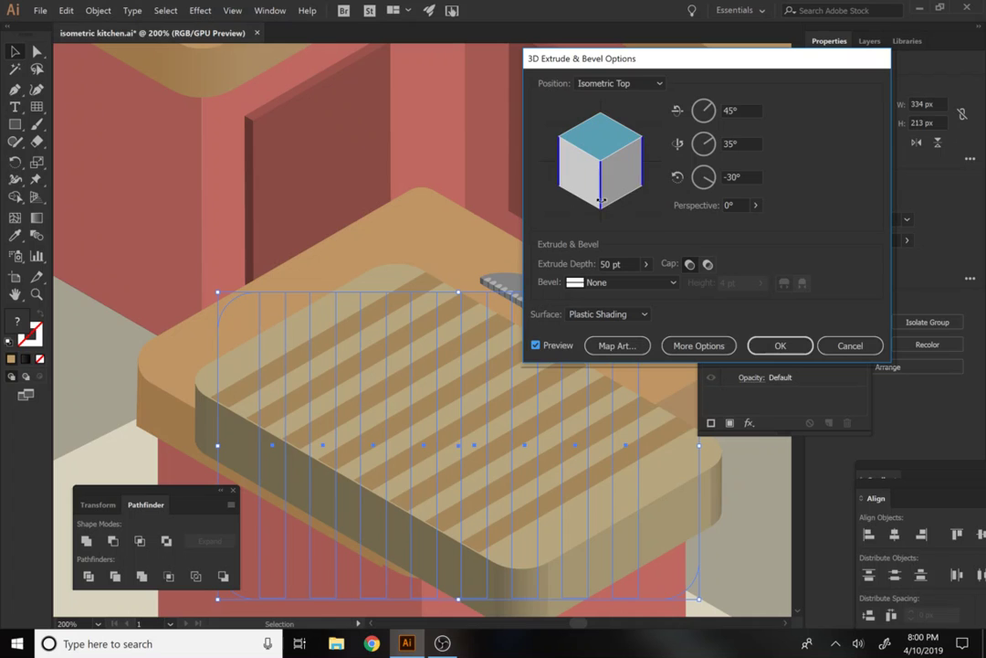
left_click_drag(607, 202, 661, 188)
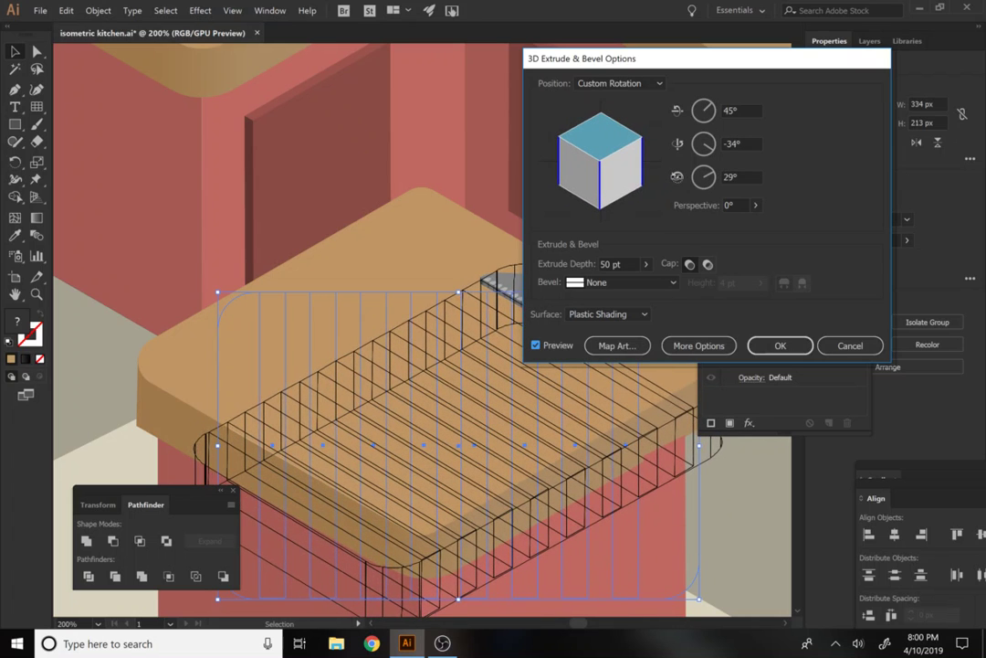
double_click(608, 264)
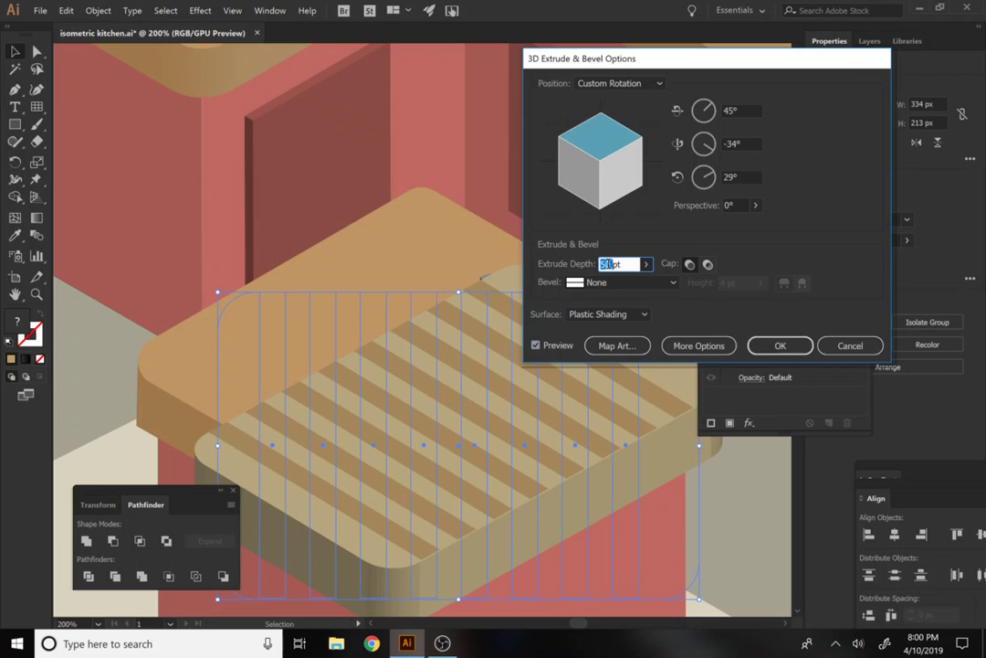
type("20")
left_click(554, 346)
left_click(779, 347)
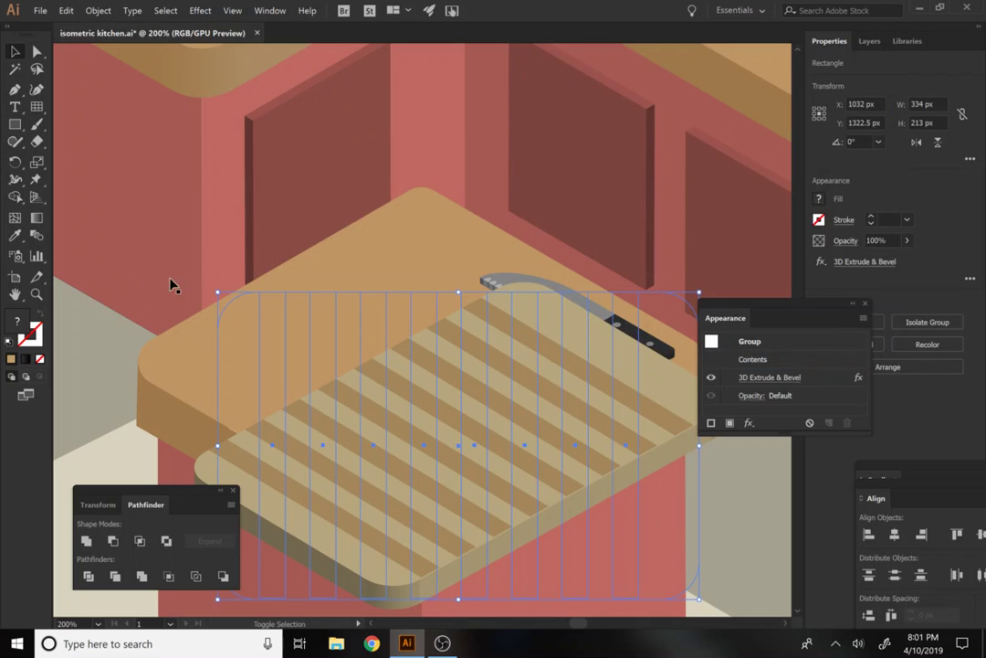
Scale the extruded cutting board down to about 218 × 139 px and move it to the middle of the island's countertop
left_click_drag(217, 292, 384, 399)
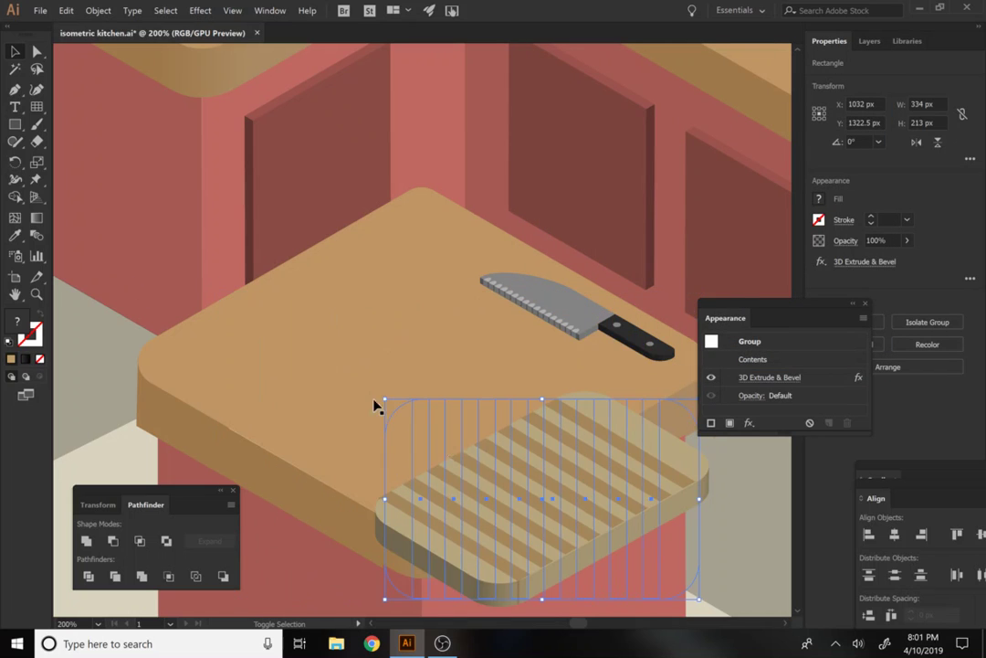
left_click_drag(531, 508, 481, 397)
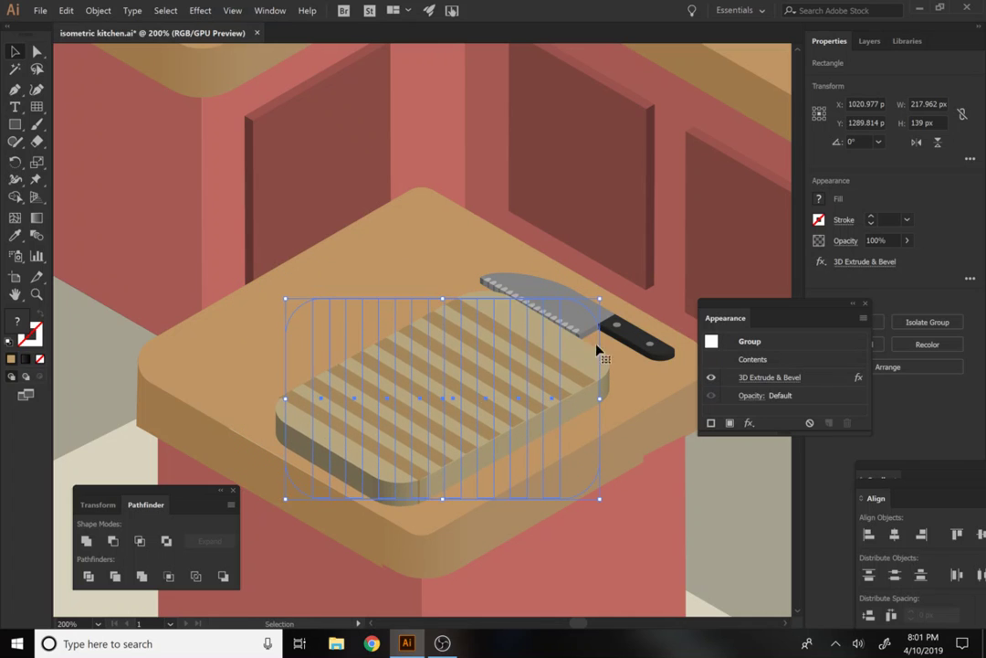
Move the whole knife, blade and handle together, farther back on the countertop, clear of the cutting board
double_click(610, 321)
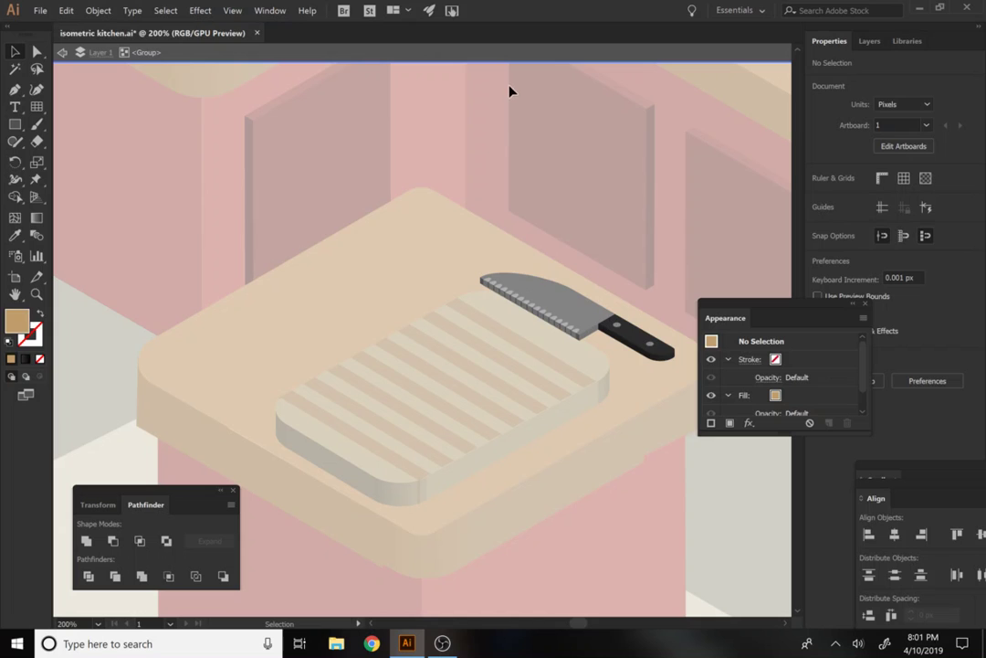
double_click(510, 91)
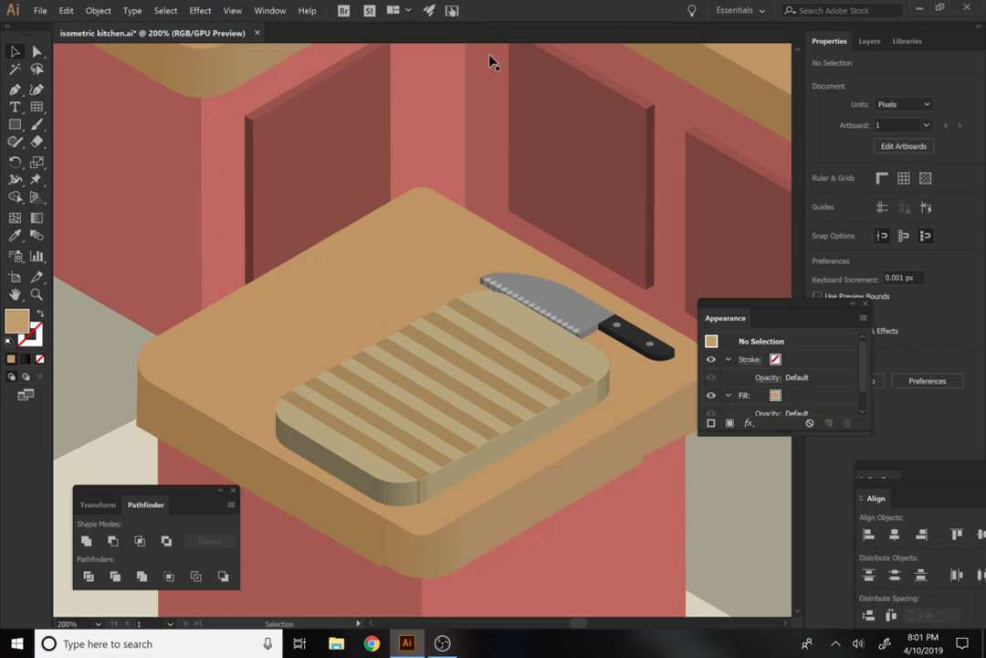
left_click(580, 311)
left_click(632, 335)
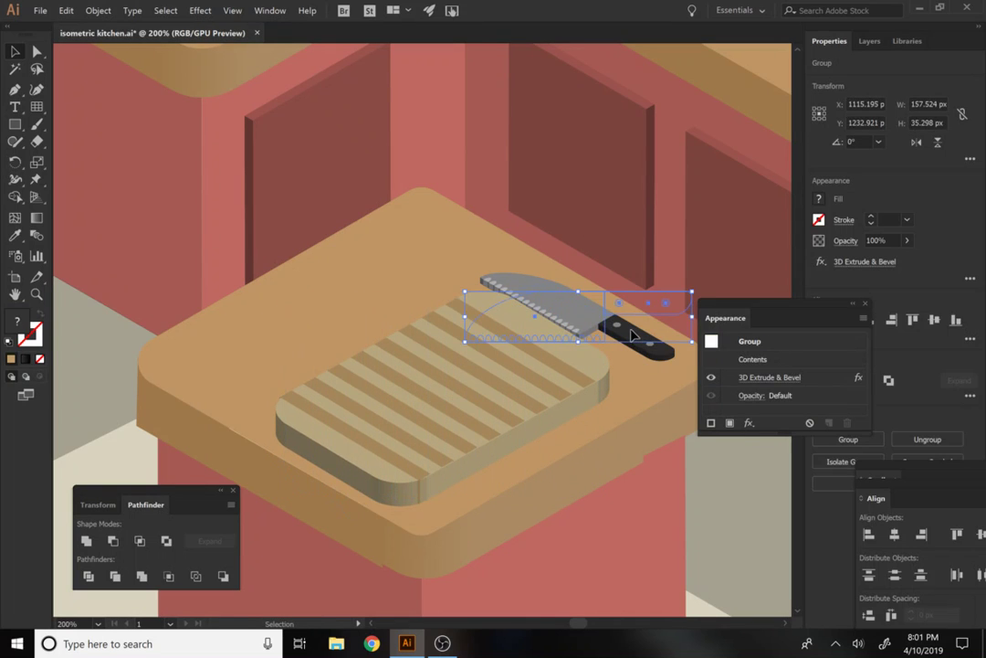
left_click_drag(632, 334, 539, 307)
Draw a rectangle of about 161 × 225 px over the green wall beside the countertop as the calendar page
key("z")
left_click(414, 324, "alt")
left_click(412, 321, "alt")
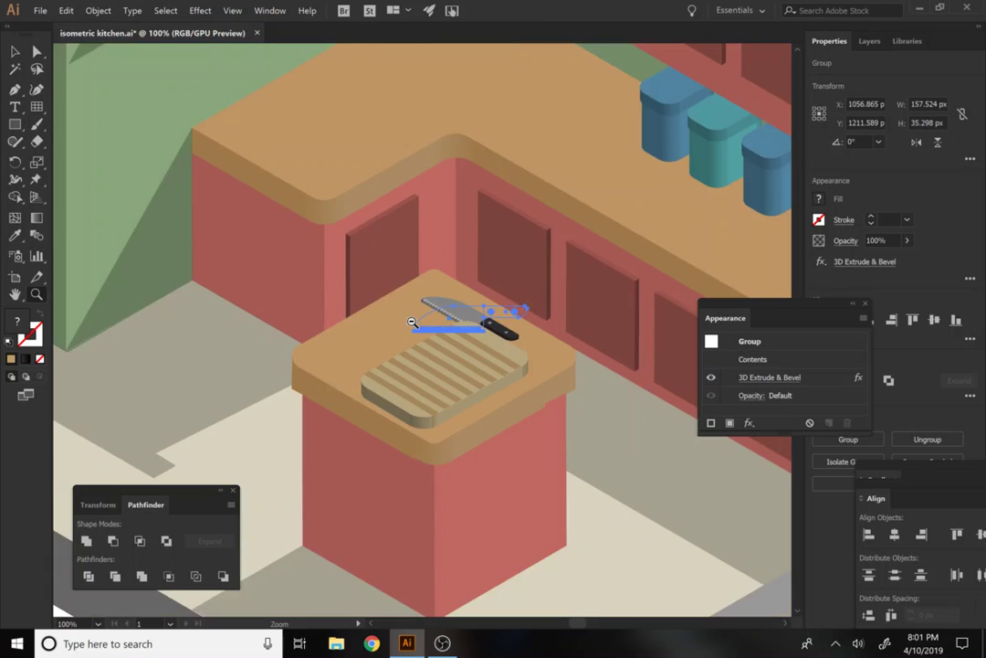
left_click(412, 322, "alt")
left_click(403, 376, "alt")
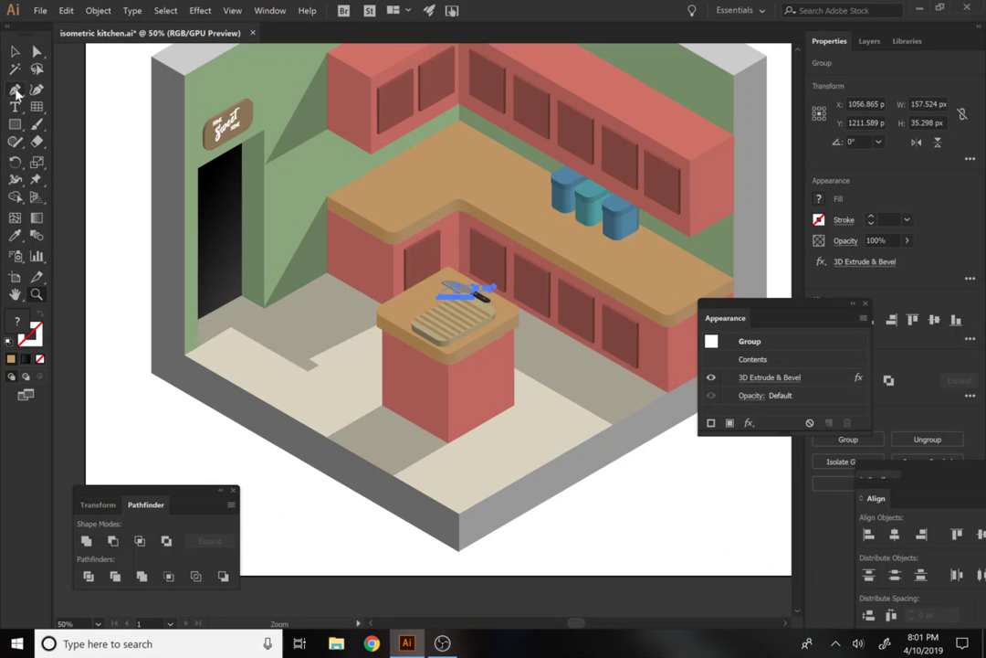
left_click(15, 124)
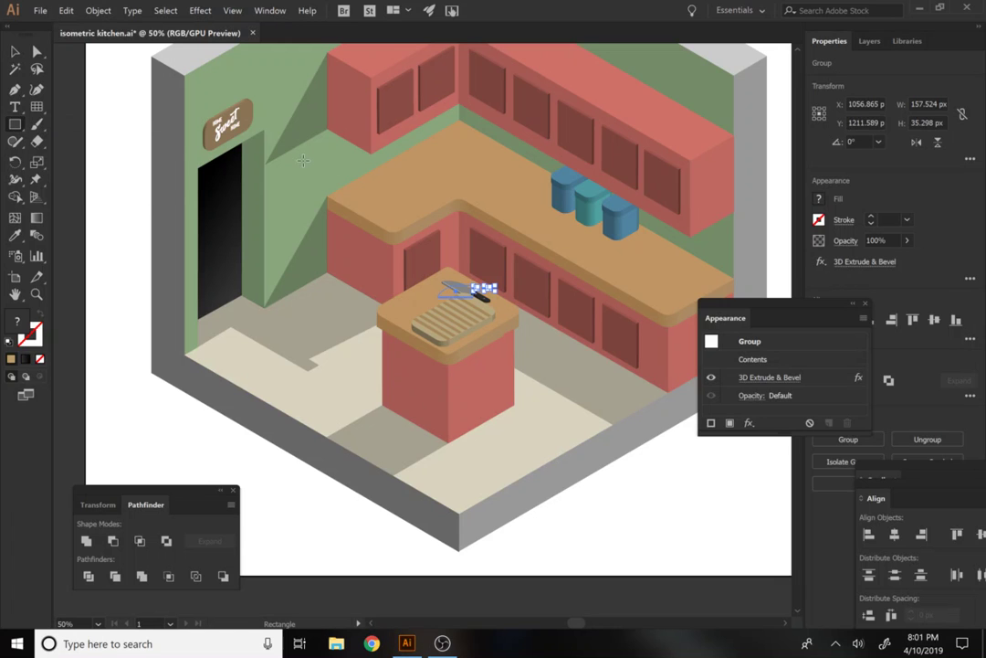
left_click(278, 121)
key("Escape")
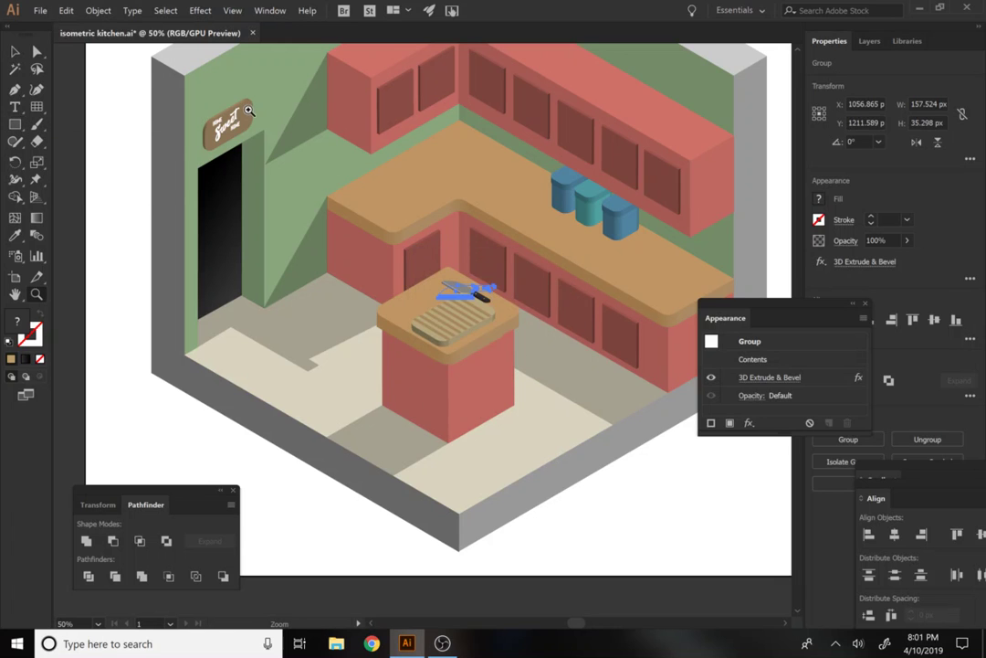
left_click_drag(213, 94, 352, 216)
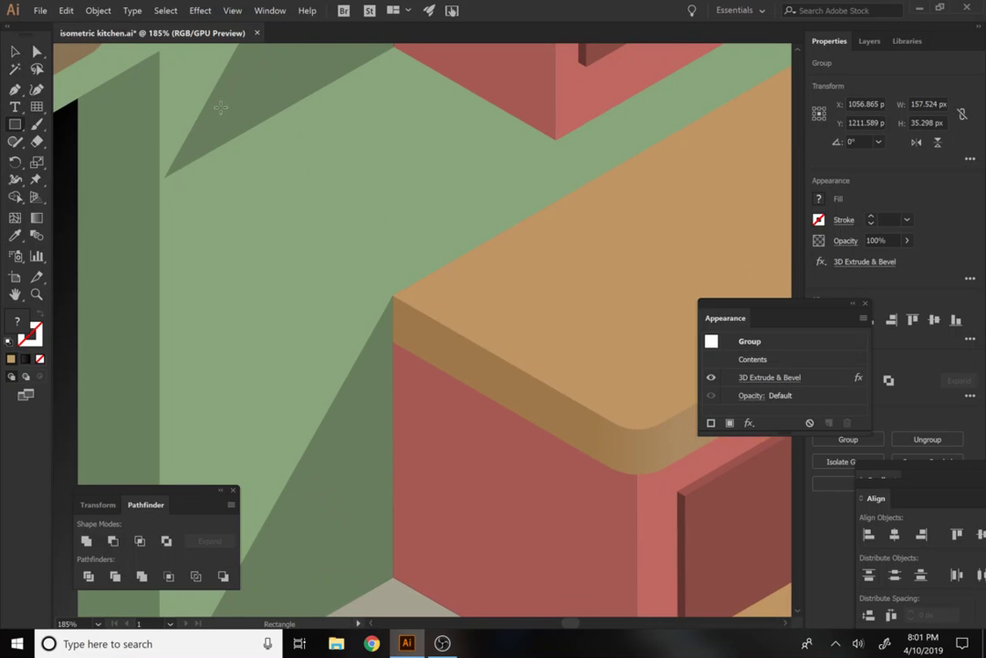
left_click_drag(212, 98, 429, 397)
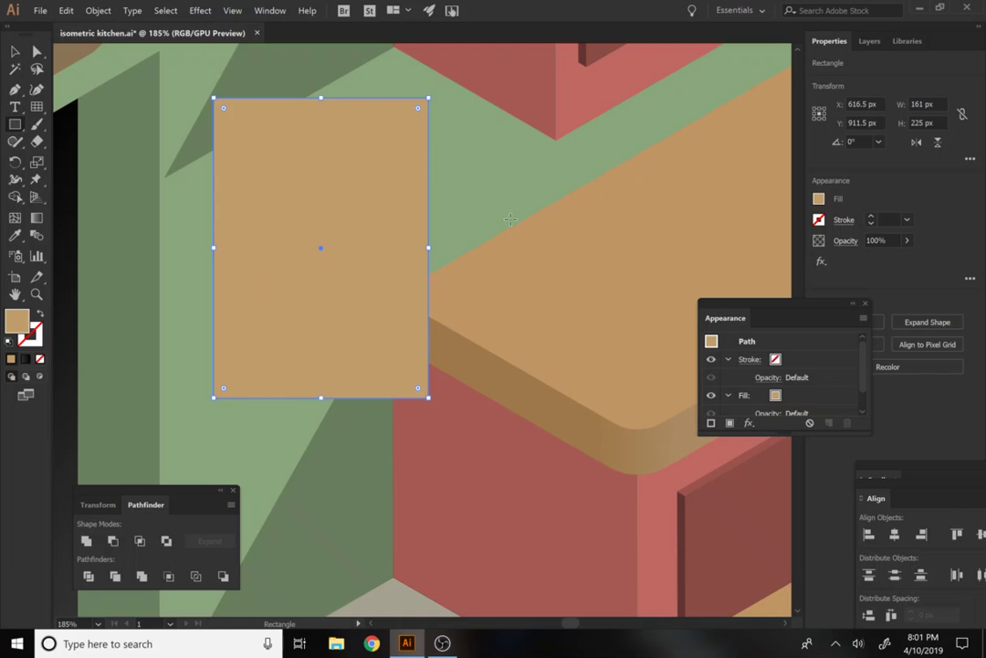
Fill the calendar page with a light cream of about H 35, S 9.92, B 94.9
left_click(818, 199)
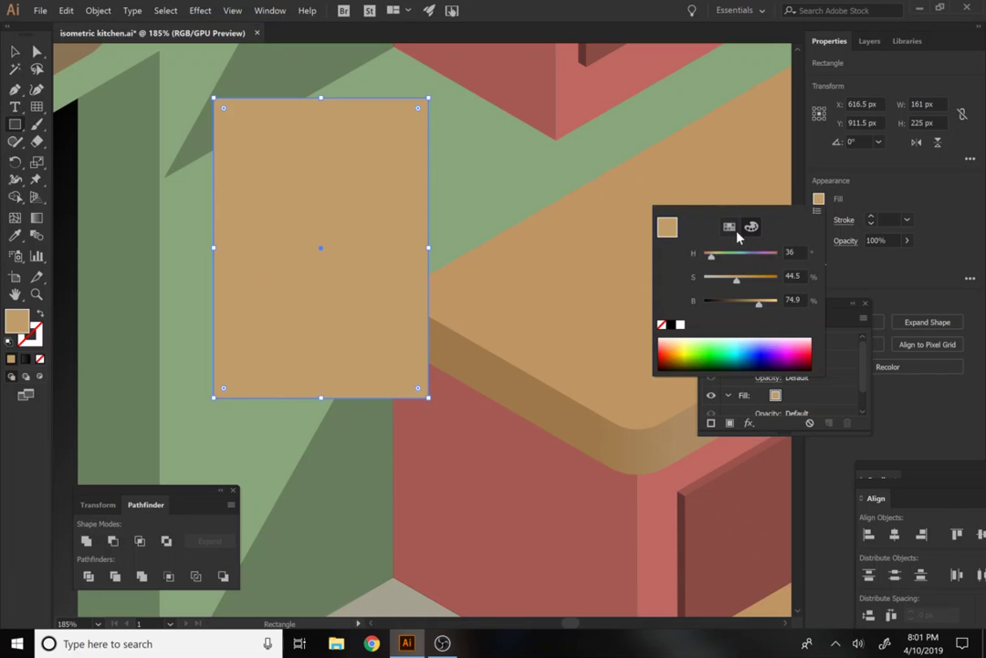
left_click(730, 227)
left_click(773, 292)
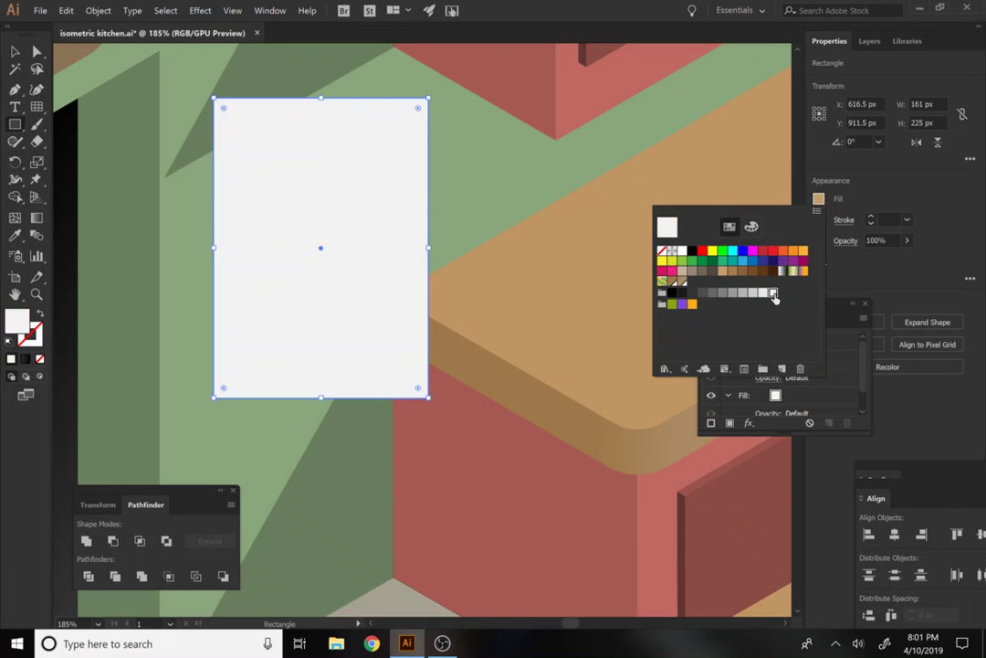
left_click(751, 227)
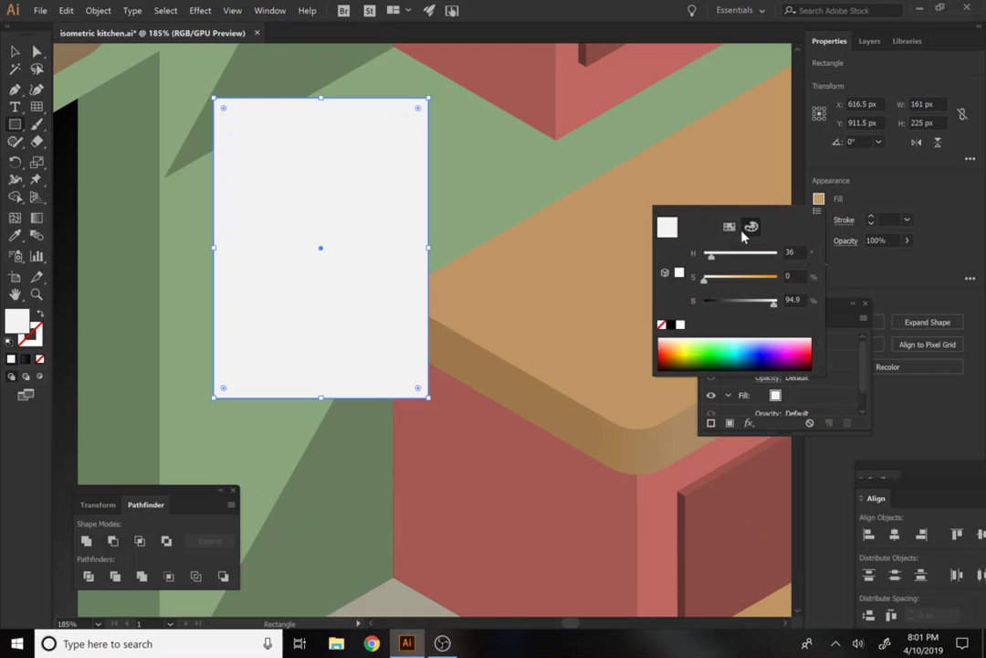
left_click_drag(716, 279, 713, 284)
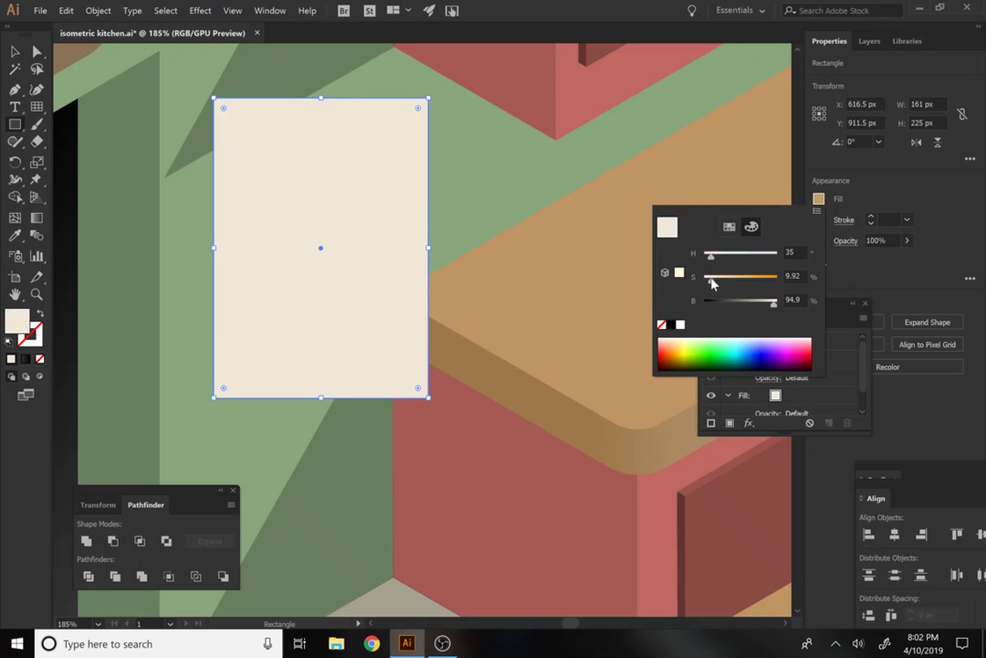
Add the heading APRIL at the top of the calendar page and enlarge it to about 73 × 44 px
left_click(20, 91)
left_click(15, 106)
left_click(243, 152)
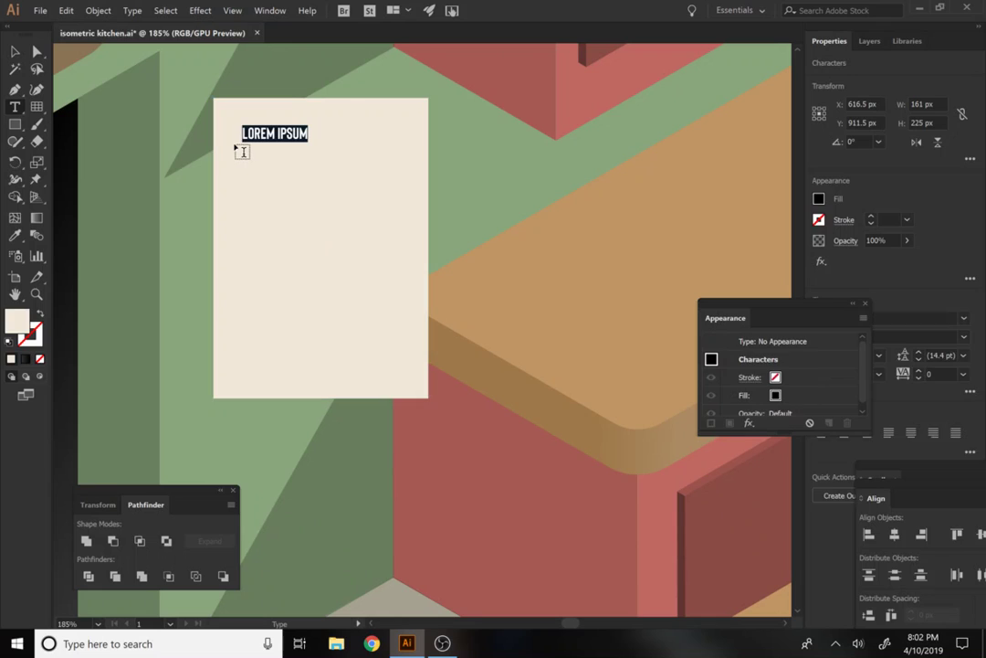
type("APRIL")
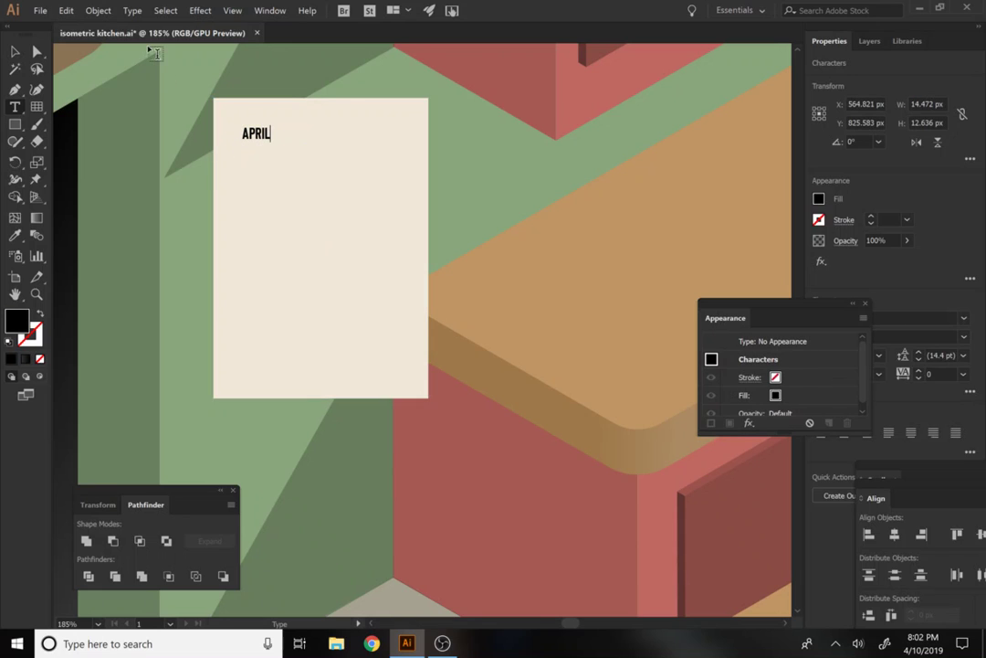
key("Escape")
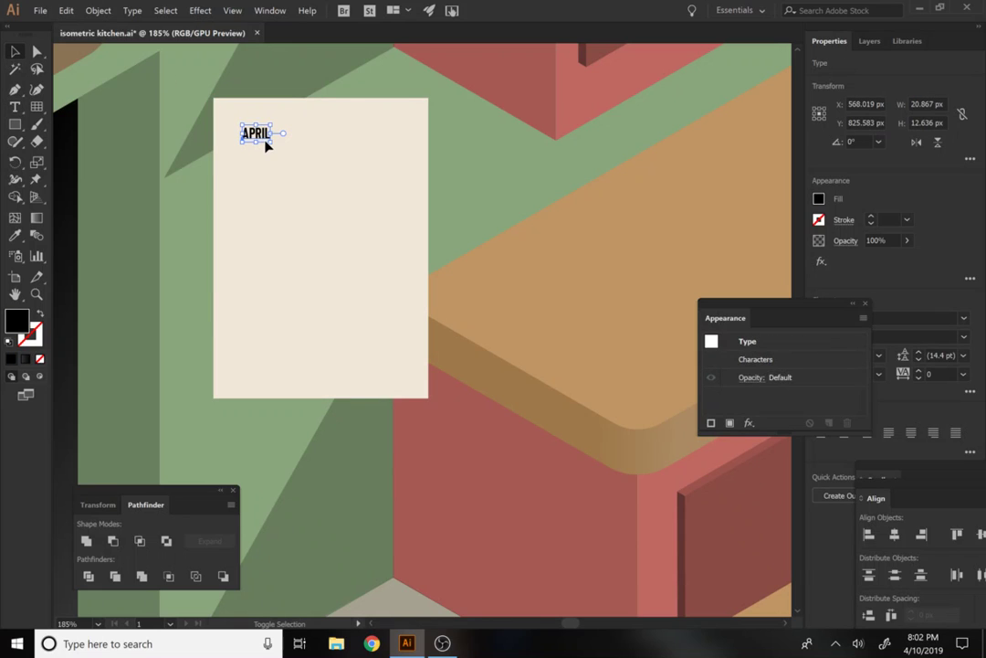
left_click_drag(273, 142, 298, 148)
Create a 137 × 159 px rectangular grid with 4 horizontal and 6 vertical dividers below the APRIL heading
left_click(35, 107)
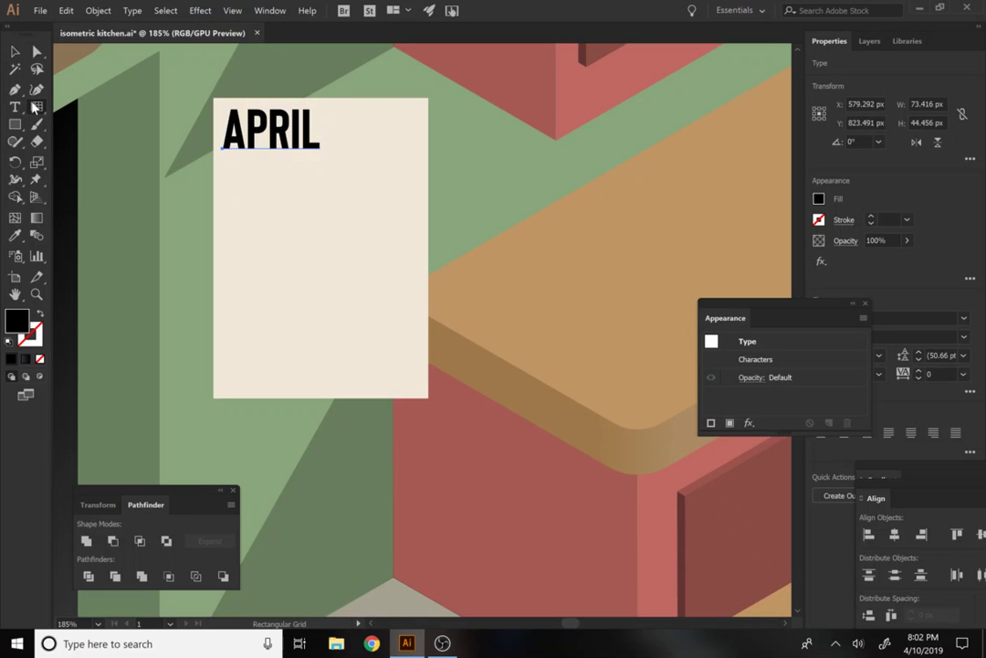
left_click(74, 107)
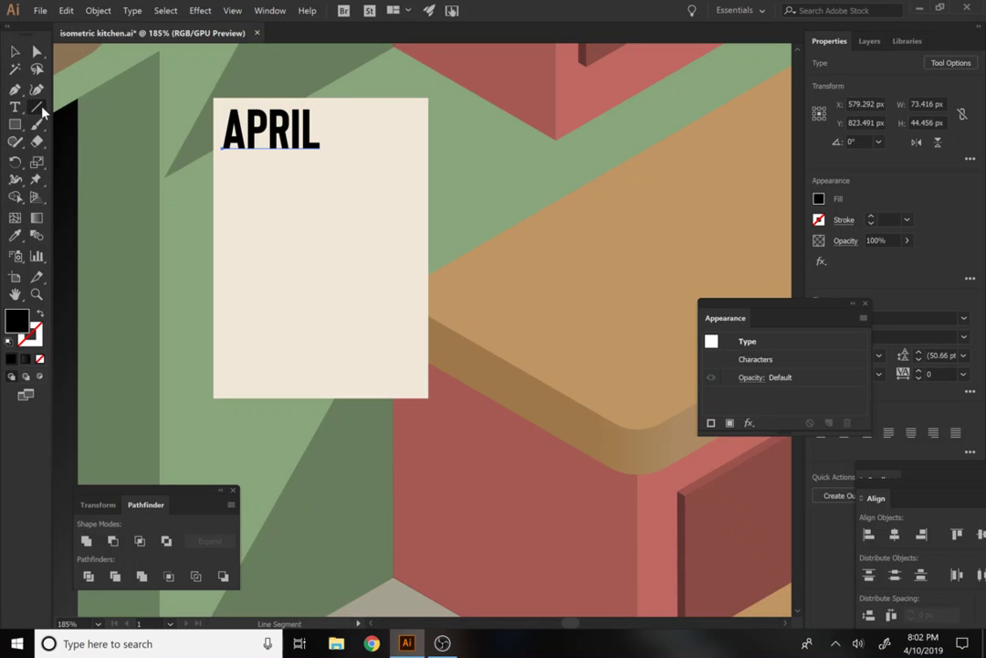
left_click(42, 107)
left_click(88, 162)
left_click_drag(226, 172, 407, 382)
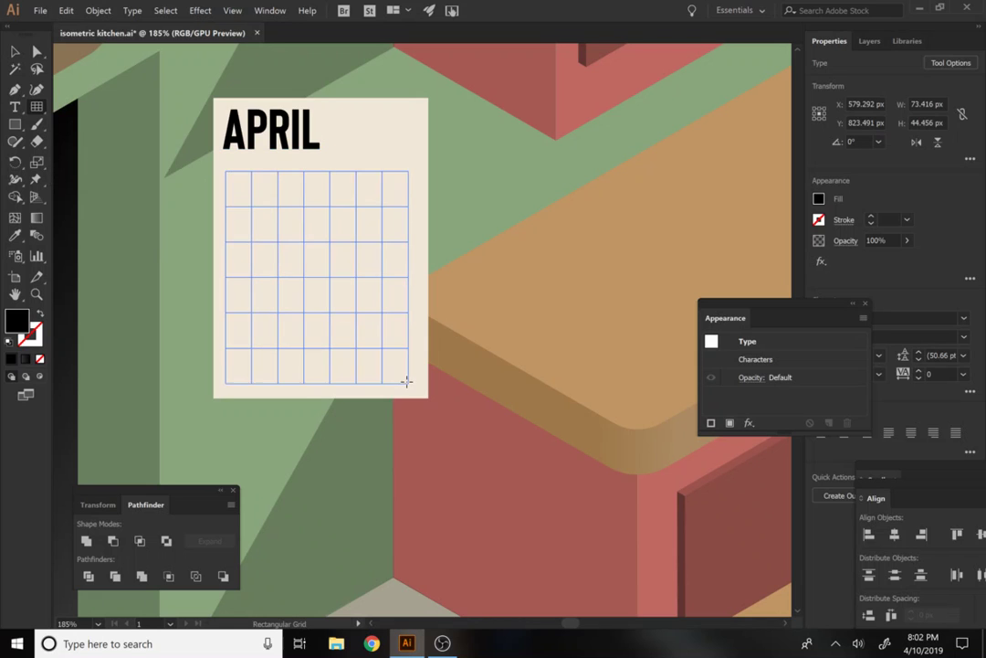
key("ctrl+z")
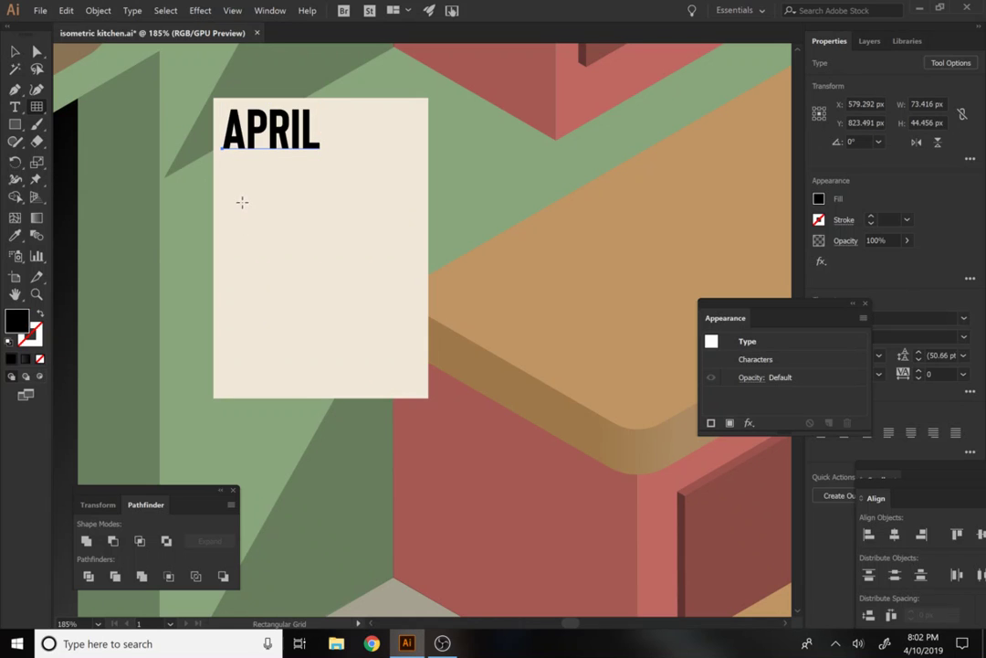
left_click(234, 206)
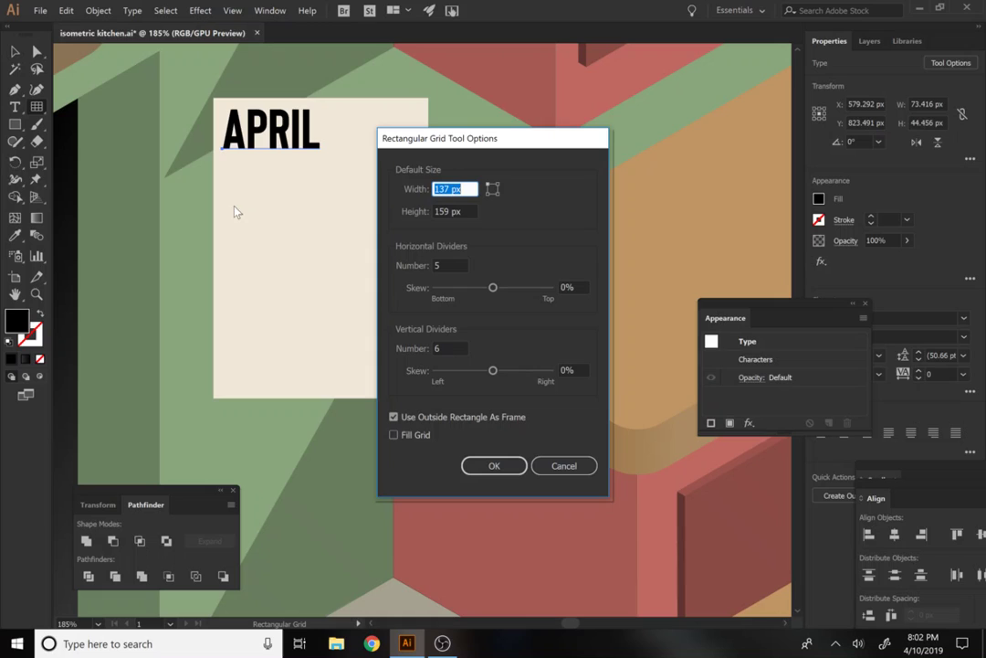
left_click(446, 265)
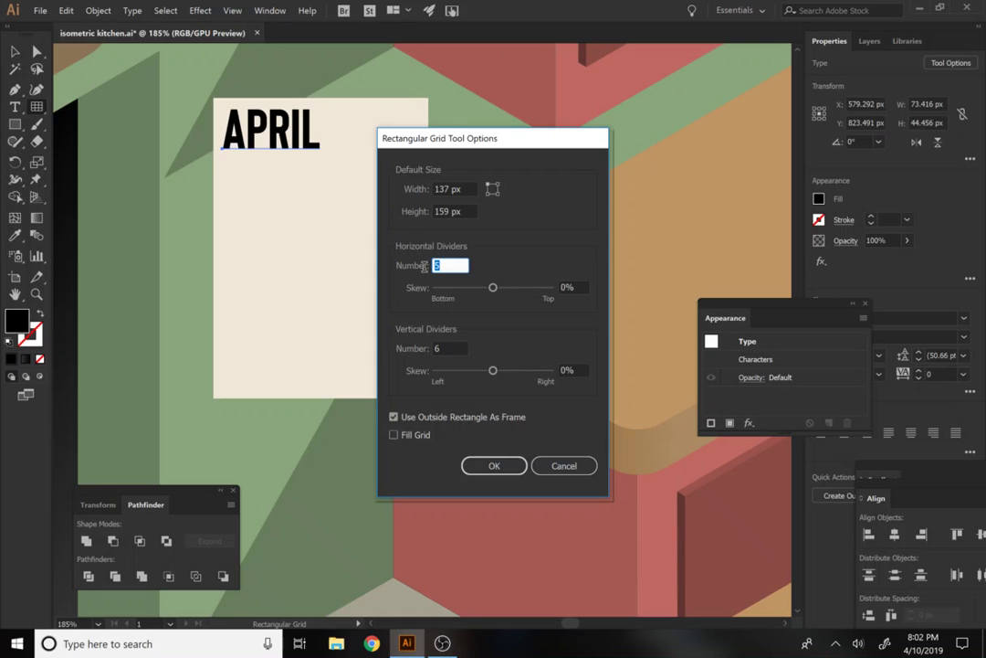
type("4")
left_click(441, 348)
left_click_drag(441, 348, 426, 351)
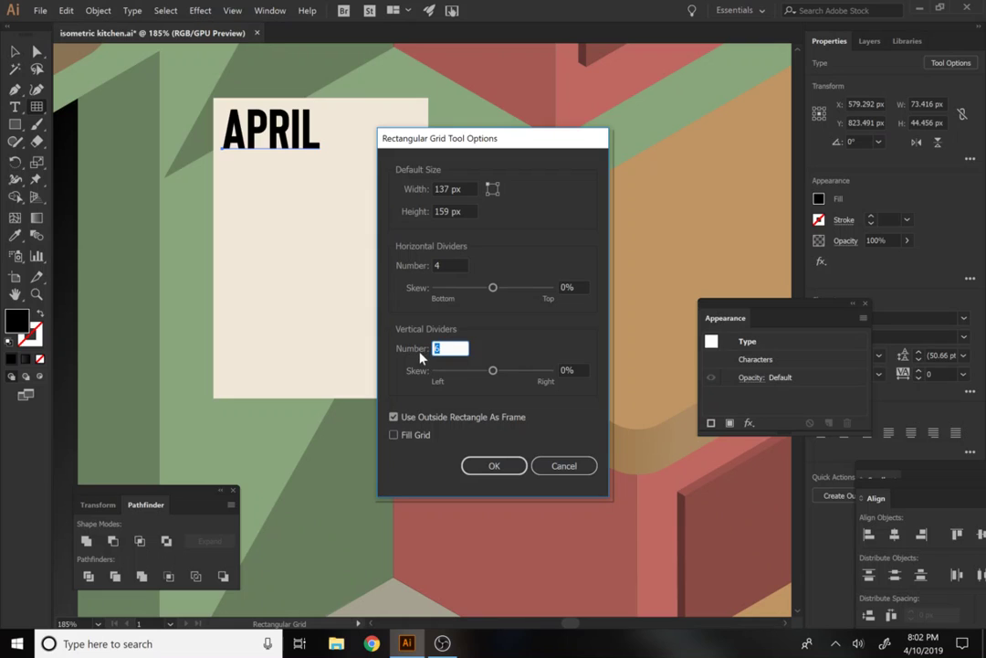
left_click(494, 465)
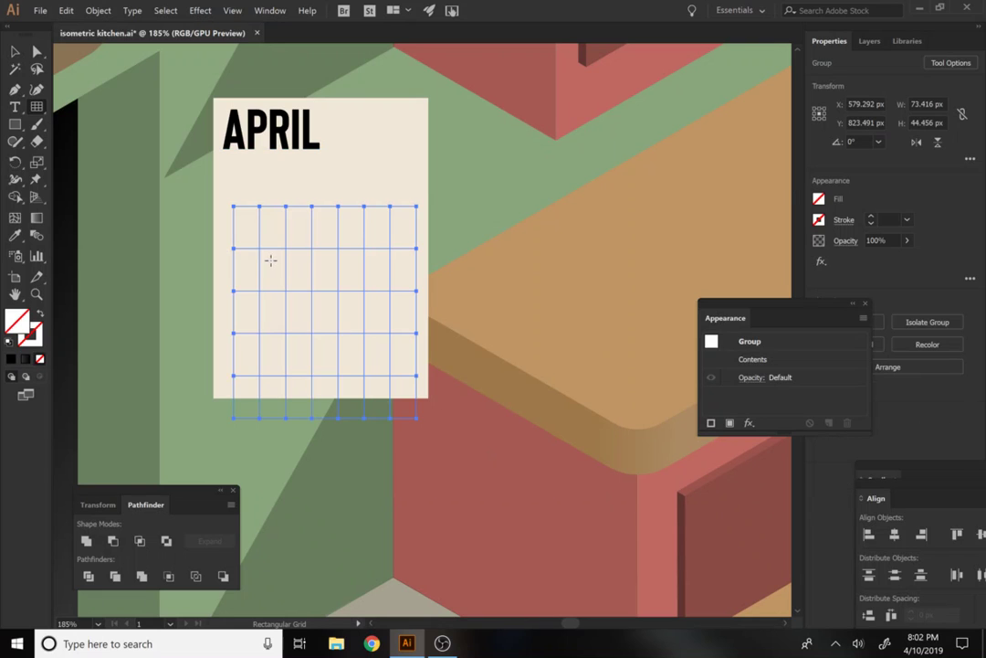
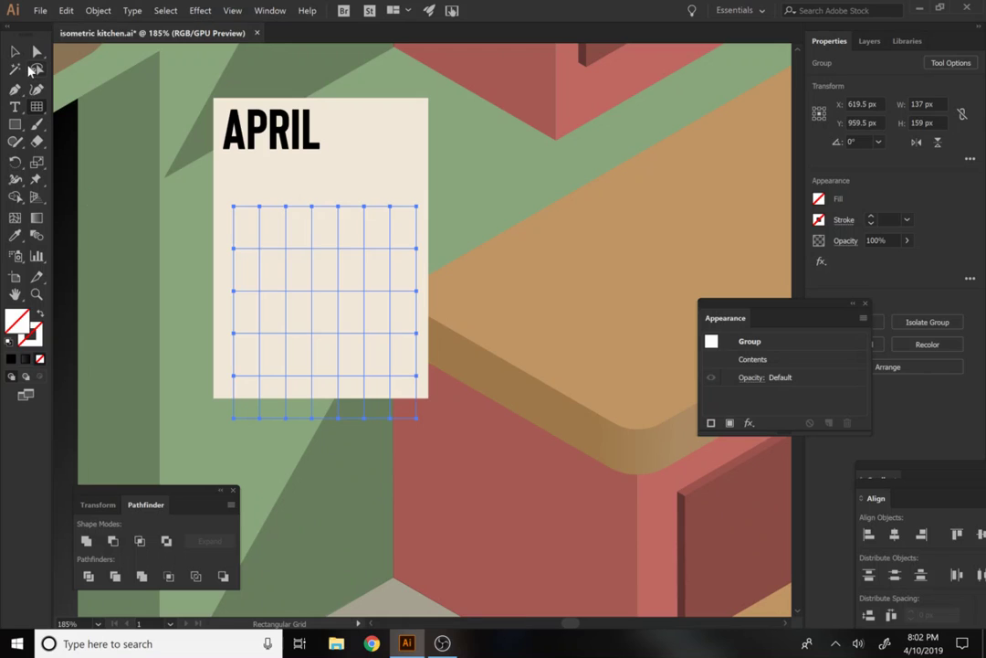
Give the calendar grid a 2 pt black stroke and resize it to about 148 × 159 px, fitting inside the page
left_click(15, 52)
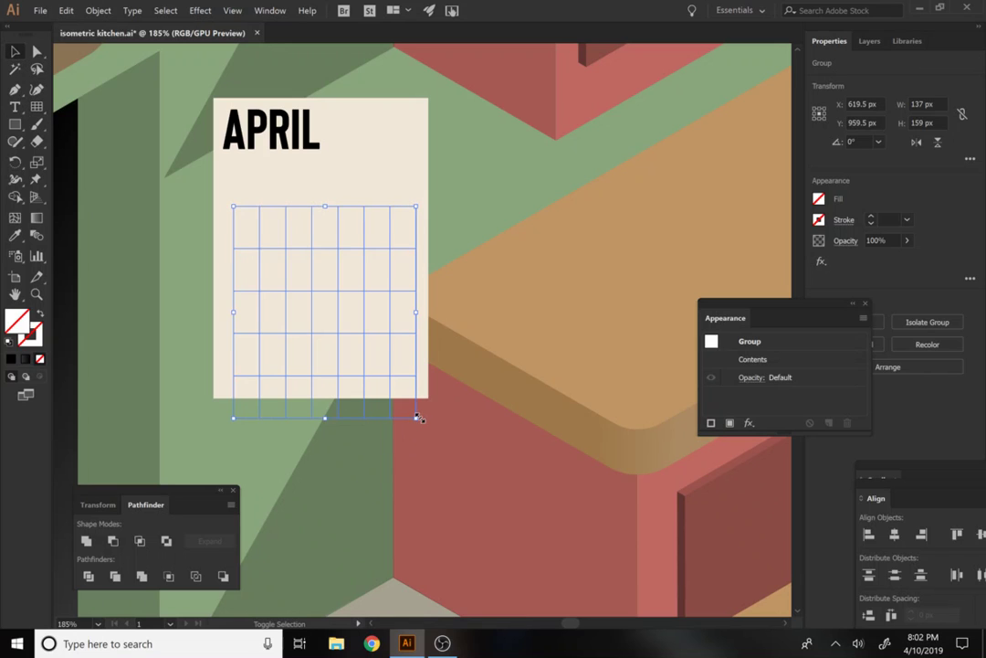
left_click_drag(417, 416, 393, 390)
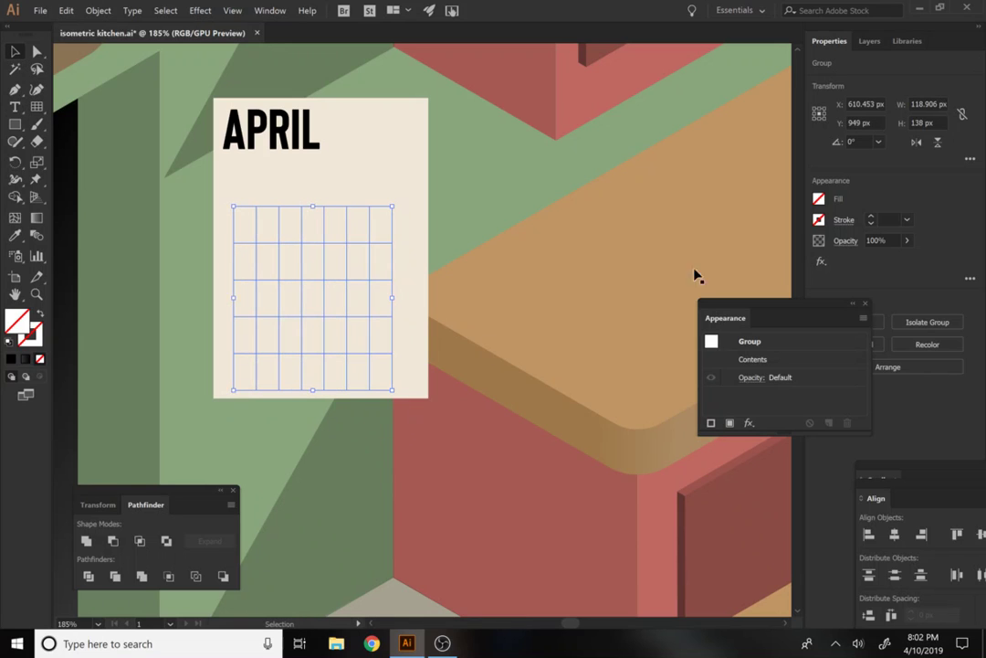
left_click(870, 216)
left_click(871, 217)
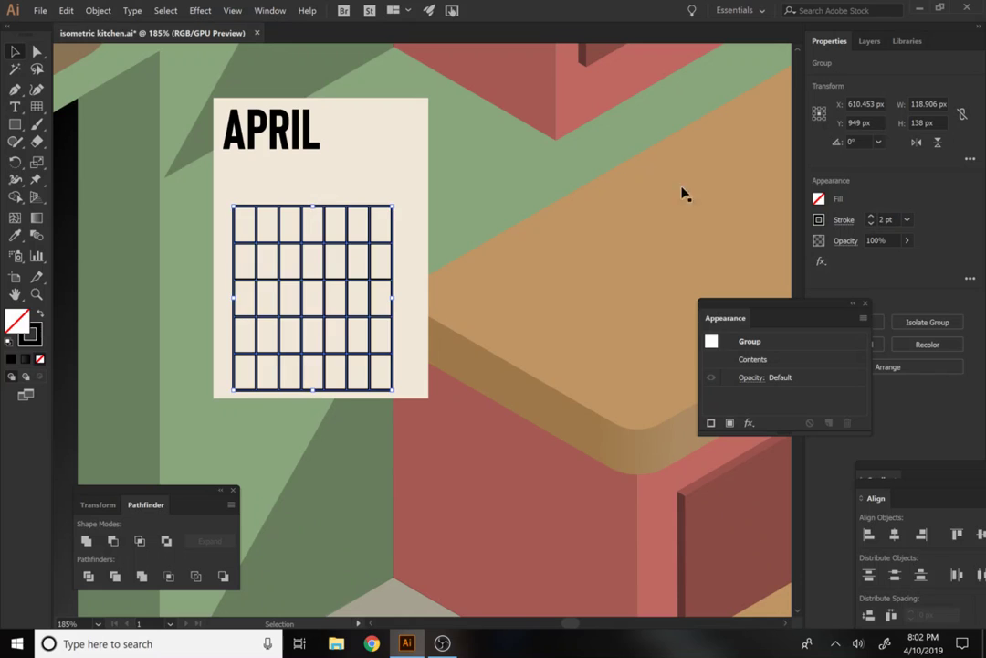
left_click_drag(395, 201, 419, 178)
left_click_drag(233, 180, 220, 180)
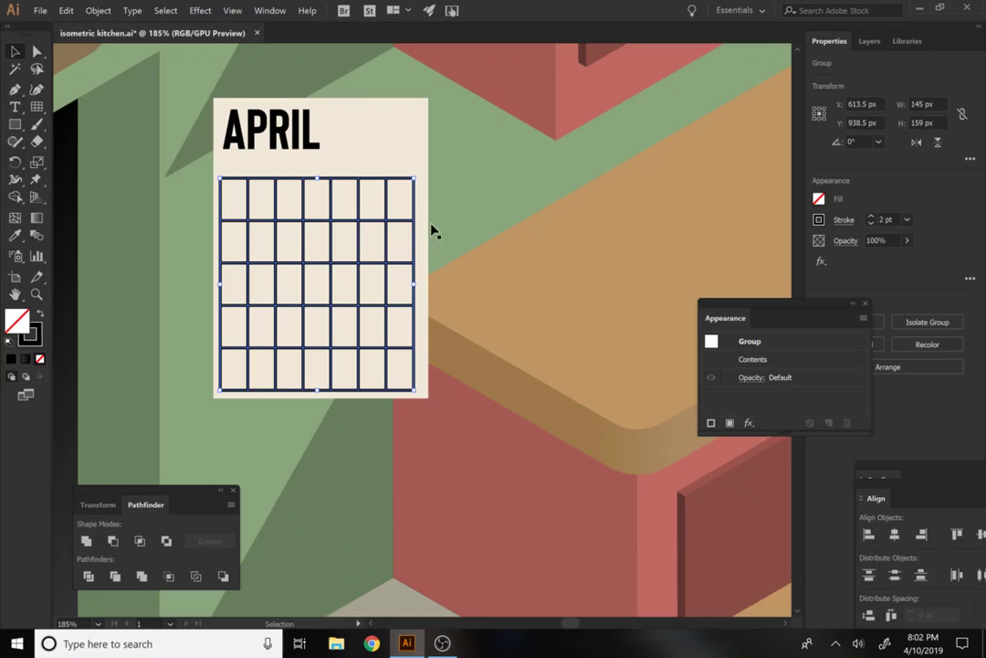
left_click_drag(418, 177, 421, 177)
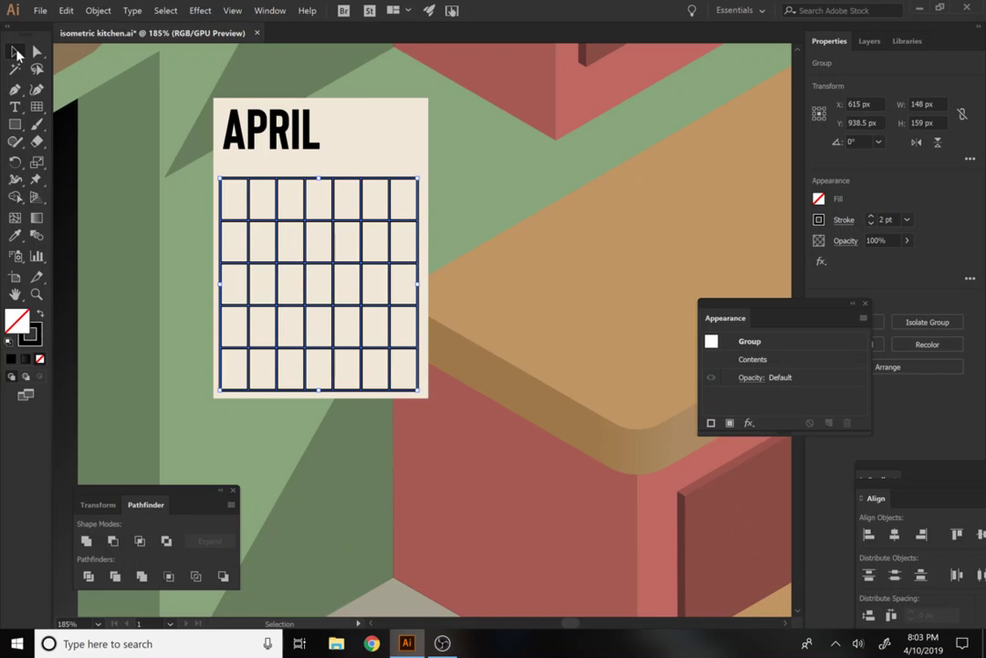
Duplicate the APRIL heading and change the copy's text to S for the first weekday initial
left_click(236, 125)
left_click_drag(236, 125, 373, 166)
double_click(395, 174)
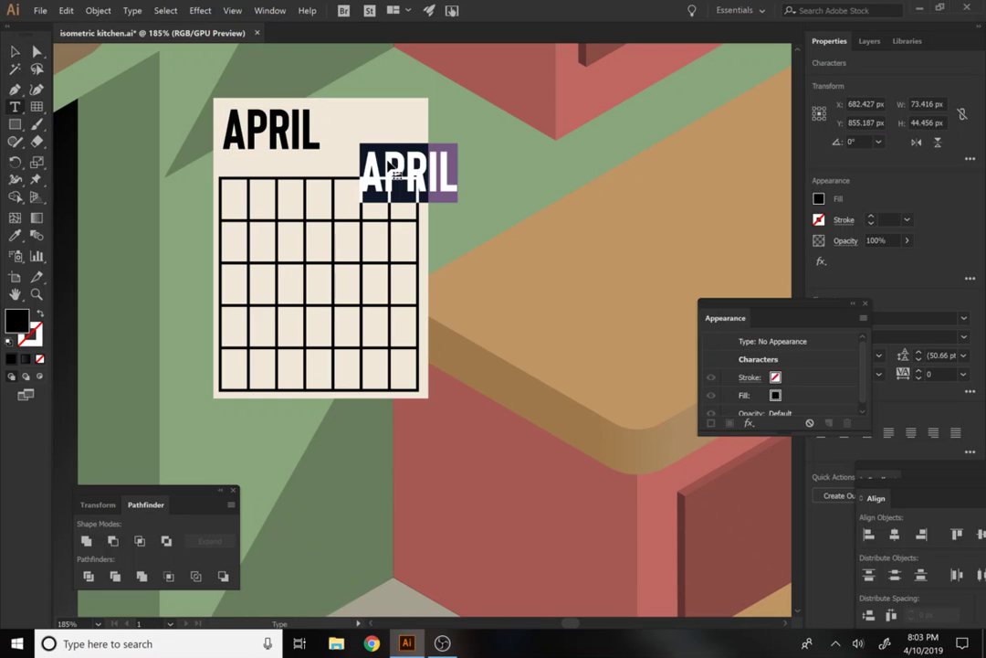
type("M")
key("BackSpace")
type("S")
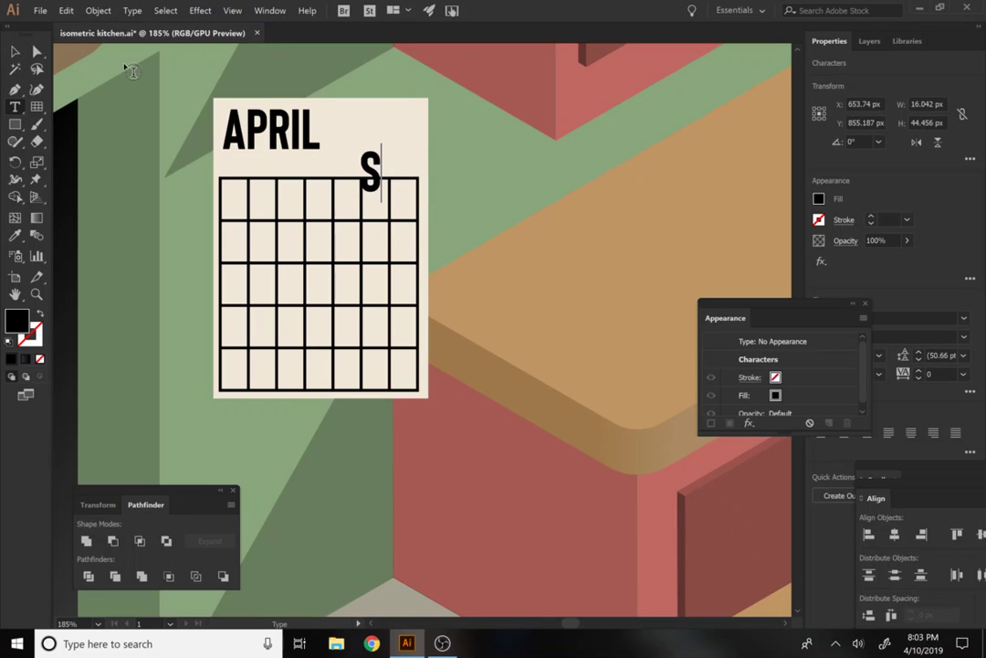
left_click(15, 51)
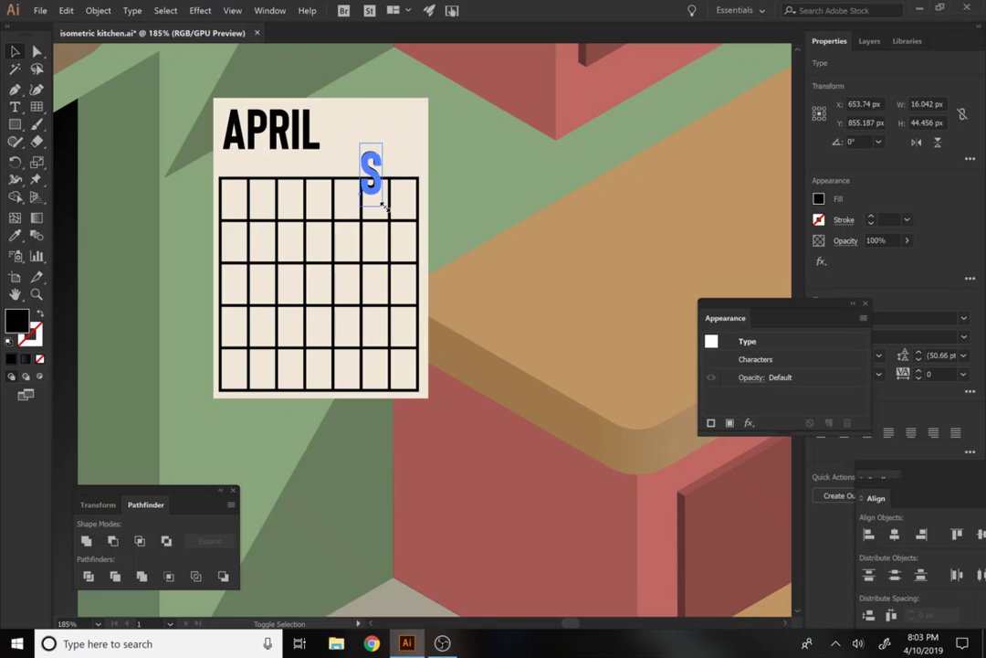
Scale the S down to about 7 × 20 px above the first grid column and repeat it across all seven columns
left_click_drag(382, 206, 261, 169)
key("ctrl+d")
key("ctrl+d")
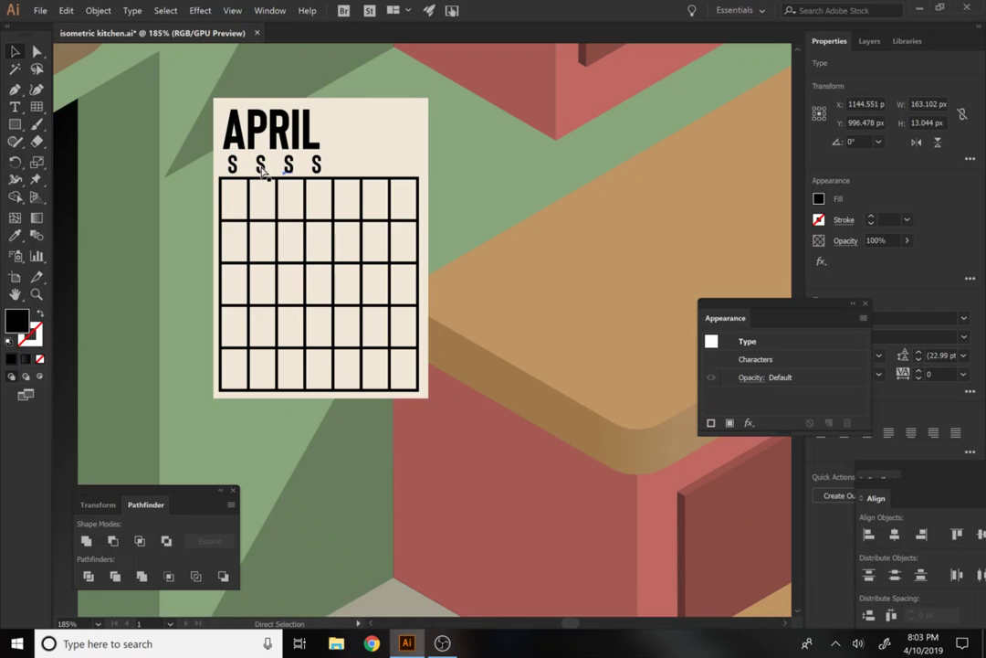
key("ctrl+d")
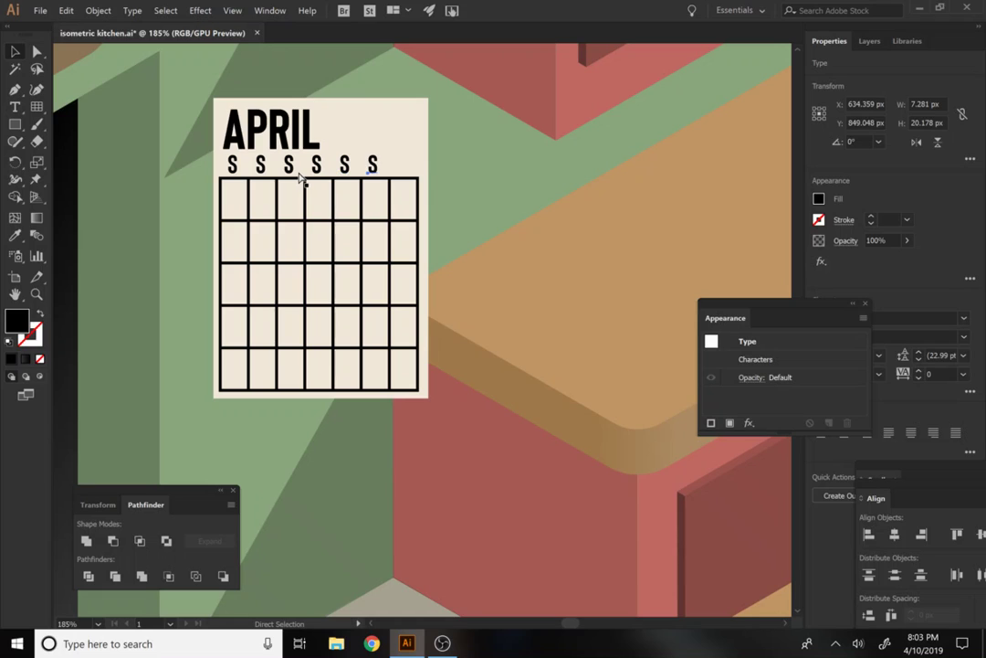
key("ctrl+d")
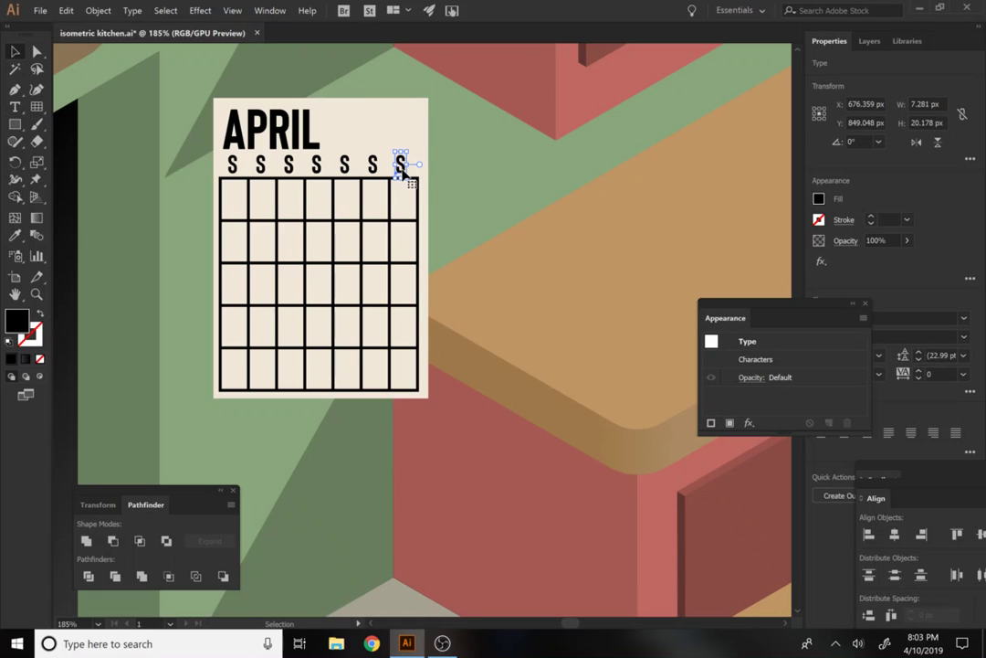
left_click_drag(402, 169, 409, 172)
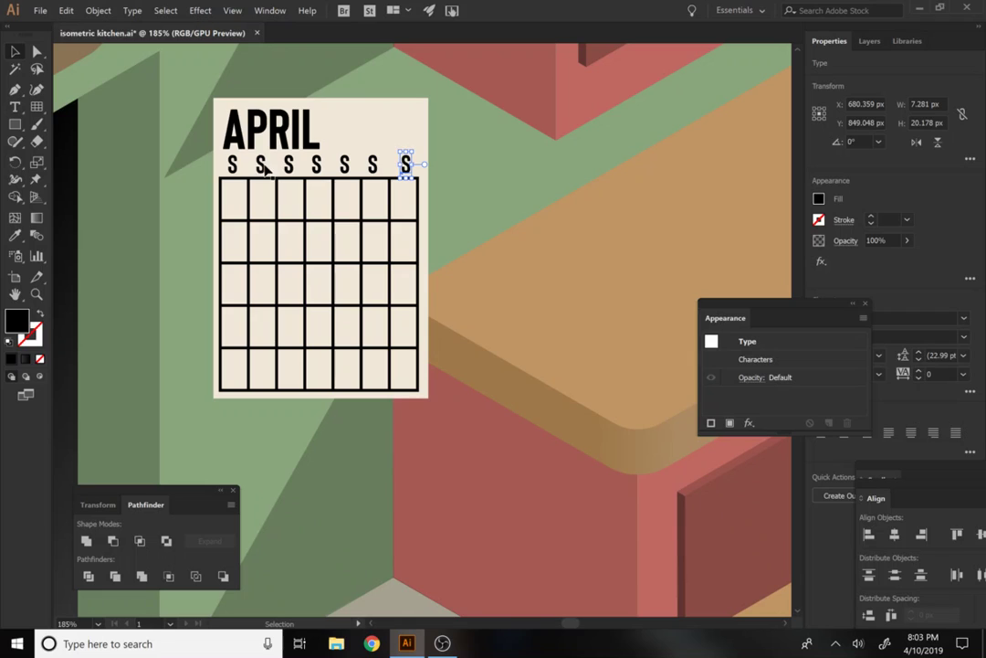
Change the second and third weekday initials to M and T, placing the T above the third grid column
left_click(262, 165)
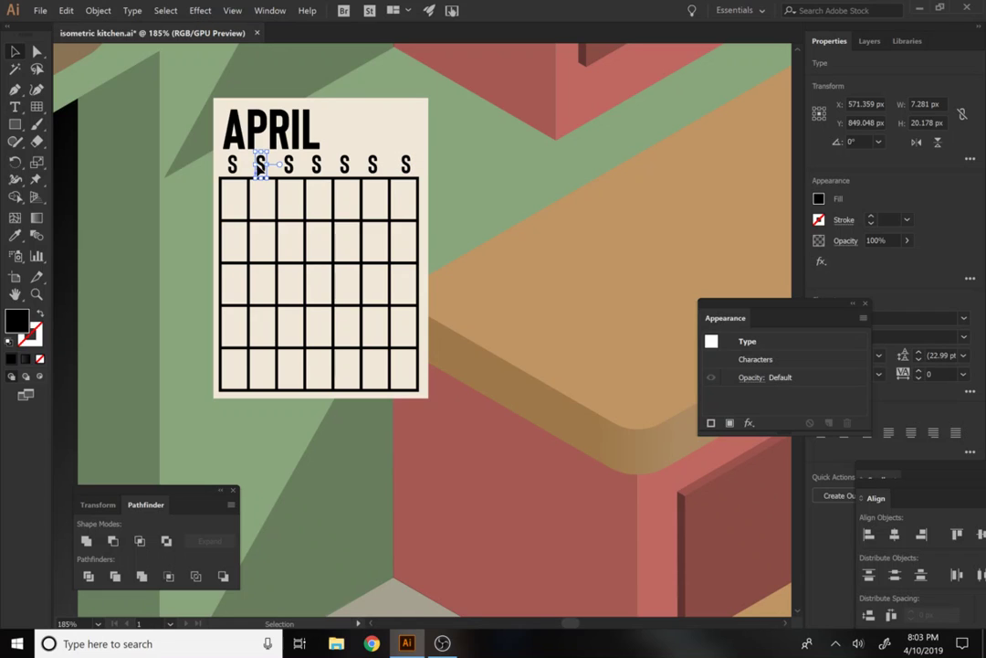
double_click(261, 166)
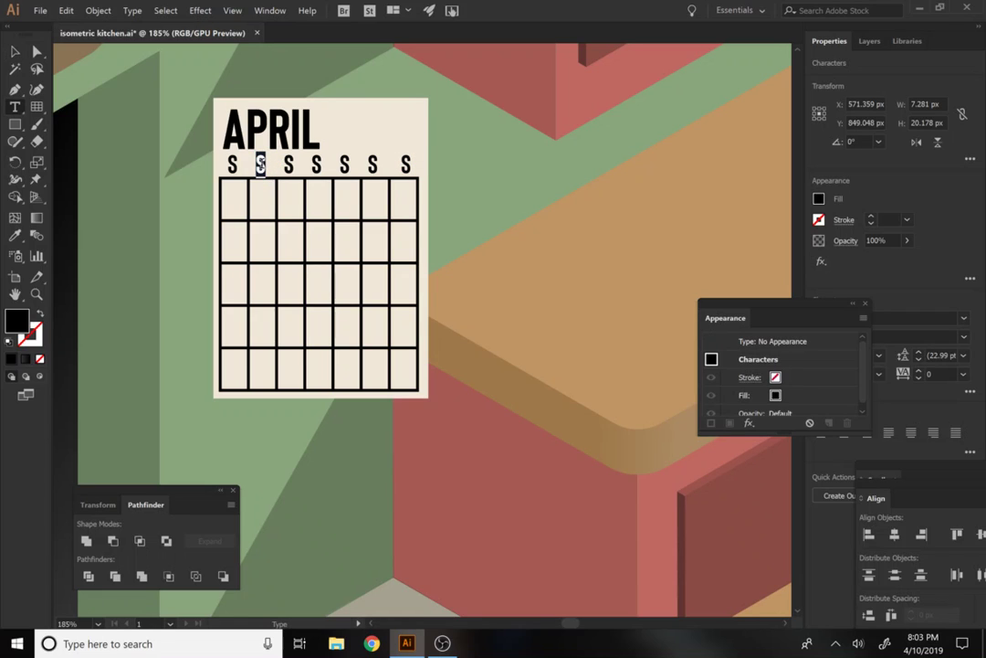
type("M")
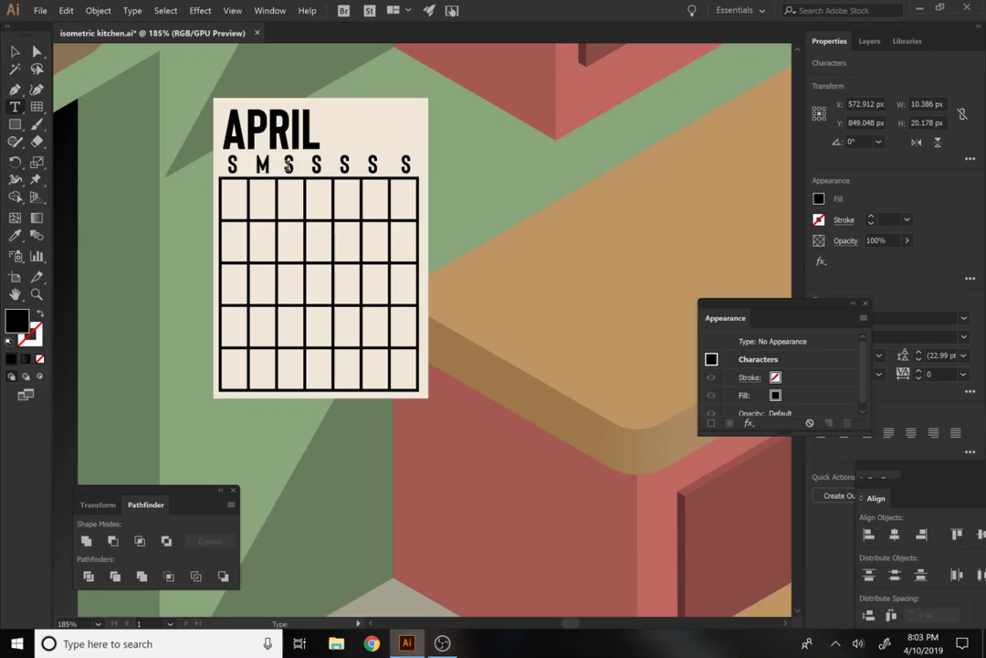
double_click(290, 166)
left_click(11, 52)
left_click_drag(286, 159, 290, 178)
key("Delete")
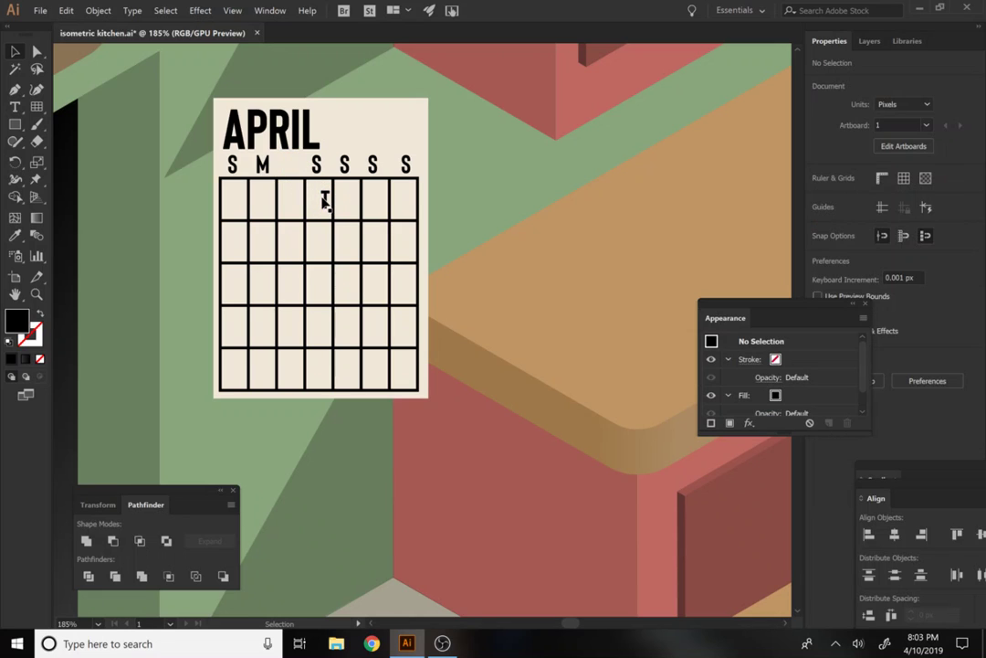
key("ctrl+z")
key("ctrl+z")
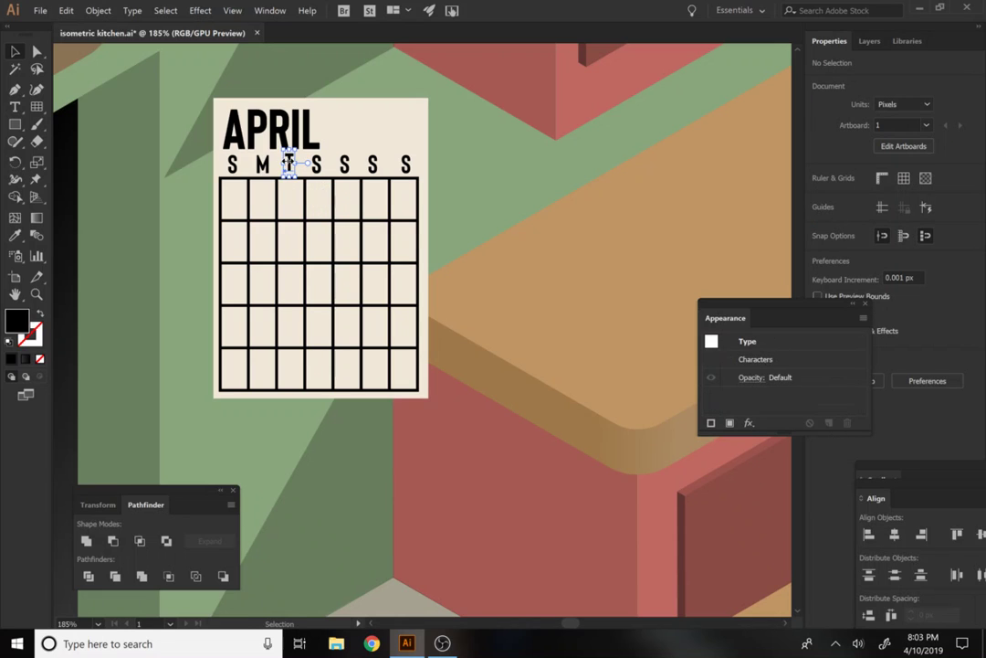
left_click_drag(299, 162, 305, 168)
Change the fourth, fifth and sixth weekday initials to W, R and F
double_click(317, 165)
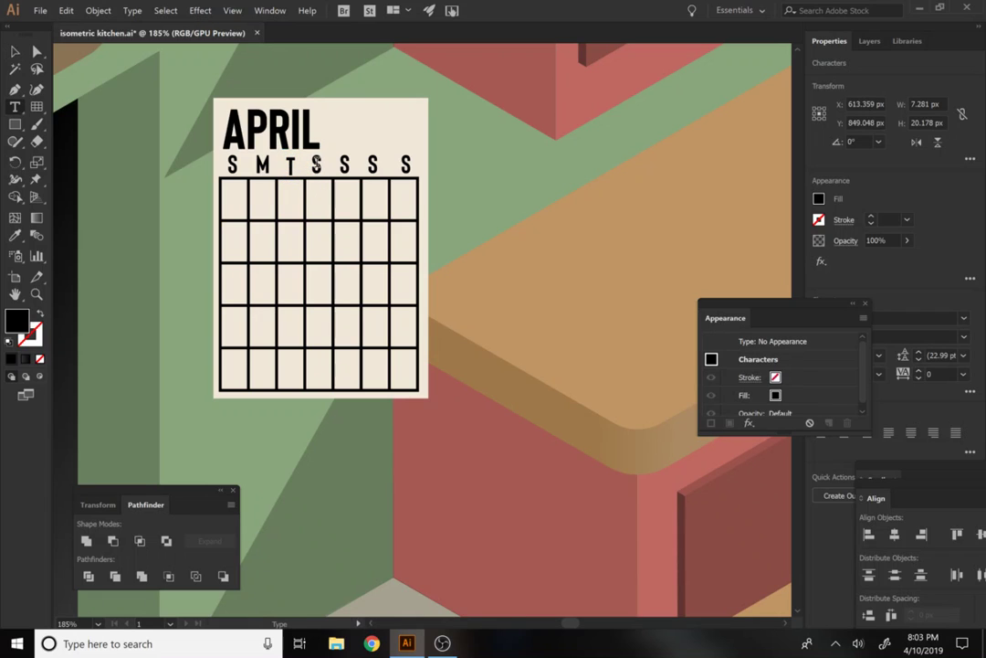
double_click(316, 164)
type("W")
double_click(345, 164)
type("R")
double_click(372, 165)
type("F")
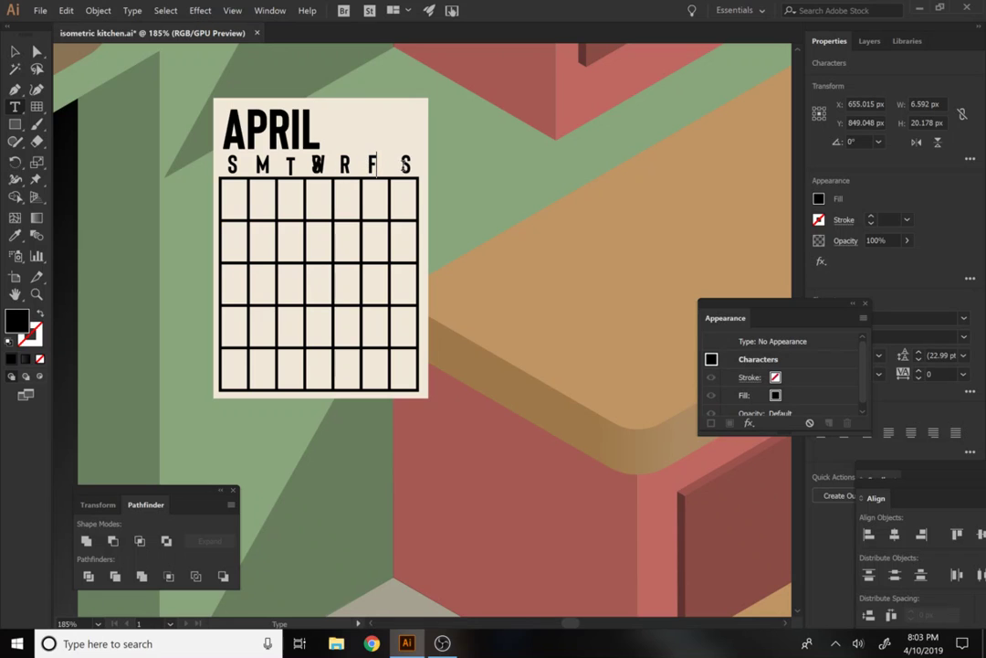
key("Escape")
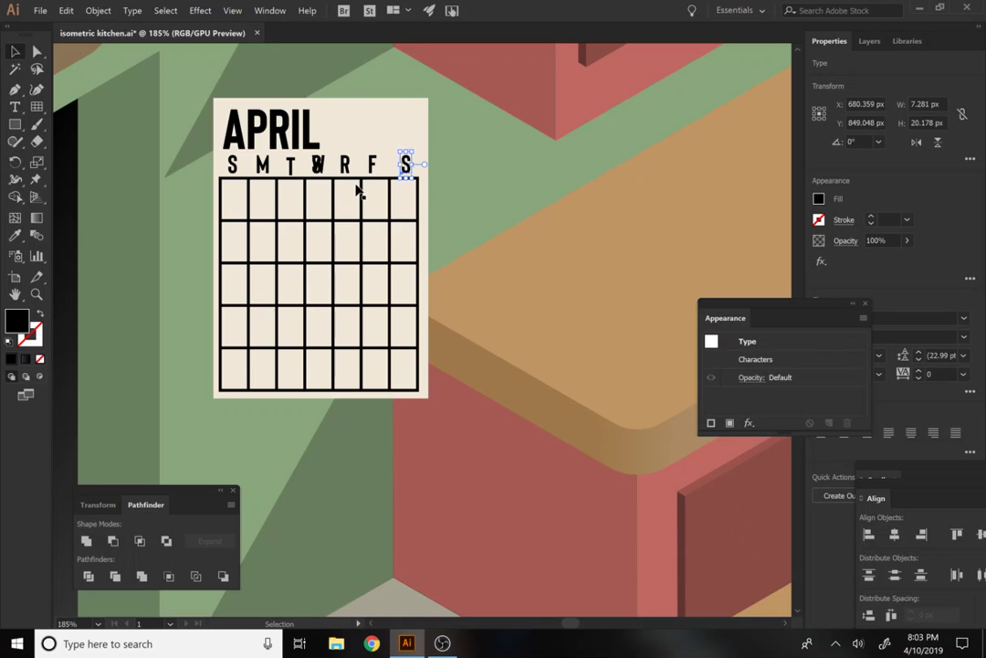
Remove the leftover S overlapping the W and keep the W above the fourth grid column
left_click(317, 163)
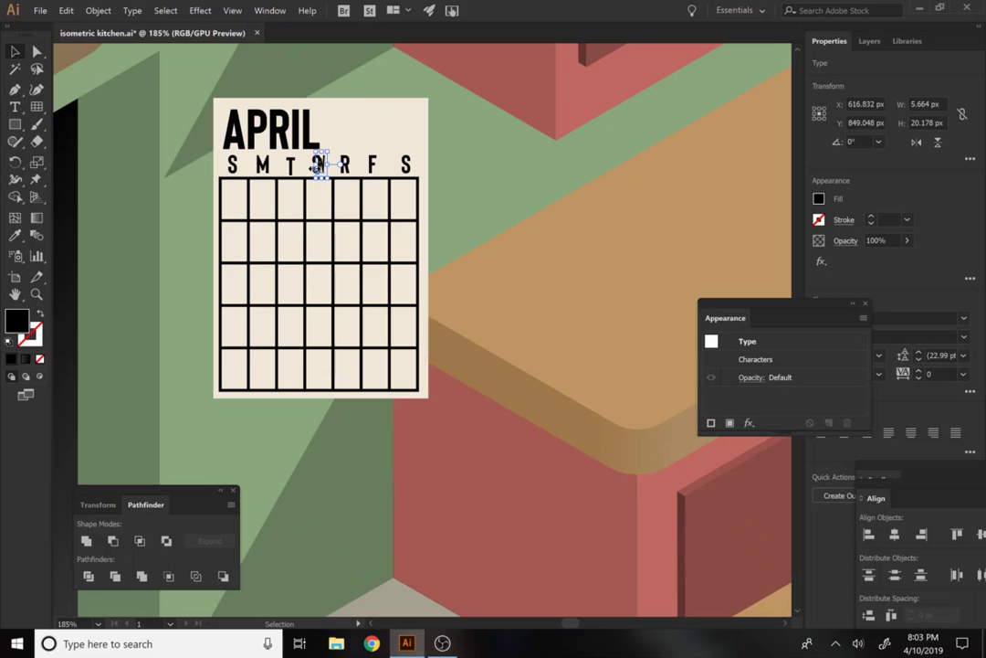
type("W")
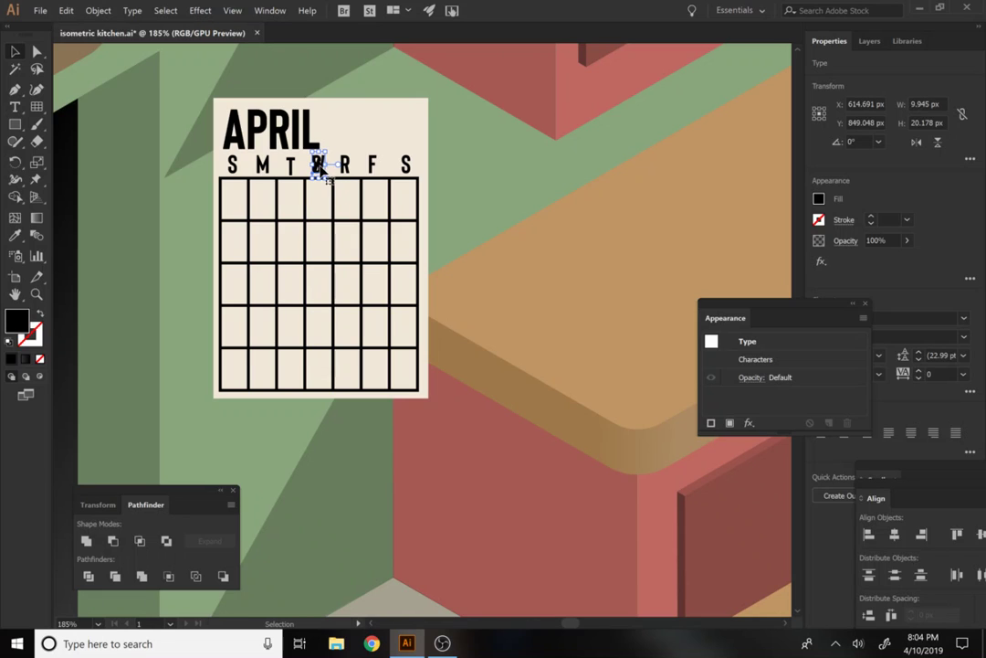
left_click_drag(319, 164, 348, 203)
left_click(327, 174)
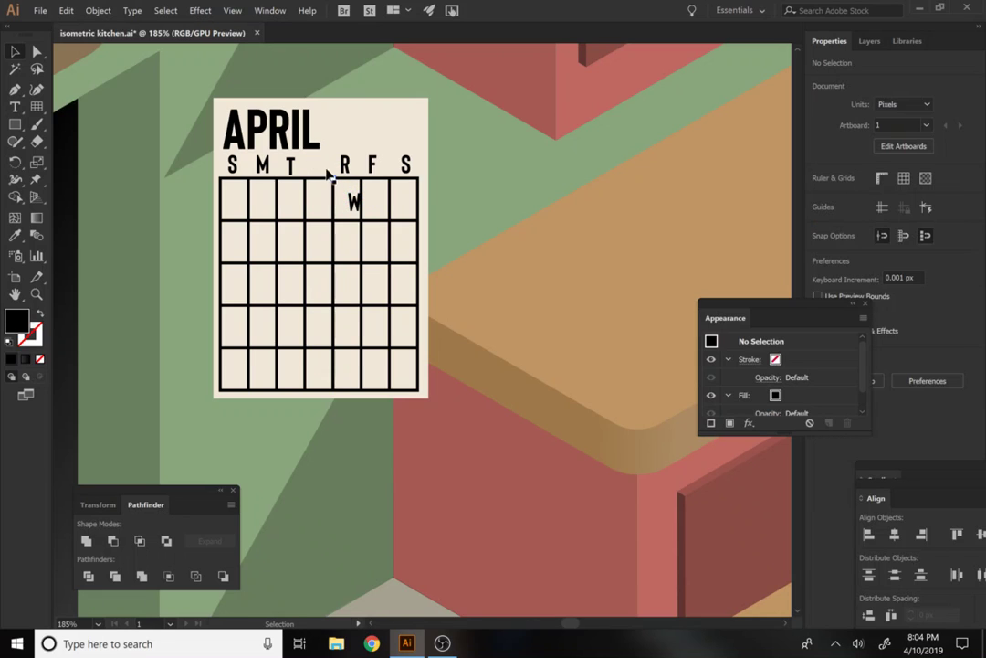
key("ctrl+z")
Extend the cream calendar page downward to a size of 161 × 255 px
left_click(374, 395)
left_click(372, 412)
left_click(424, 398)
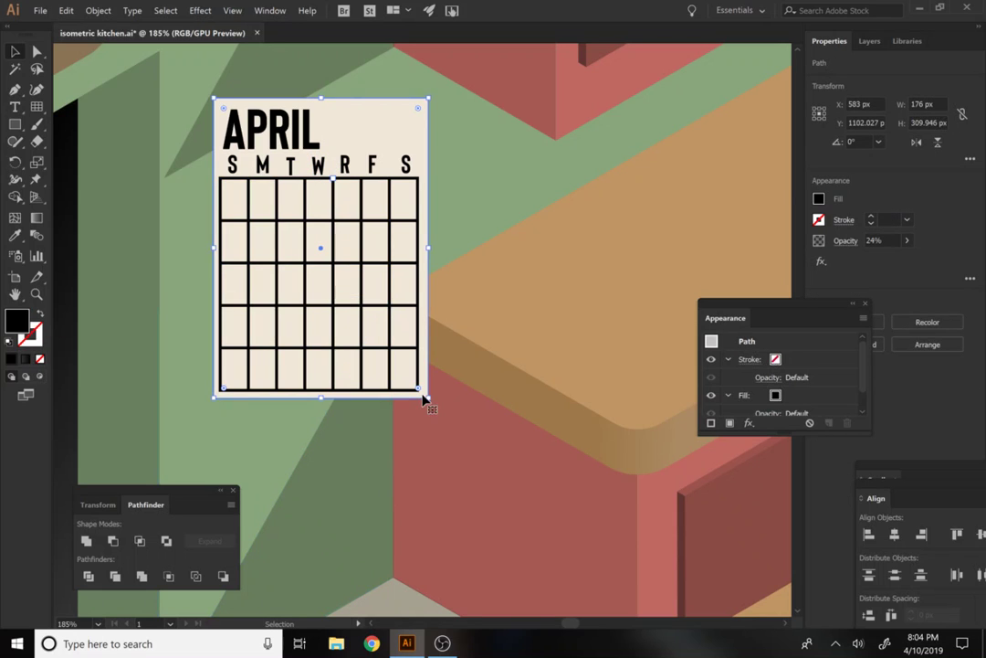
left_click(304, 408)
left_click_drag(321, 398, 325, 438)
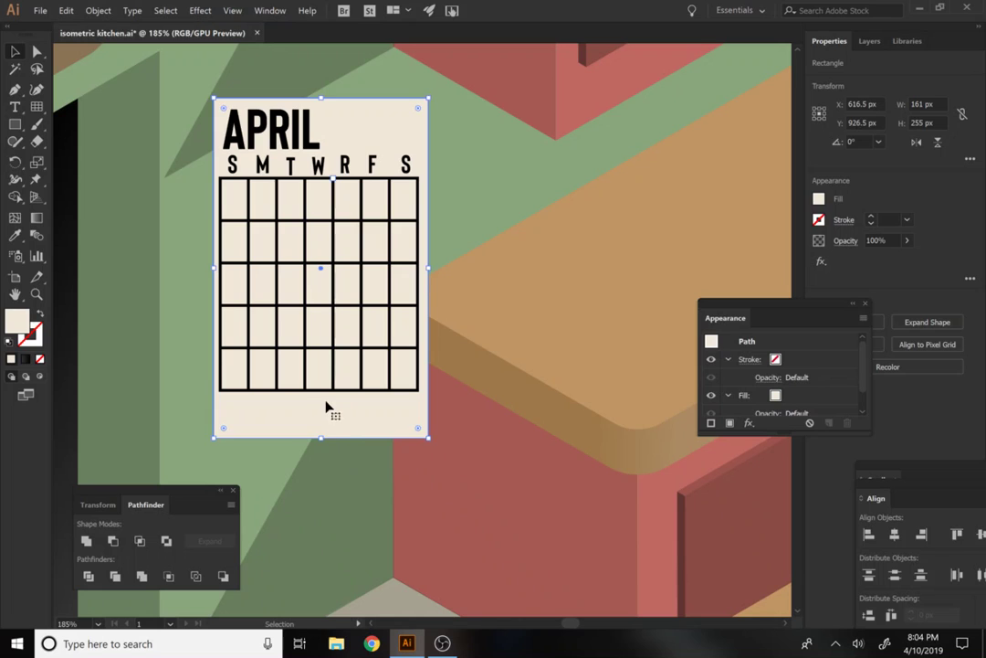
Move the grid down to the bottom of the page and stretch its top edge upward toward the weekday initials
left_click_drag(334, 396, 330, 431)
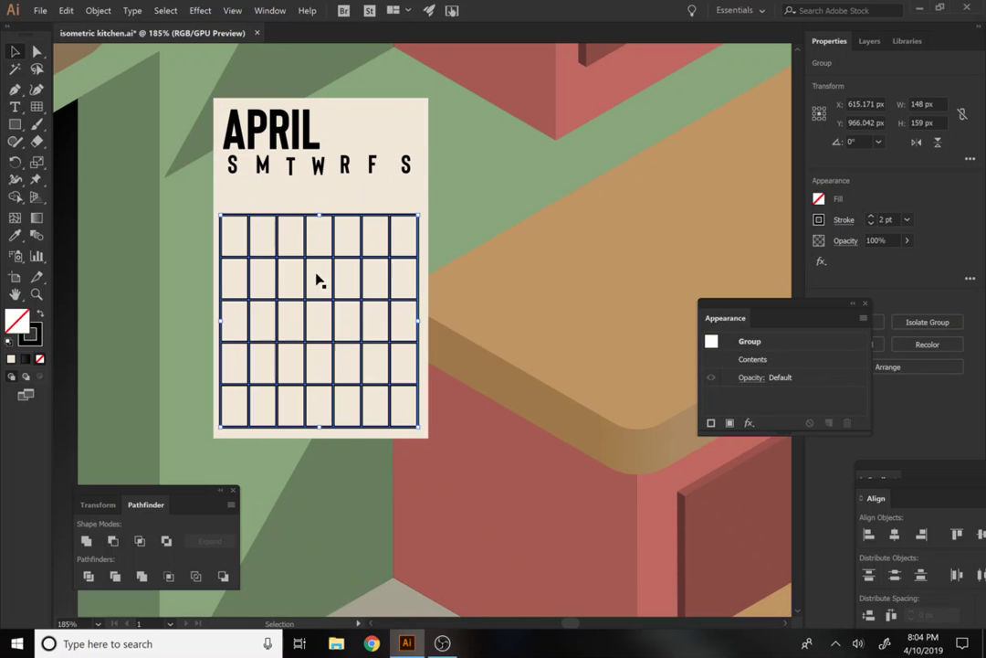
left_click_drag(320, 213, 316, 183)
key("ctrl+z")
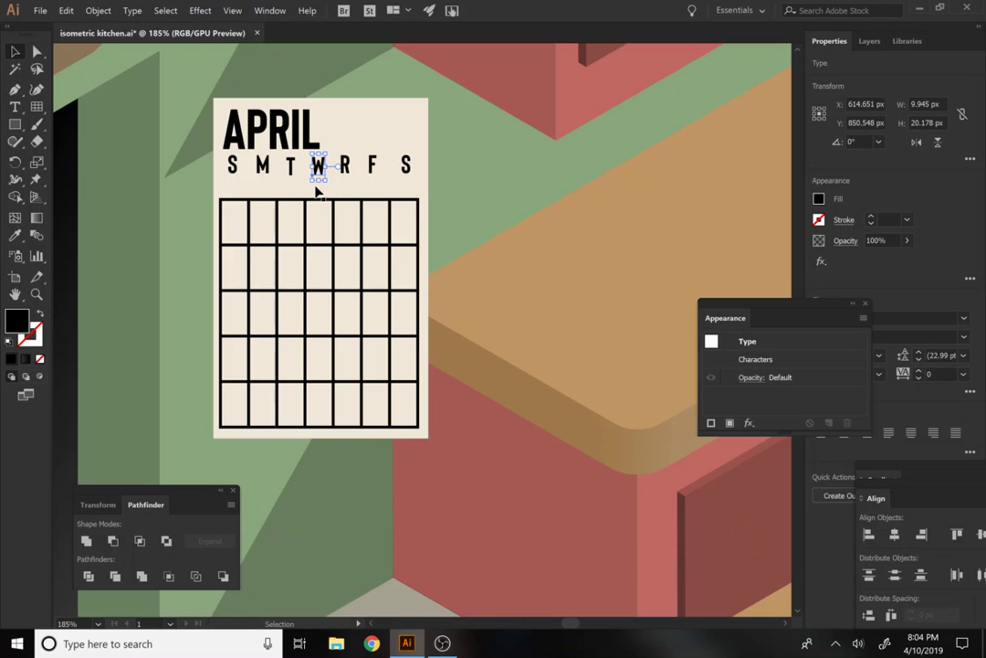
Select all seven weekday initials and distribute them with equal horizontal spacing, aligned to the selection
left_click(230, 170)
left_click(263, 176, "shift")
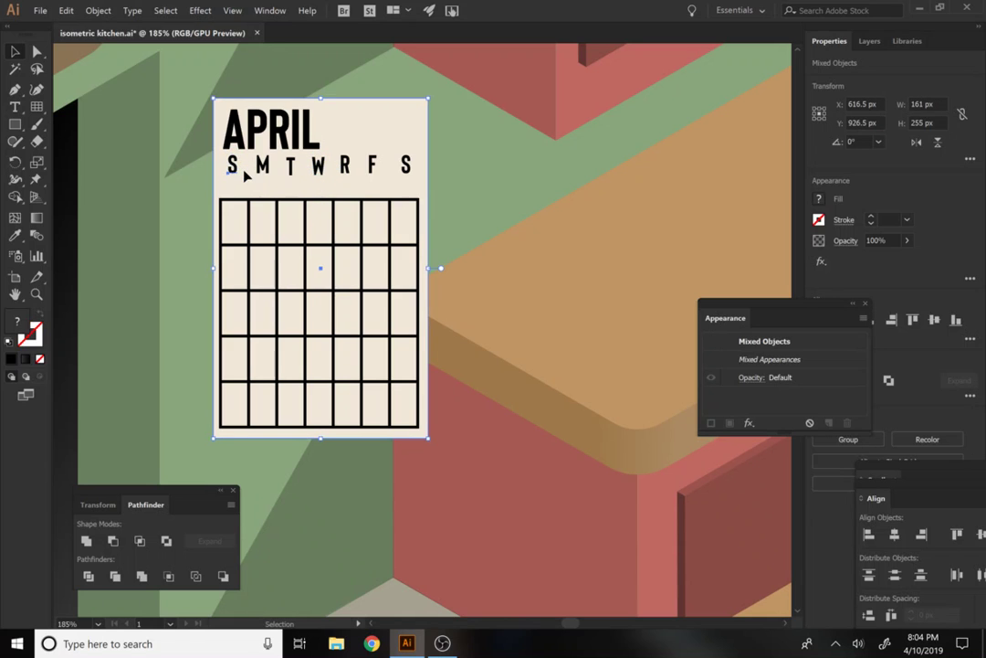
double_click(244, 177)
scroll(255, 181, "down", 3)
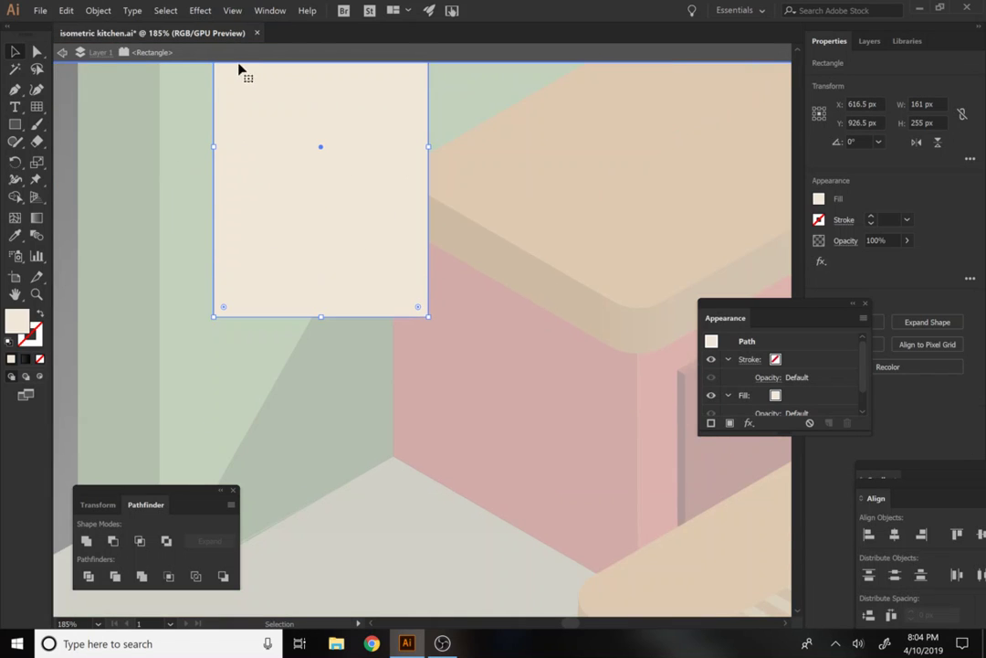
key("Escape")
left_click_drag(263, 99, 295, 229)
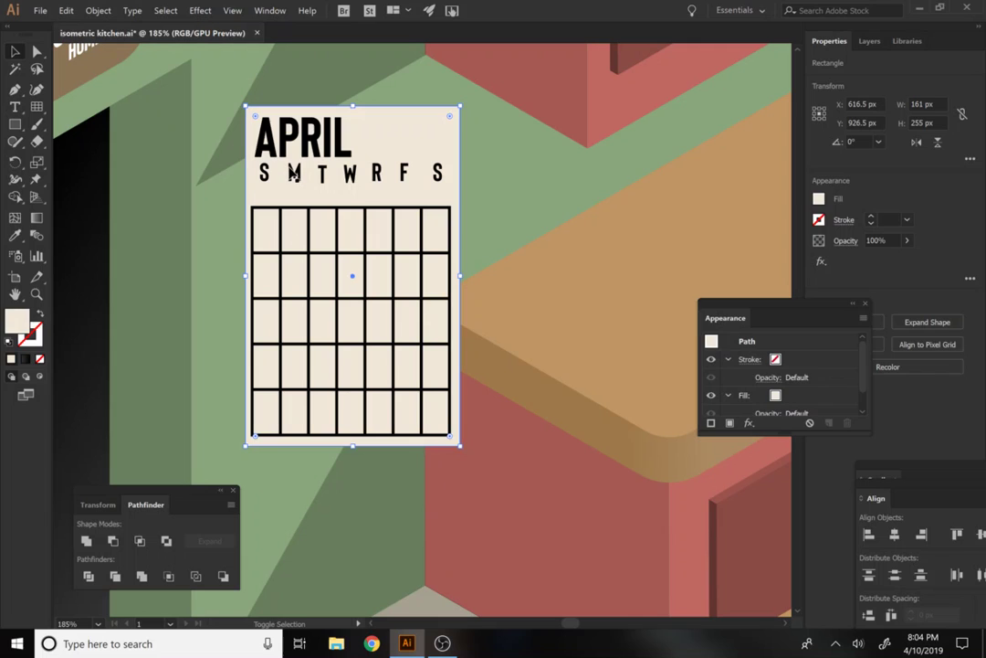
left_click(320, 177, "shift")
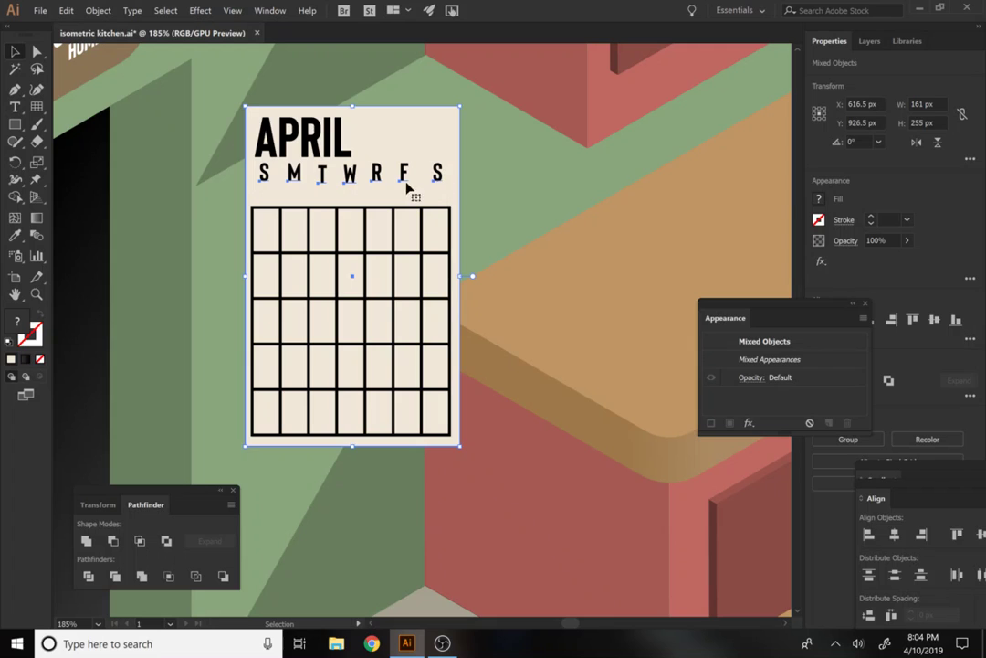
left_click(440, 149, "shift")
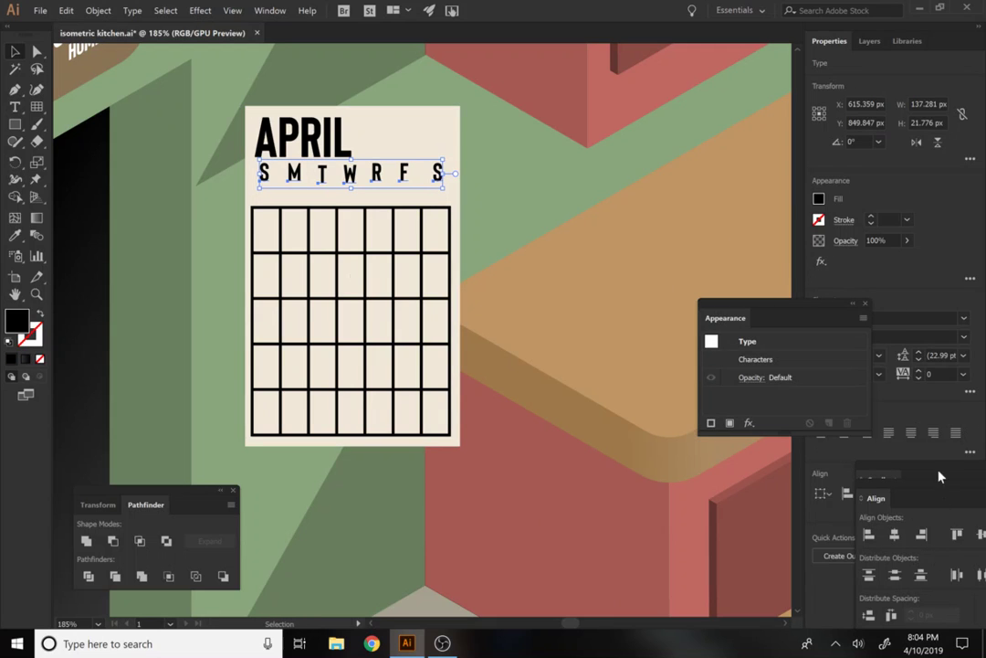
left_click_drag(941, 476, 788, 407)
left_click_drag(918, 493, 610, 240)
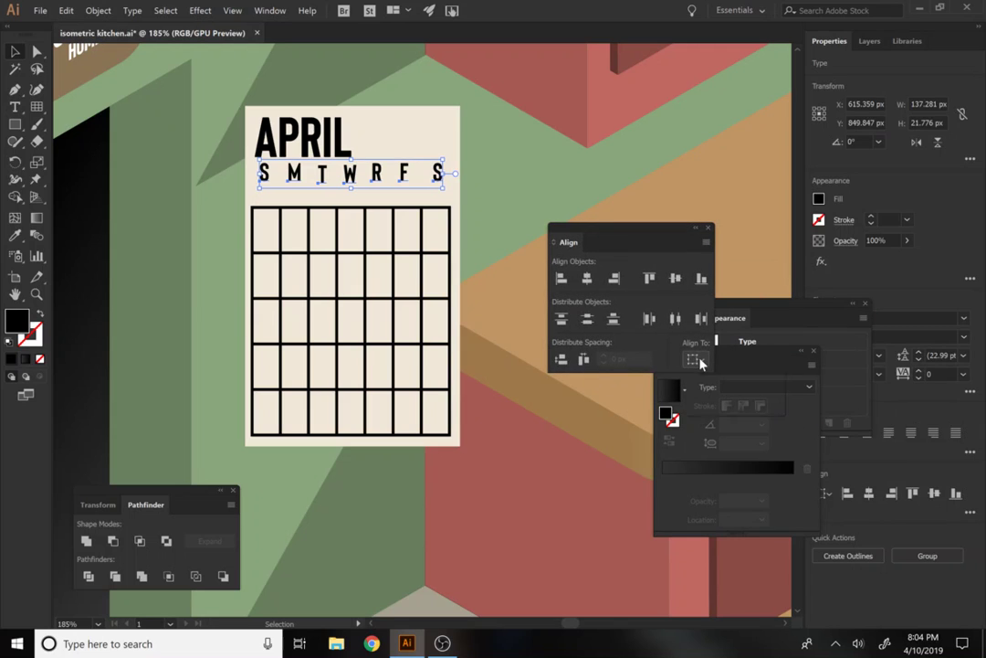
left_click(697, 360)
left_click(708, 371)
left_click(584, 361)
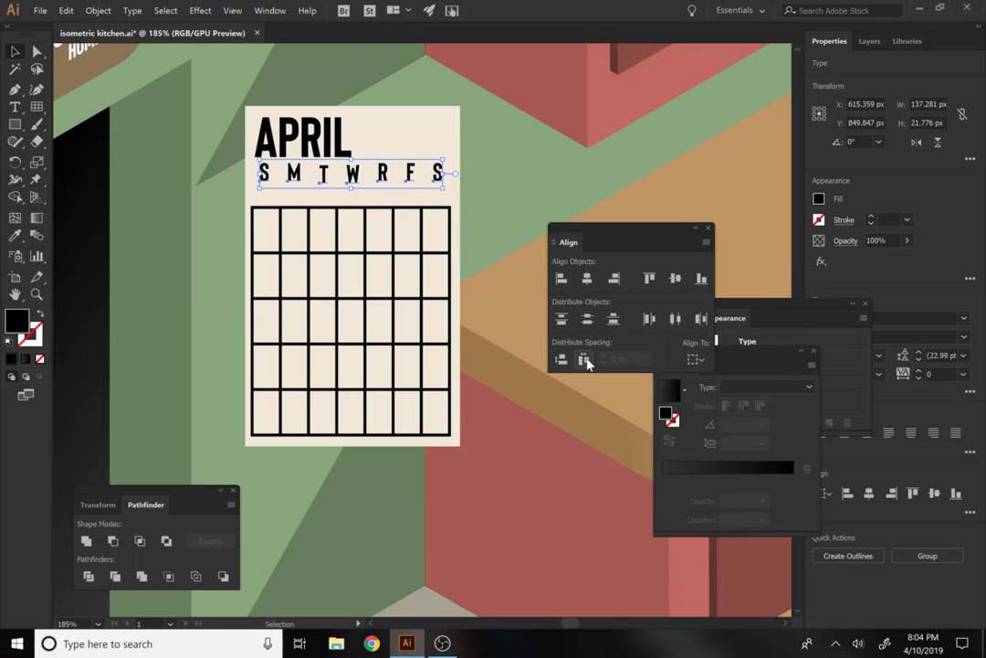
Move the weekday initials down about 14 px to just above the grid and group them with the APRIL heading and page
left_click_drag(349, 178, 355, 205)
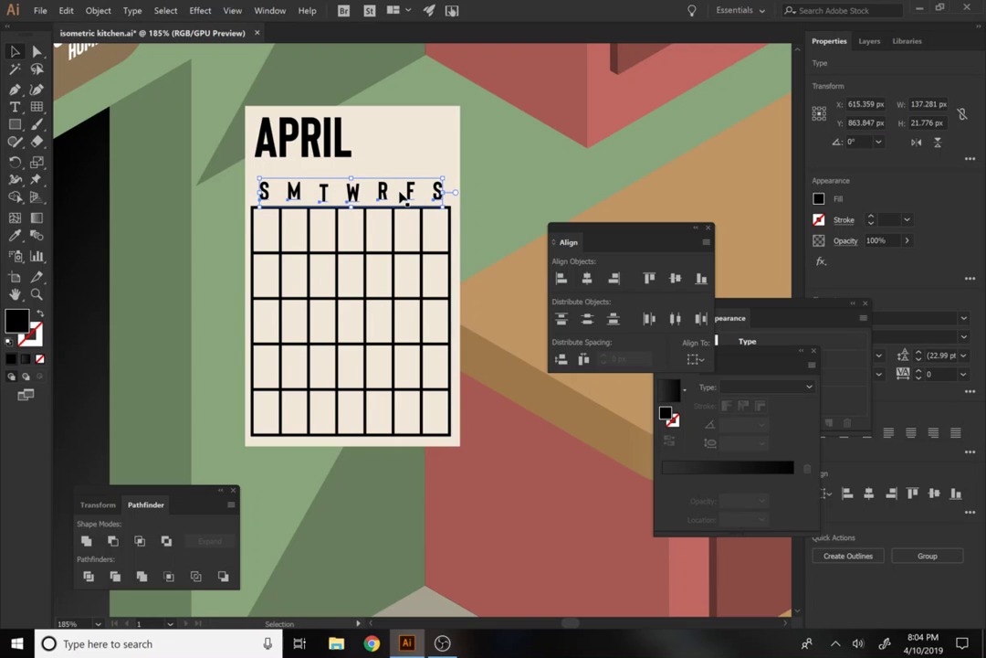
left_click(402, 258, "shift")
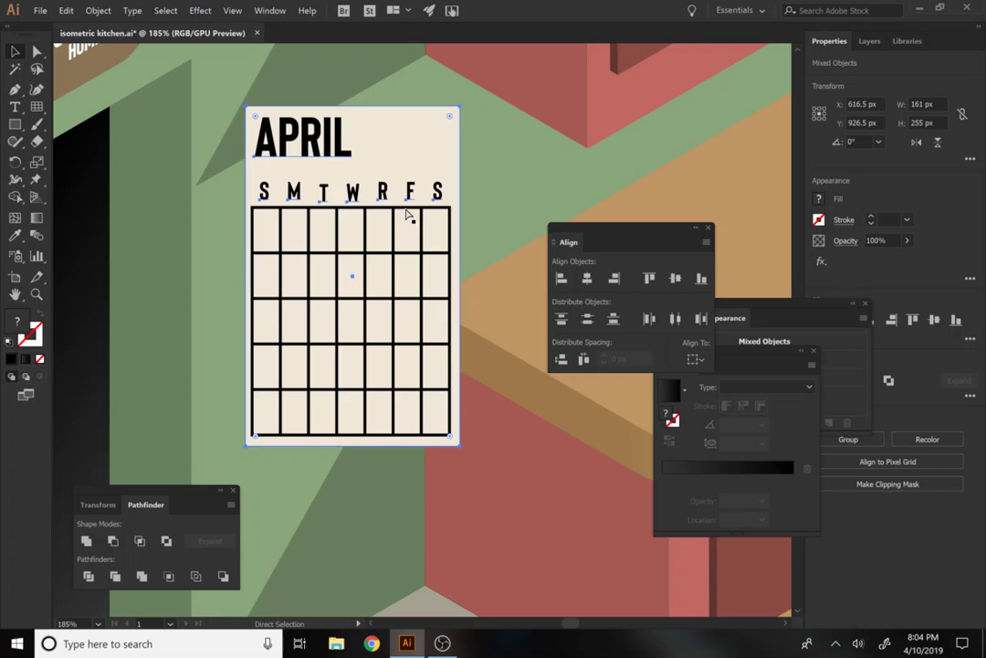
key("ctrl+g")
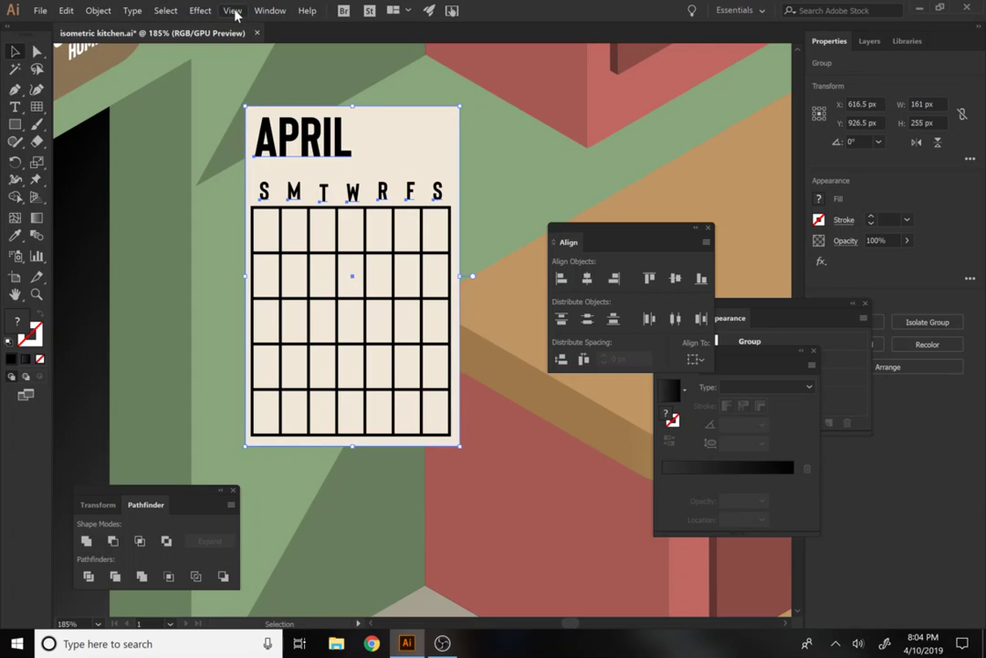
Try a 3D Rotate effect with the Isometric Right position on the group of page, heading and weekday initials
left_click(200, 10)
mouse_move(243, 95)
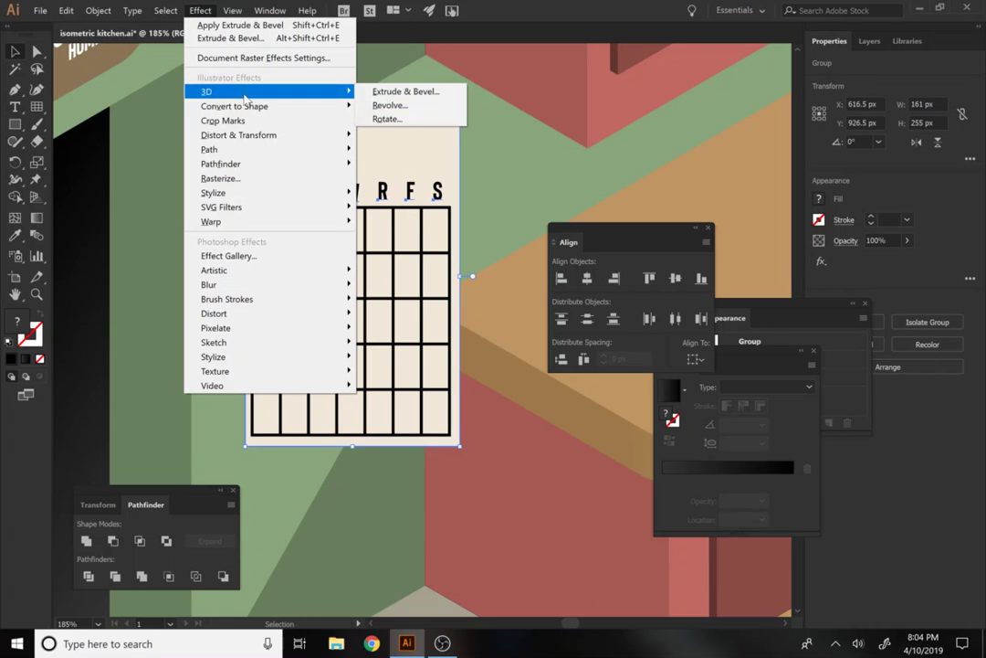
left_click(392, 118)
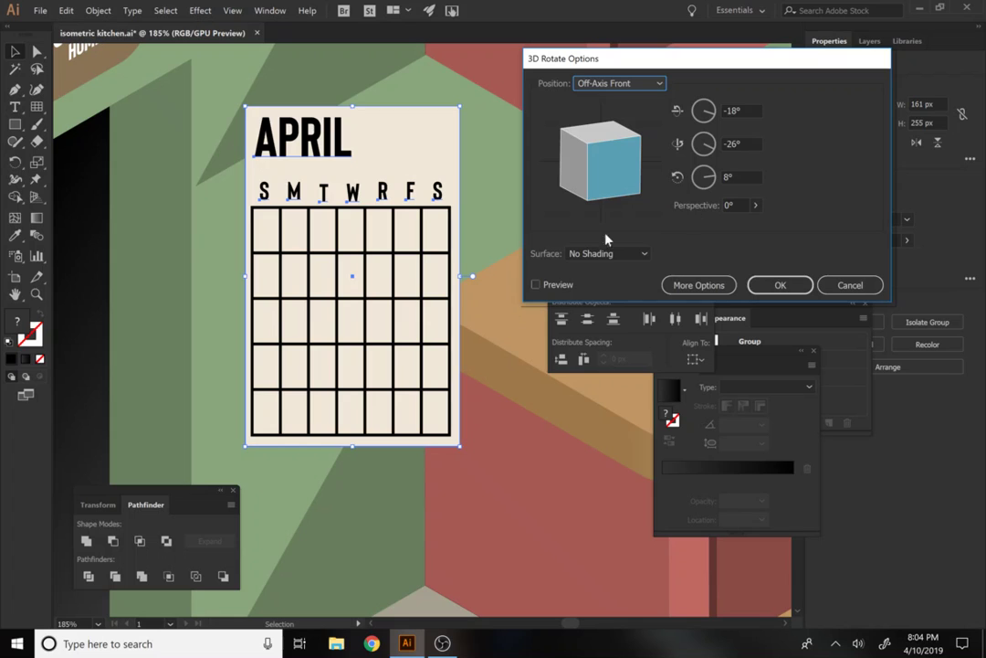
left_click(626, 82)
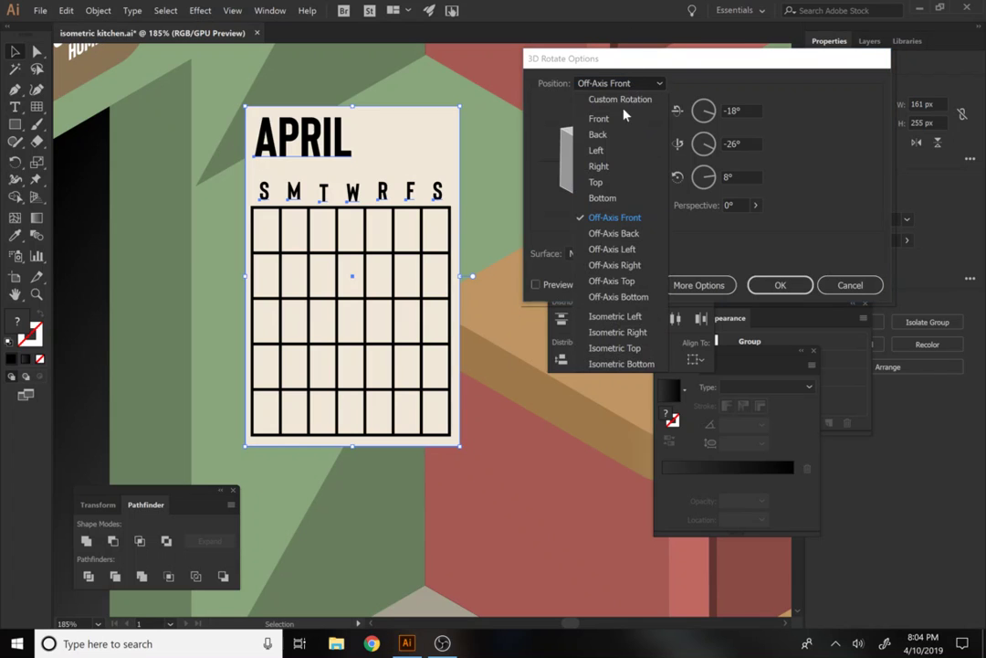
left_click(629, 337)
left_click(536, 284)
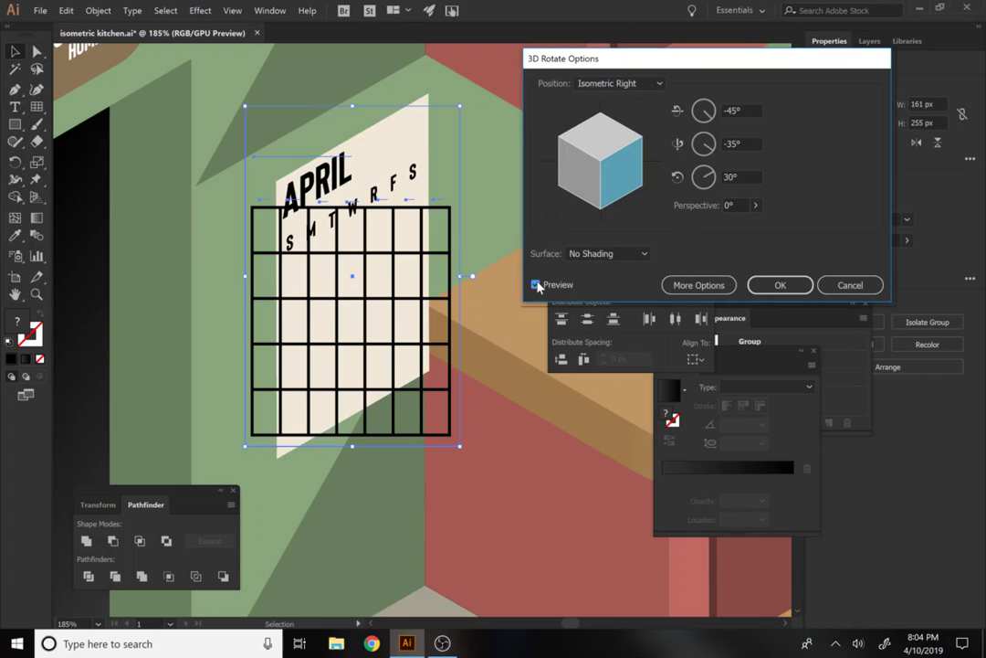
left_click(827, 285)
Cancel the pending rotation and apply a 3D Rotate effect with the Isometric Right position to the whole calendar, including its grid
key("ctrl+shift+g")
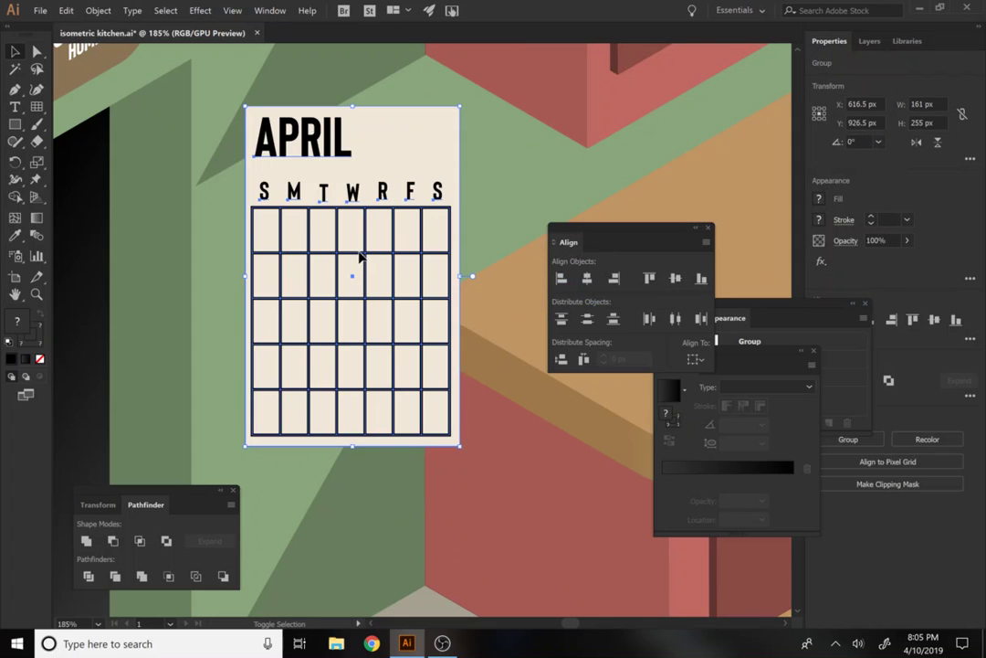
left_click(200, 10)
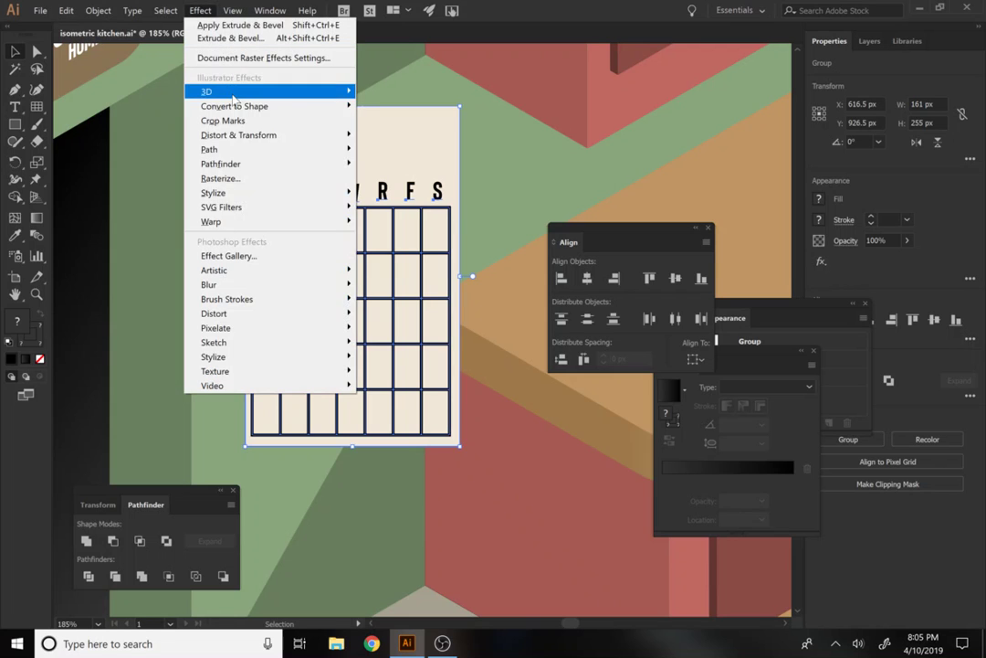
left_click(405, 120)
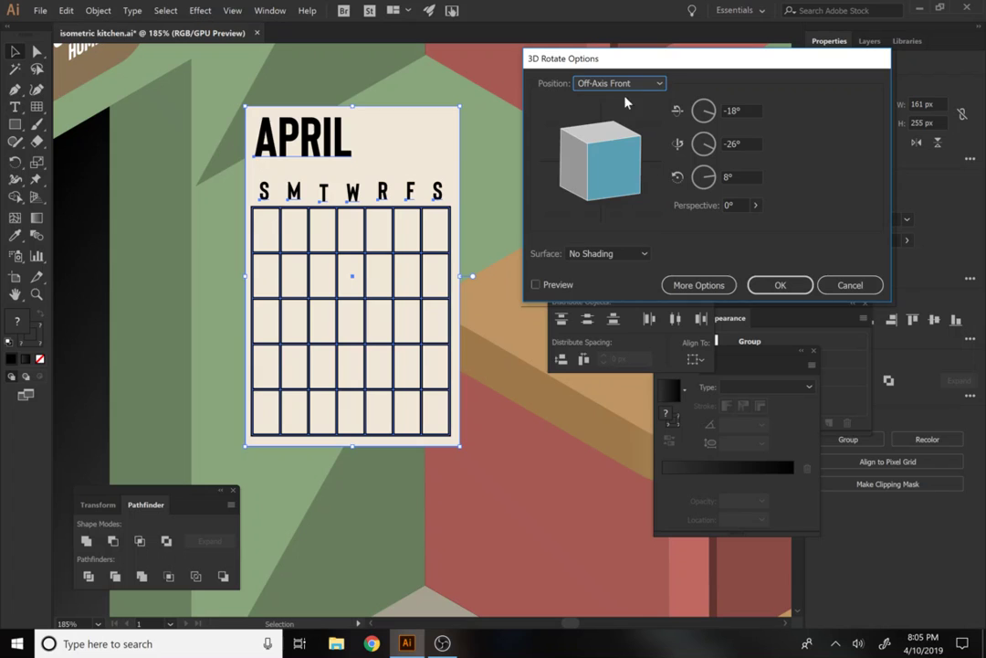
left_click(592, 84)
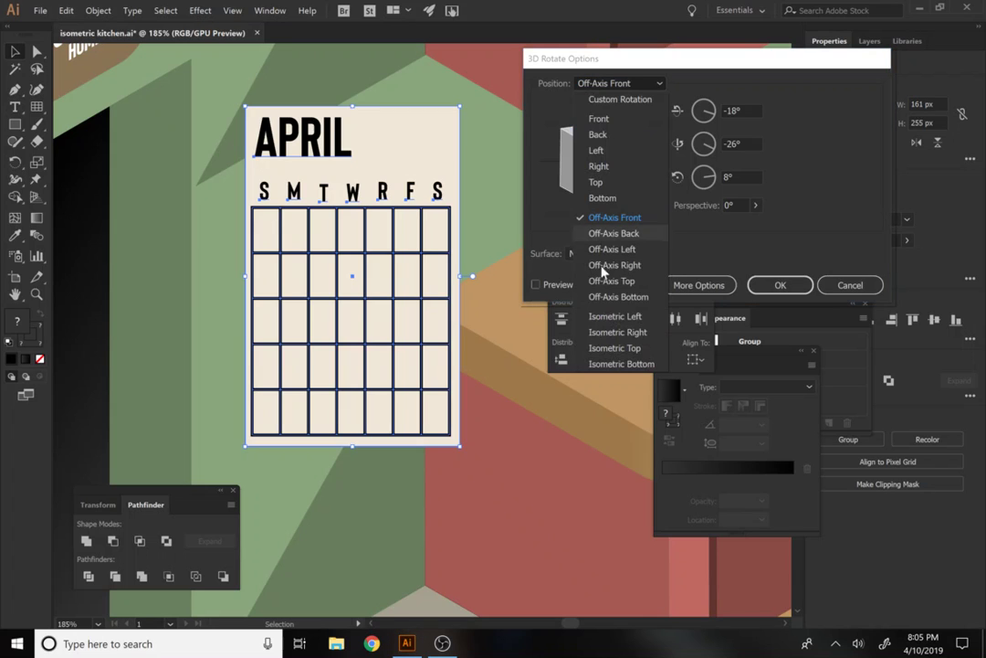
left_click(625, 331)
left_click(559, 284)
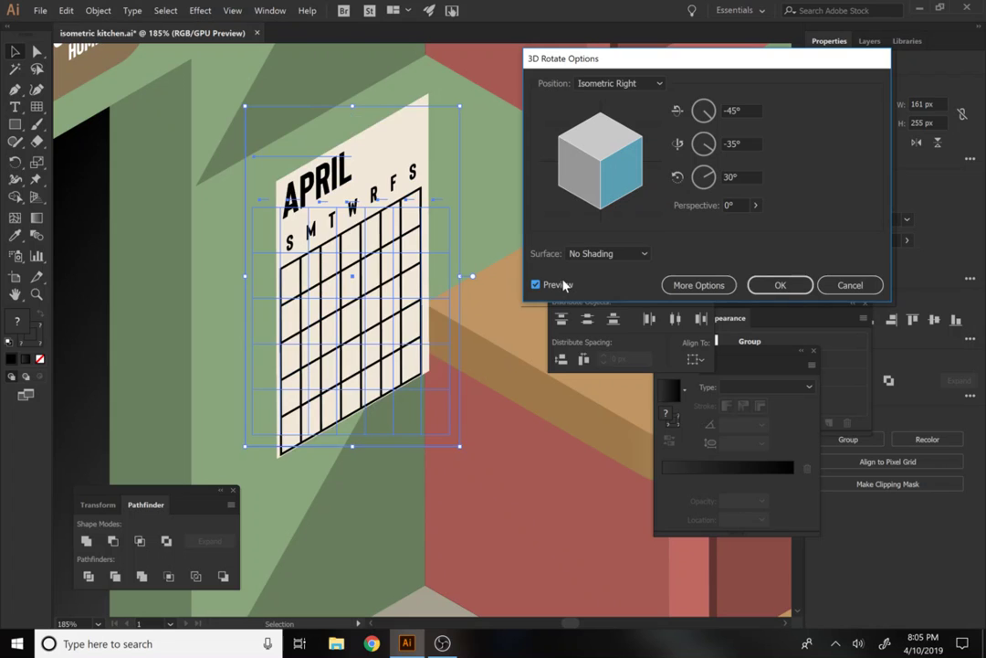
left_click(775, 285)
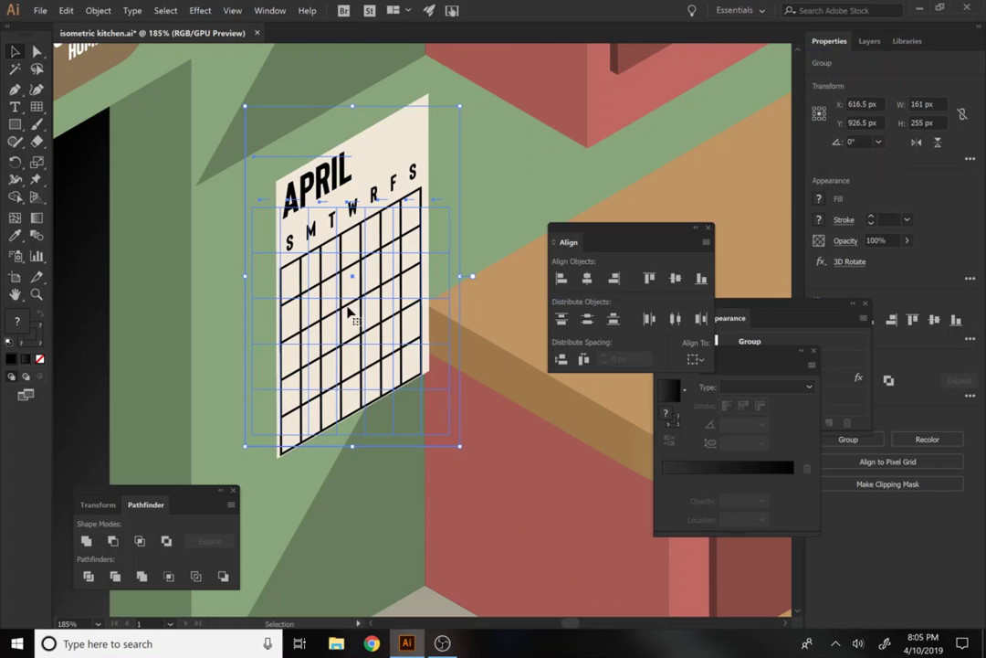
Move the rotated calendar up the wall beside the doorway and scale it down to about 101 by 160 px
left_click_drag(348, 326, 315, 294)
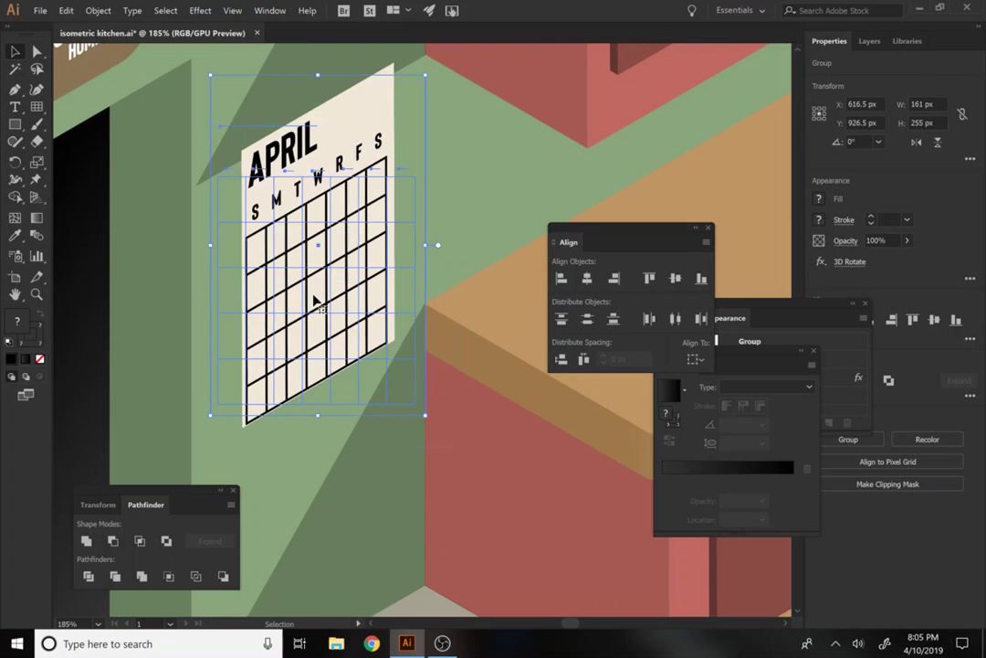
left_click_drag(425, 415, 411, 436)
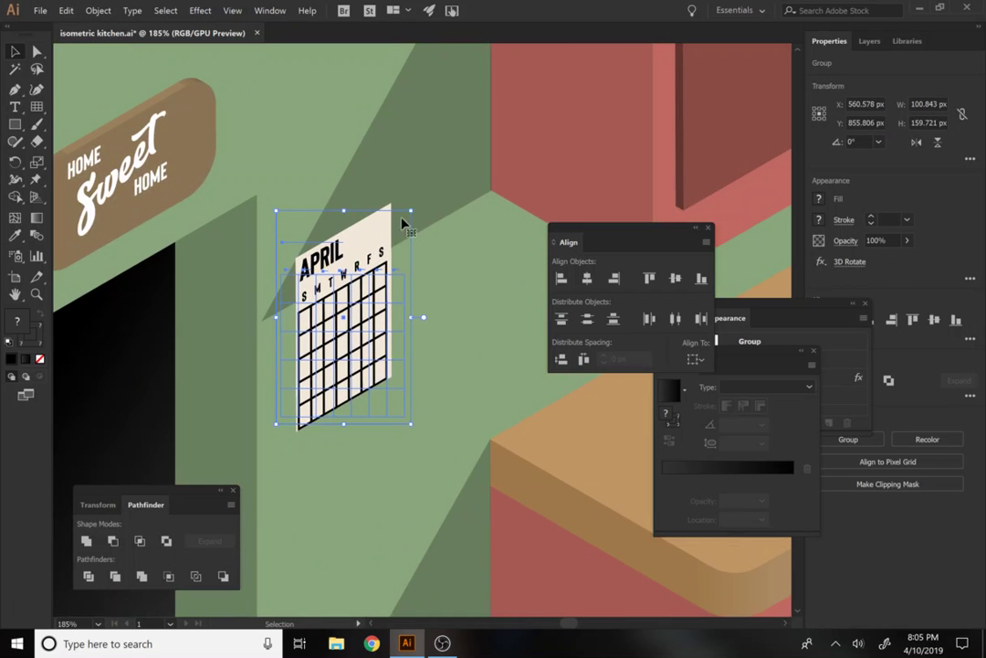
Bring the upper cabinet group in front of the calendar so its shadow falls across the page
left_click(418, 202)
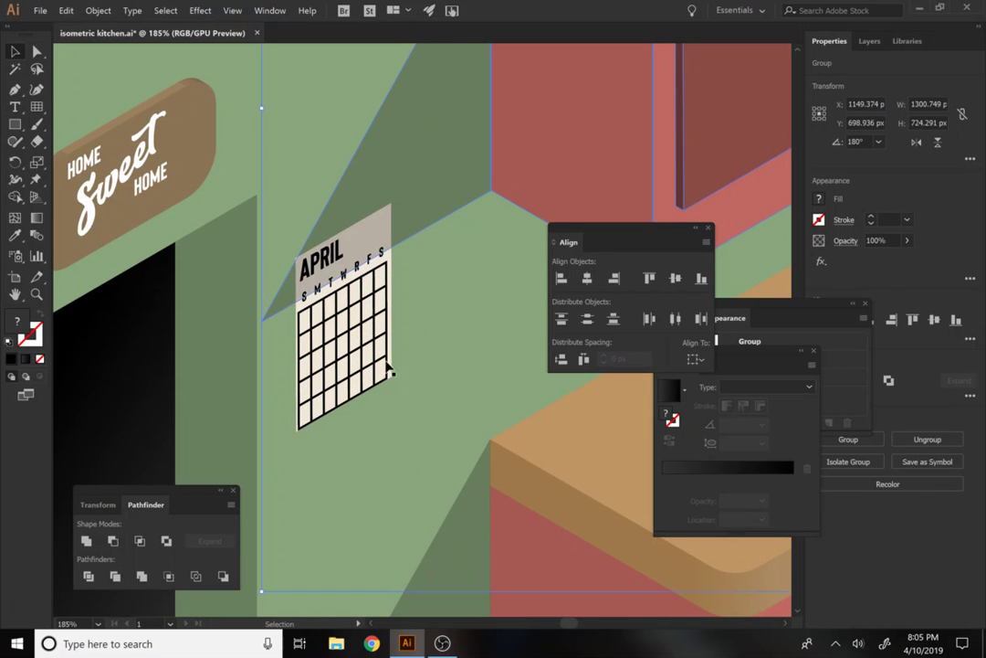
key("z")
left_click(394, 406, "alt")
left_click(392, 402, "alt")
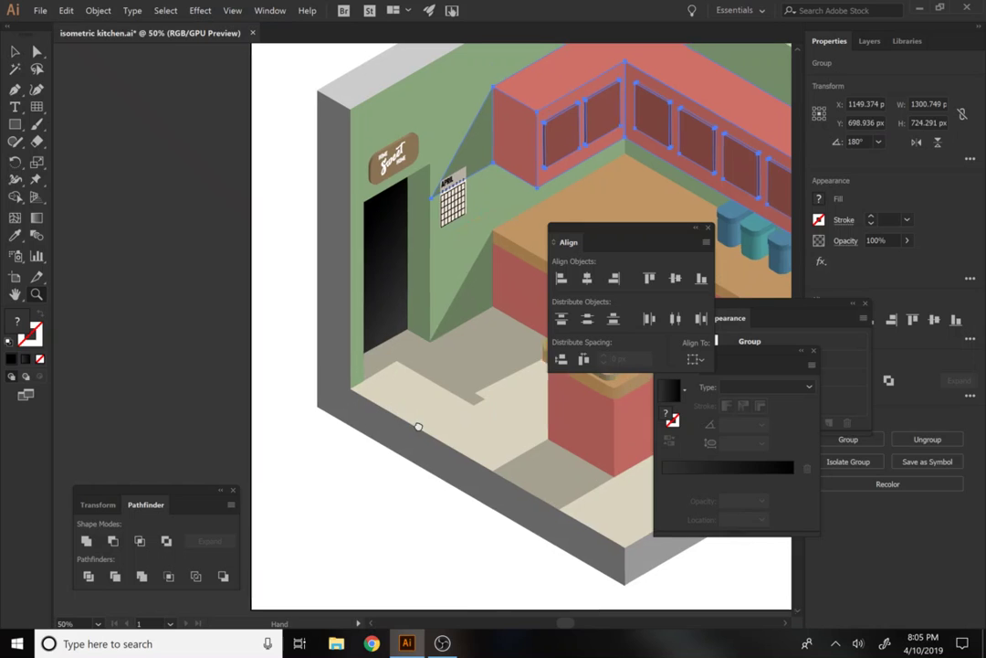
left_click(419, 425)
Try to select the calendar's page, lettering and grid together beneath the cabinet shadow
key("v")
left_click(292, 224)
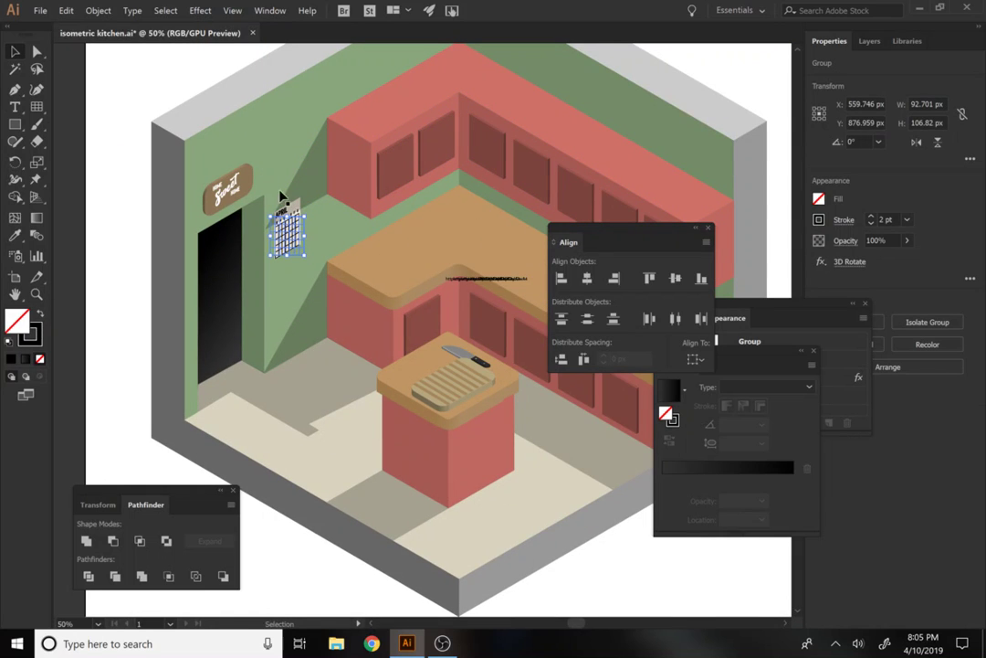
left_click(300, 212, "shift")
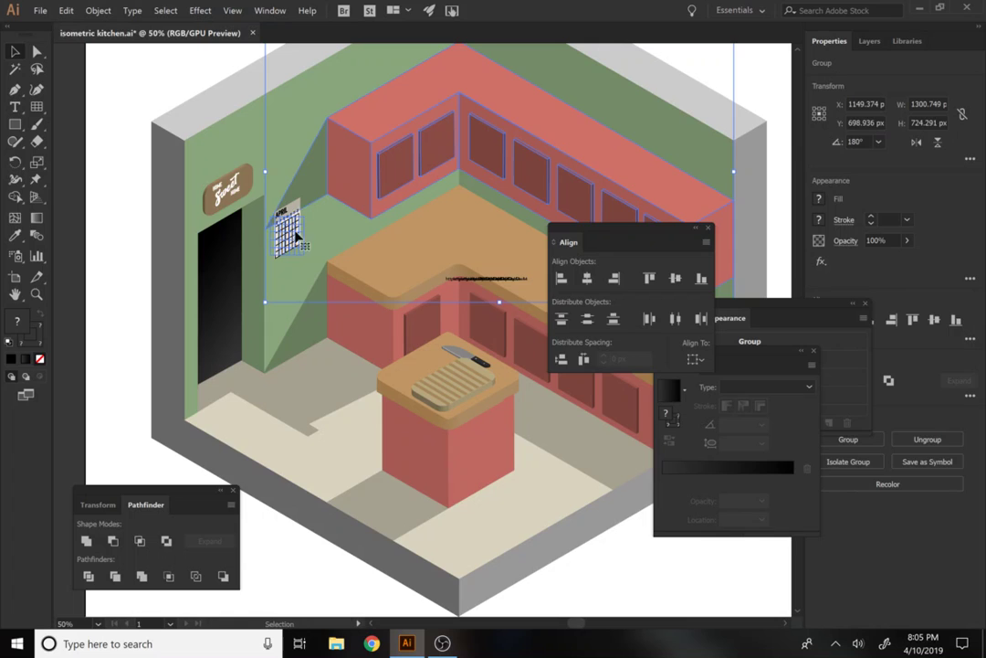
left_click(279, 205, "shift")
left_click(302, 231)
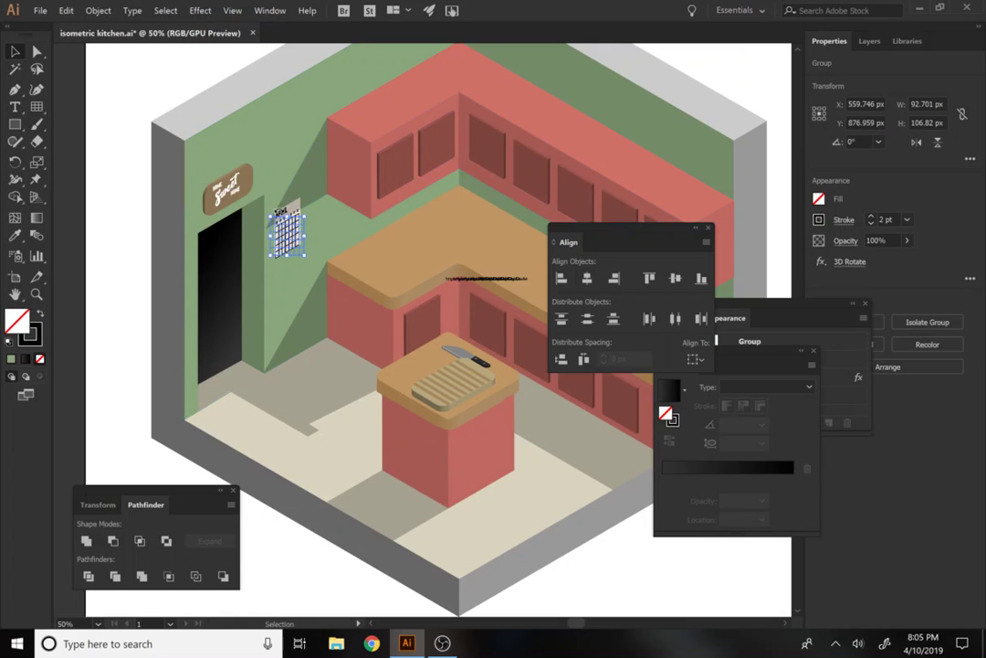
key("a")
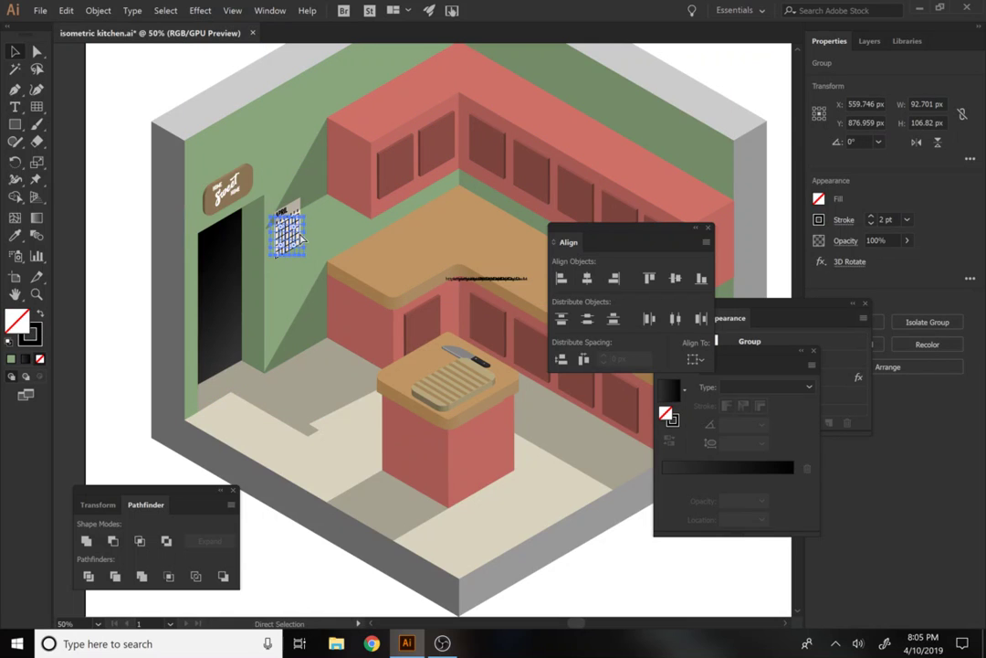
left_click(334, 247)
key("z")
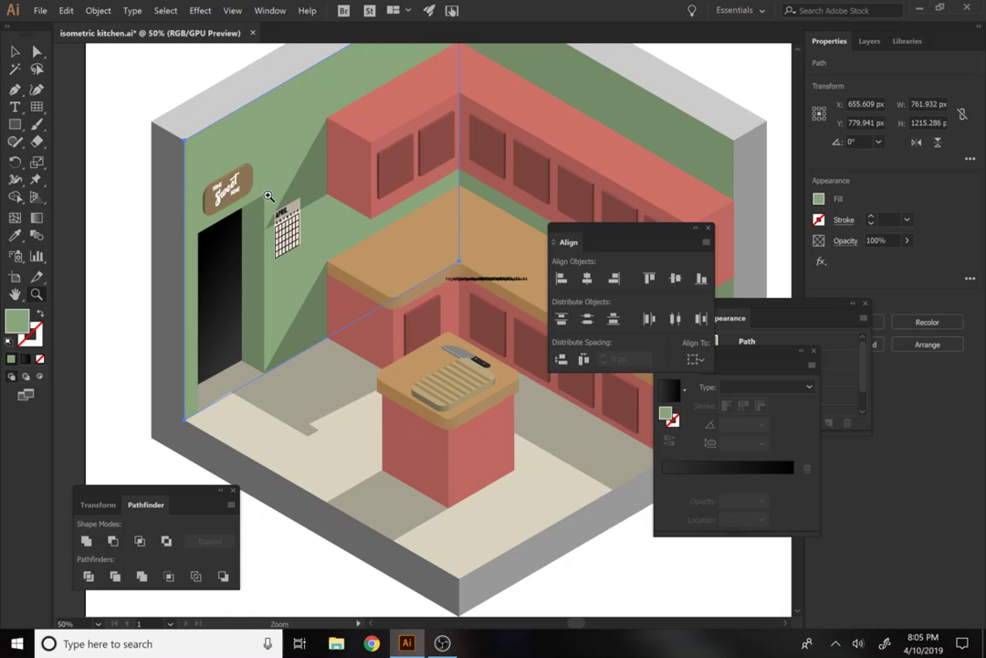
left_click_drag(268, 196, 511, 431)
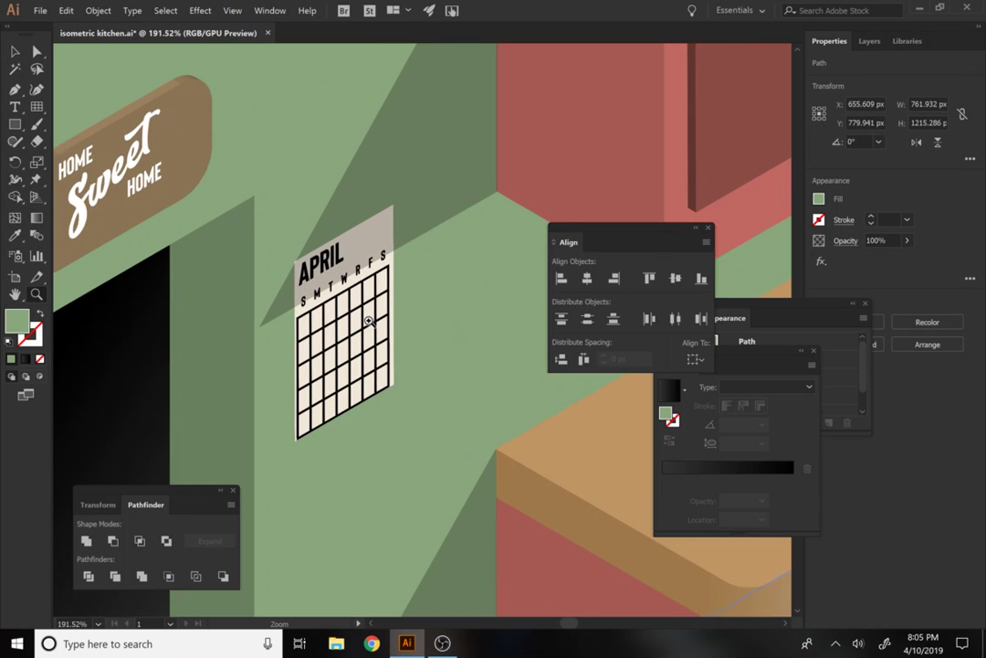
Put the upper cabinet group back behind the calendar and select the calendar's page group together with its grid
key("c")
key("v")
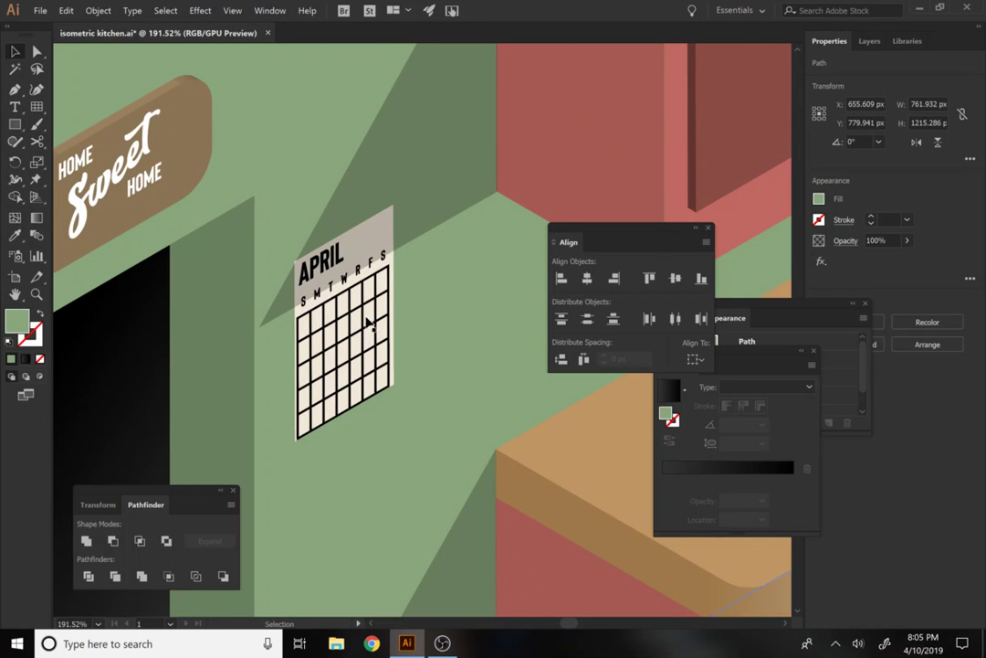
left_click(368, 323)
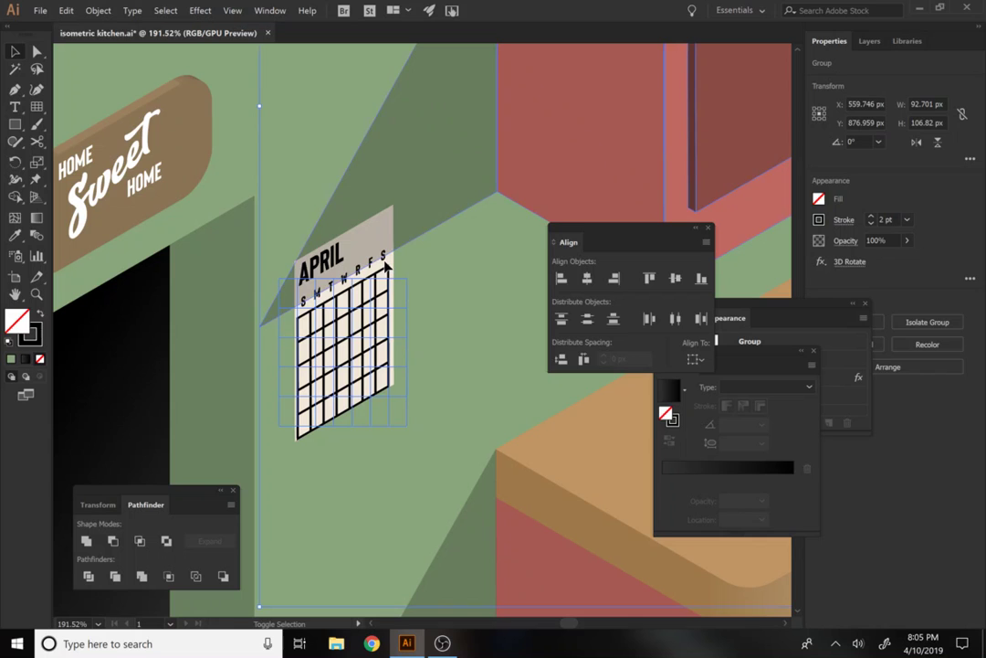
left_click(386, 266, "shift")
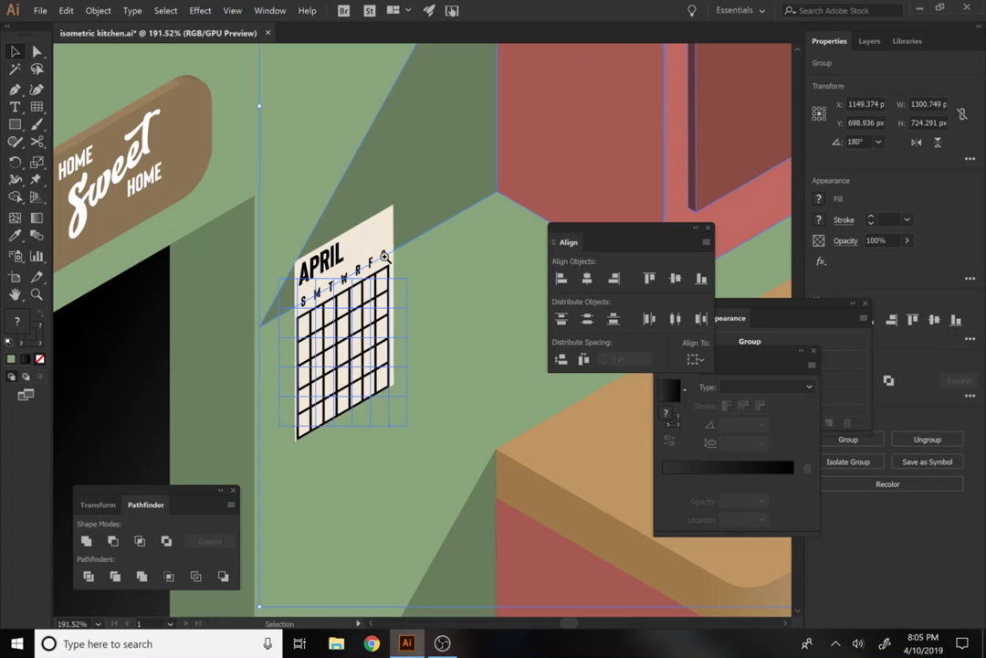
key("z")
left_click_drag(395, 271, 562, 439)
key("v")
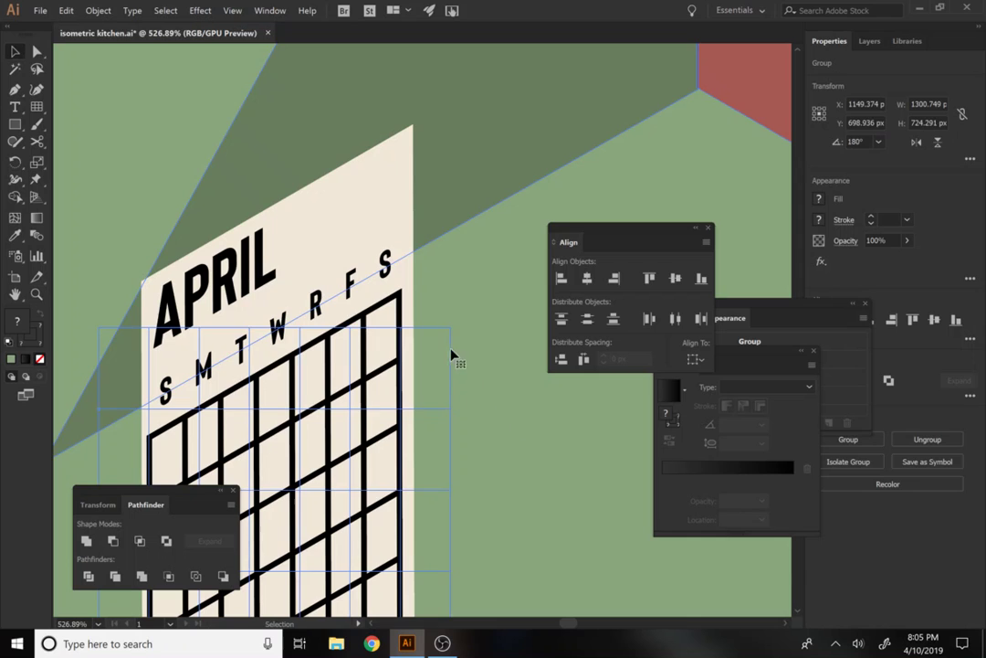
left_click(412, 275)
left_click(370, 382, "shift")
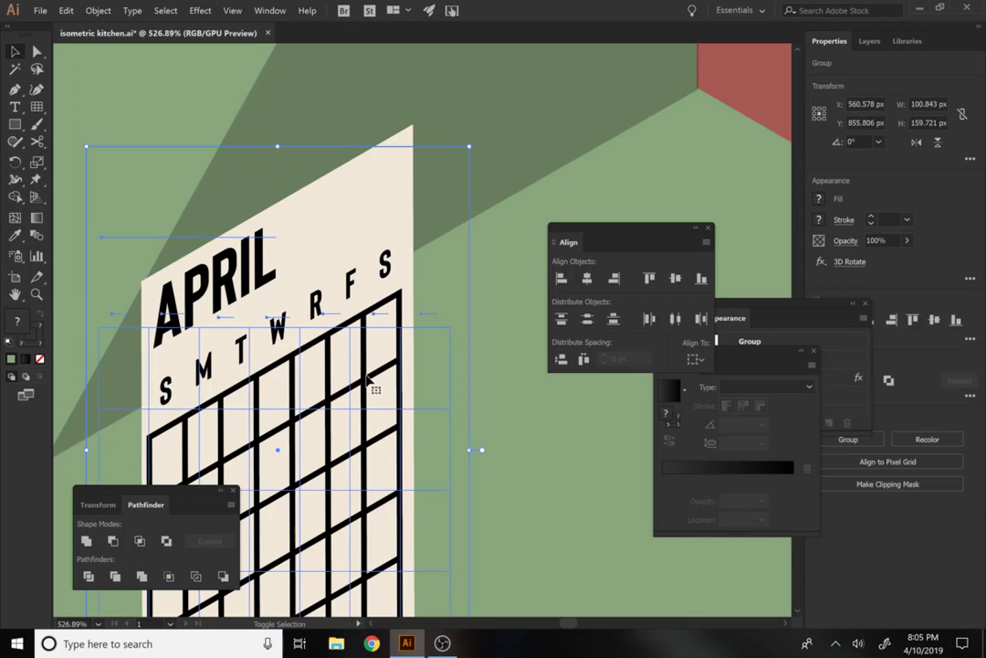
Enlarge the selected calendar proportionally by about a third, keeping its upper-left corner in place
key("z")
left_click(366, 380, "alt")
left_click(366, 380, "alt")
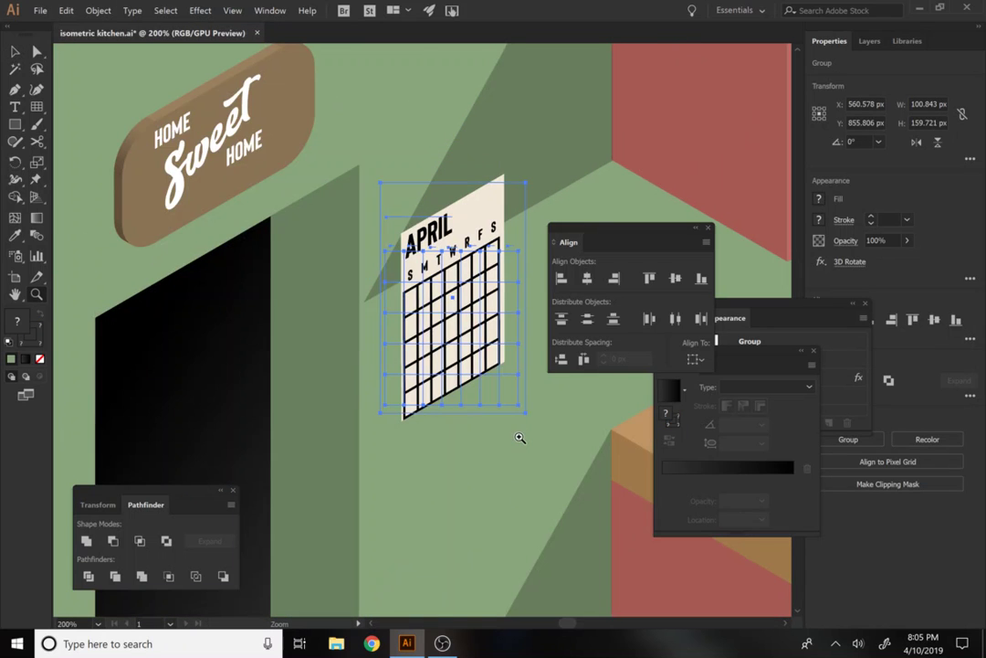
key("v")
left_click_drag(525, 414, 618, 489)
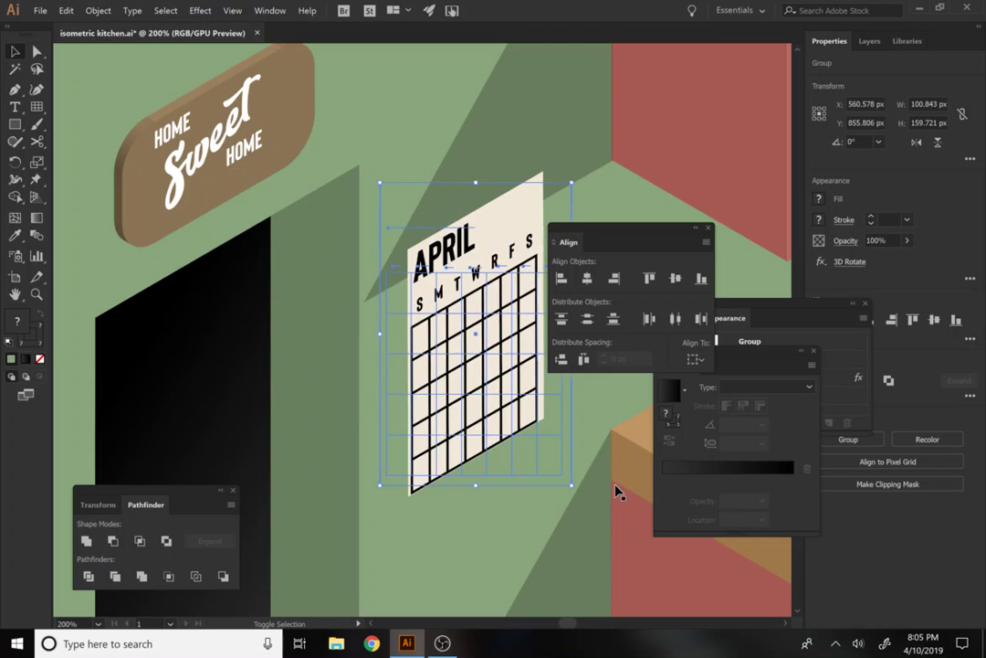
Bring the upper cabinets and their wall shadow to the front so the shadow overlaps the enlarged calendar
left_click(545, 96)
key("a")
key("ctrl+shift+bracketright")
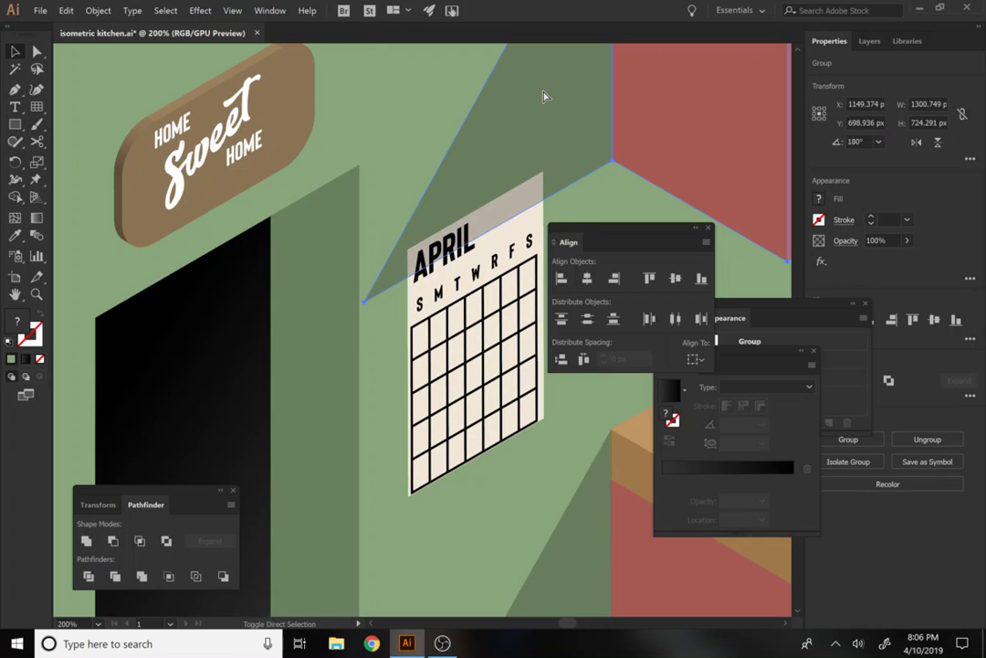
key("z")
key("ctrl+minus")
key("ctrl+minus")
key("ctrl+minus")
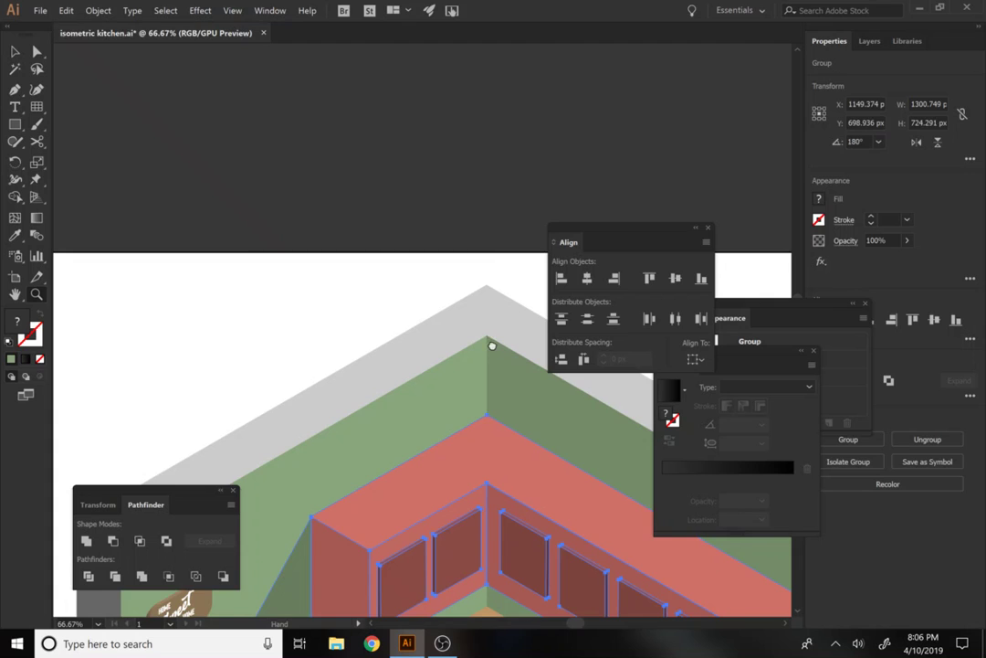
left_click_drag(490, 345, 398, 84)
key("ctrl+0")
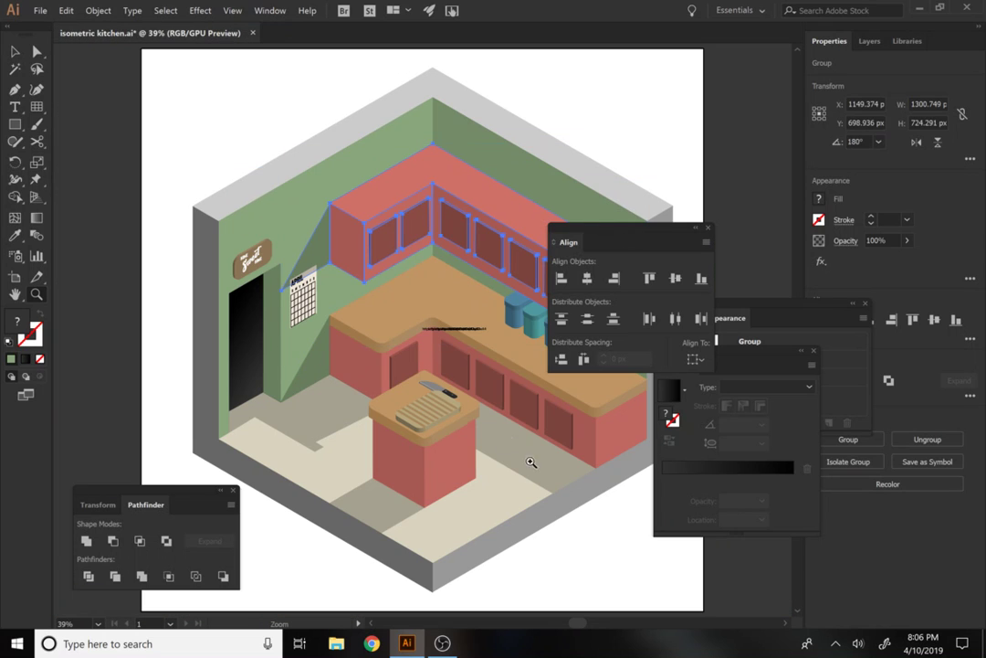
Delete the leftmost stray URL text object lying across the countertop edge at the inner corner
key("ctrl+plus")
left_click_drag(295, 165, 481, 370)
key("v")
left_click(403, 269)
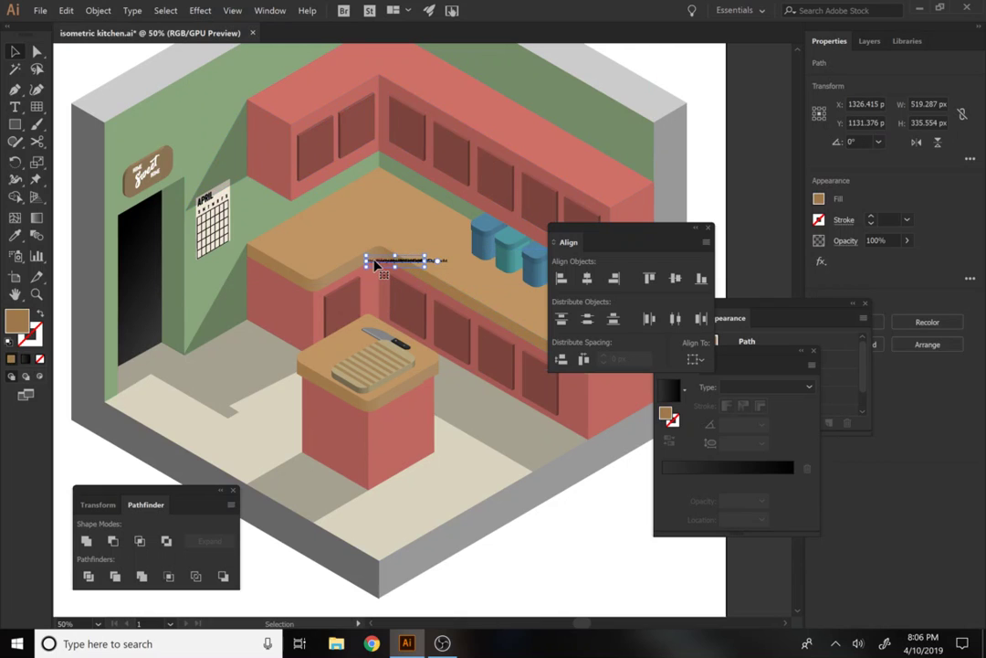
left_click(382, 265)
key("ctrl+shift+a")
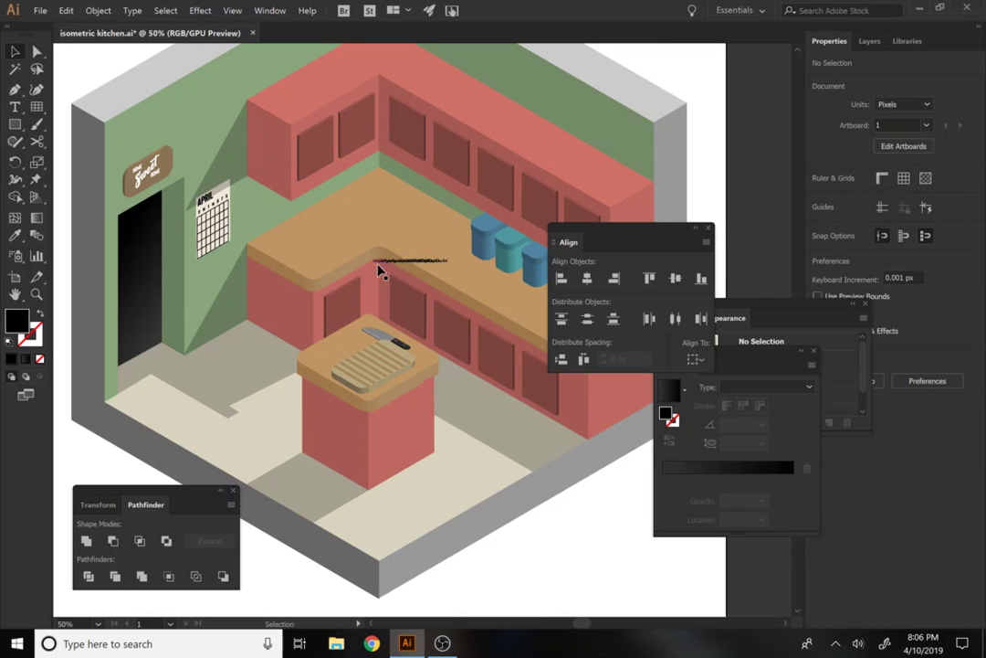
Delete the remaining overlapping stray URL text objects from the counter's front edge
left_click(376, 264)
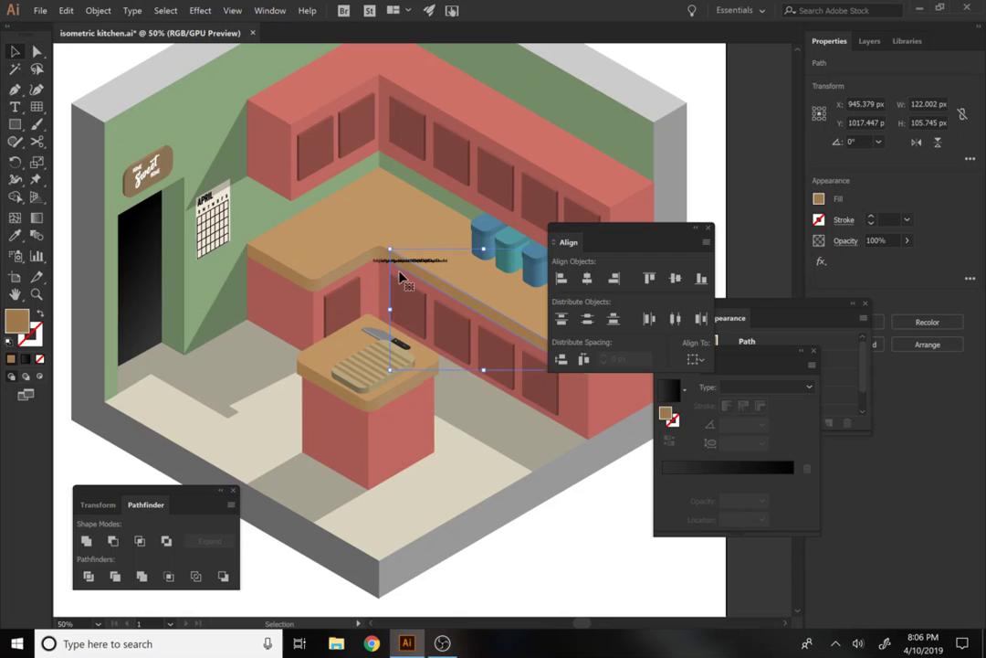
left_click(379, 251)
key("z")
left_click(375, 228)
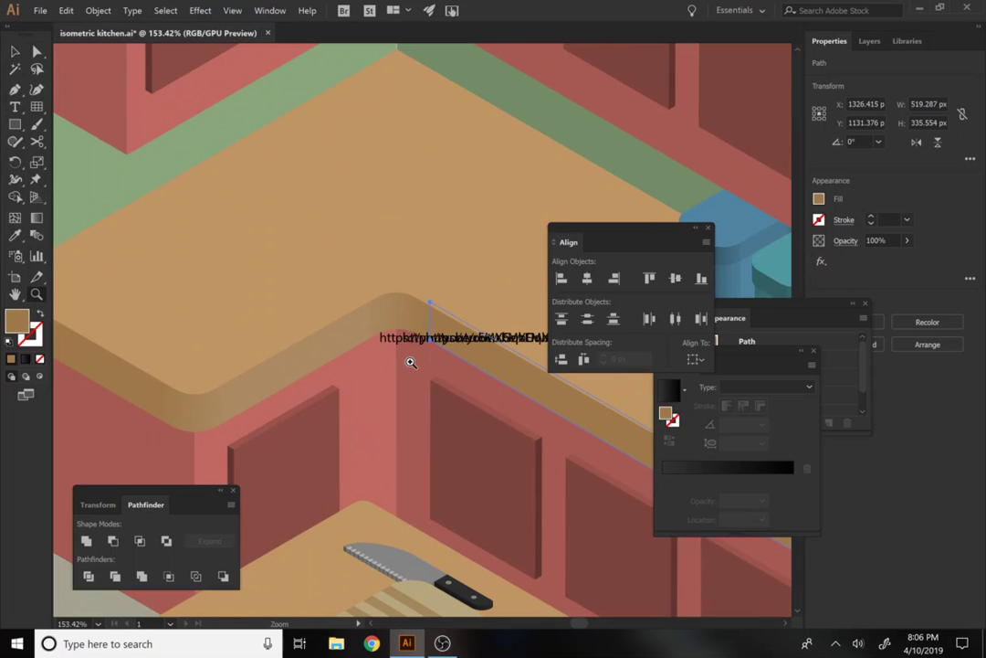
key("v")
left_click(386, 337)
key("ctrl+shift+a")
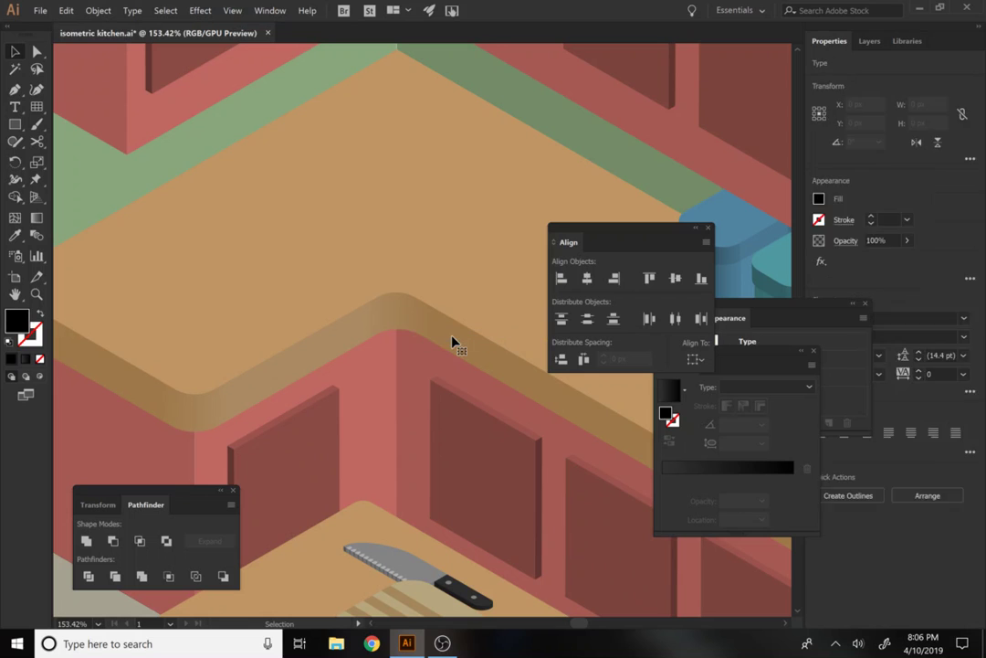
key("z")
scroll(452, 340, "down", 6)
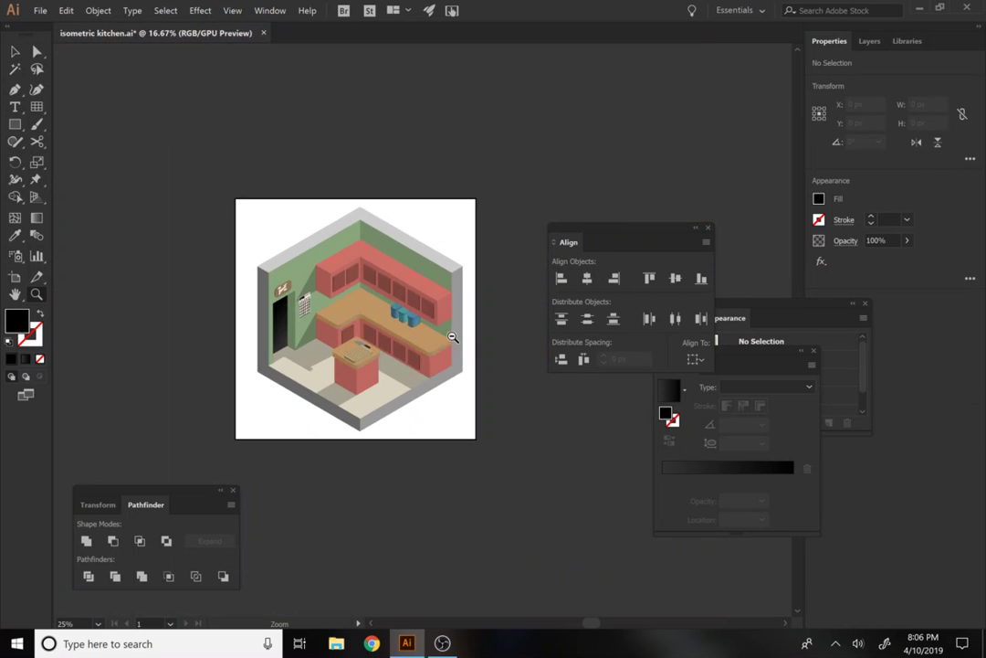
left_click_drag(456, 343, 466, 390)
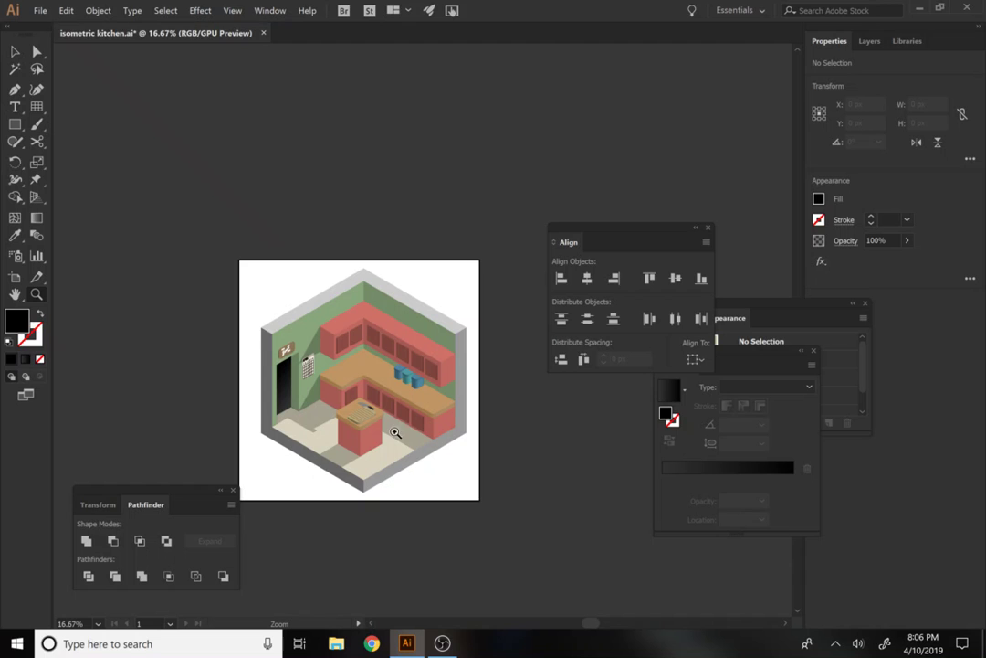
left_click_drag(346, 403, 457, 474)
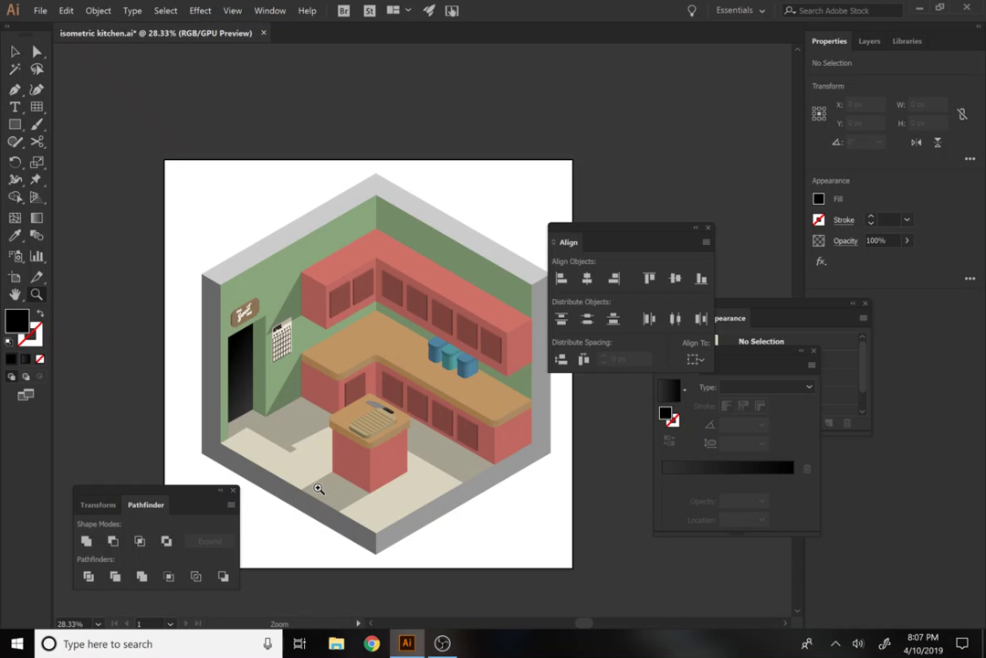
left_click(442, 643)
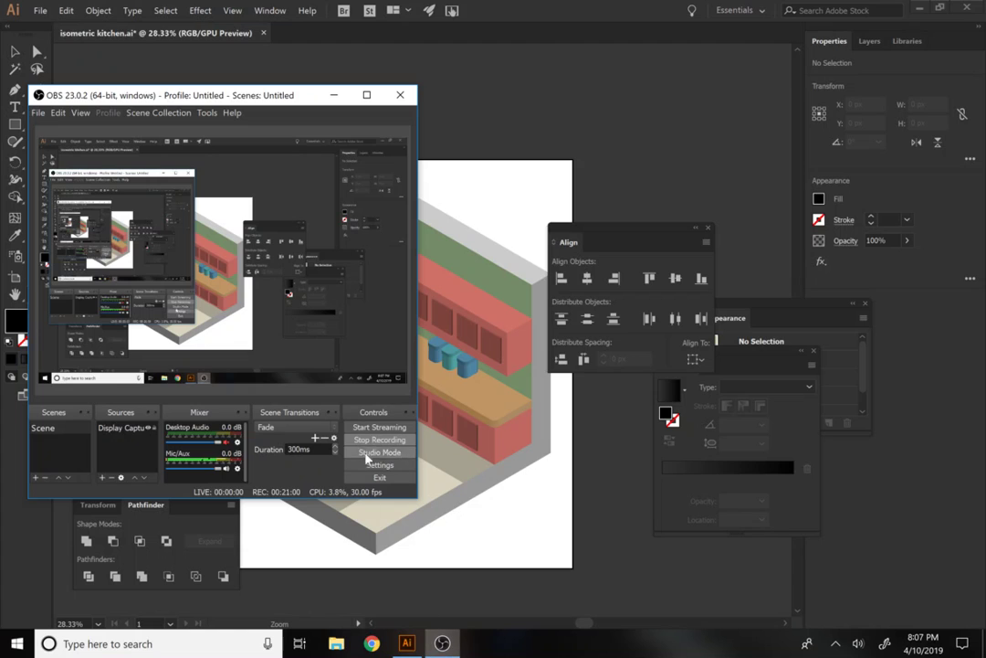